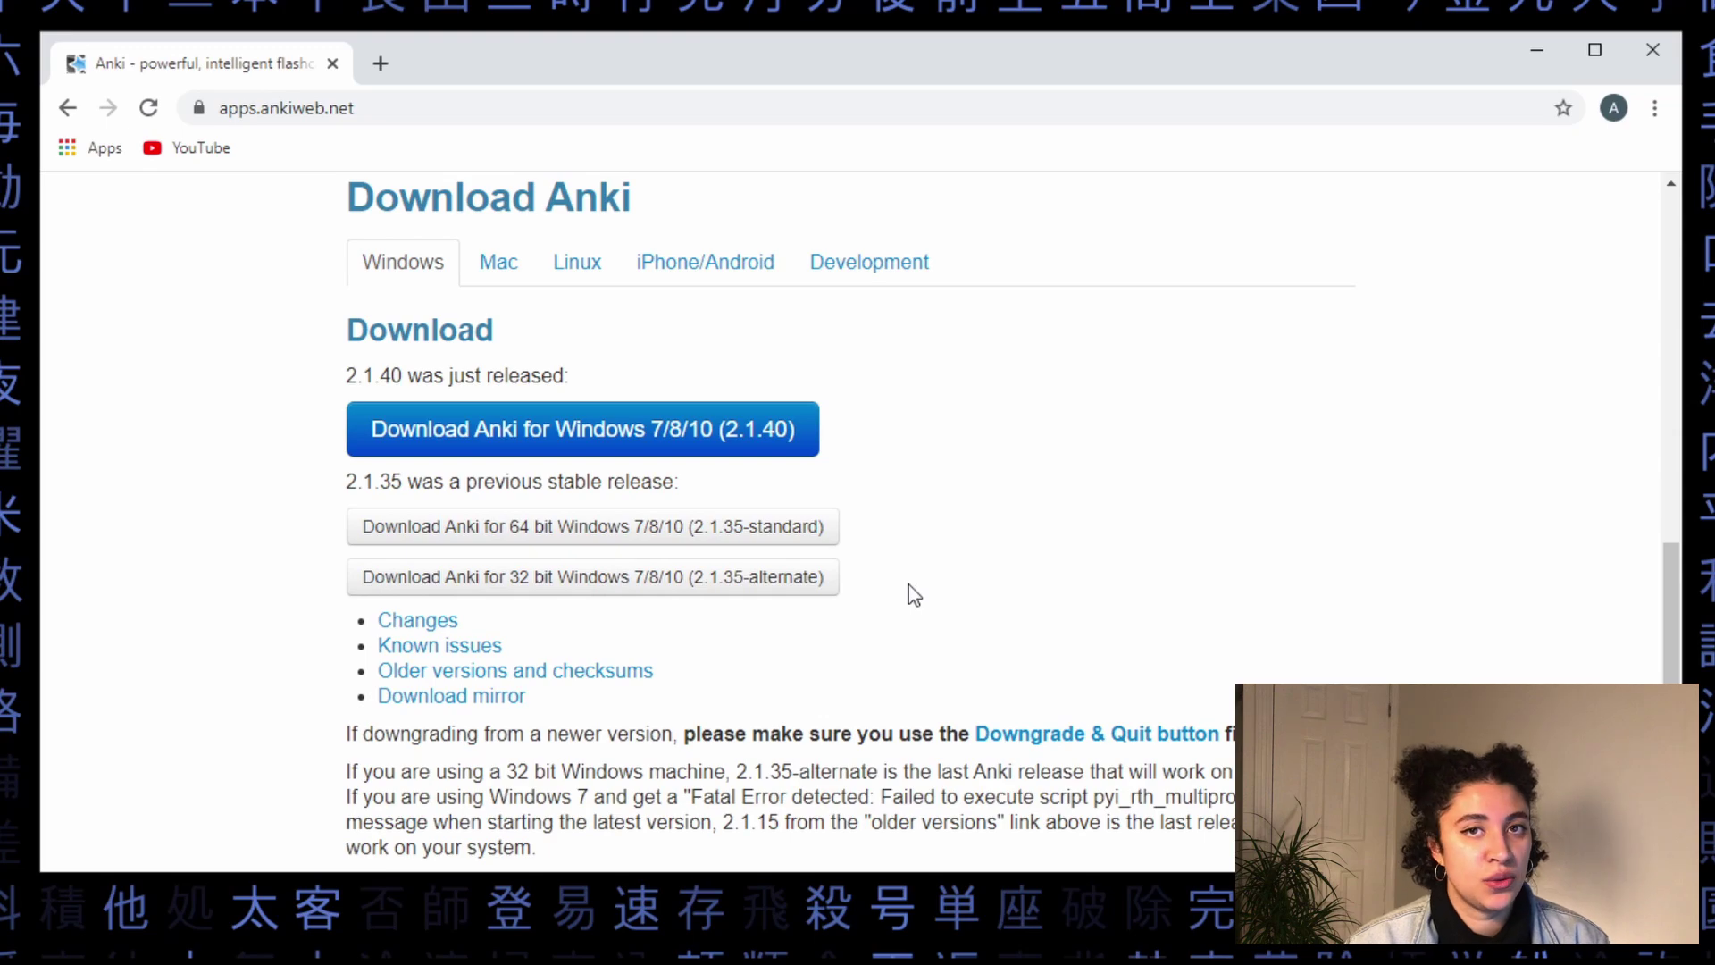
{"action": "scroll", "coordinate": [838, 469], "scroll_direction": "up", "scroll_amount": 1}
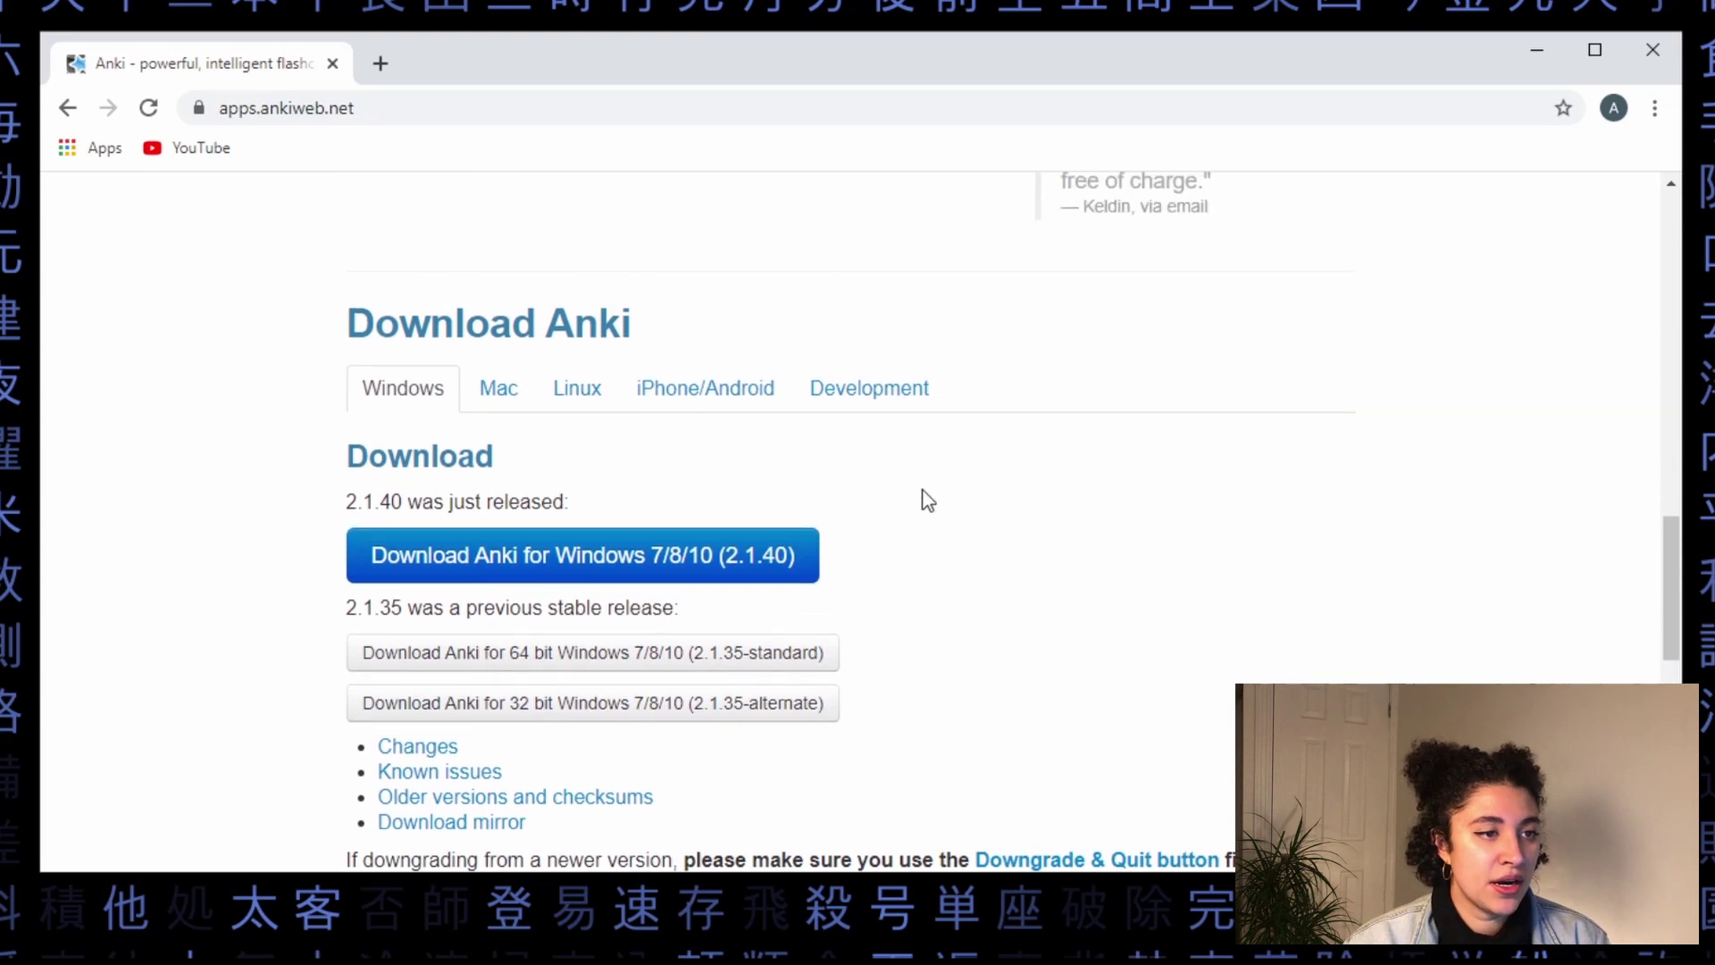
{"action": "scroll", "coordinate": [1469, 540], "scroll_direction": "down", "scroll_amount": 1}
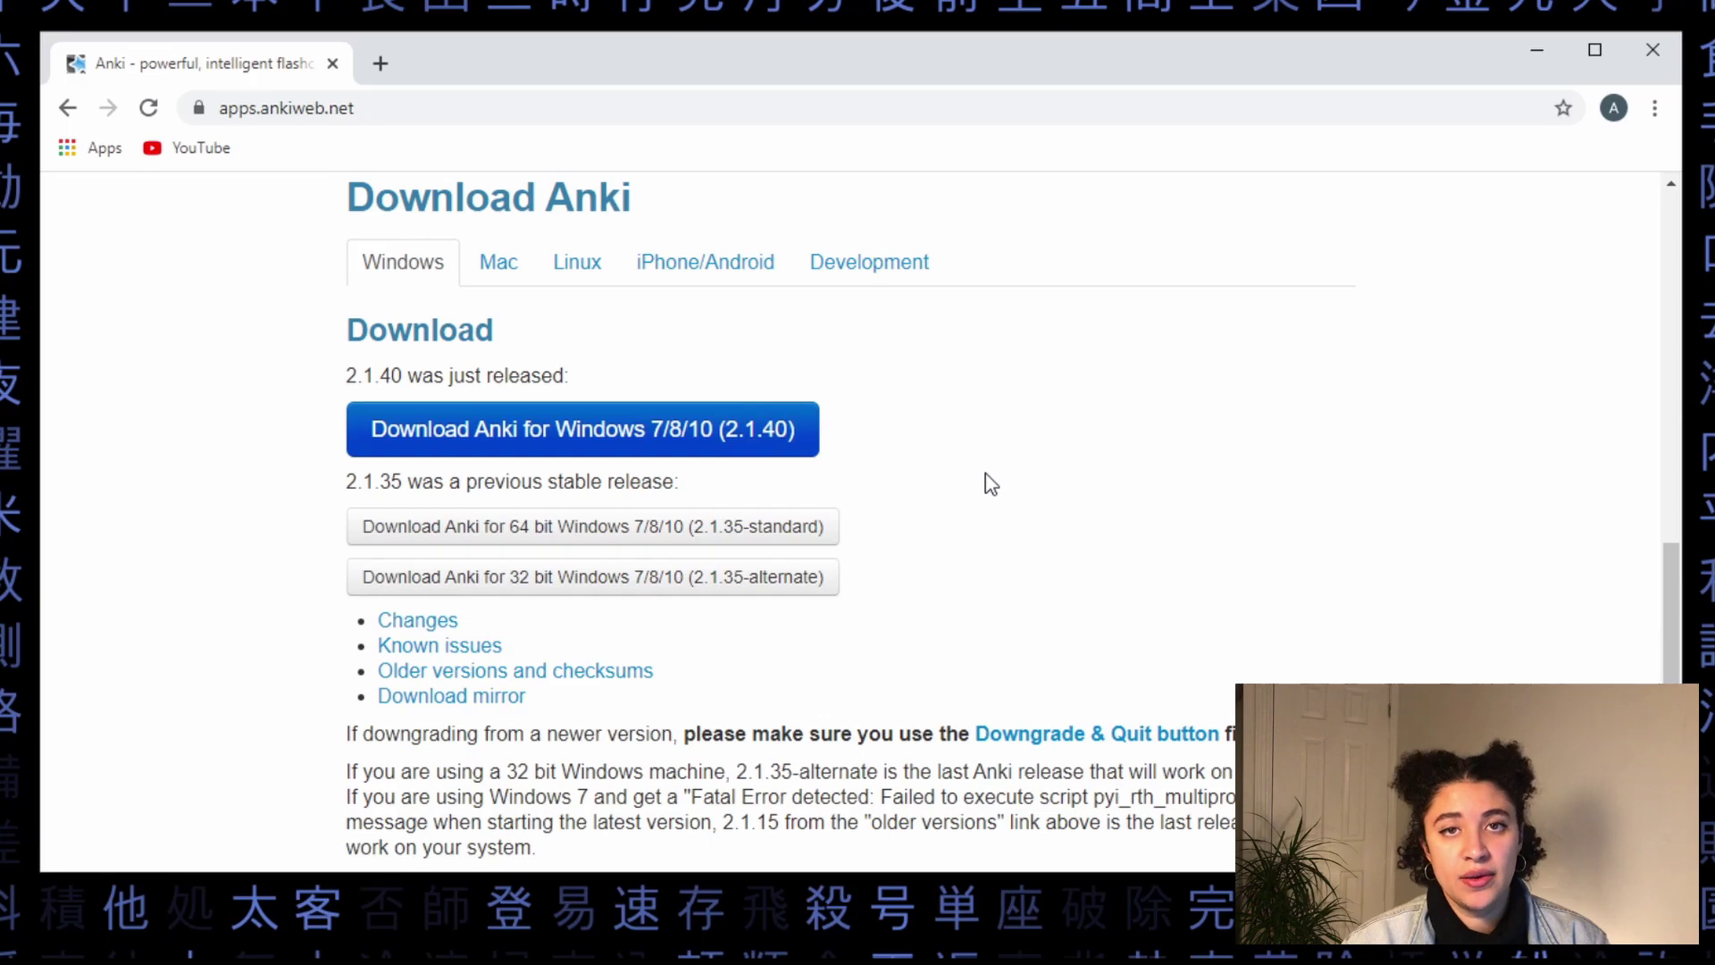
{"action": "left_click_drag", "start_coordinate": [1344, 70], "coordinate": [1344, 94]}
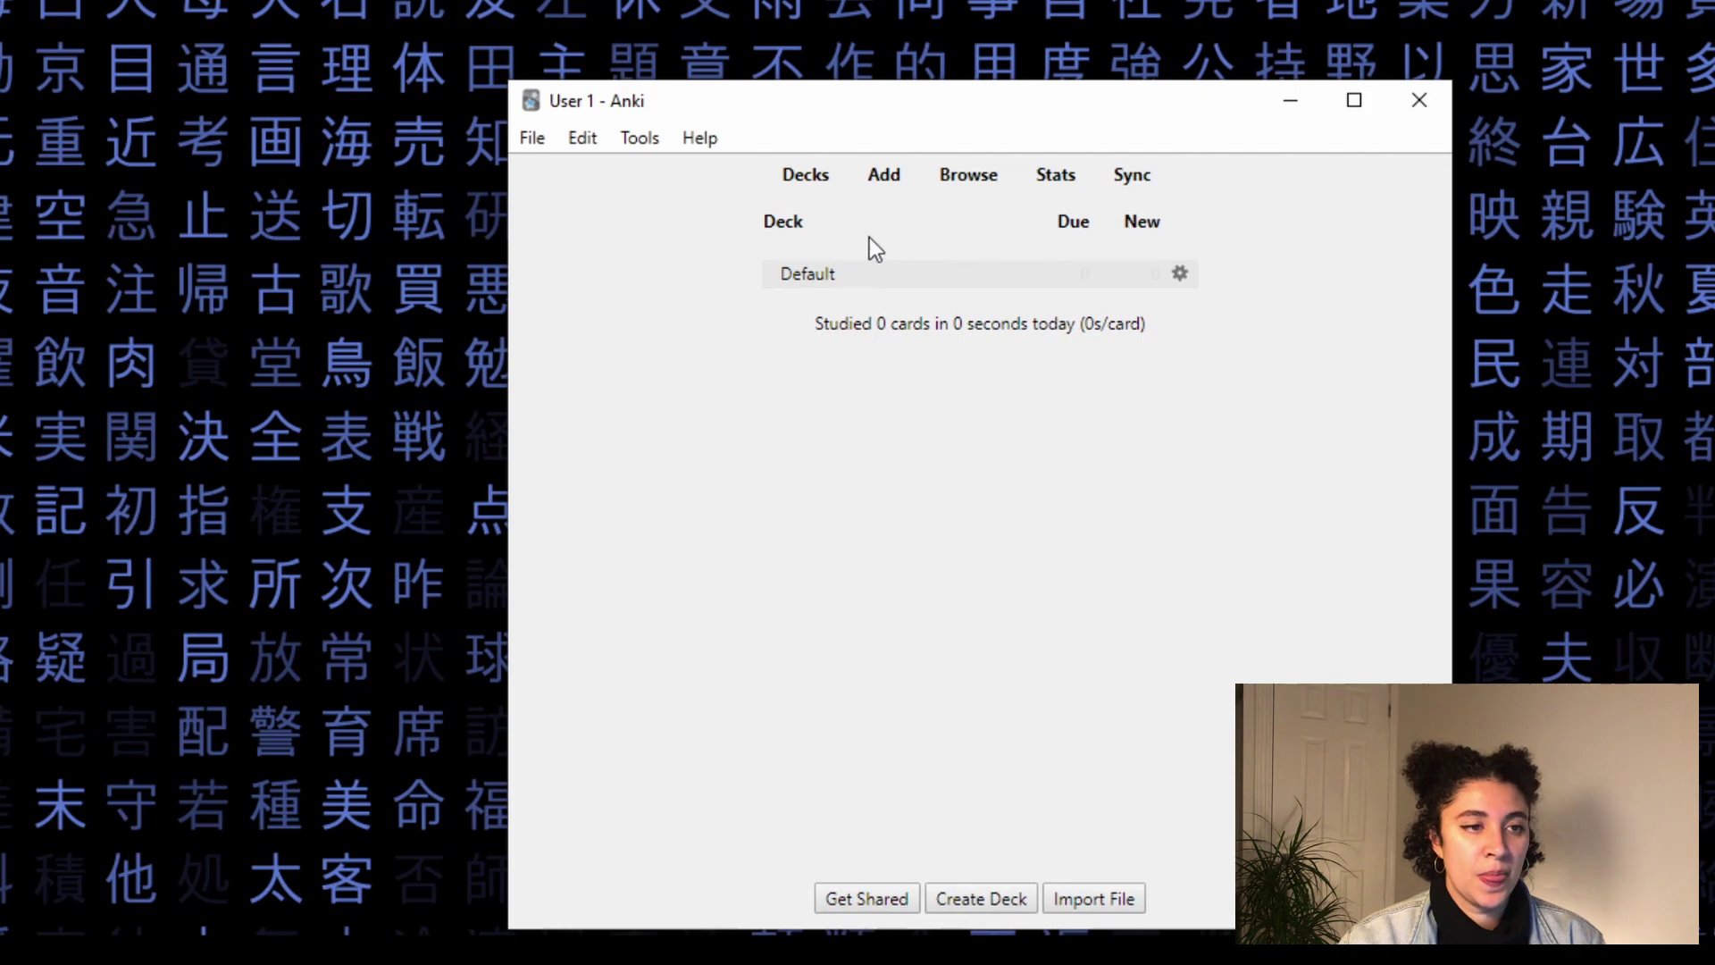
- In the Anki desktop program, view the deck list, the window for adding cards and the card browser, closing each window again
{"action": "left_click", "coordinate": [826, 179]}
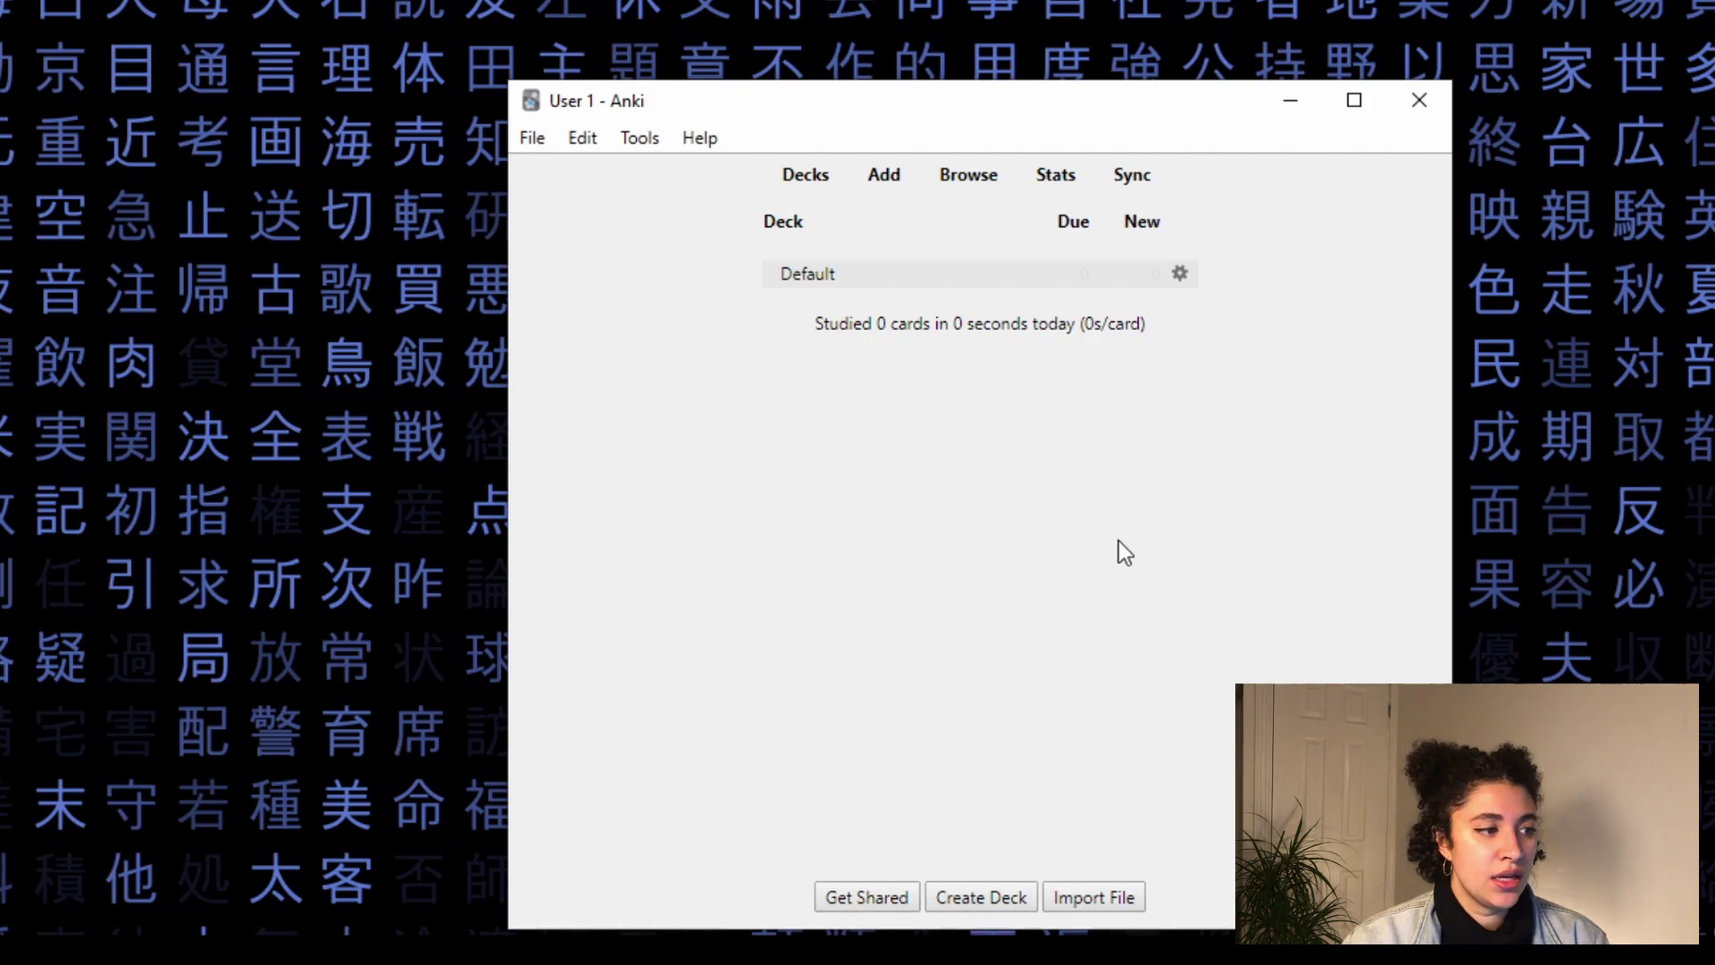
{"action": "left_click", "coordinate": [903, 191]}
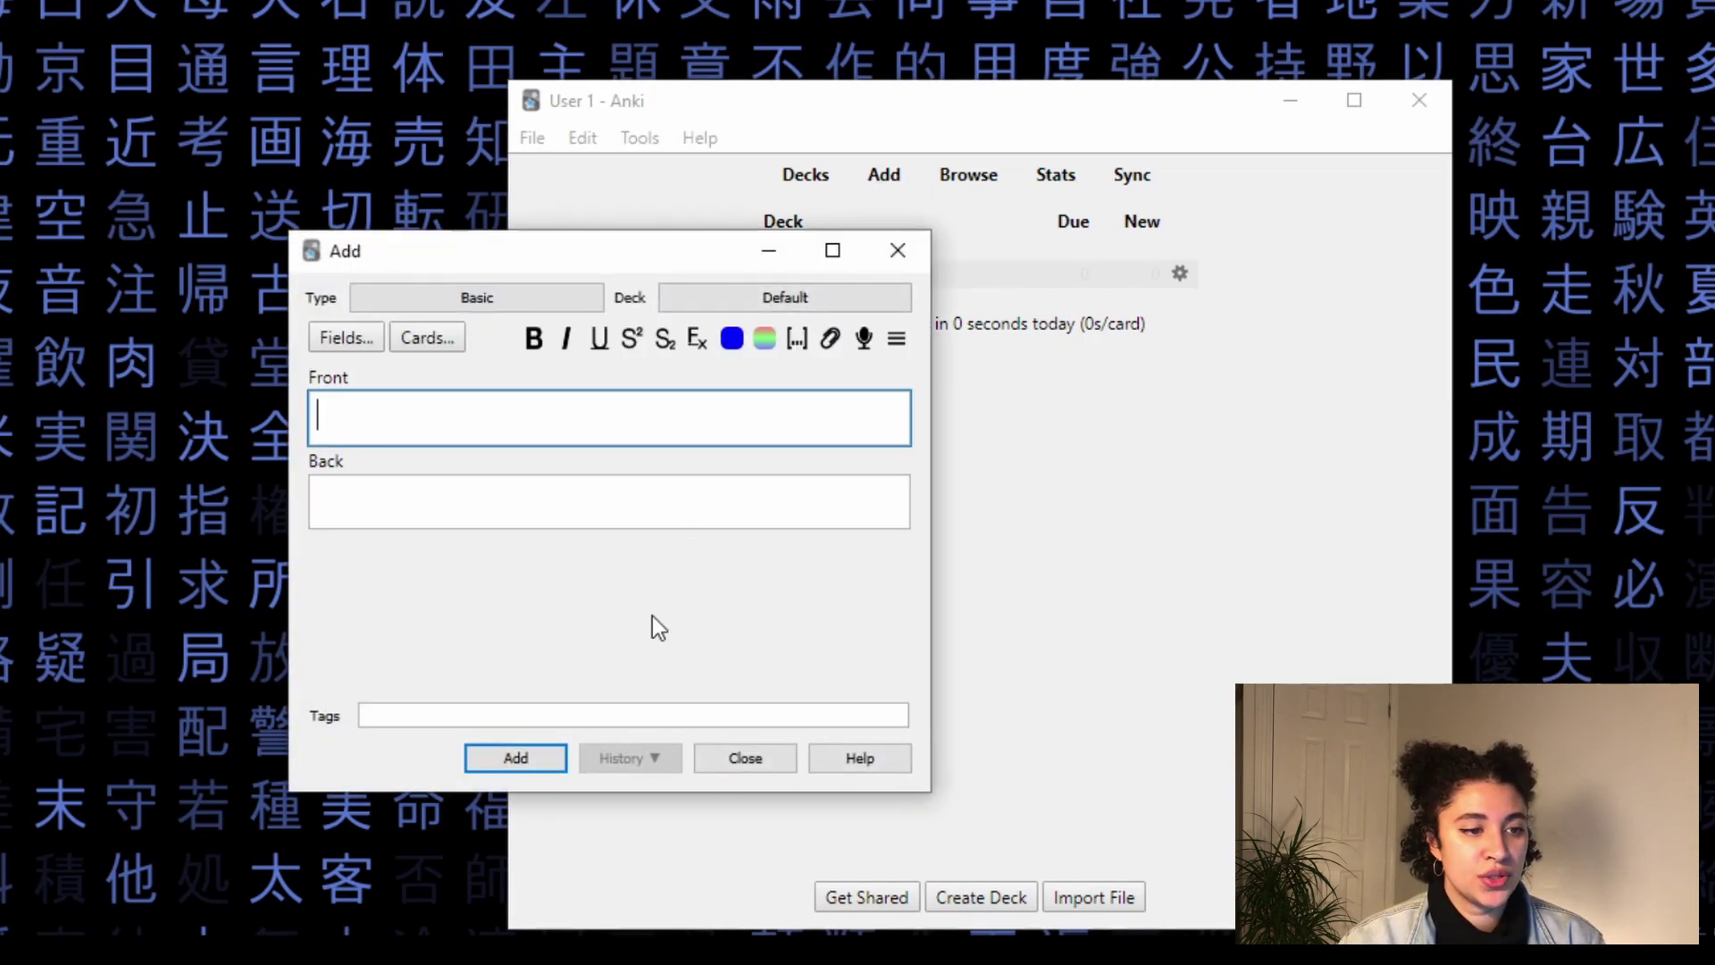
{"action": "key", "text": "Escape"}
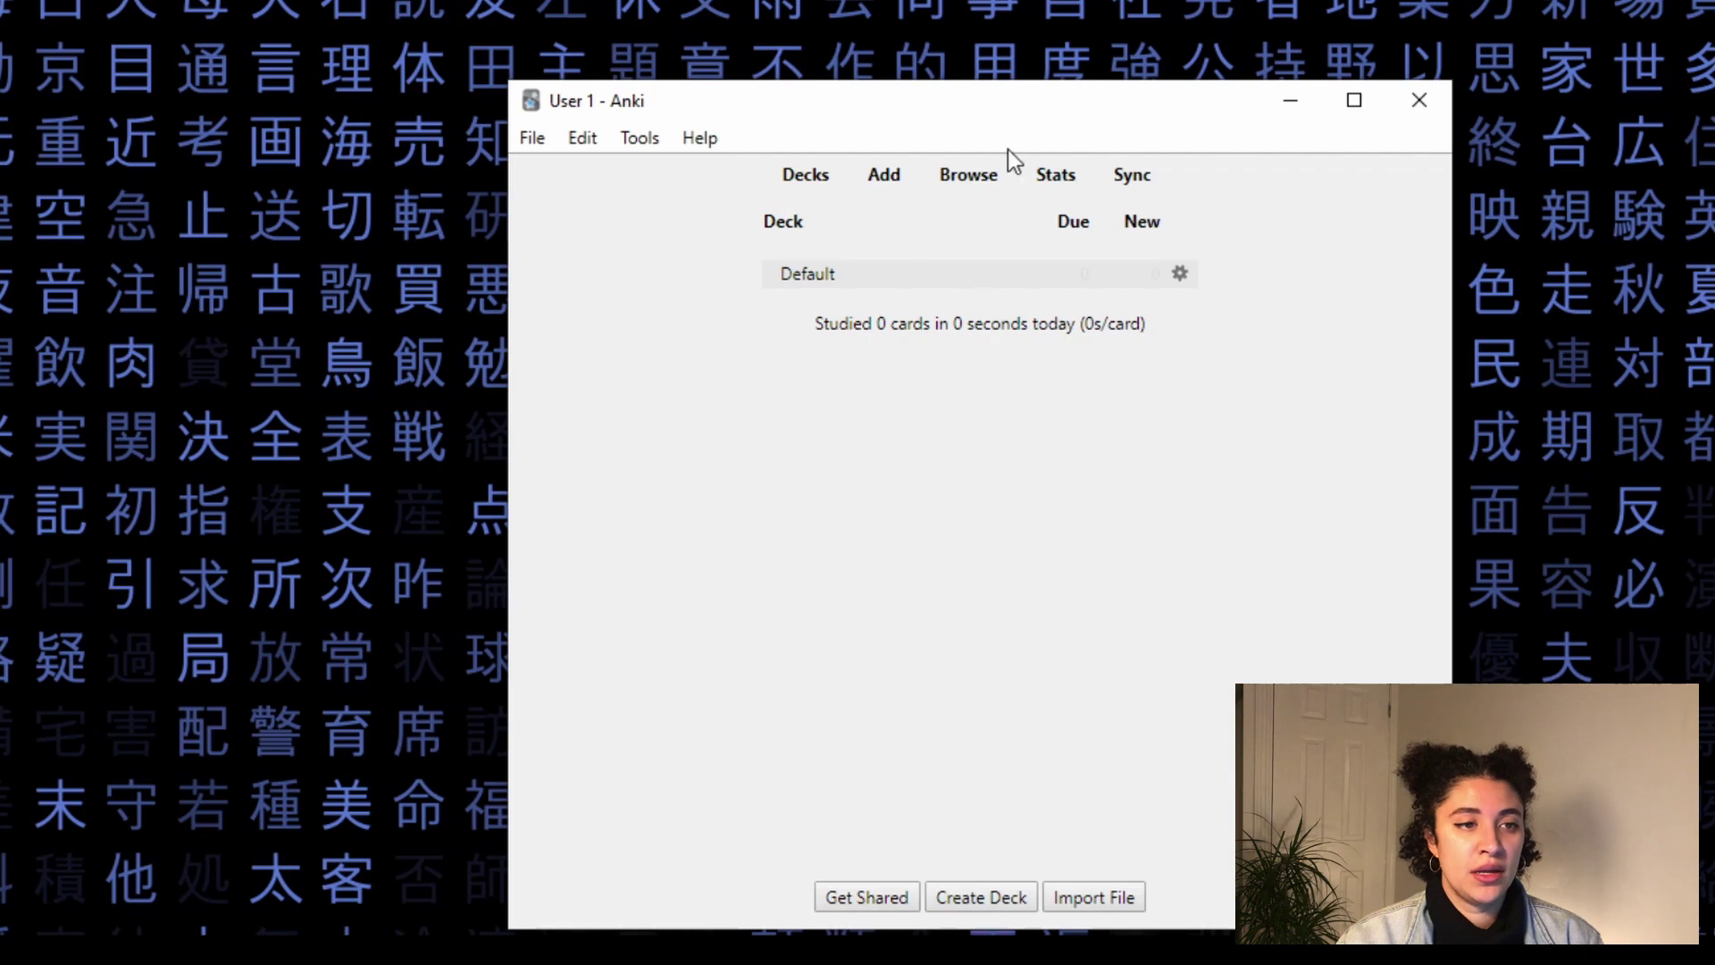
{"action": "left_click", "coordinate": [973, 184]}
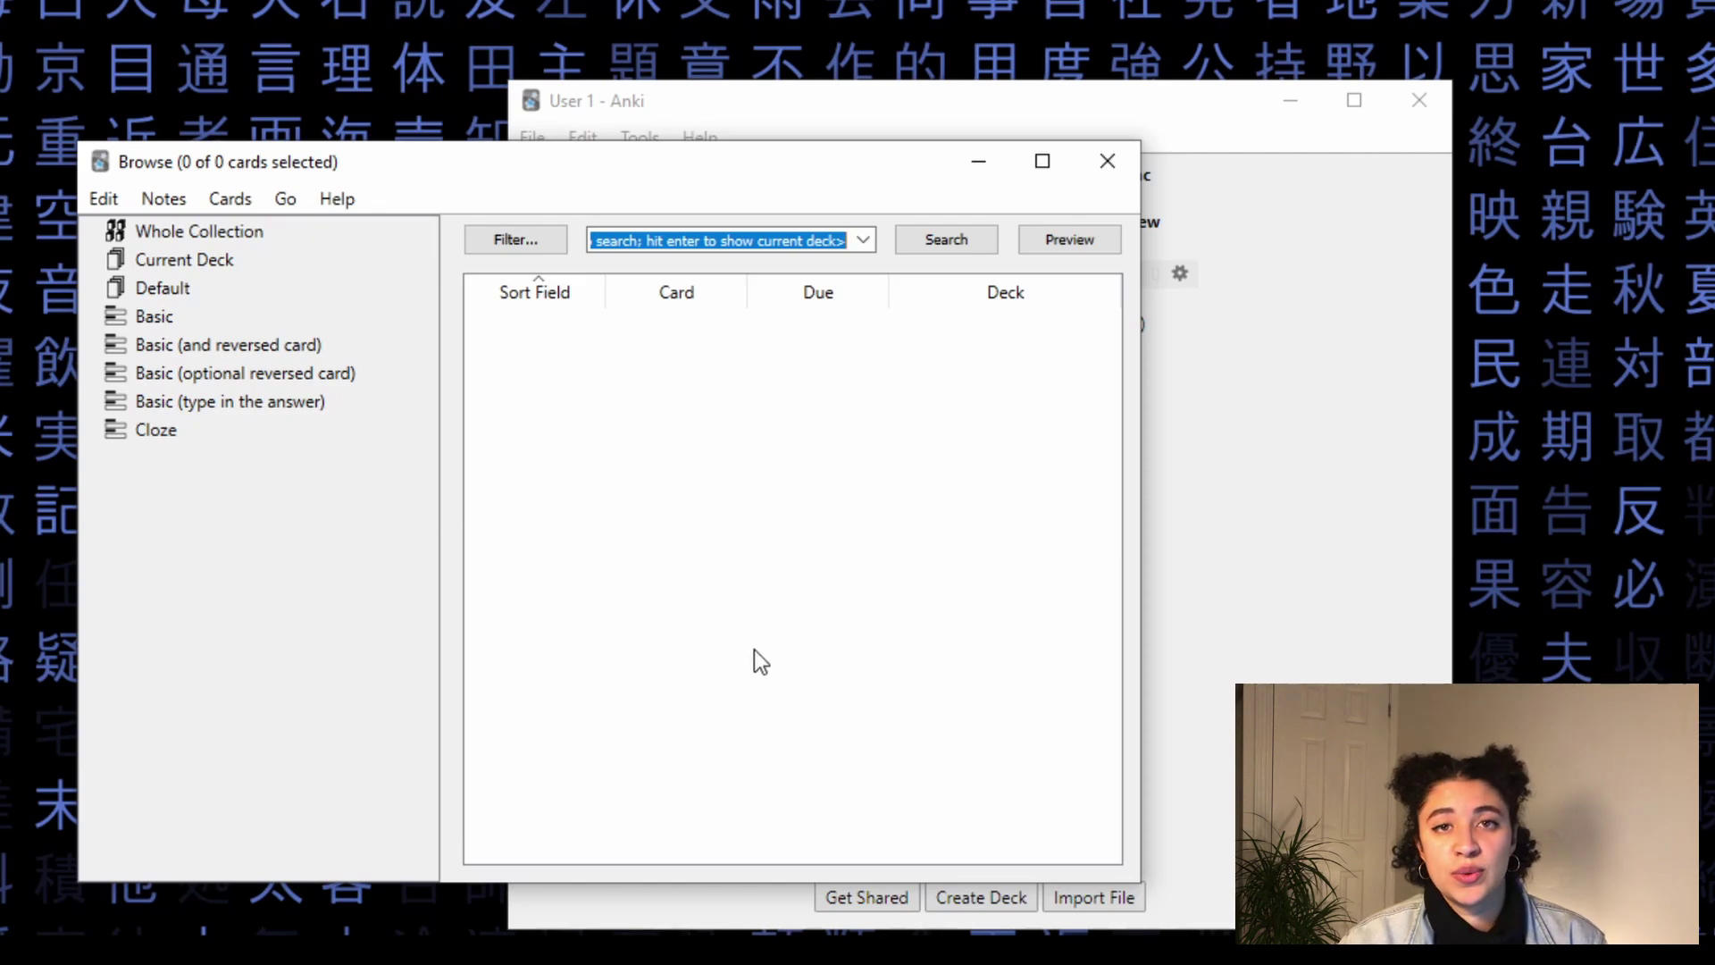
{"action": "left_click", "coordinate": [1110, 162]}
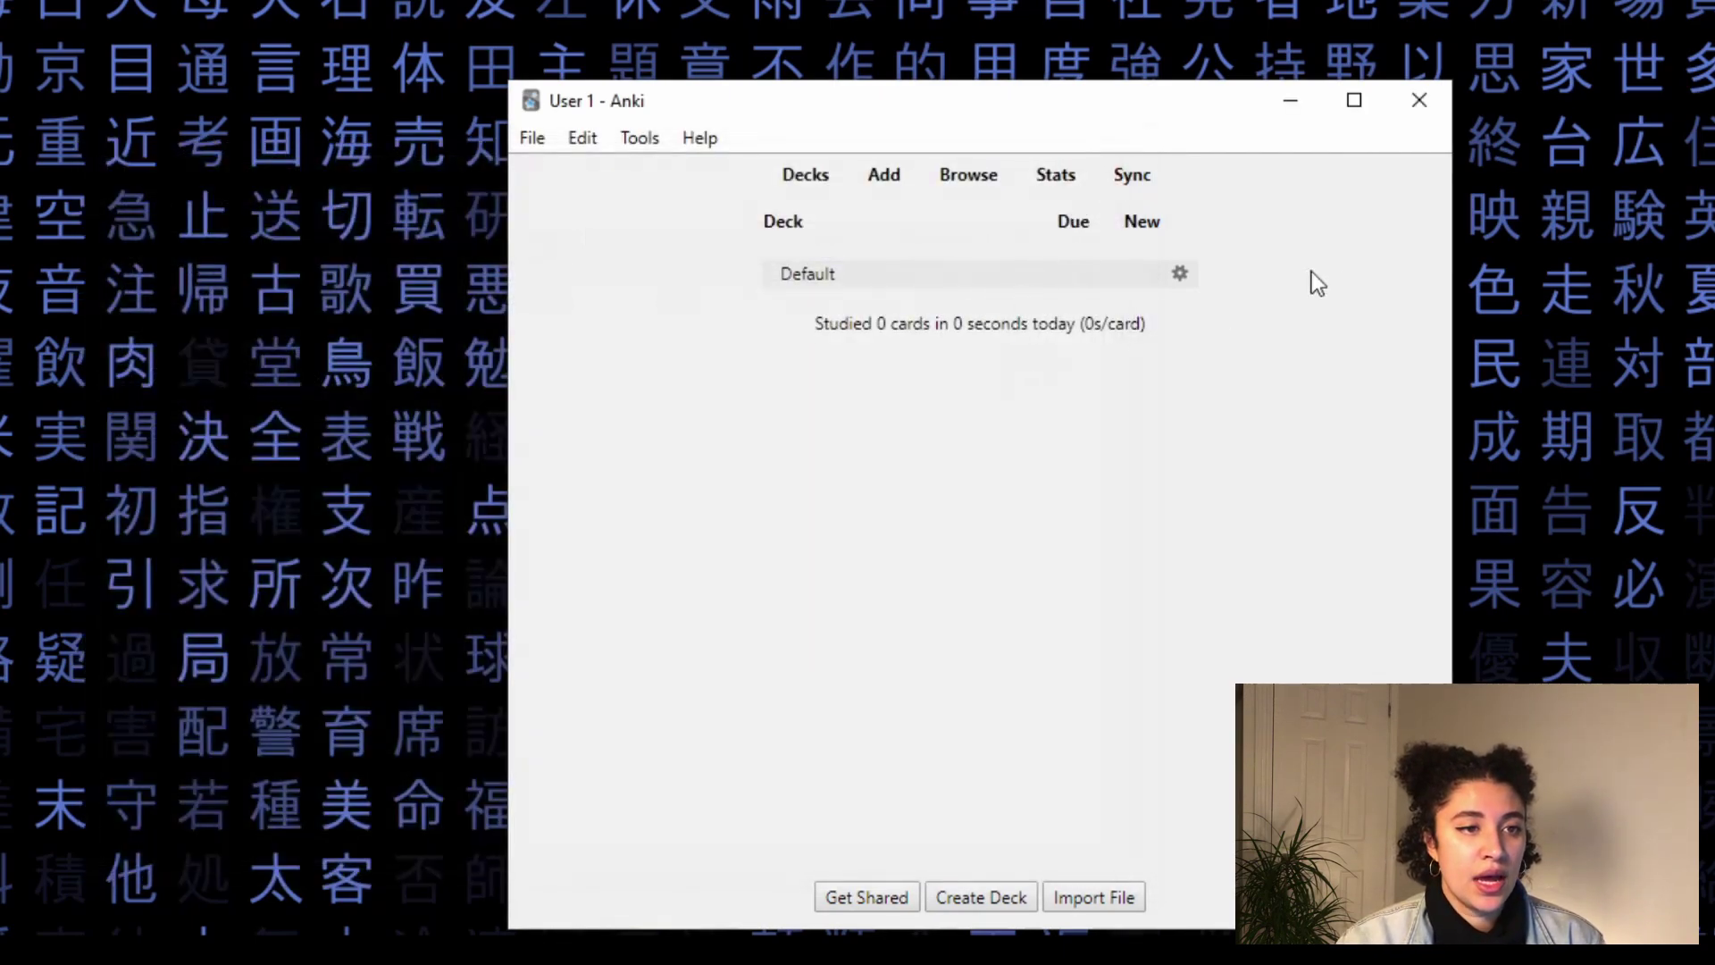
- Look through the study statistics for the current deck, and view the sync sign-in dialog without signing in
{"action": "left_click", "coordinate": [1061, 179]}
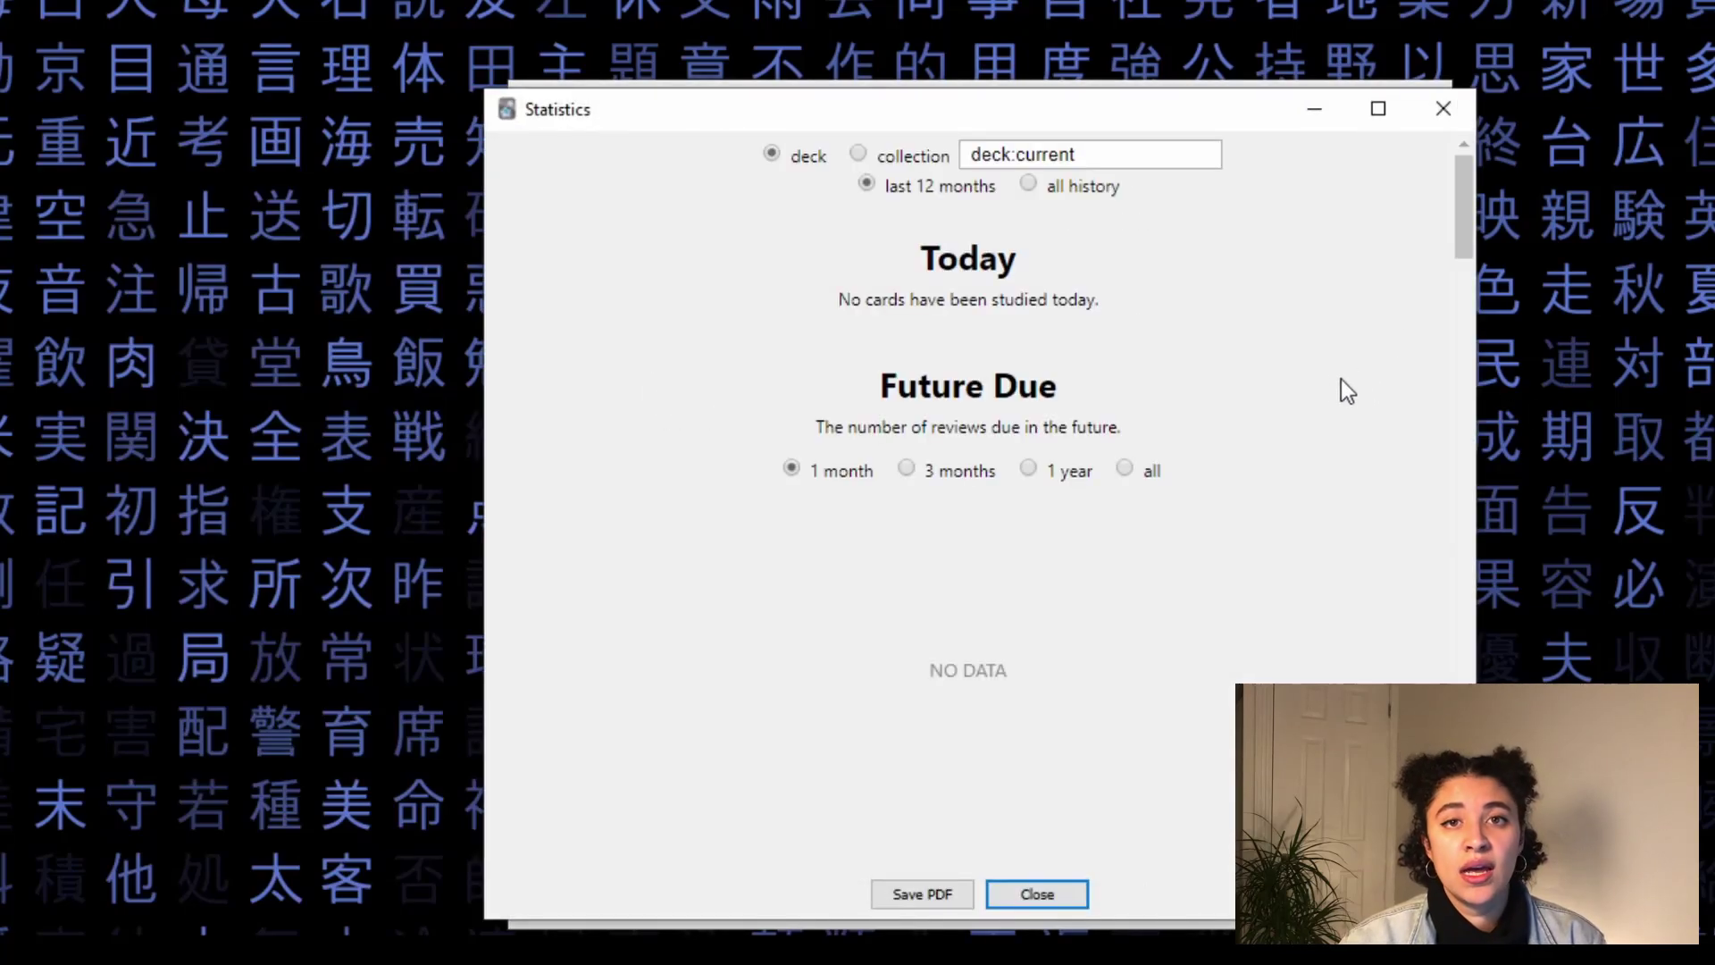
{"action": "scroll", "coordinate": [1315, 400], "scroll_direction": "down", "scroll_amount": 8}
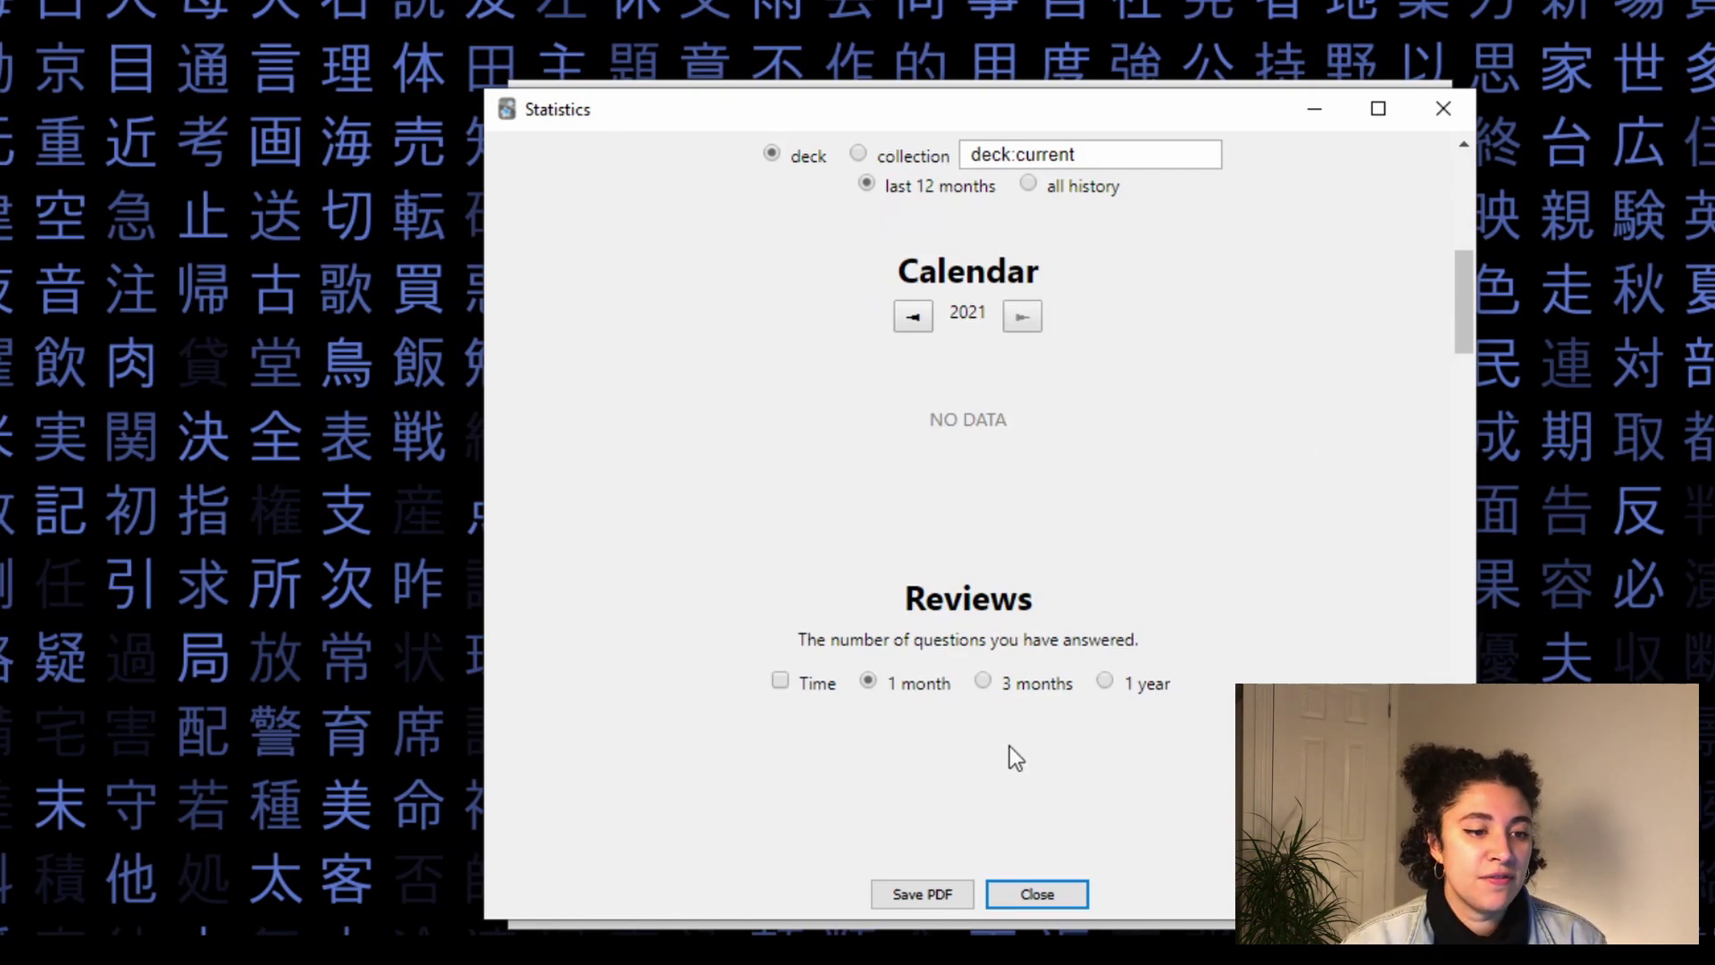
{"action": "scroll", "coordinate": [1072, 707], "scroll_direction": "down", "scroll_amount": 5}
{"action": "left_click", "coordinate": [1041, 897]}
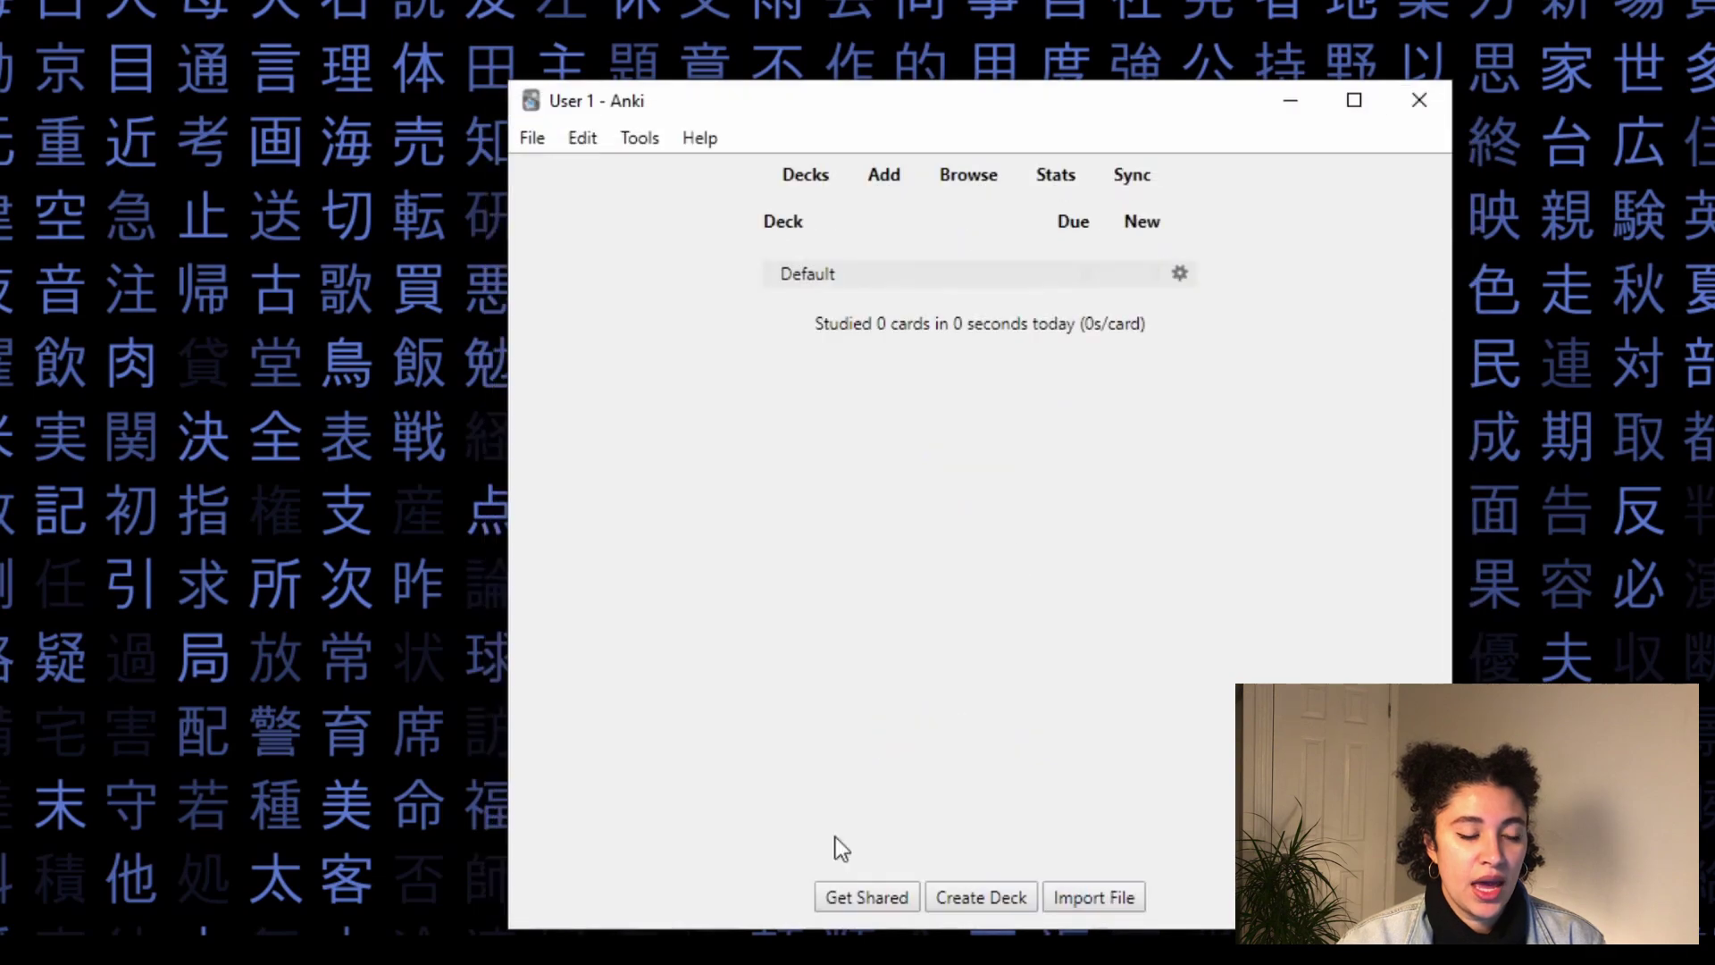
{"action": "left_click", "coordinate": [1145, 175]}
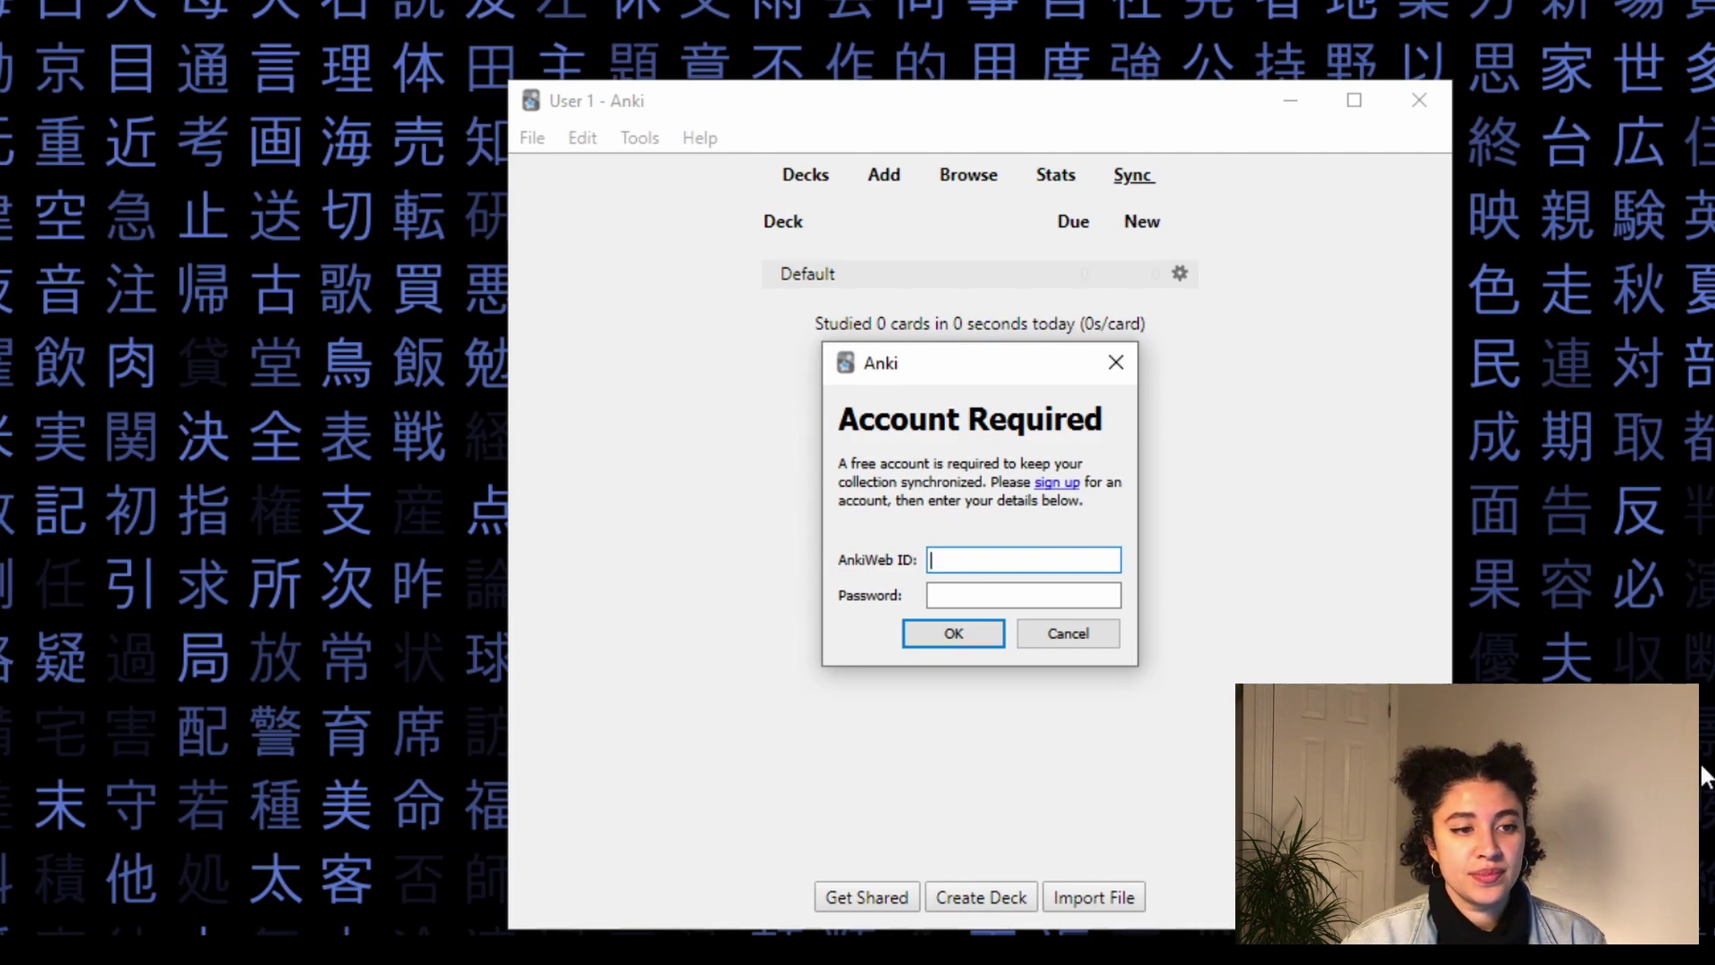
{"action": "left_click", "coordinate": [1068, 632]}
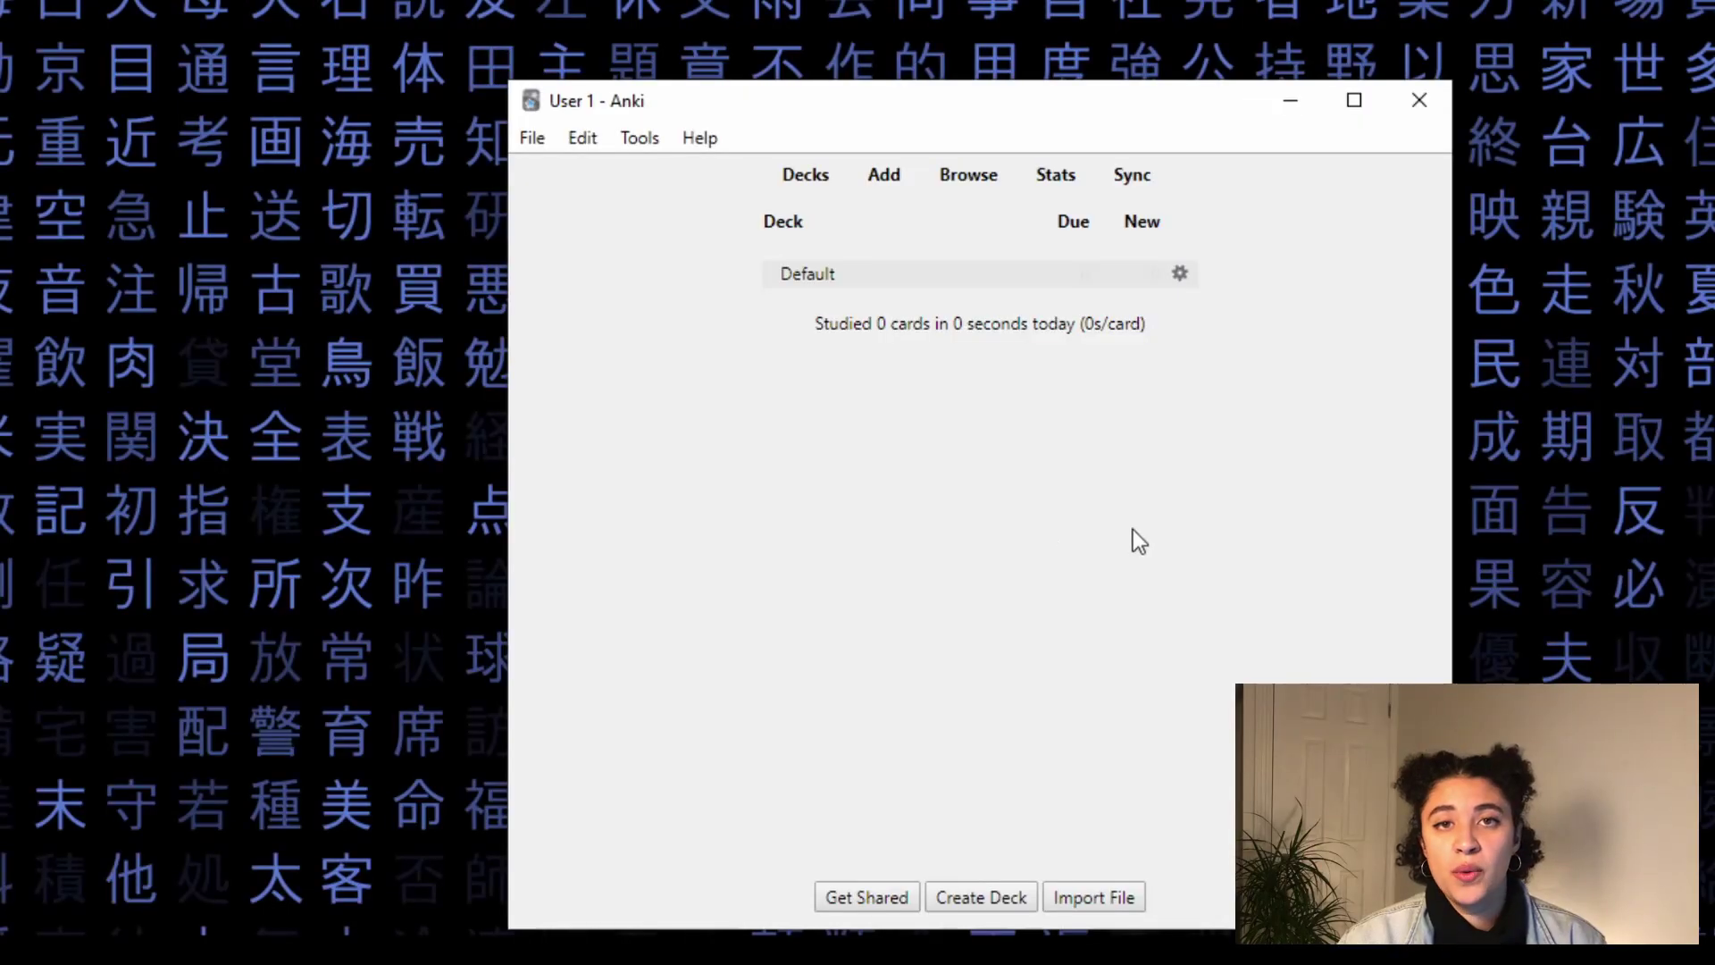
- Go to AnkiWeb's shared decks in the browser and open the JLPT Tango N5 MIA Omega Deck from the Japanese category
{"action": "left_click", "coordinate": [863, 900]}
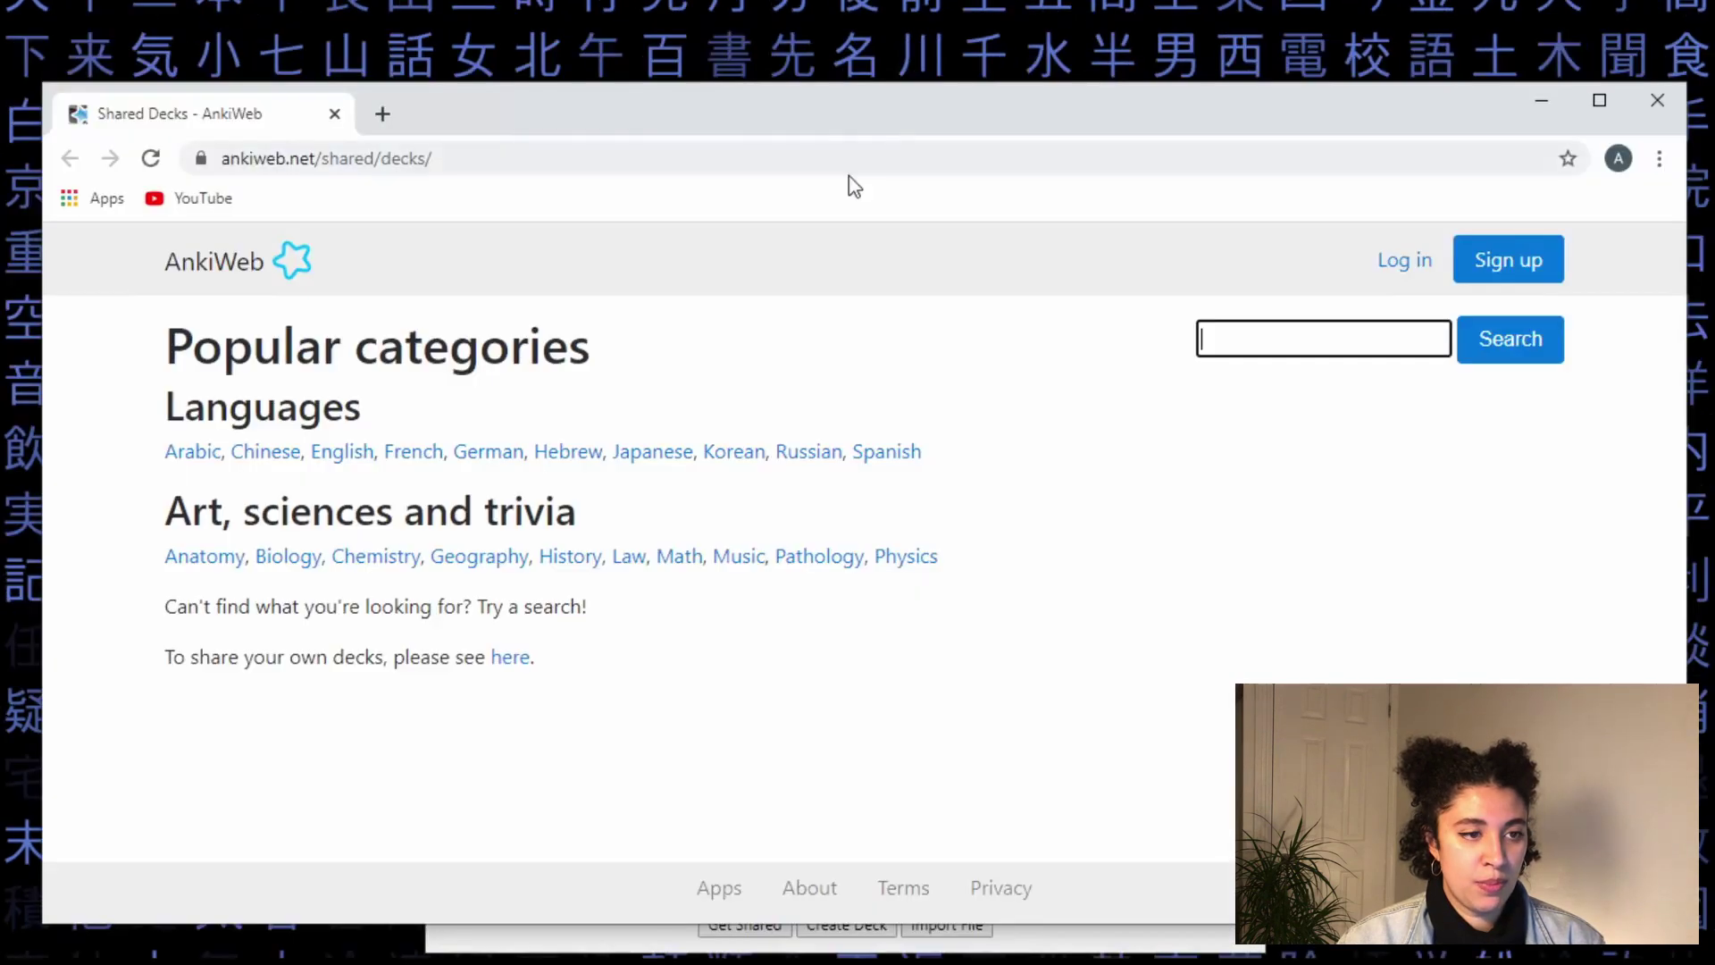
{"action": "left_click", "coordinate": [666, 455]}
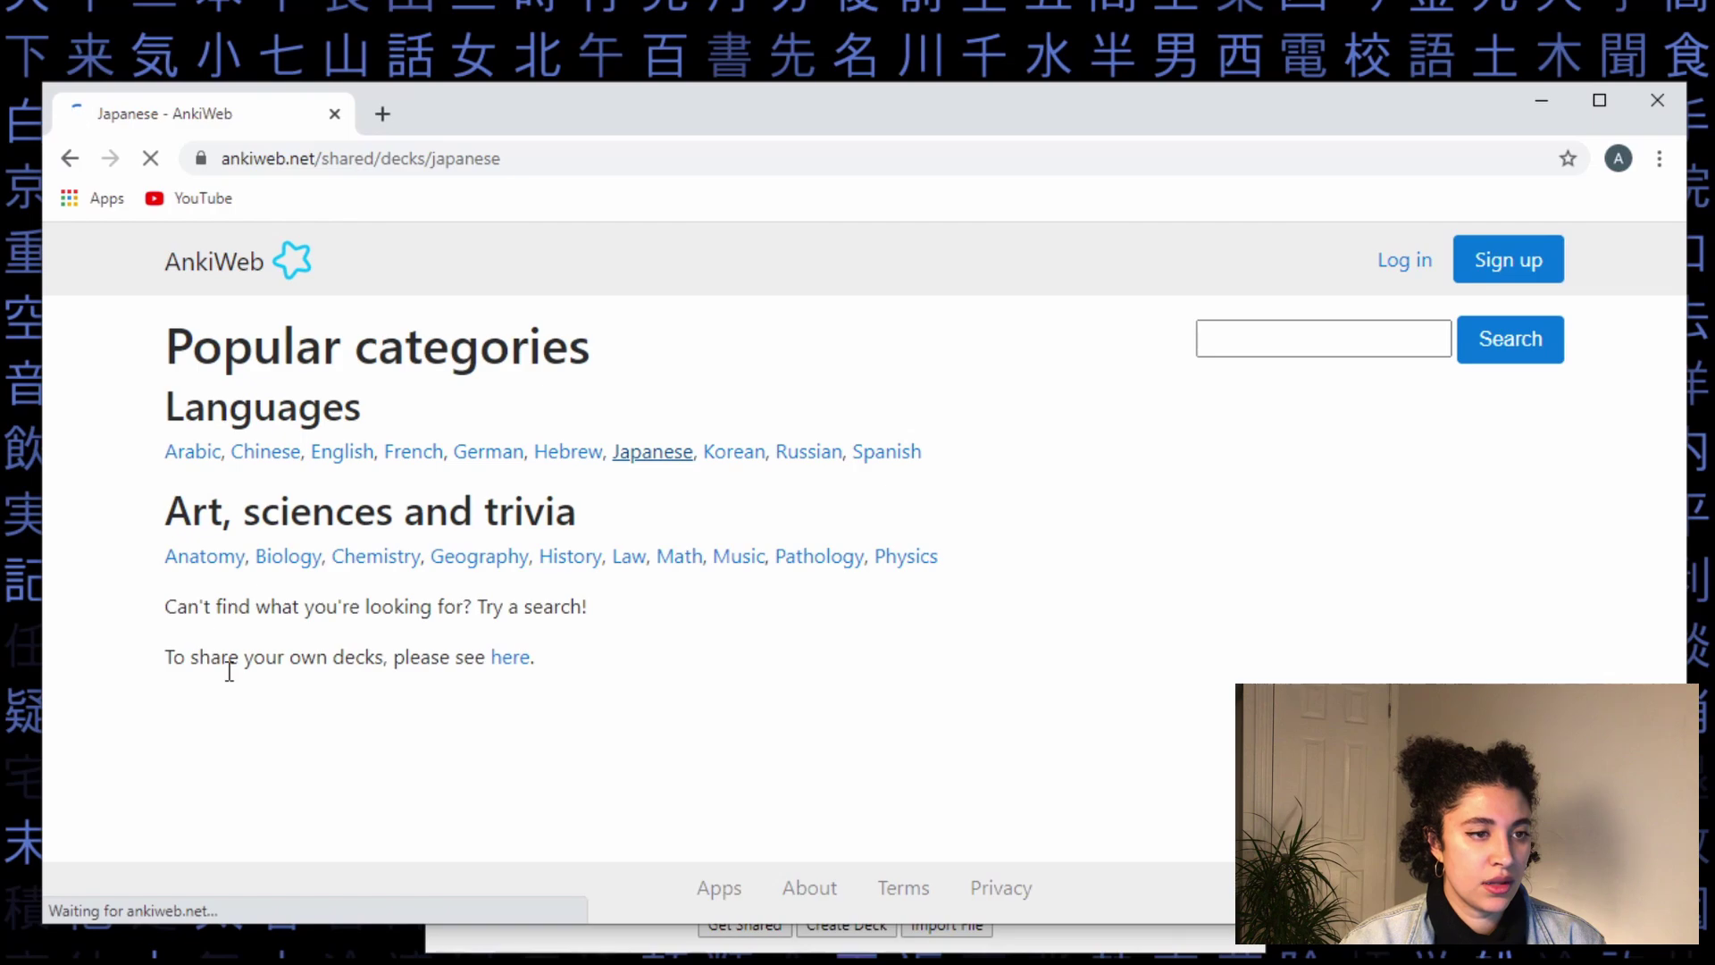
{"action": "scroll", "coordinate": [533, 483], "scroll_direction": "down", "scroll_amount": 1}
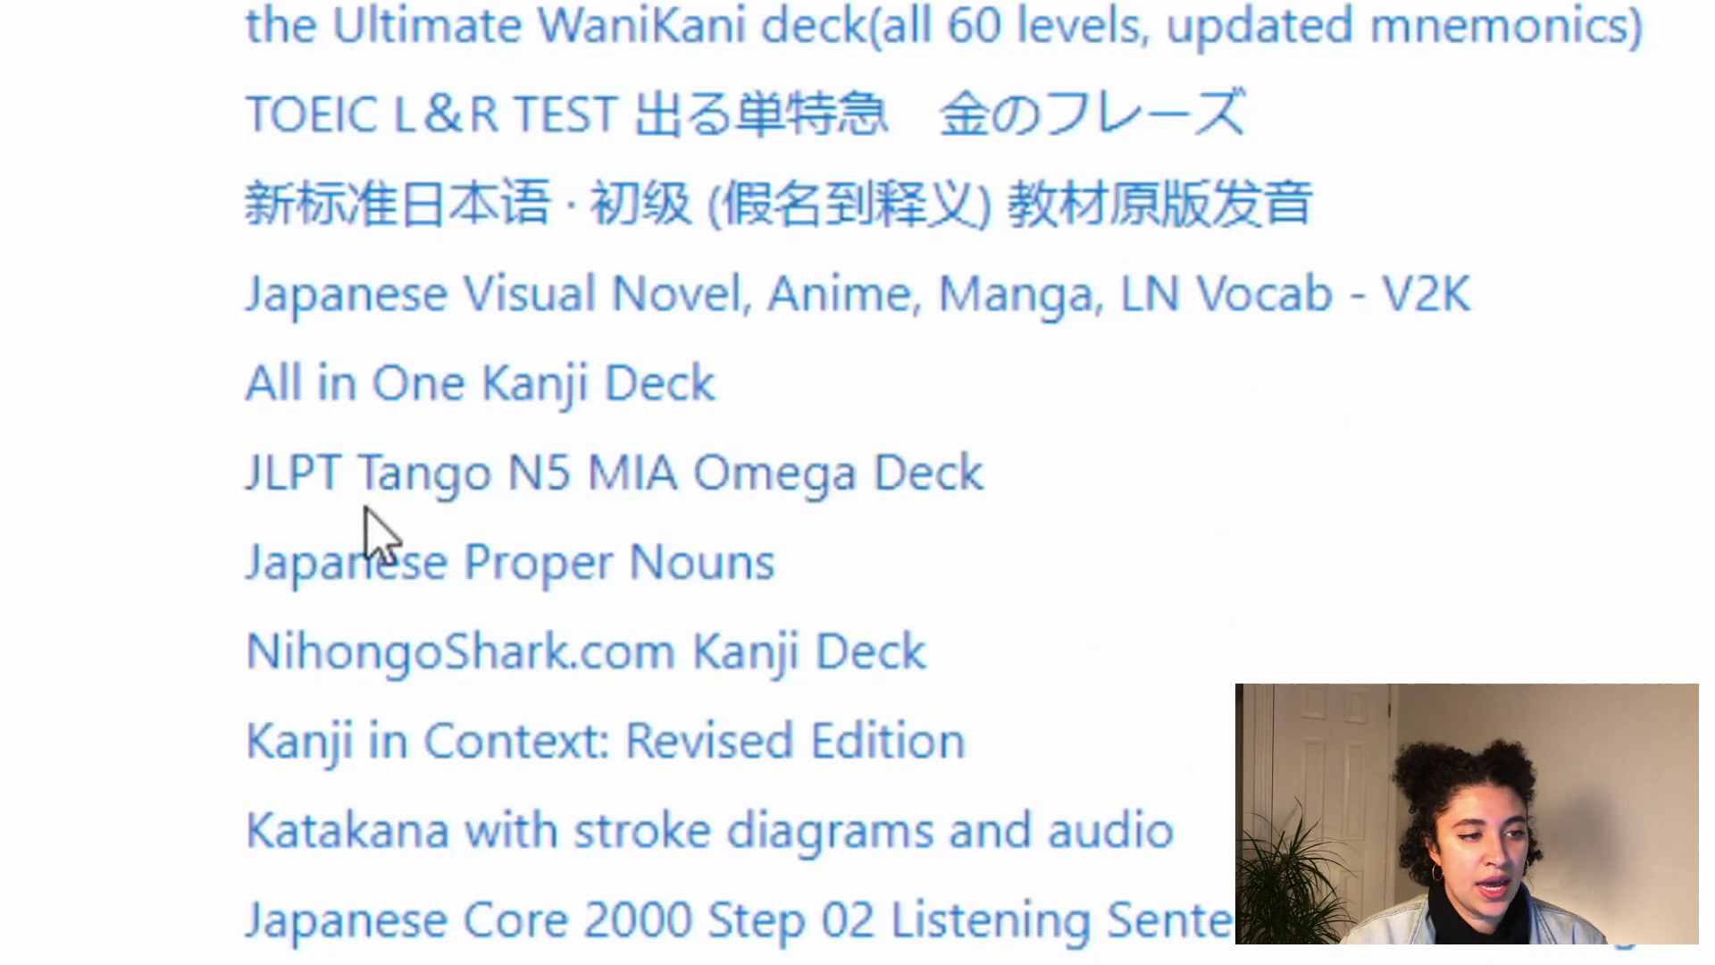
{"action": "left_click", "coordinate": [796, 488]}
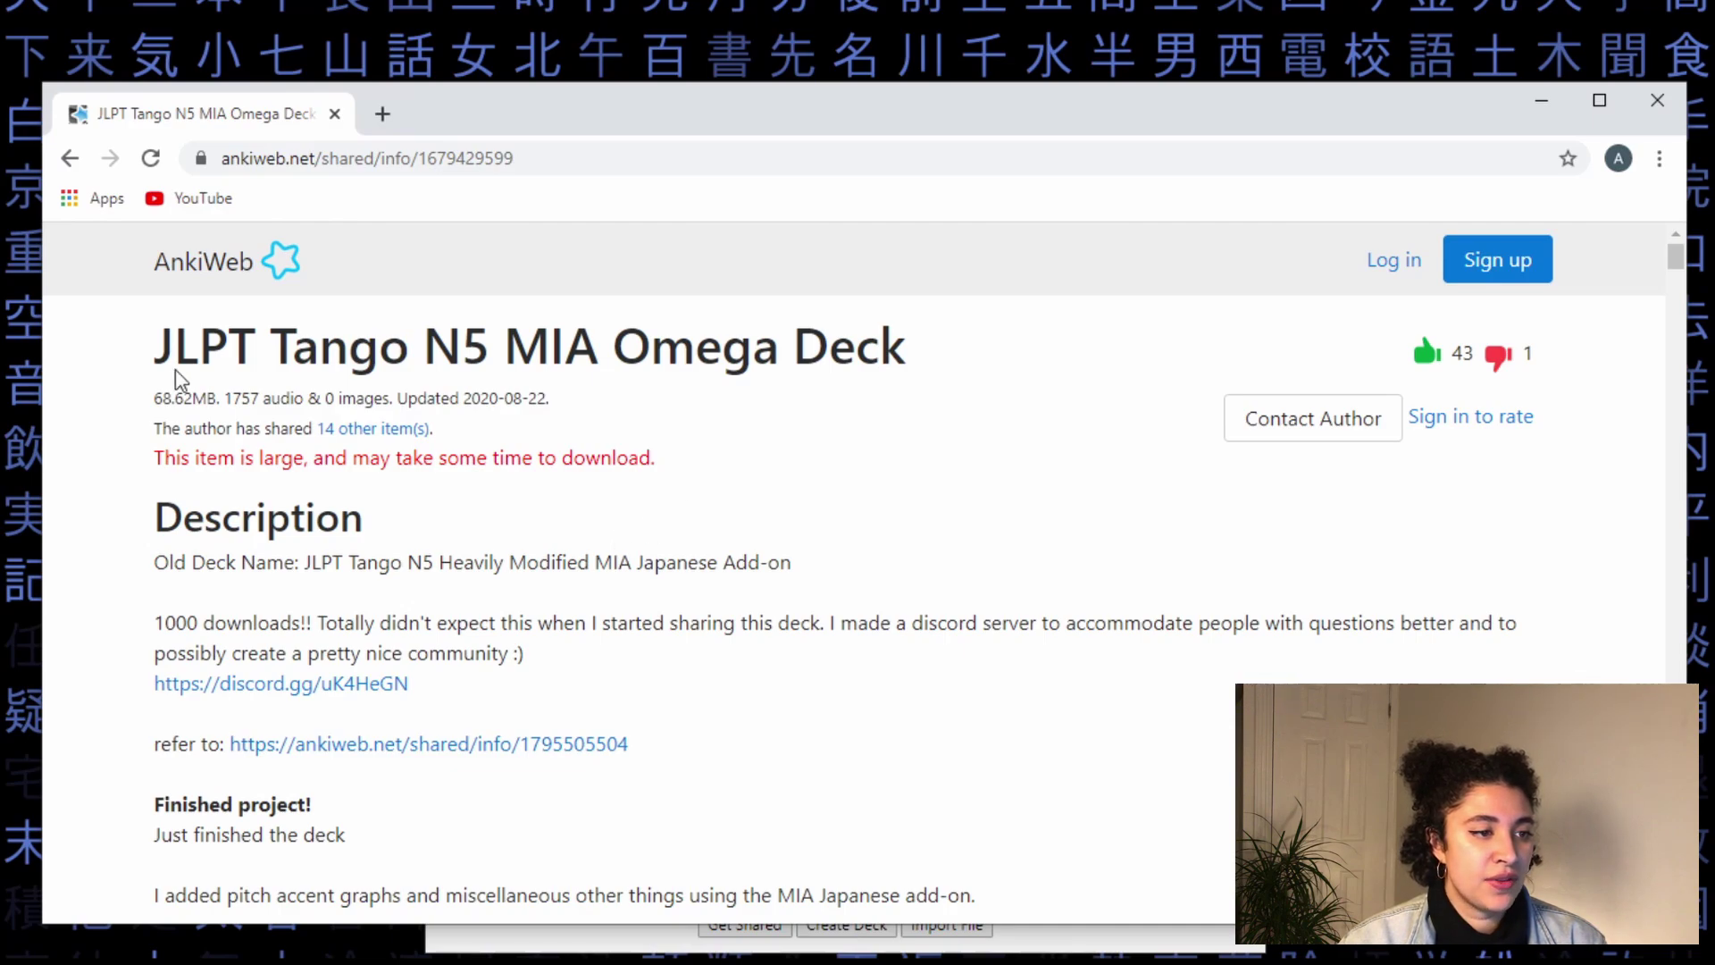
- Read through the deck's description and edit history down to its sample notes
{"action": "scroll", "coordinate": [363, 550], "scroll_direction": "down", "scroll_amount": 1}
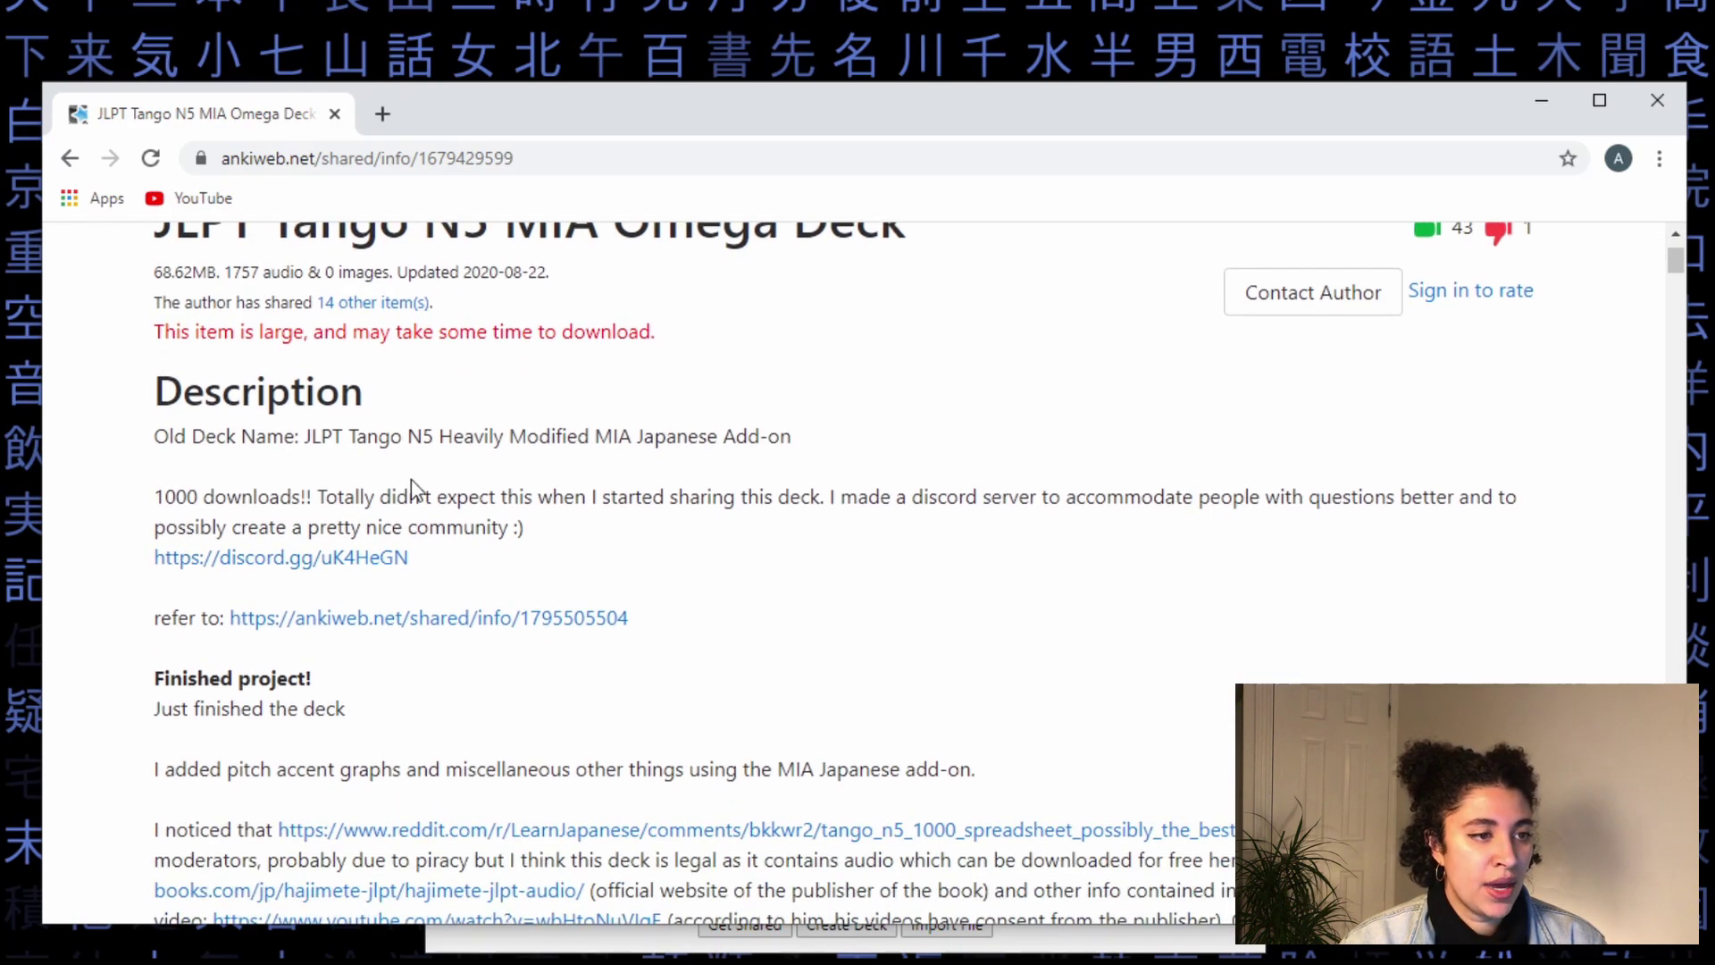
{"action": "scroll", "coordinate": [625, 482], "scroll_direction": "down", "scroll_amount": 4}
{"action": "scroll", "coordinate": [917, 460], "scroll_direction": "down", "scroll_amount": 6}
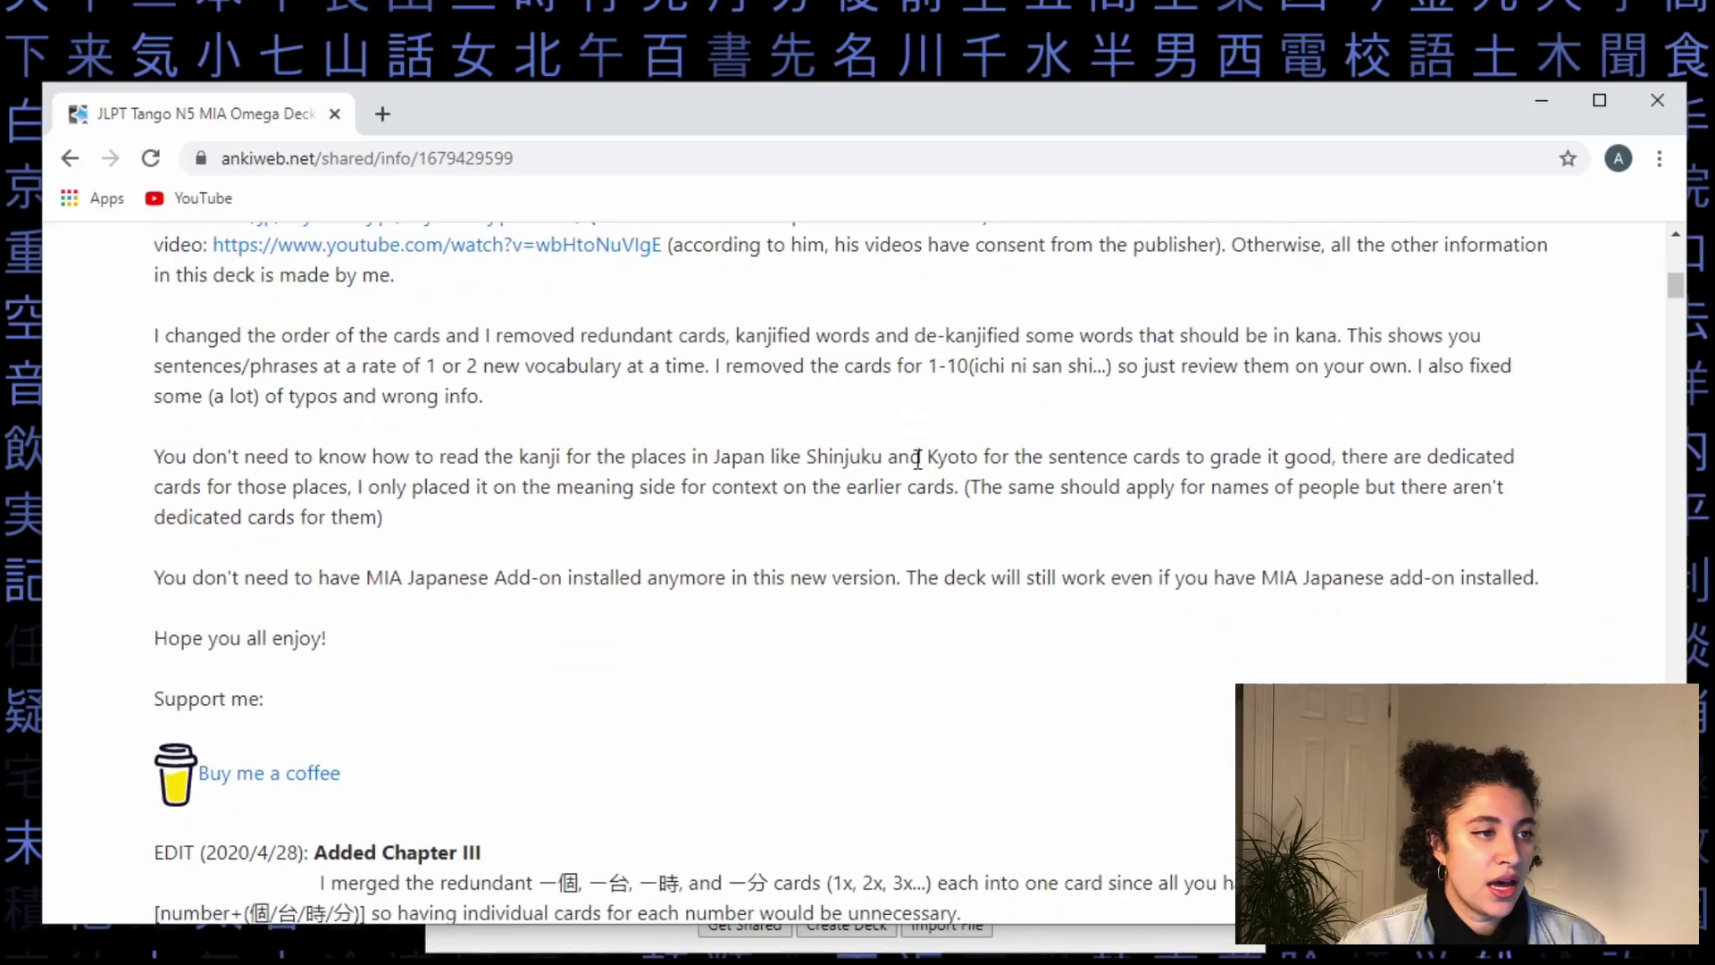
{"action": "scroll", "coordinate": [997, 333], "scroll_direction": "up", "scroll_amount": 1}
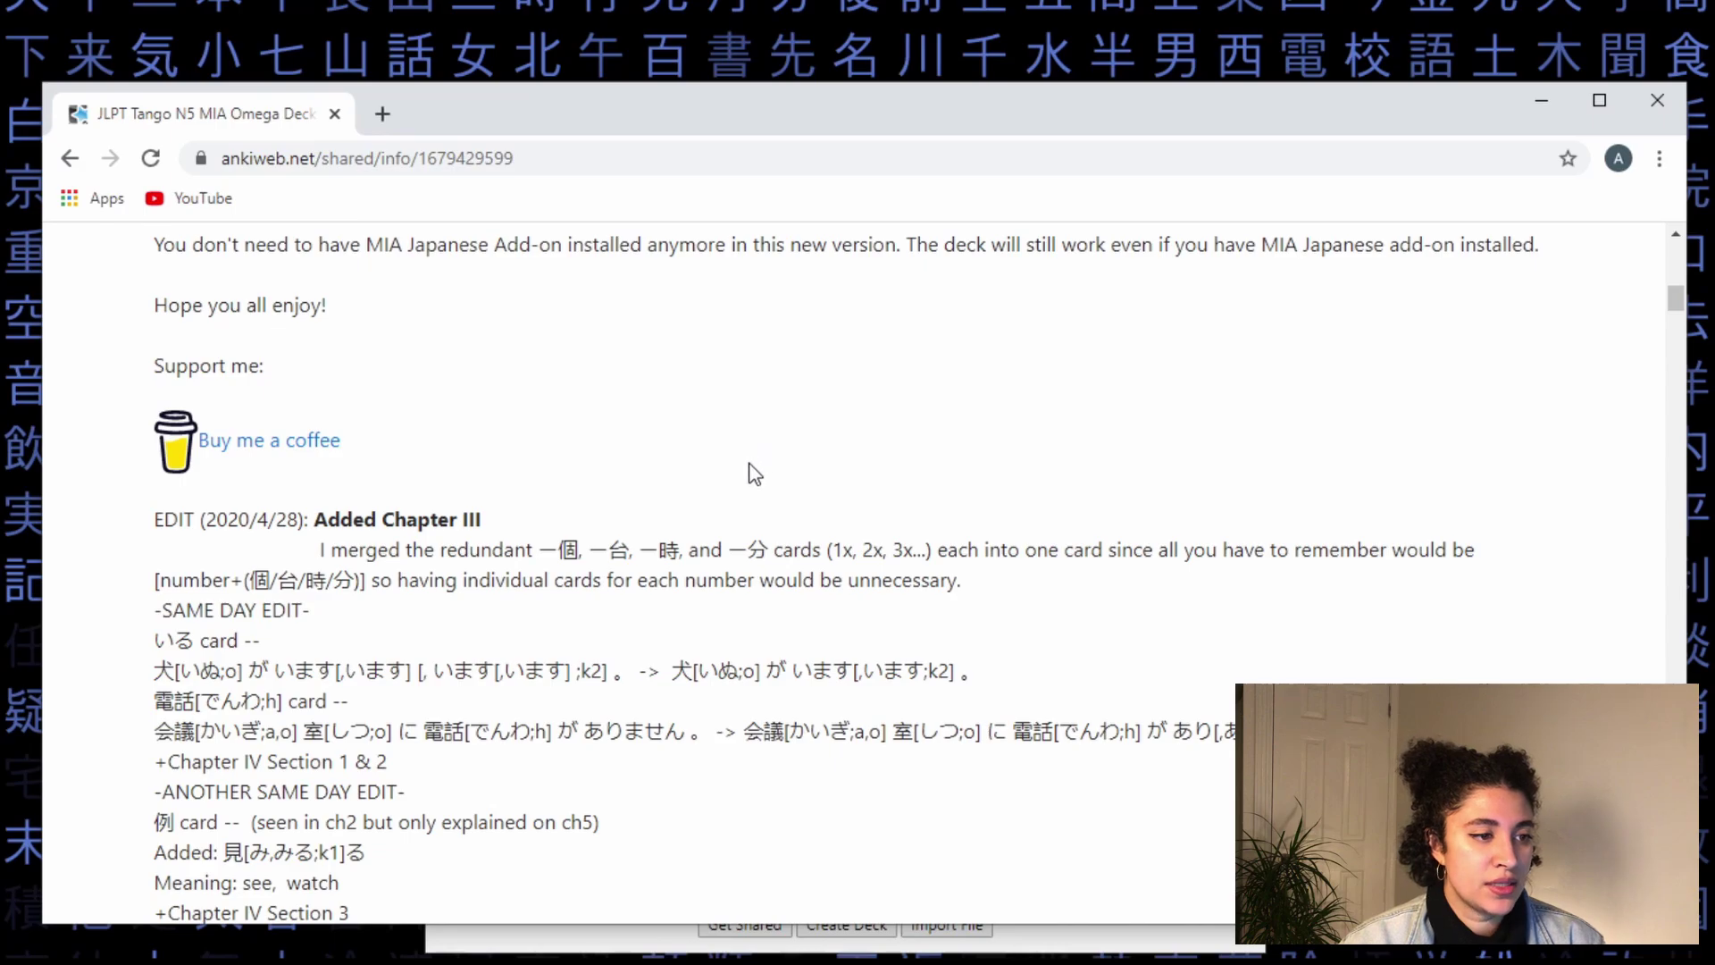
{"action": "scroll", "coordinate": [769, 465], "scroll_direction": "down", "scroll_amount": 15}
{"action": "scroll", "coordinate": [769, 469], "scroll_direction": "down", "scroll_amount": 15}
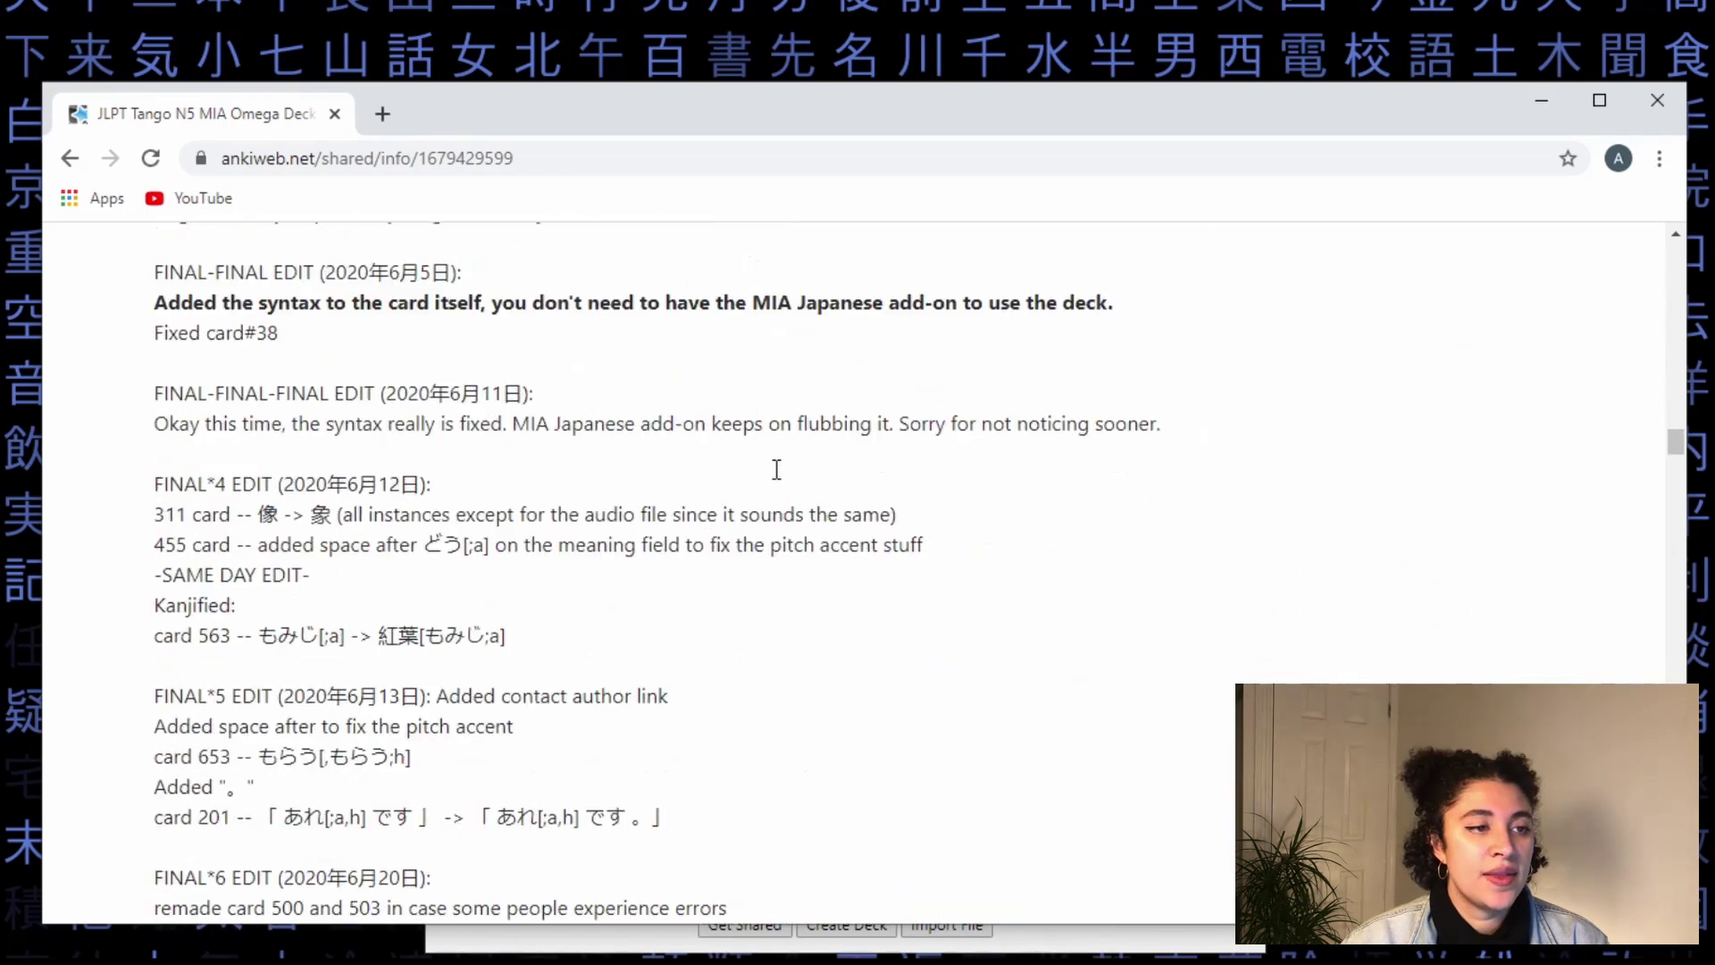
{"action": "scroll", "coordinate": [413, 442], "scroll_direction": "up", "scroll_amount": 3}
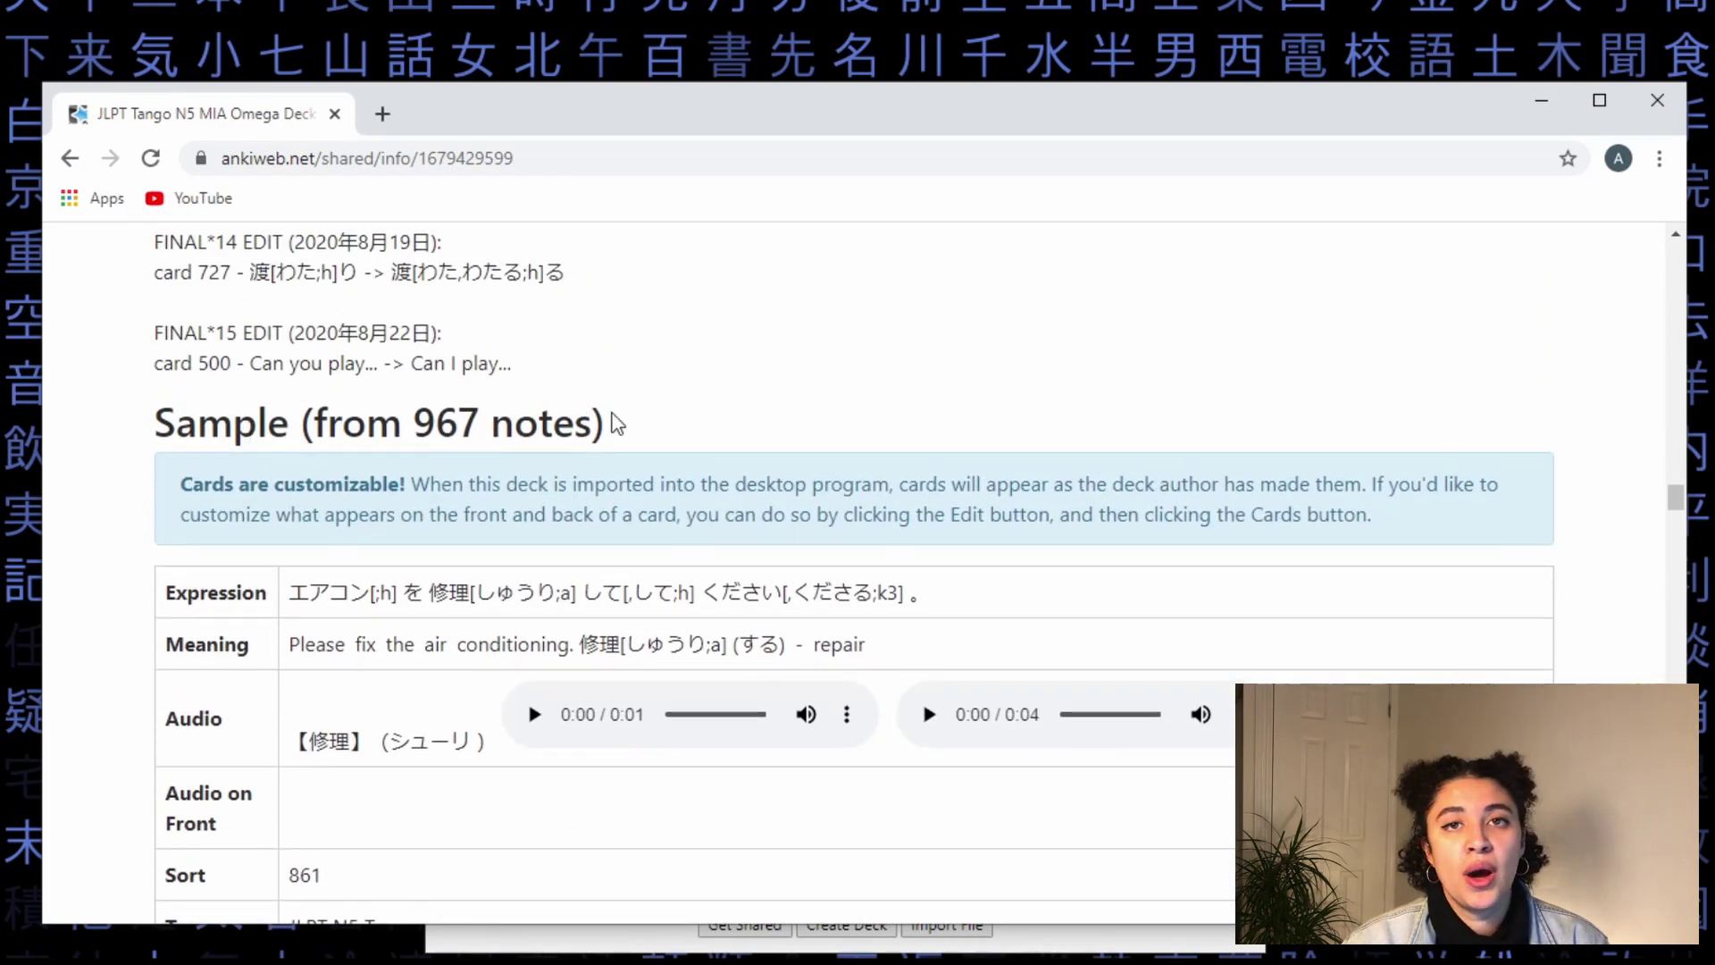
{"action": "scroll", "coordinate": [415, 435], "scroll_direction": "down", "scroll_amount": 1}
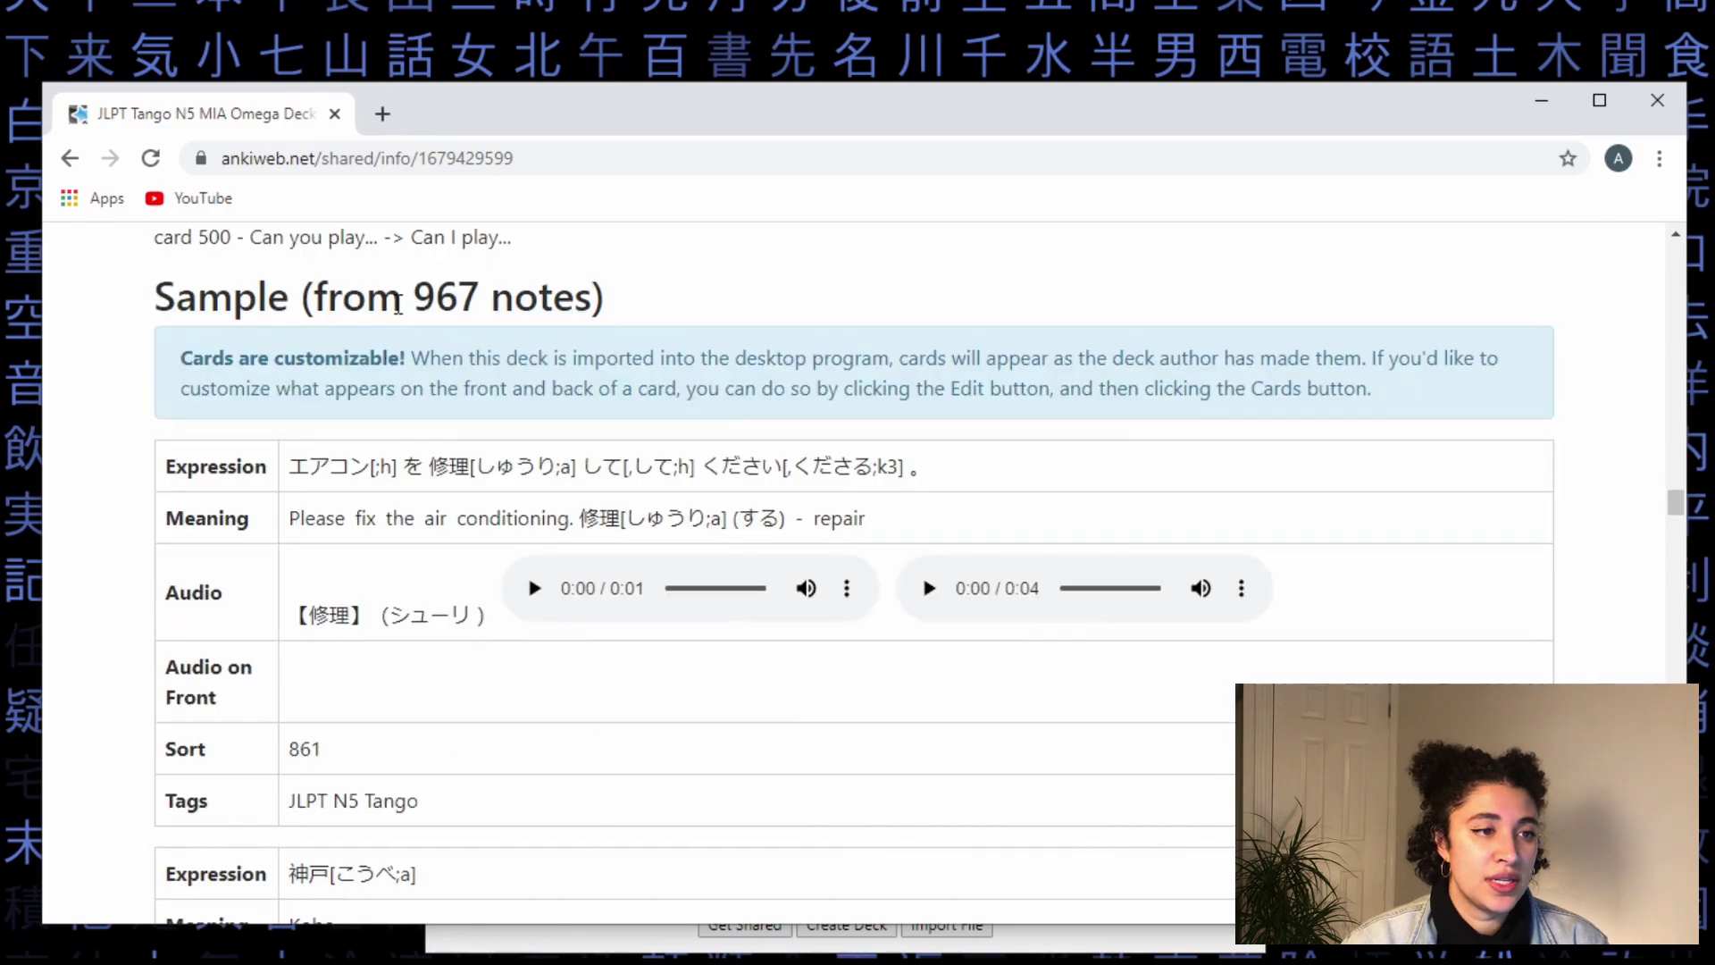
- Examine the deck's total note count and the first sample note's Expression and Sort fields
{"action": "left_click_drag", "start_coordinate": [403, 299], "coordinate": [476, 313]}
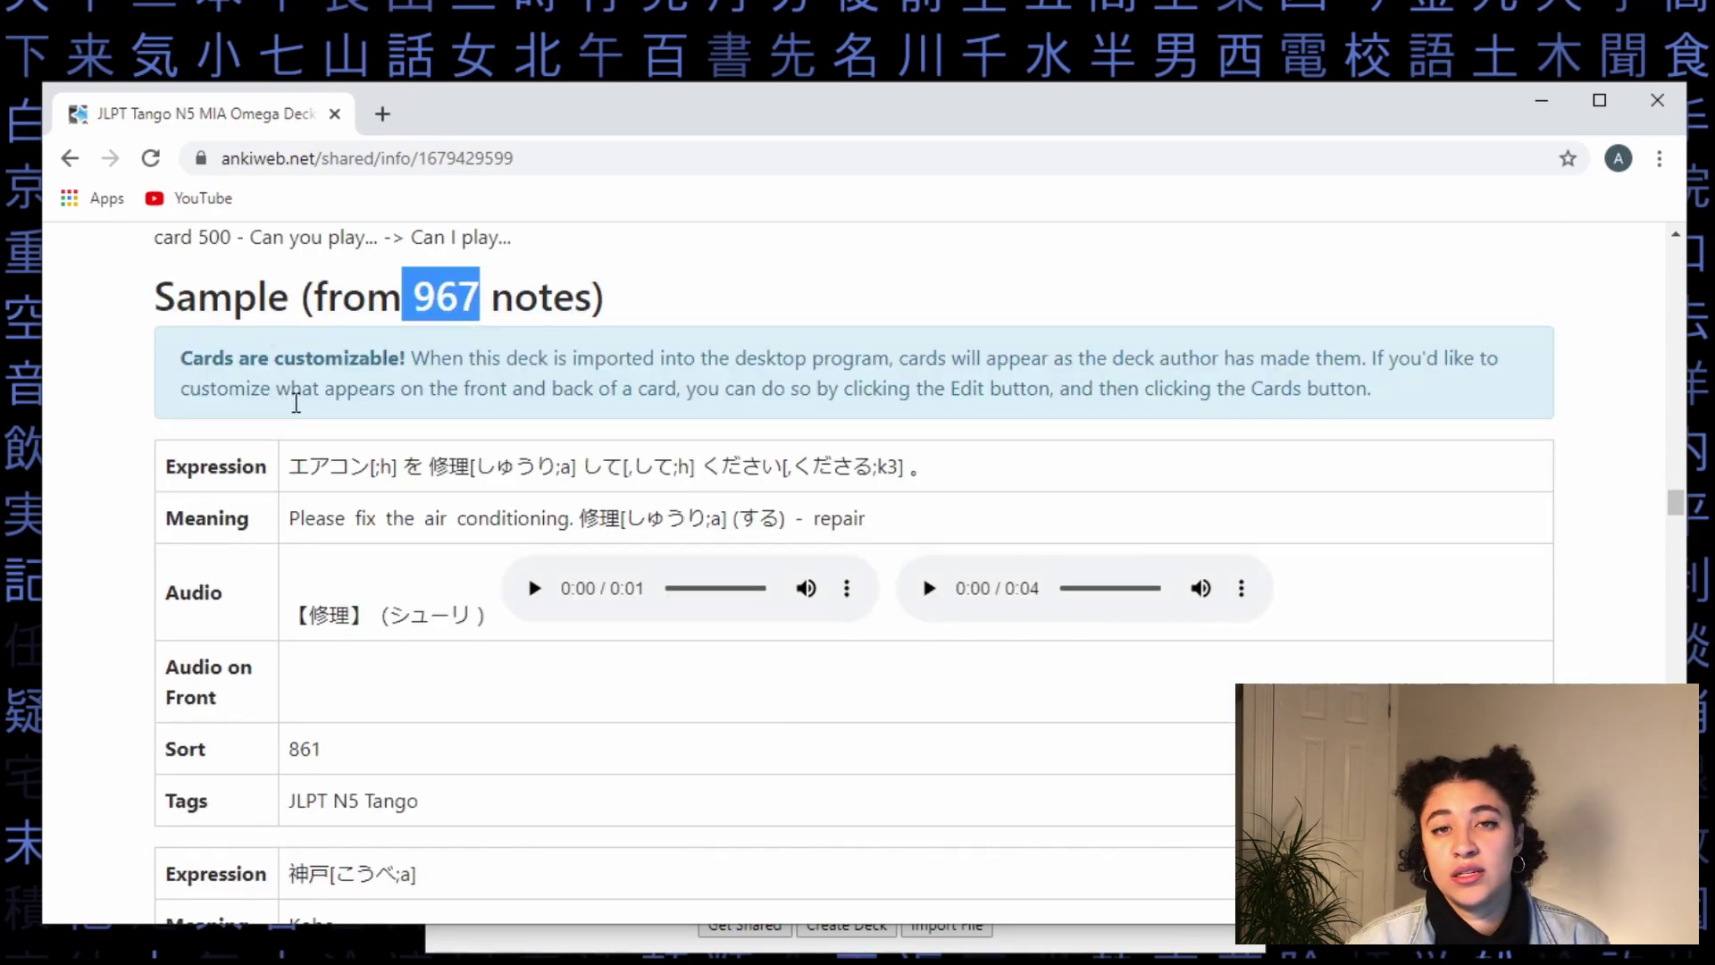
{"action": "scroll", "coordinate": [321, 398], "scroll_direction": "down", "scroll_amount": 1}
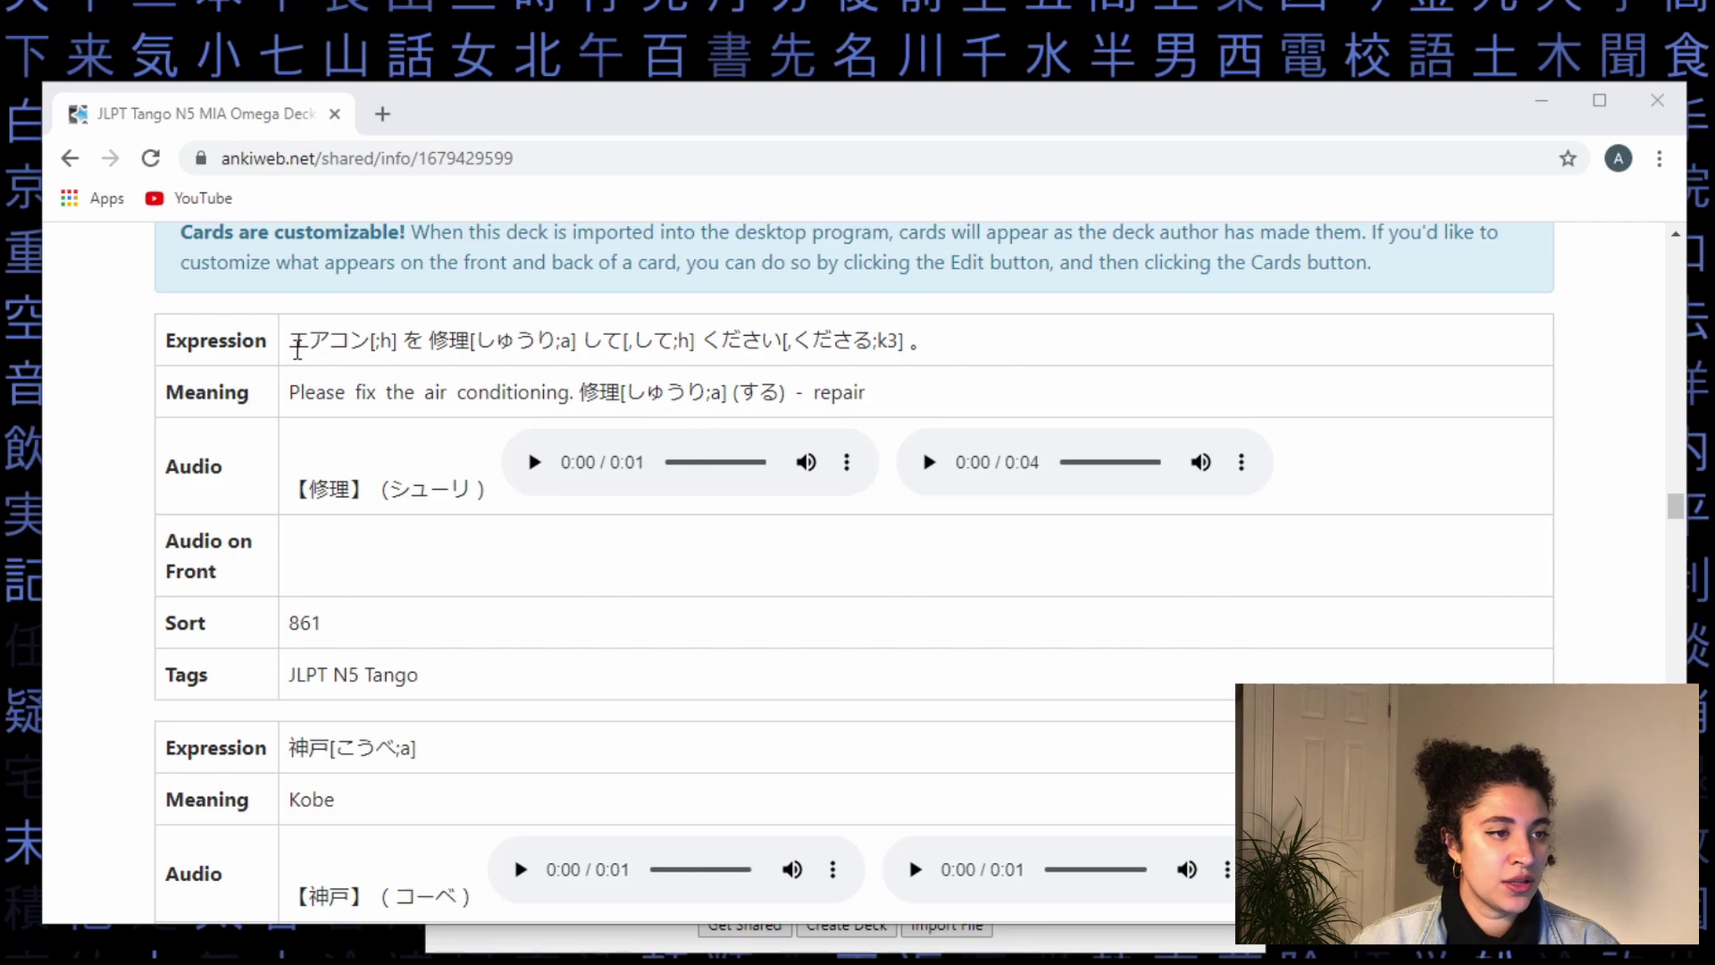
{"action": "left_click_drag", "start_coordinate": [298, 349], "coordinate": [916, 336]}
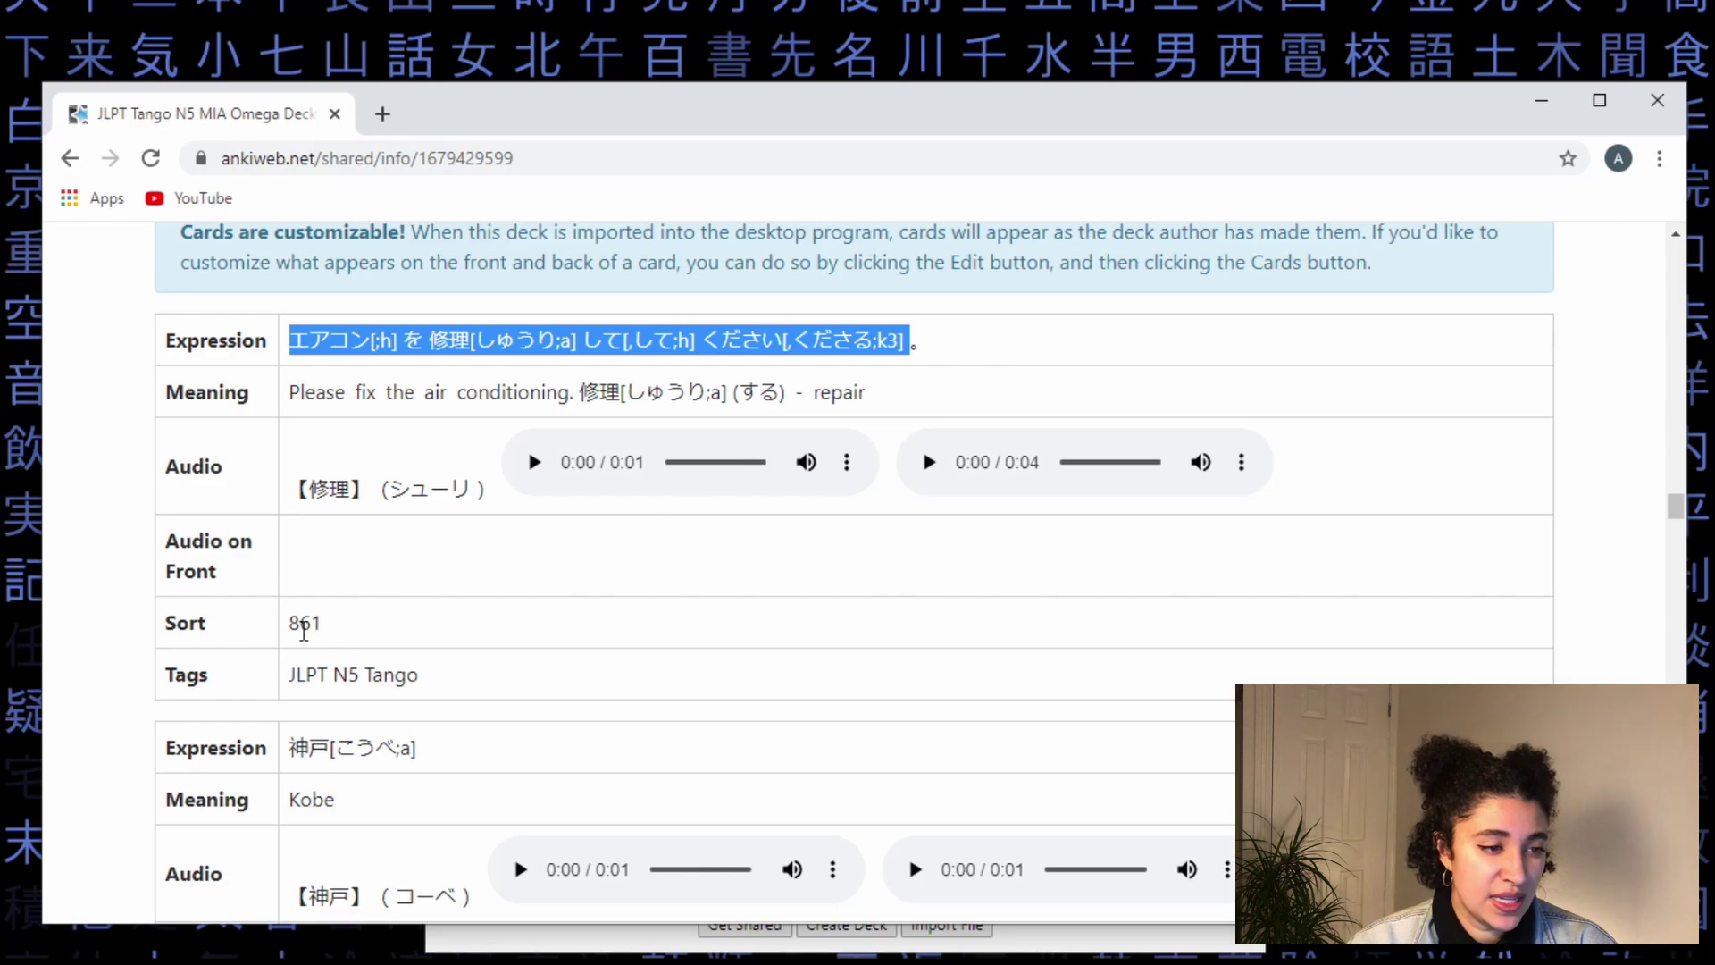
{"action": "left_click", "coordinate": [304, 630]}
{"action": "left_click_drag", "start_coordinate": [300, 630], "coordinate": [341, 643]}
{"action": "scroll", "coordinate": [402, 643], "scroll_direction": "up", "scroll_amount": 2}
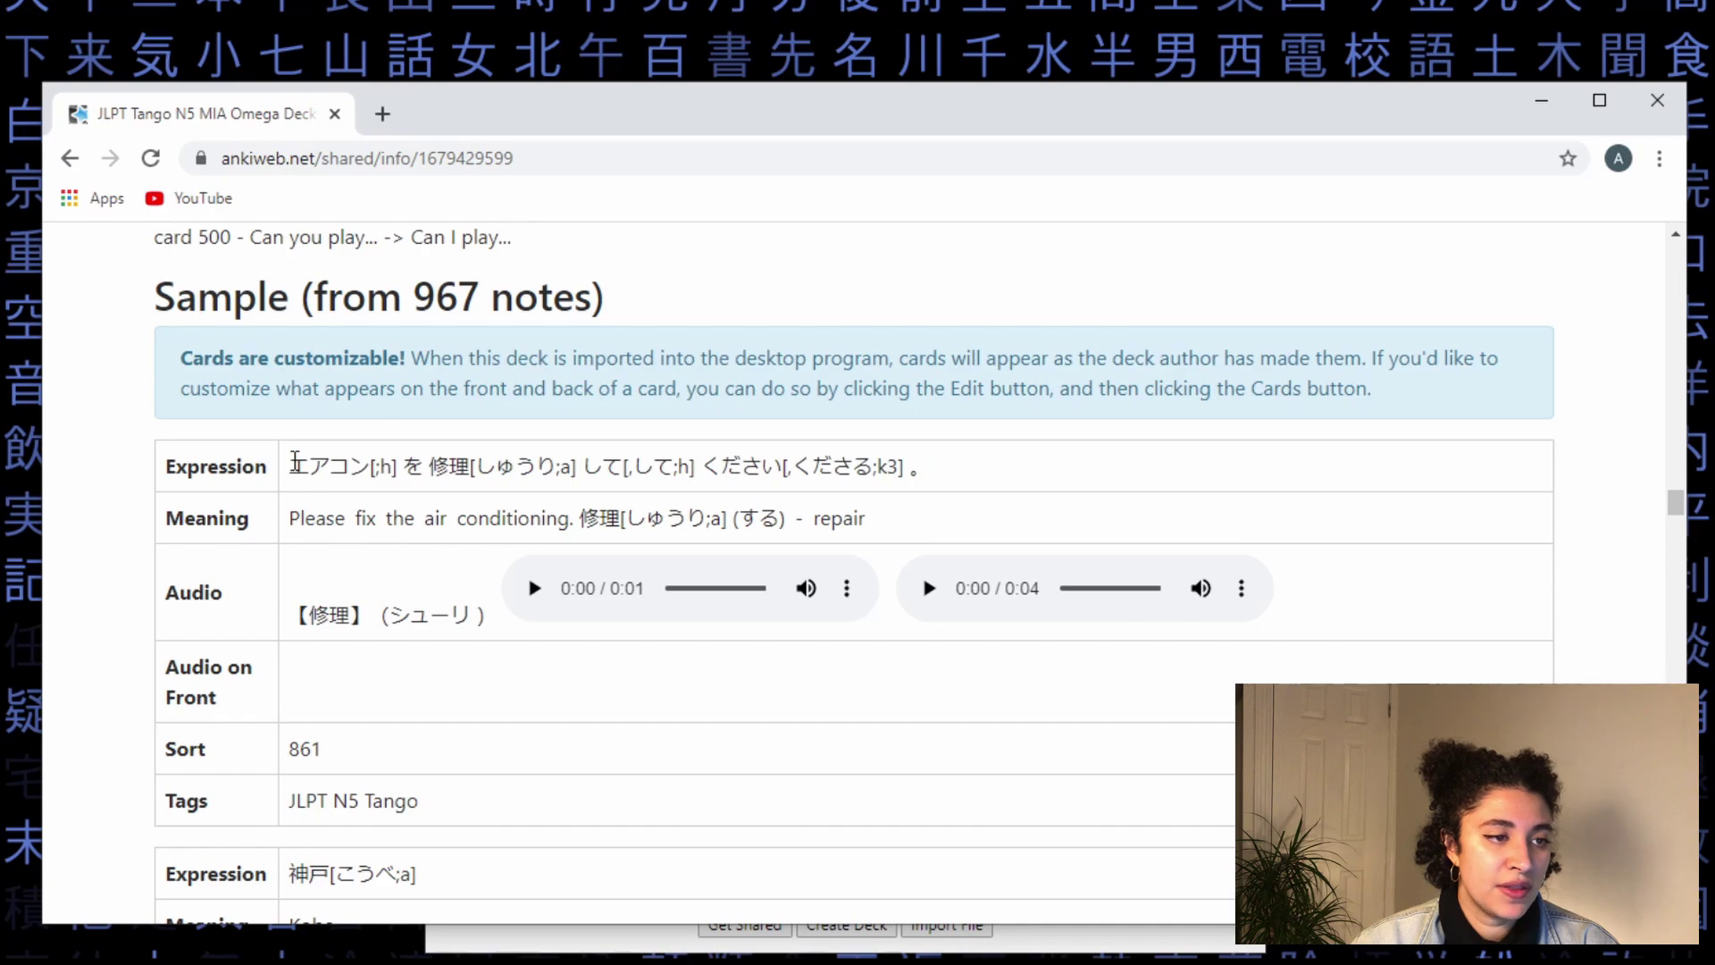
- Compare the first sample note's Expression with its Meaning, picking out the word 修理 in both fields
{"action": "left_click_drag", "start_coordinate": [291, 465], "coordinate": [938, 466]}
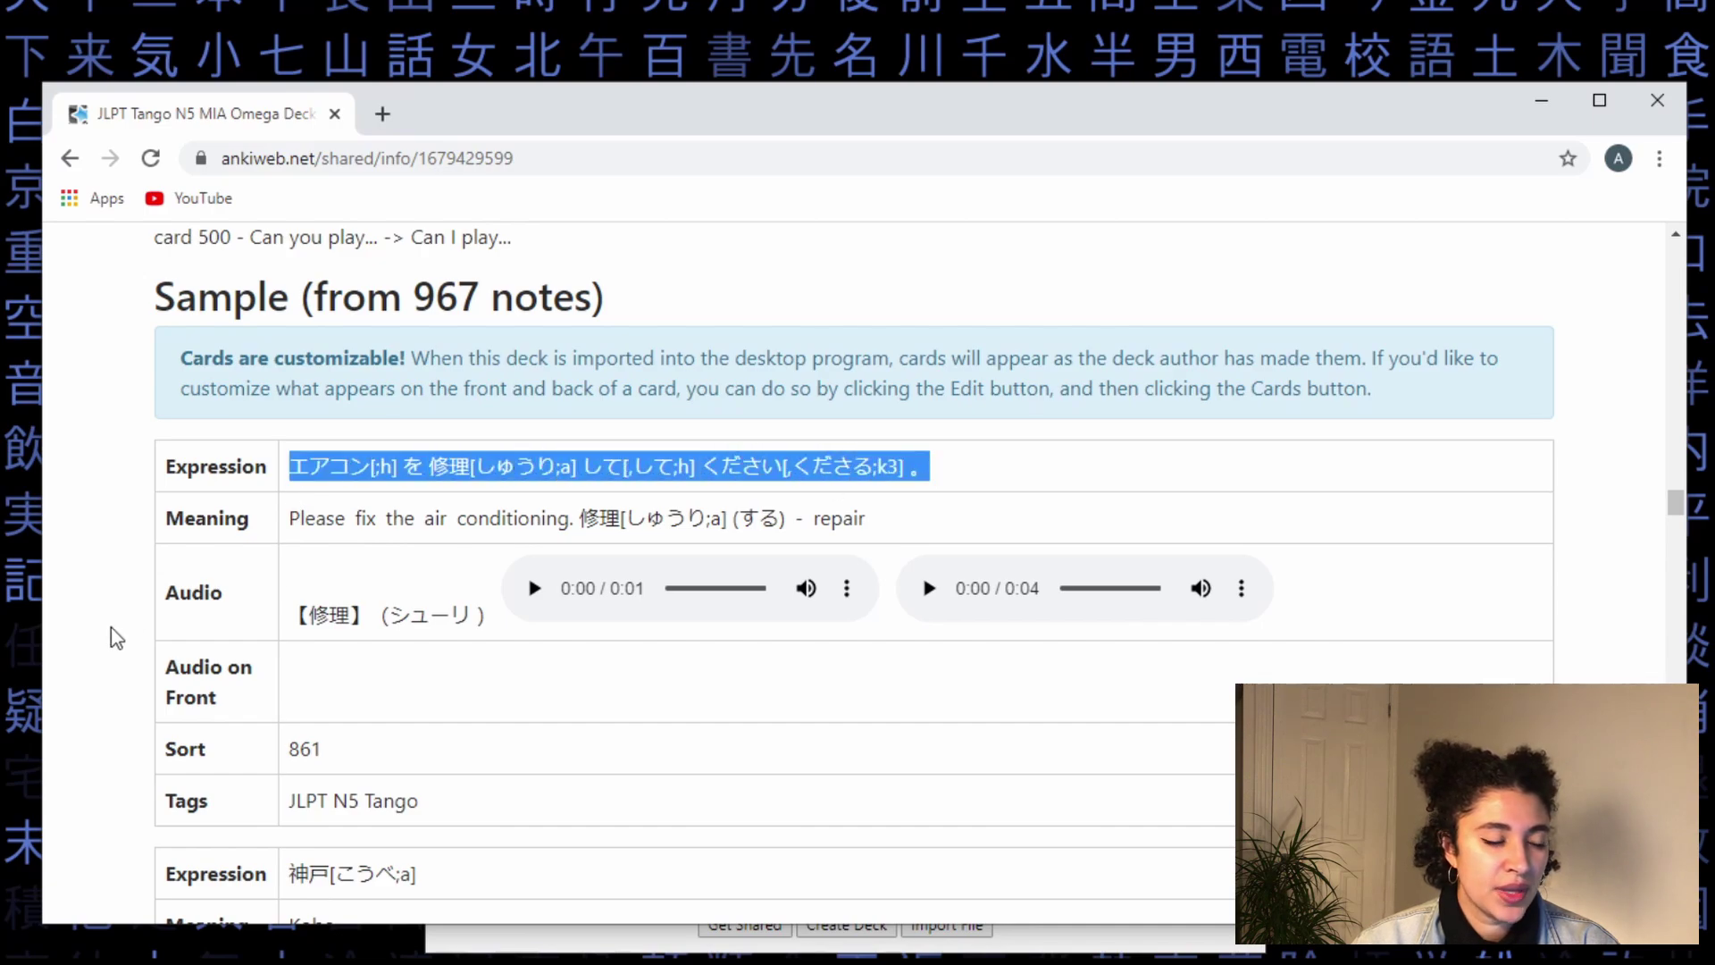
{"action": "left_click_drag", "start_coordinate": [291, 519], "coordinate": [611, 519]}
{"action": "double_click", "coordinate": [600, 519]}
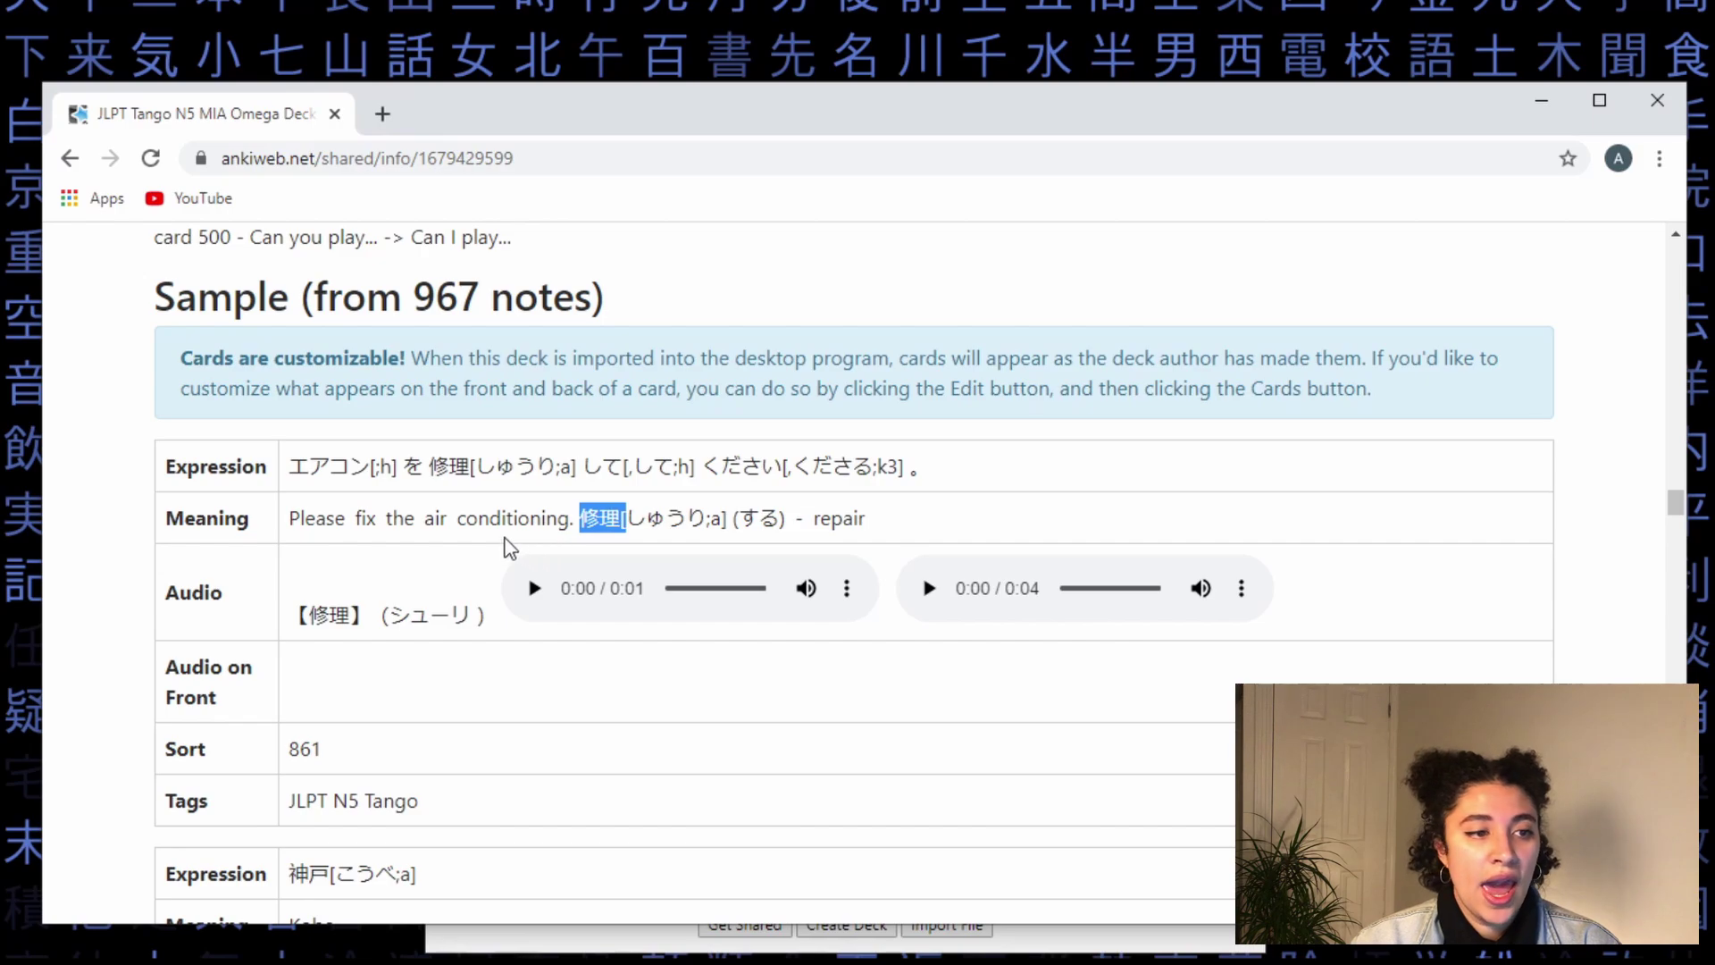
{"action": "left_click_drag", "start_coordinate": [430, 466], "coordinate": [470, 468]}
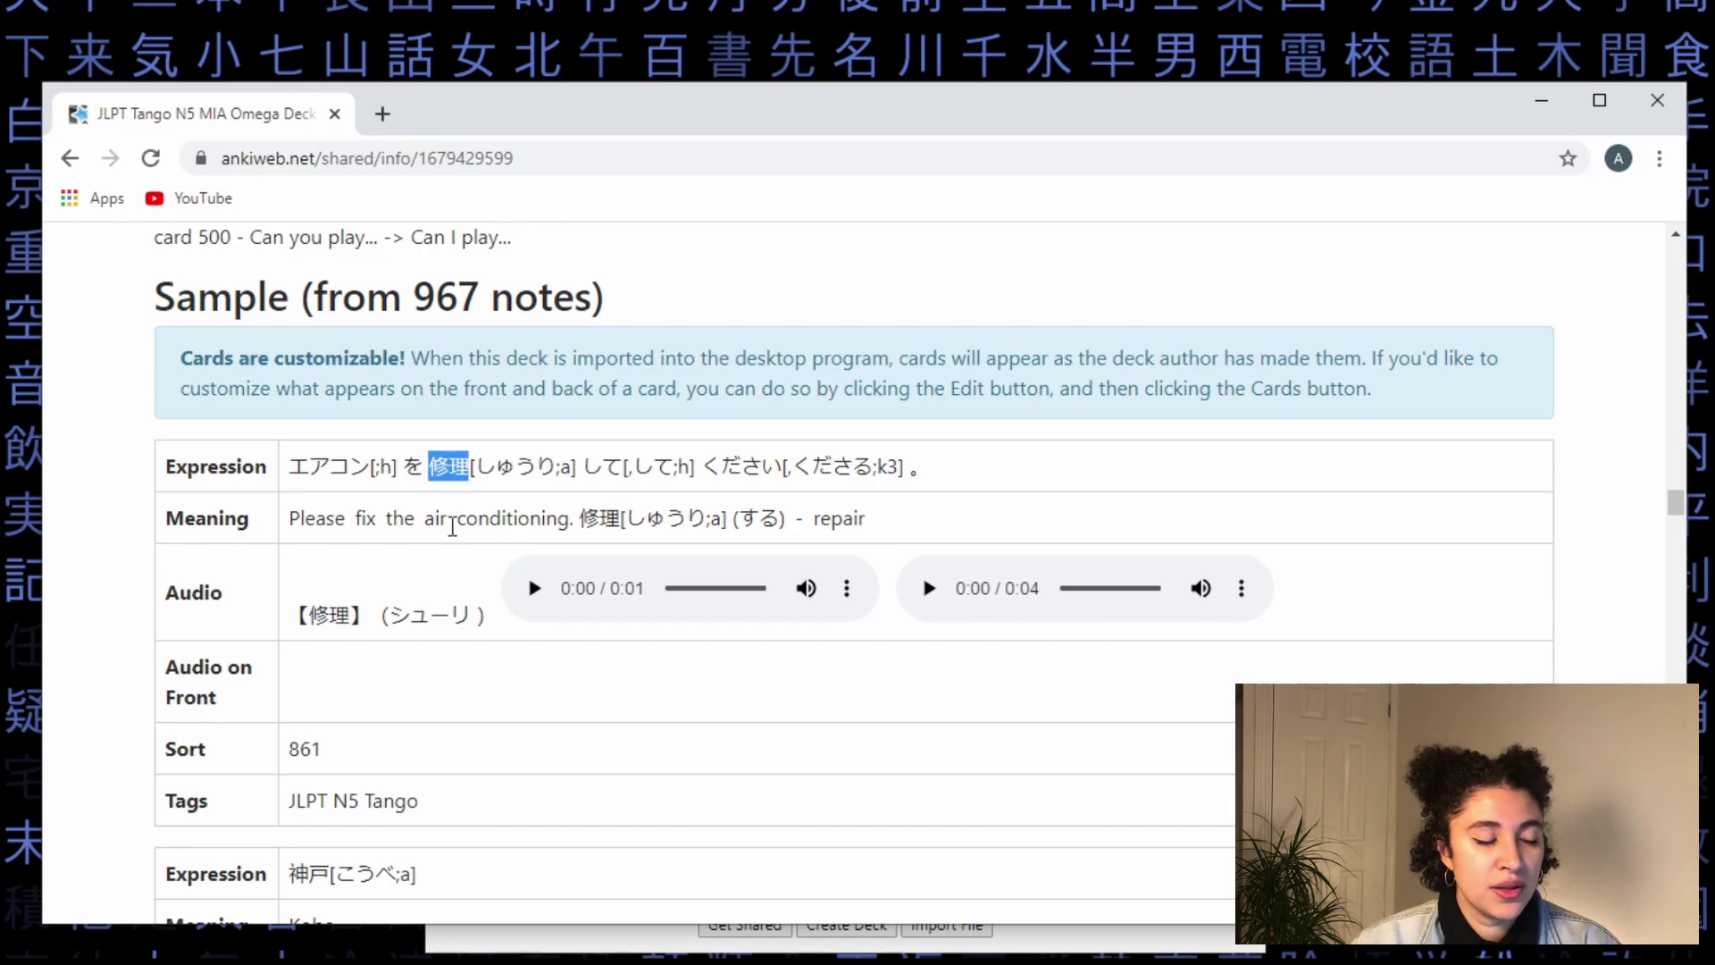
{"action": "left_click", "coordinate": [431, 520]}
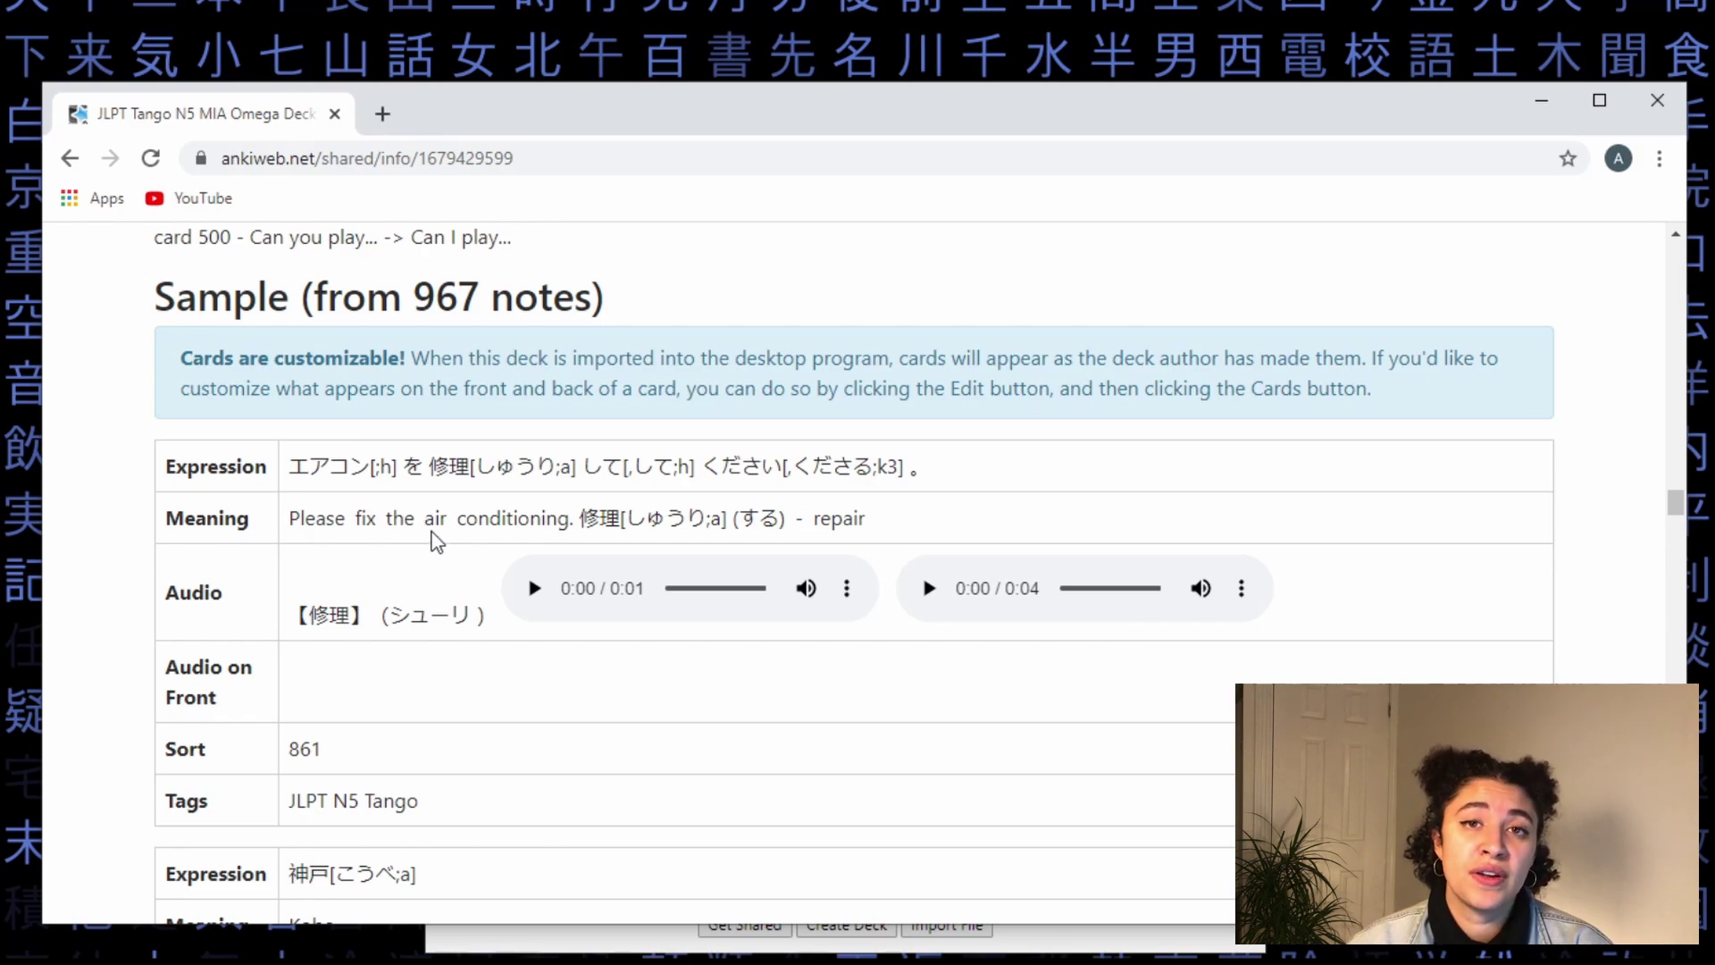
- Examine the word エアコン and the bracketed annotations [;h] and [しゅうり;a] in the first sample note's Expression
{"action": "double_click", "coordinate": [362, 467]}
{"action": "left_click", "coordinate": [295, 478]}
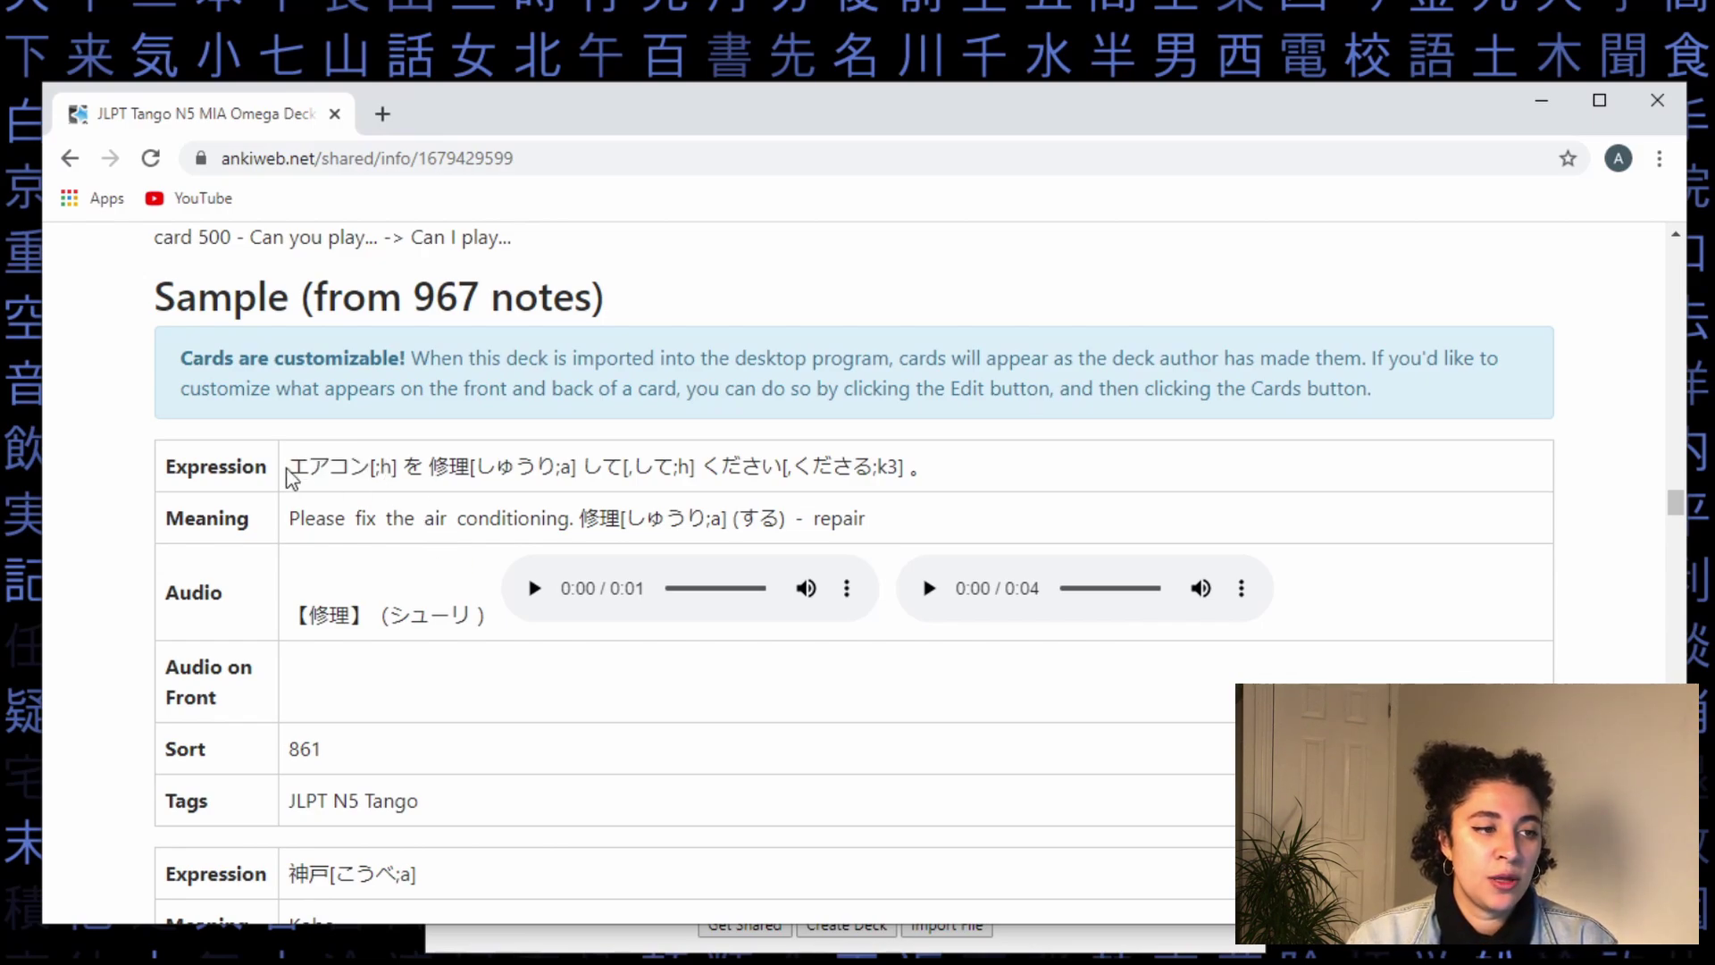
{"action": "mouse_move", "coordinate": [291, 468]}
{"action": "left_mouse_down"}
{"action": "mouse_move", "coordinate": [370, 466]}
{"action": "mouse_move", "coordinate": [297, 480]}
{"action": "left_mouse_up"}
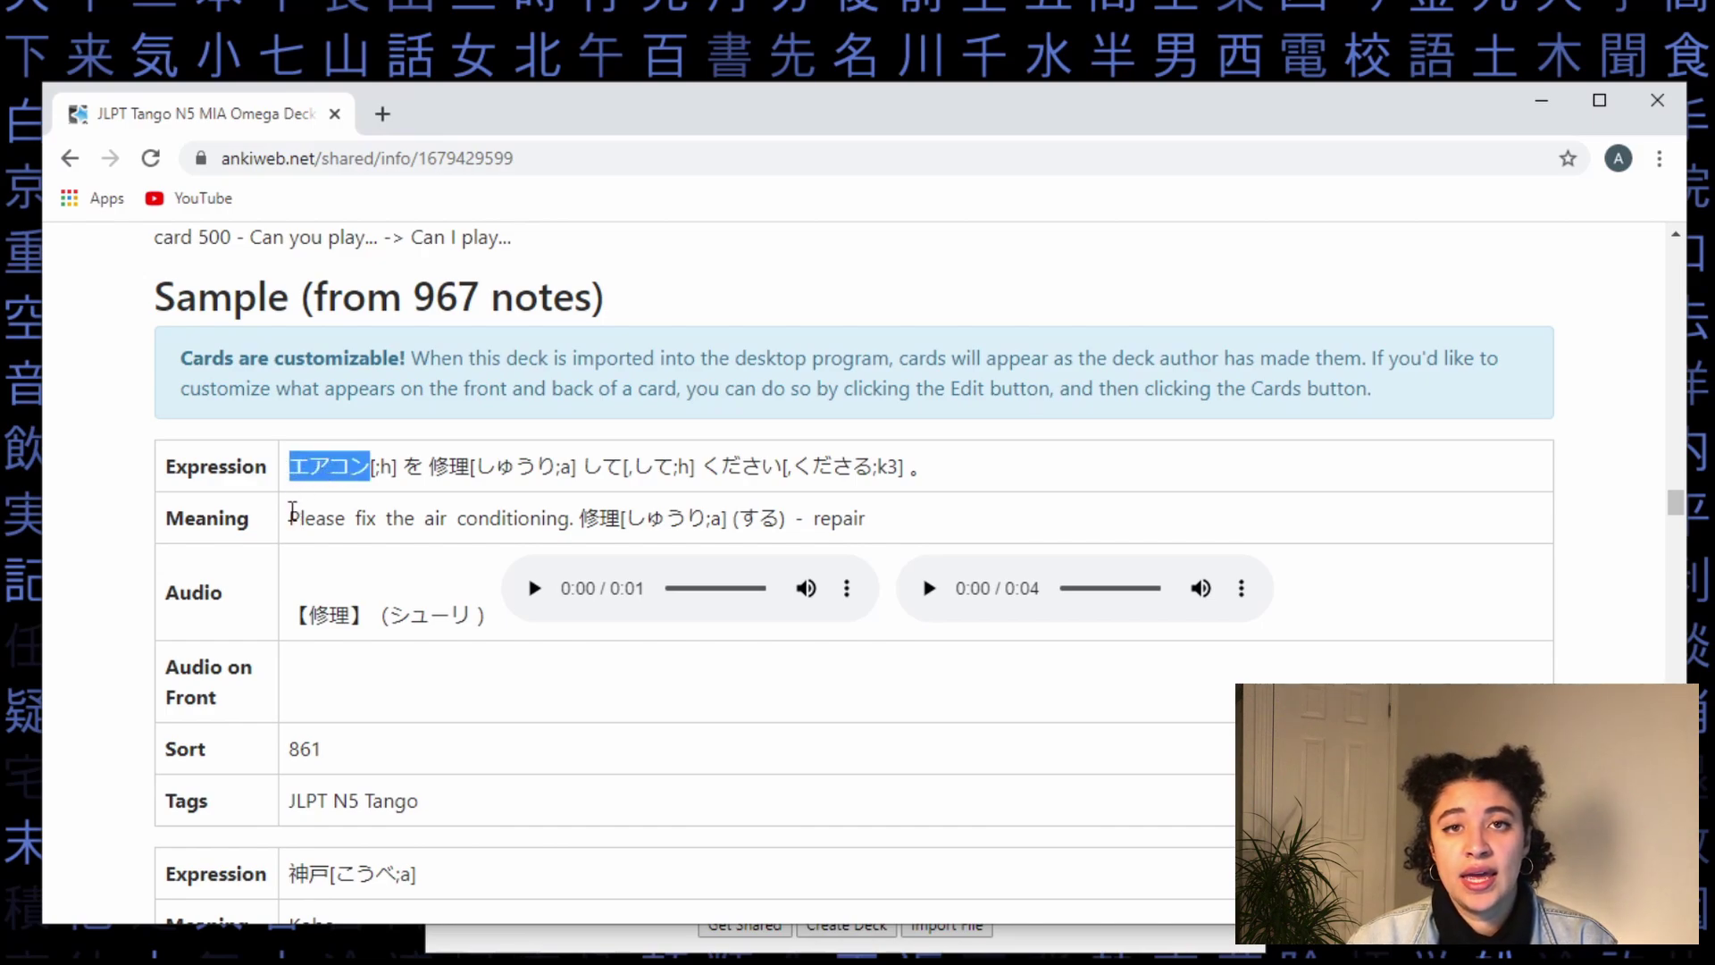
{"action": "left_click_drag", "start_coordinate": [469, 467], "coordinate": [581, 466]}
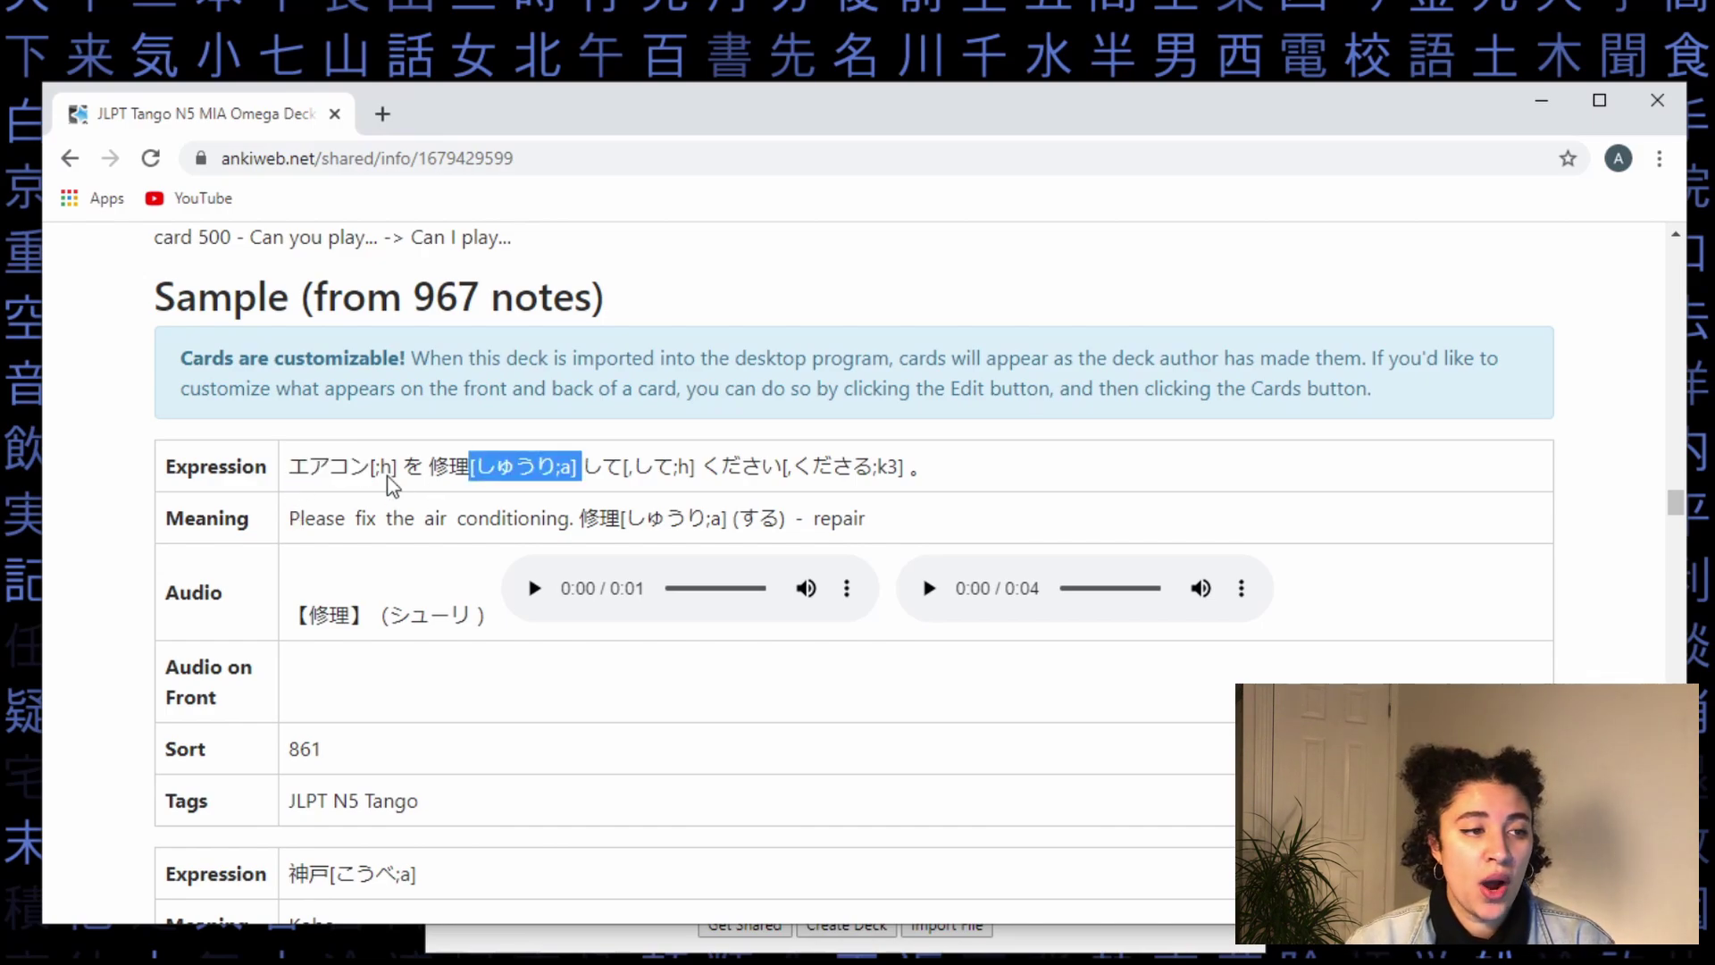
{"action": "left_click_drag", "start_coordinate": [370, 466], "coordinate": [399, 467]}
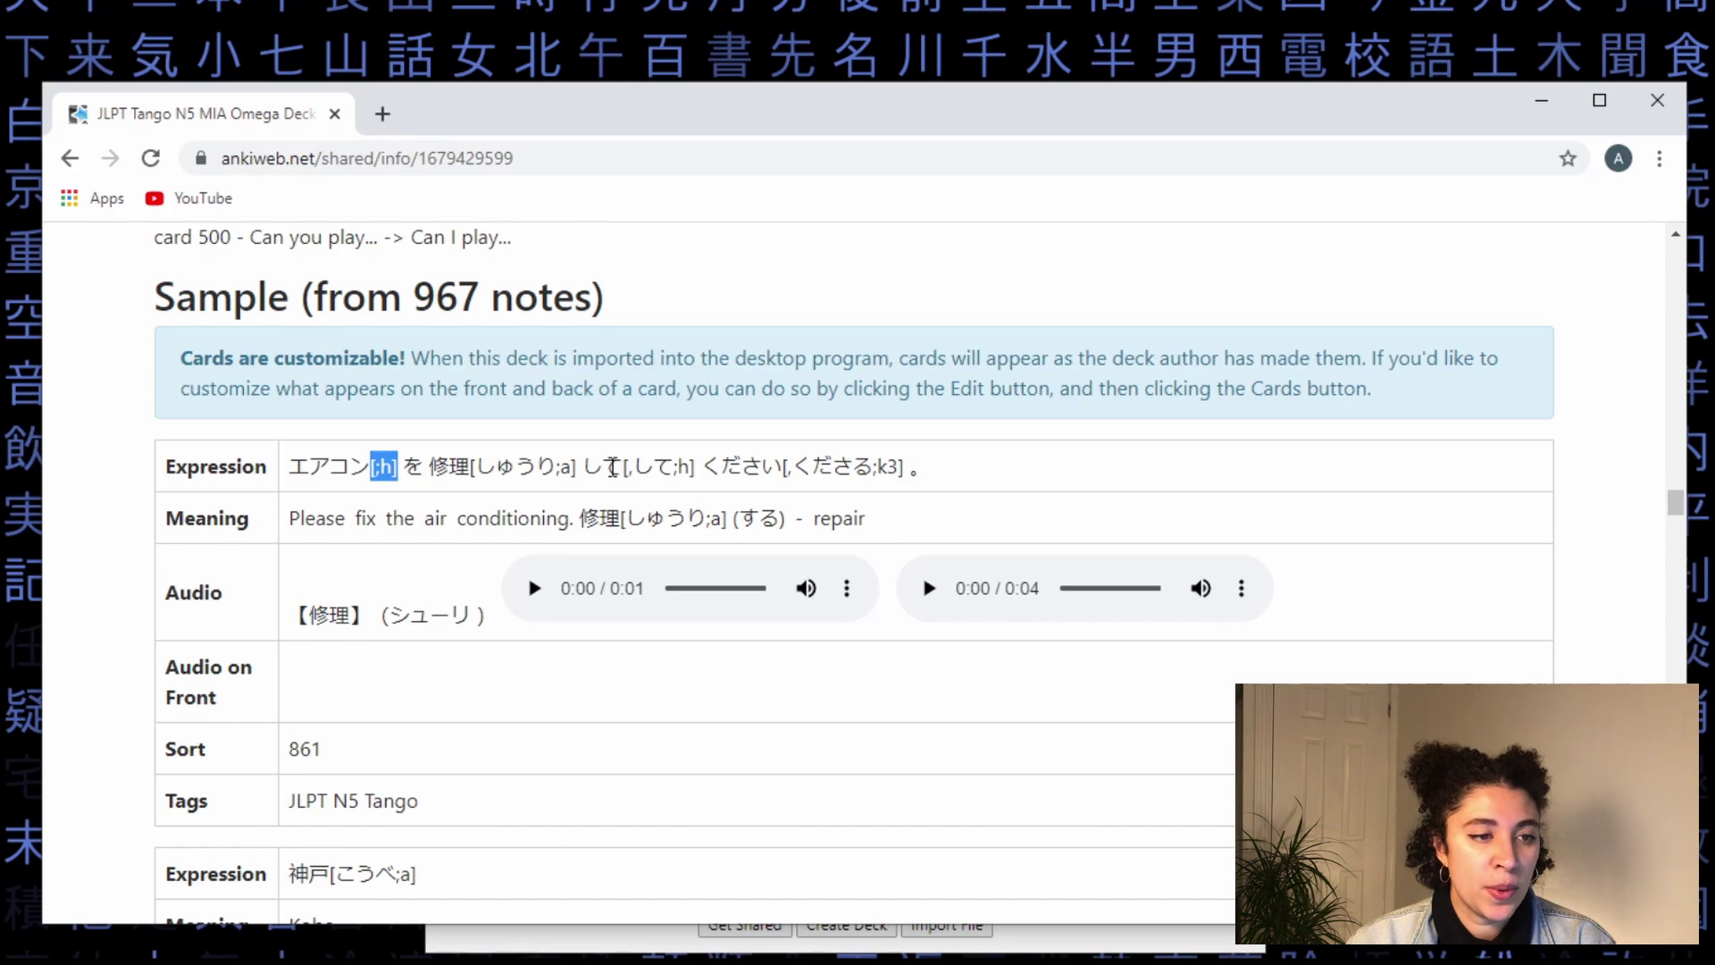
- Examine the annotation [,して;h] in the first sample note's Expression, and match 修理 with "repair" in its Meaning
{"action": "left_click_drag", "start_coordinate": [623, 467], "coordinate": [695, 466]}
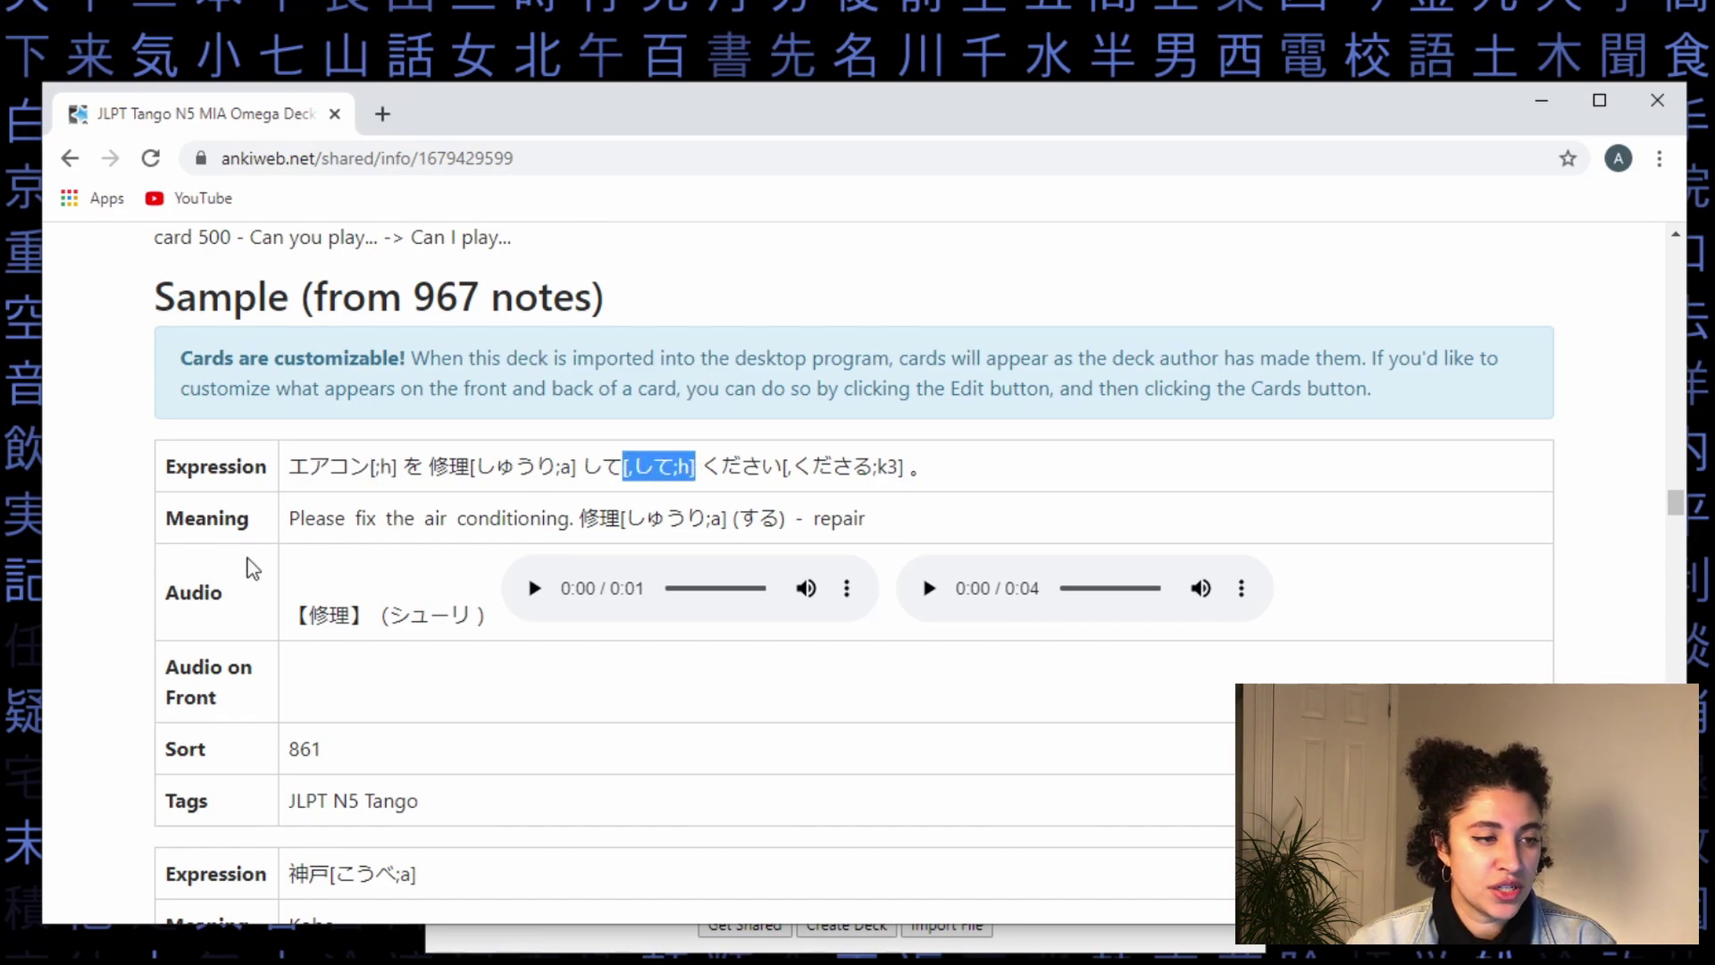
{"action": "left_click", "coordinate": [308, 524]}
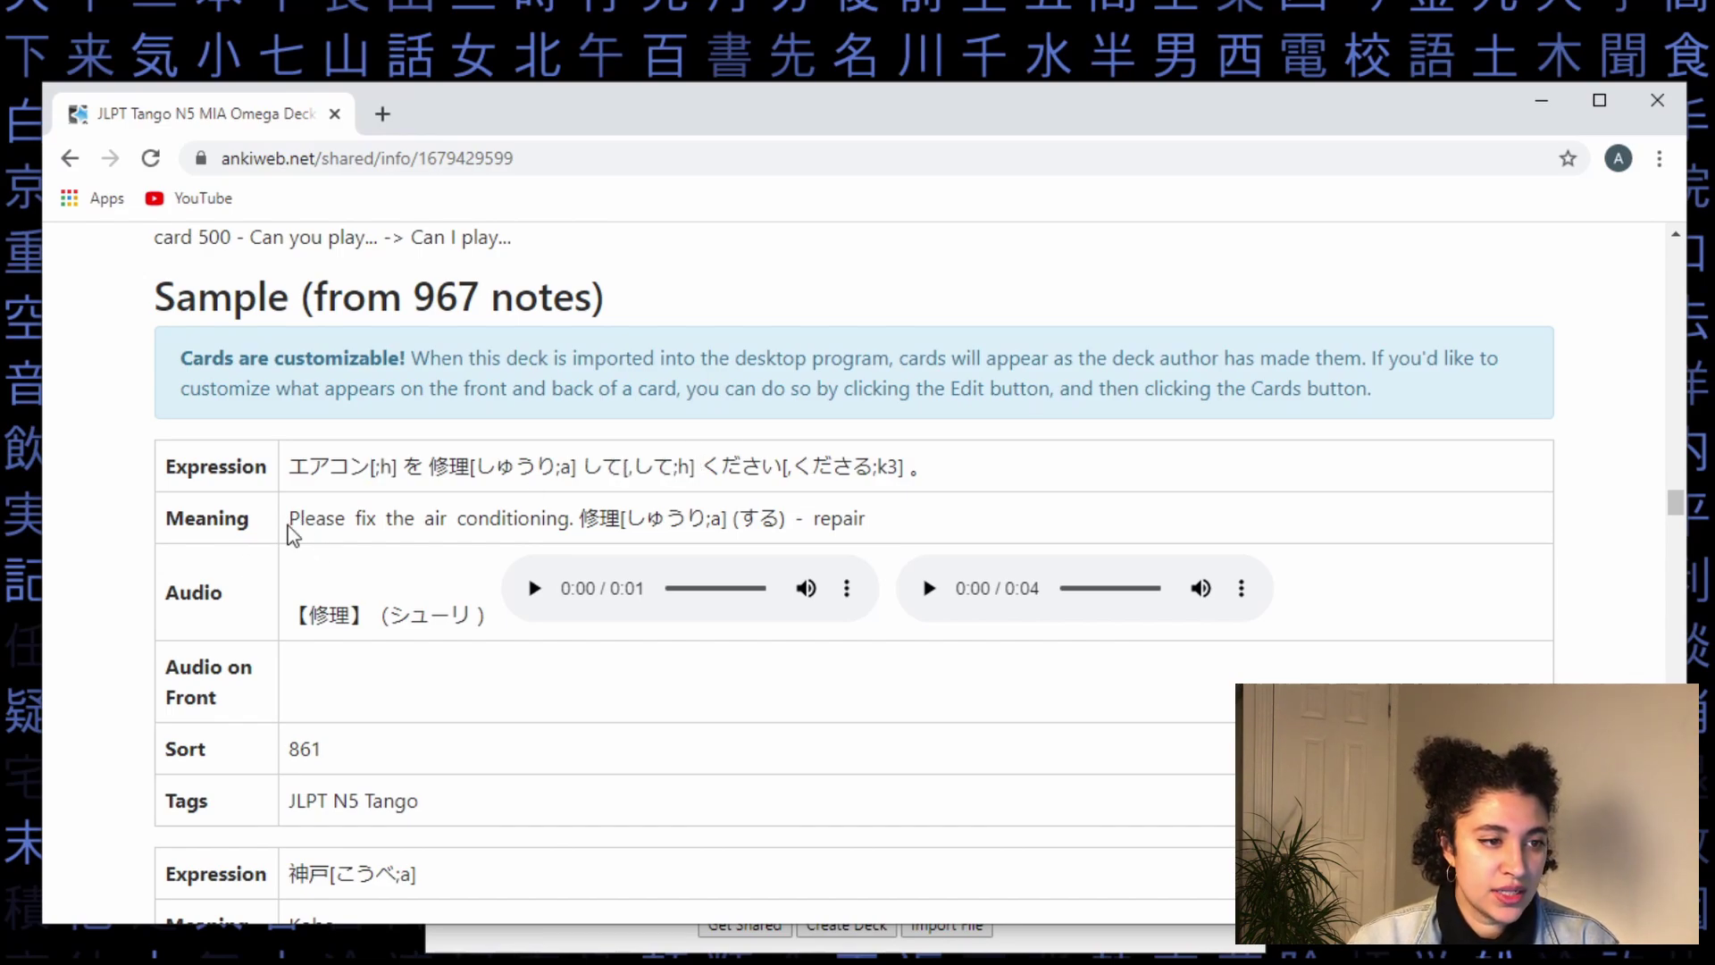
{"action": "left_click_drag", "start_coordinate": [288, 525], "coordinate": [624, 521]}
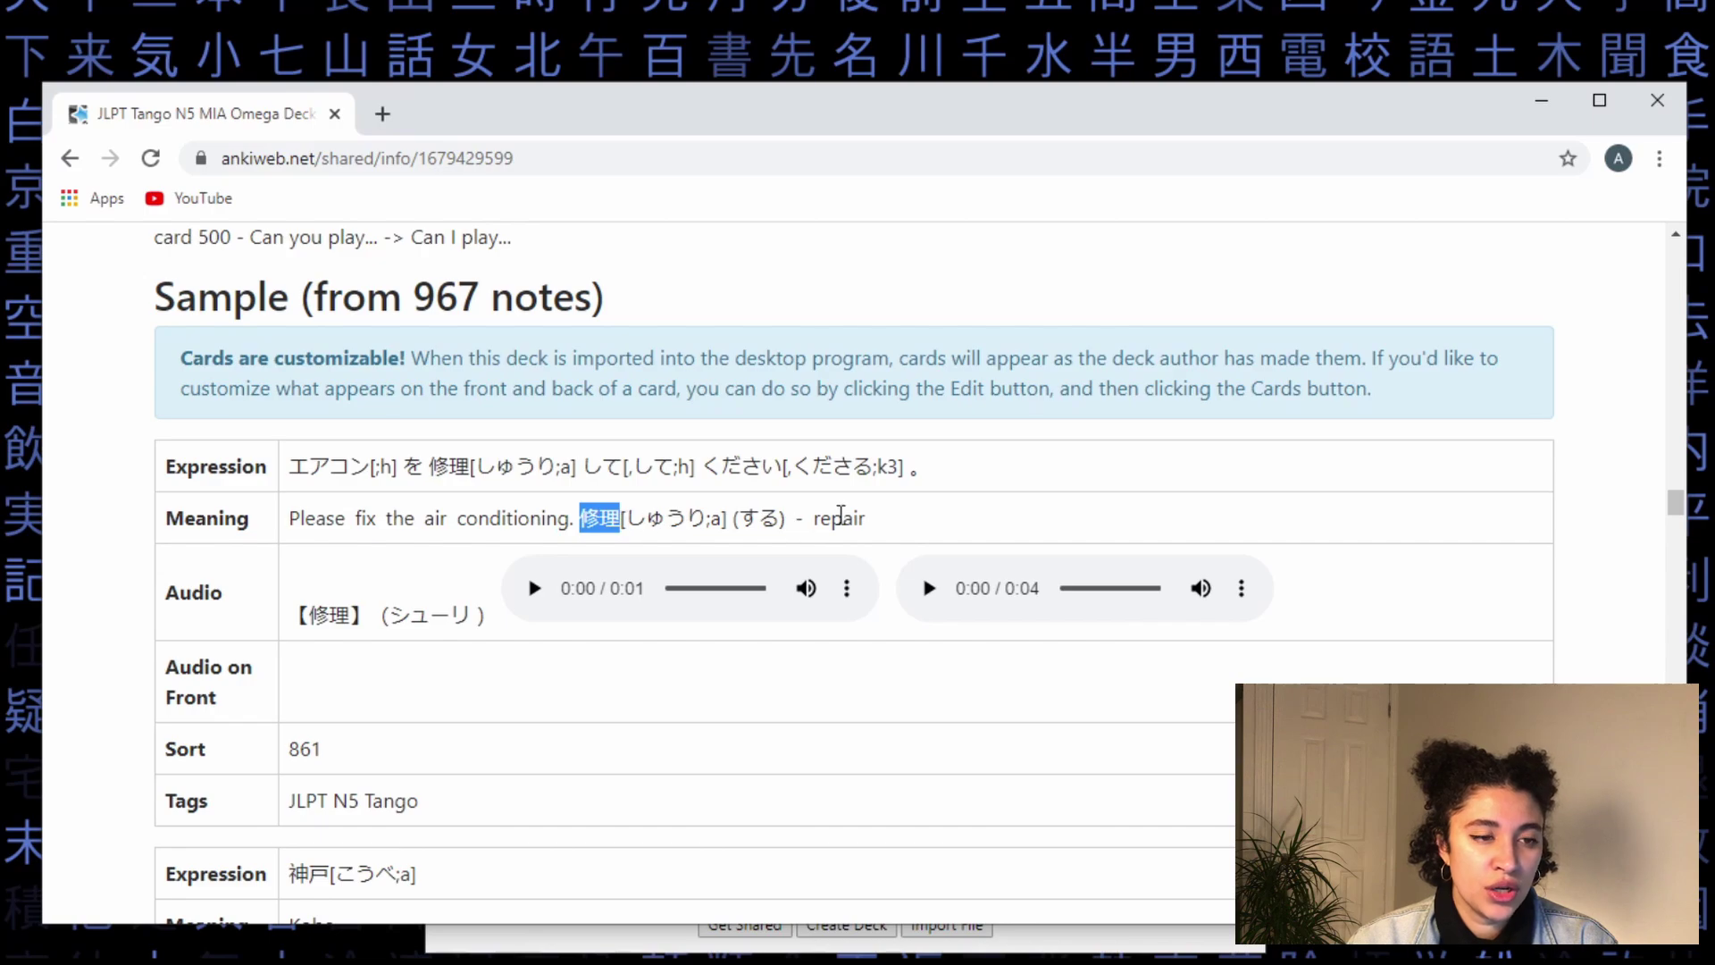
{"action": "left_click_drag", "start_coordinate": [809, 518], "coordinate": [869, 525]}
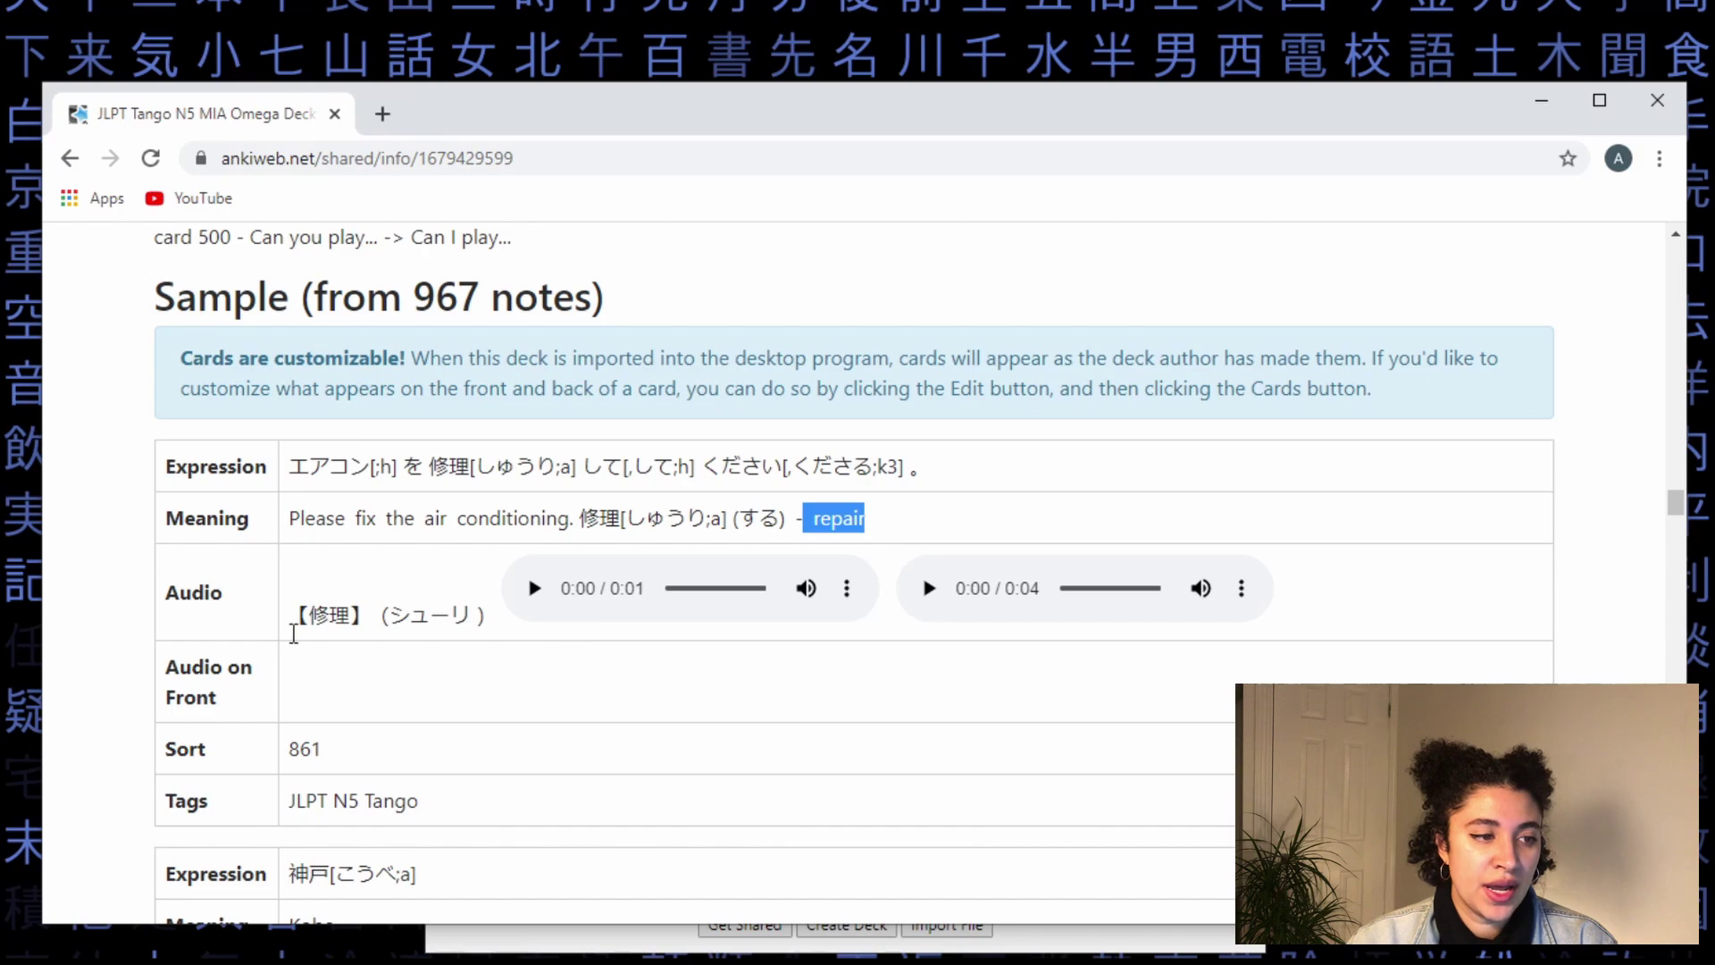
- Compare the word 修理 in the first sample note's Audio field with the full sentence in its Expression field
{"action": "left_click", "coordinate": [303, 617]}
{"action": "left_click_drag", "start_coordinate": [303, 616], "coordinate": [351, 617]}
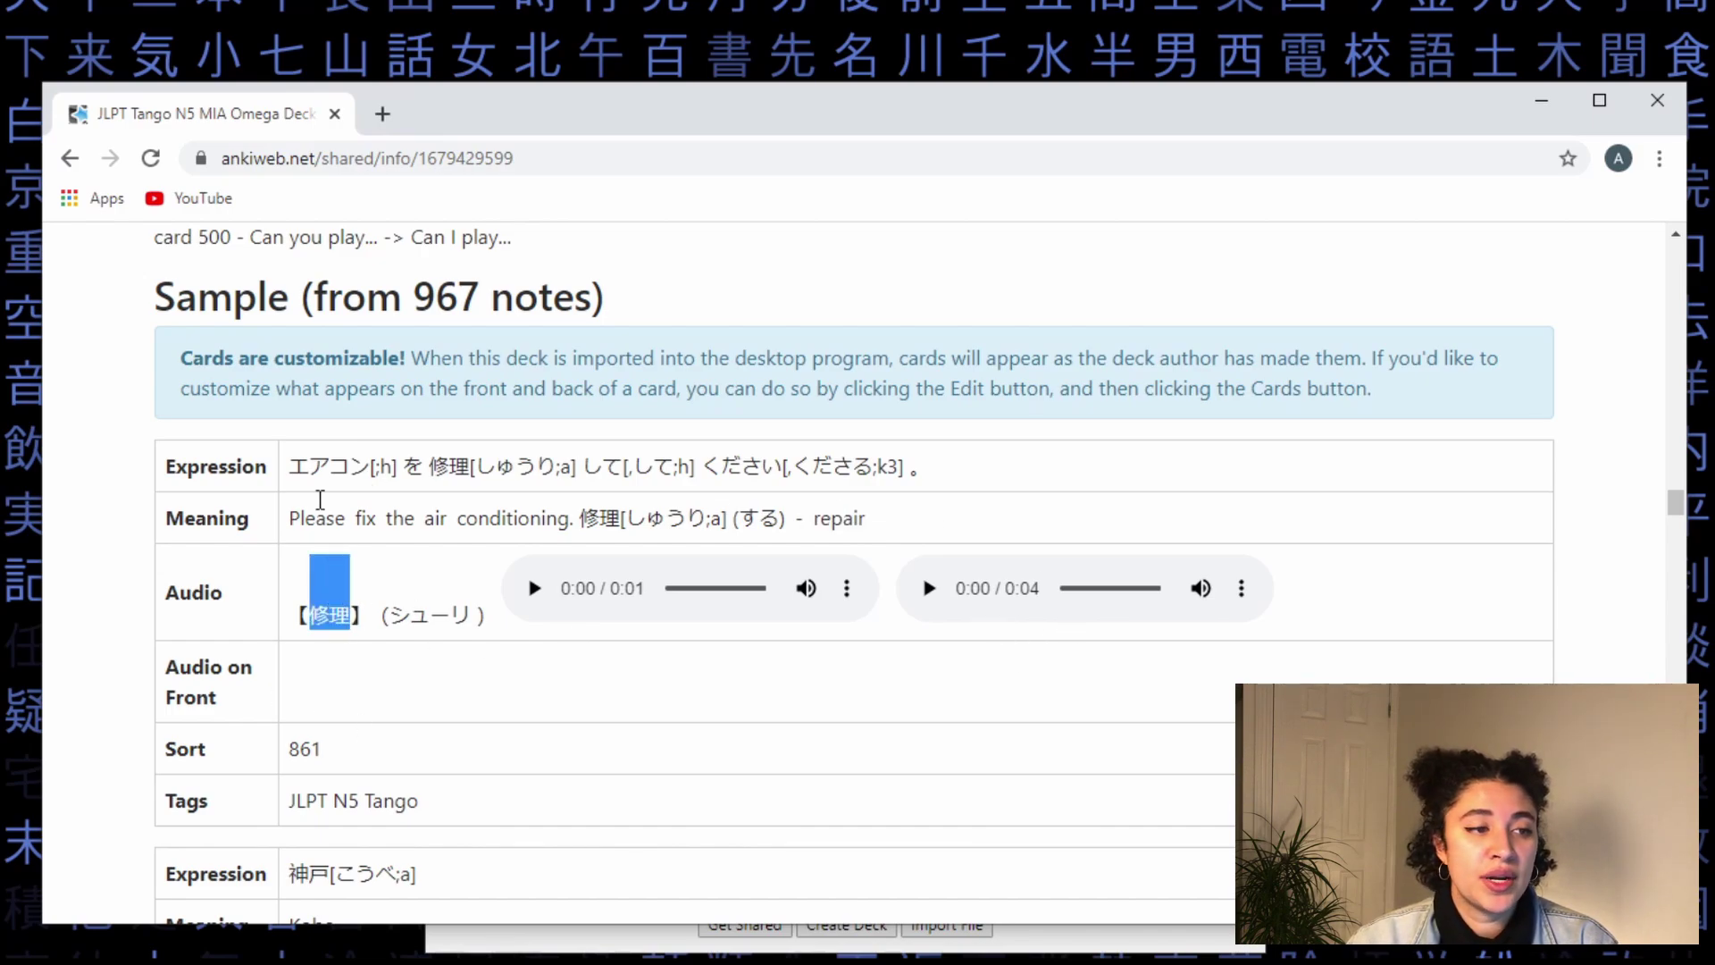
{"action": "left_click_drag", "start_coordinate": [317, 473], "coordinate": [903, 466]}
{"action": "scroll", "coordinate": [302, 598], "scroll_direction": "down", "scroll_amount": 1}
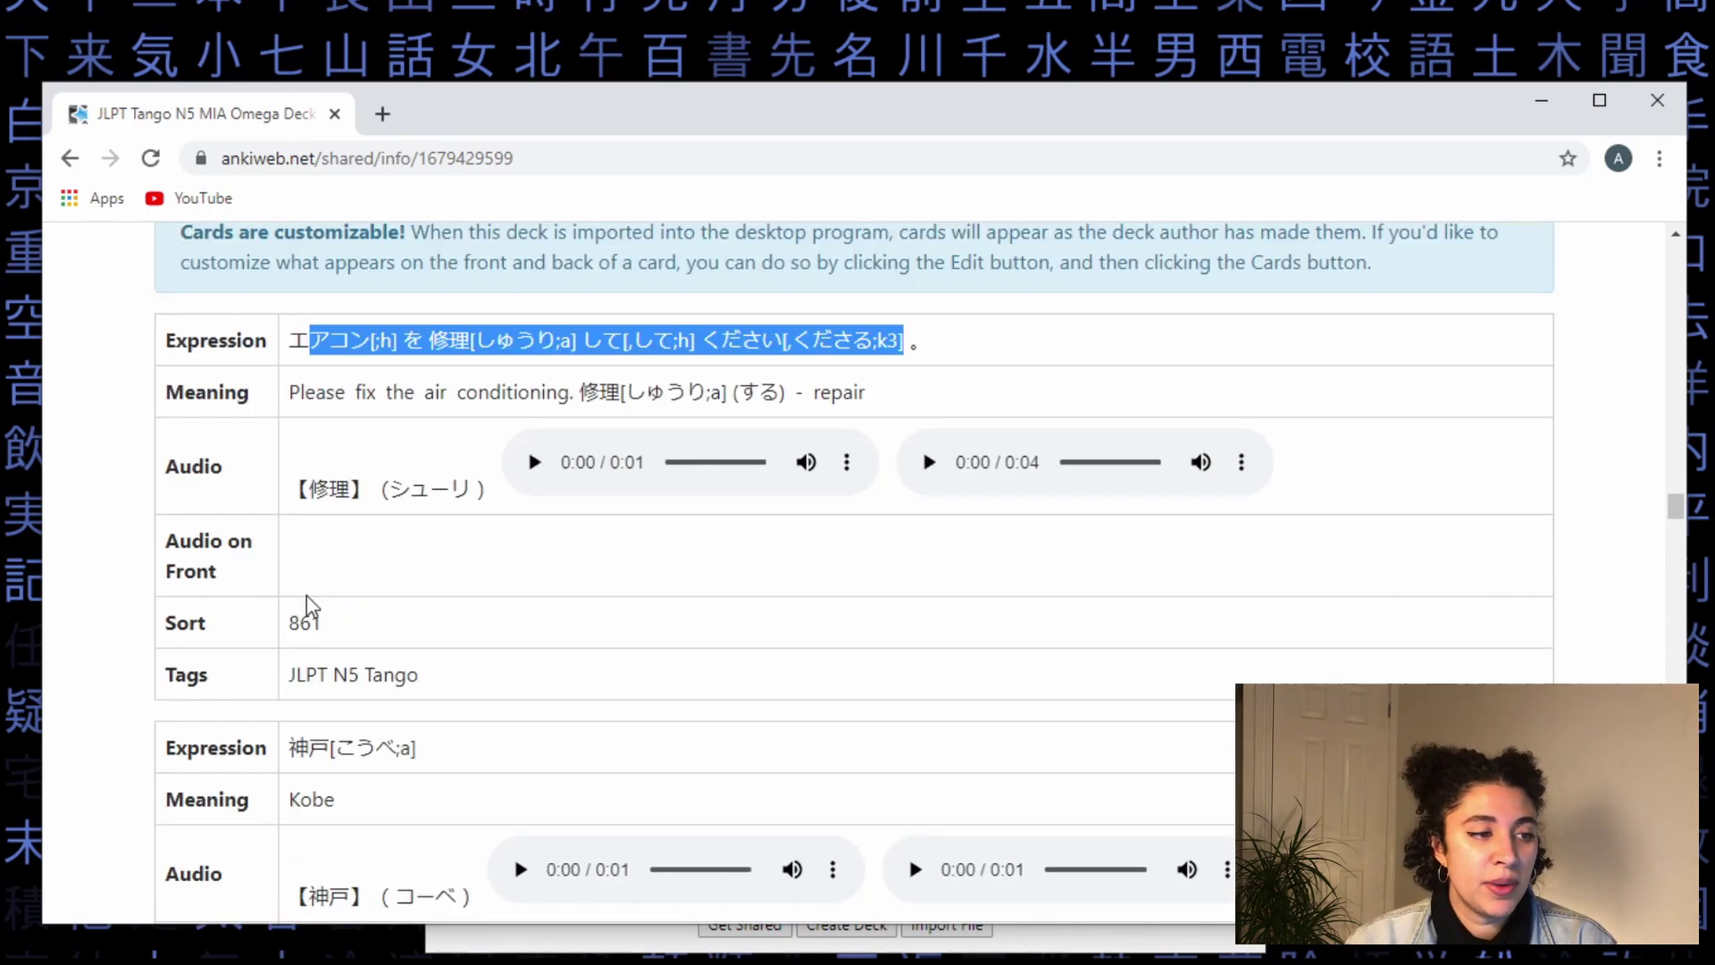
- Examine the Sort number and the JLPT N5 Tango tags of the first sample note
{"action": "left_click", "coordinate": [238, 645]}
{"action": "double_click", "coordinate": [303, 625]}
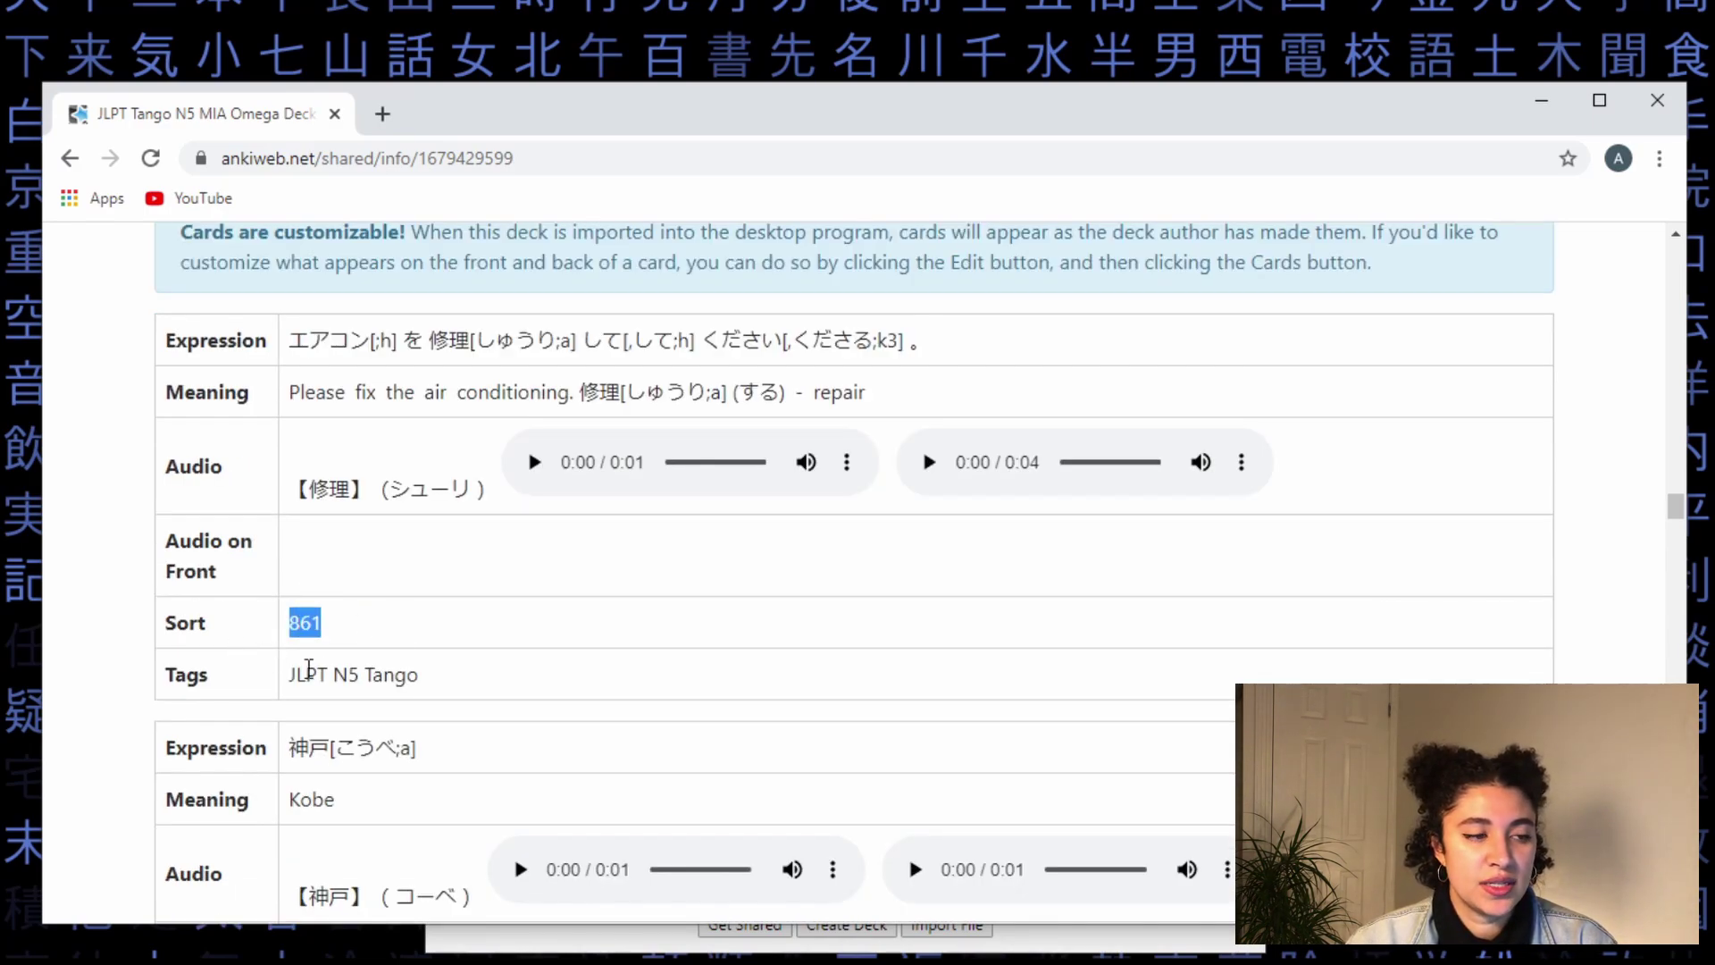
{"action": "scroll", "coordinate": [309, 670], "scroll_direction": "up", "scroll_amount": 1}
{"action": "scroll", "coordinate": [526, 795], "scroll_direction": "down", "scroll_amount": 1}
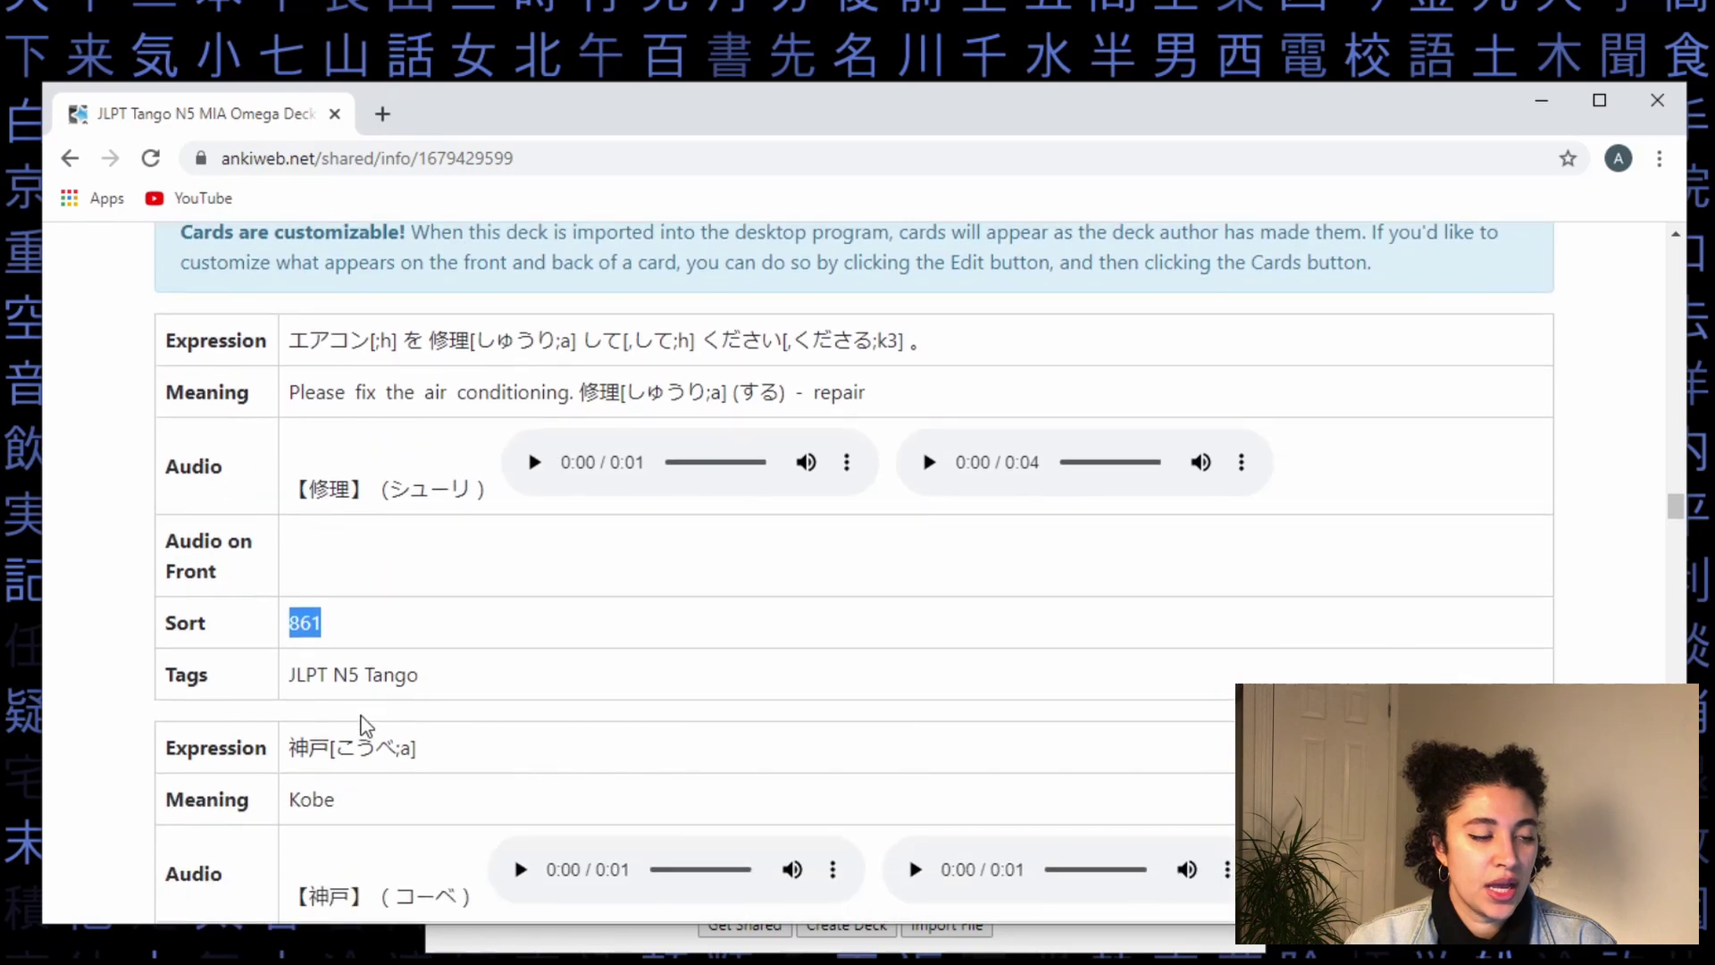
{"action": "left_click_drag", "start_coordinate": [294, 681], "coordinate": [534, 690]}
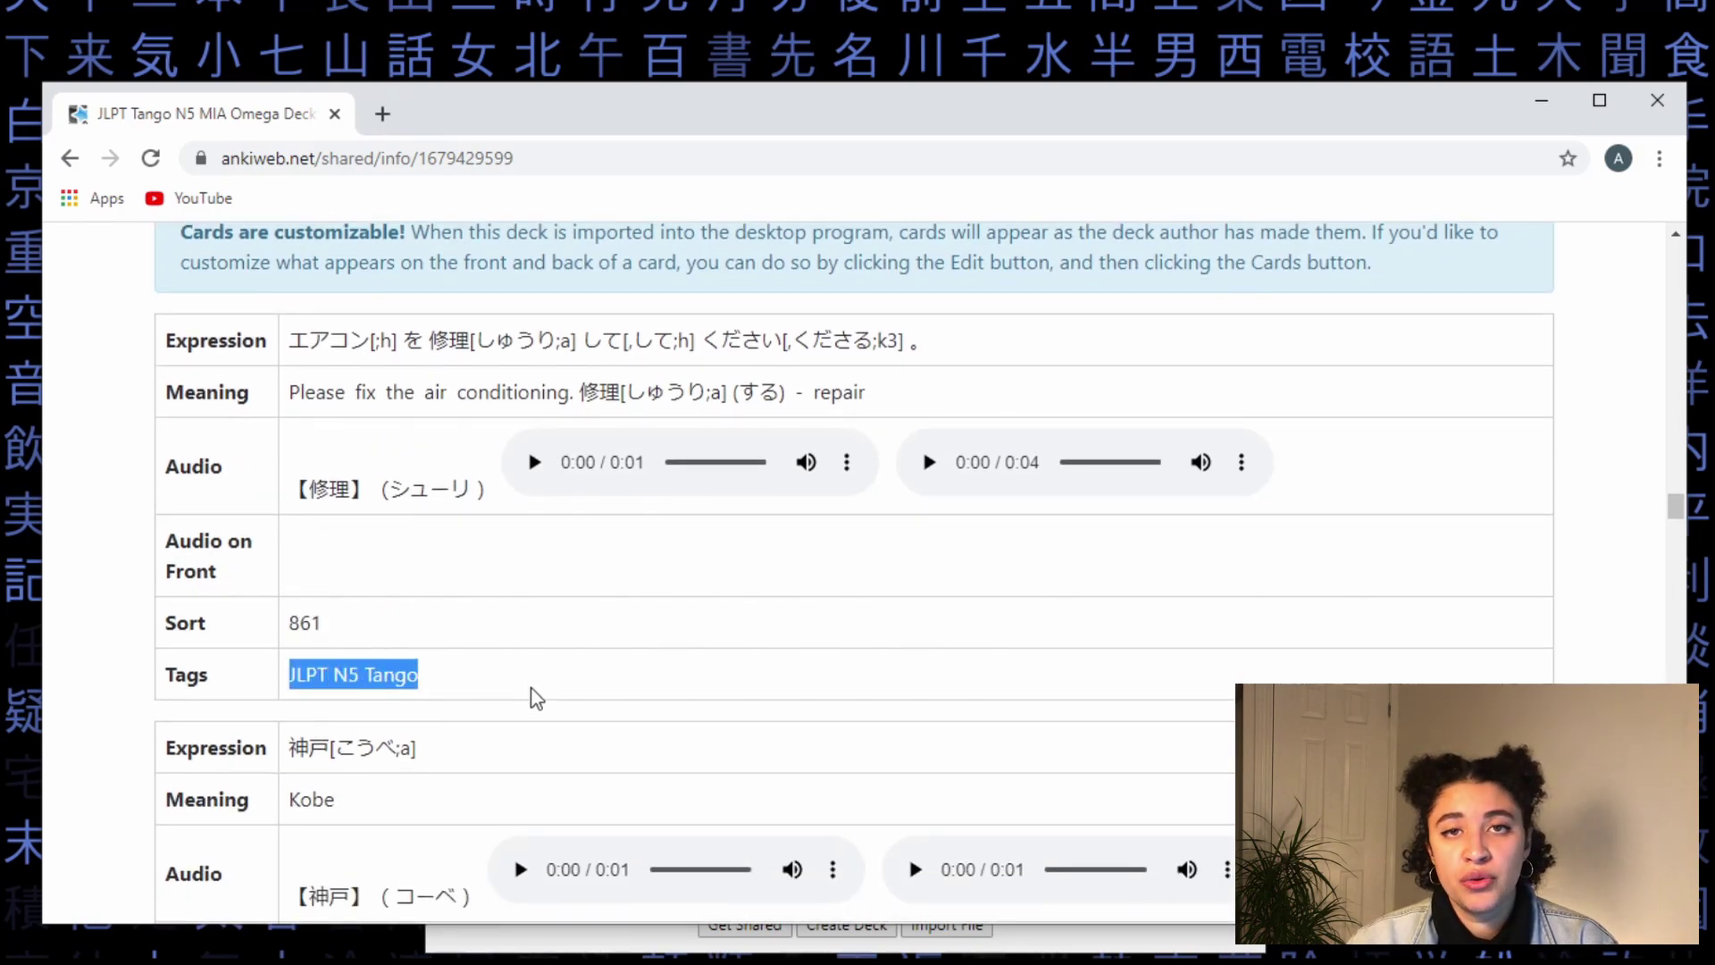
{"action": "left_click", "coordinate": [535, 697]}
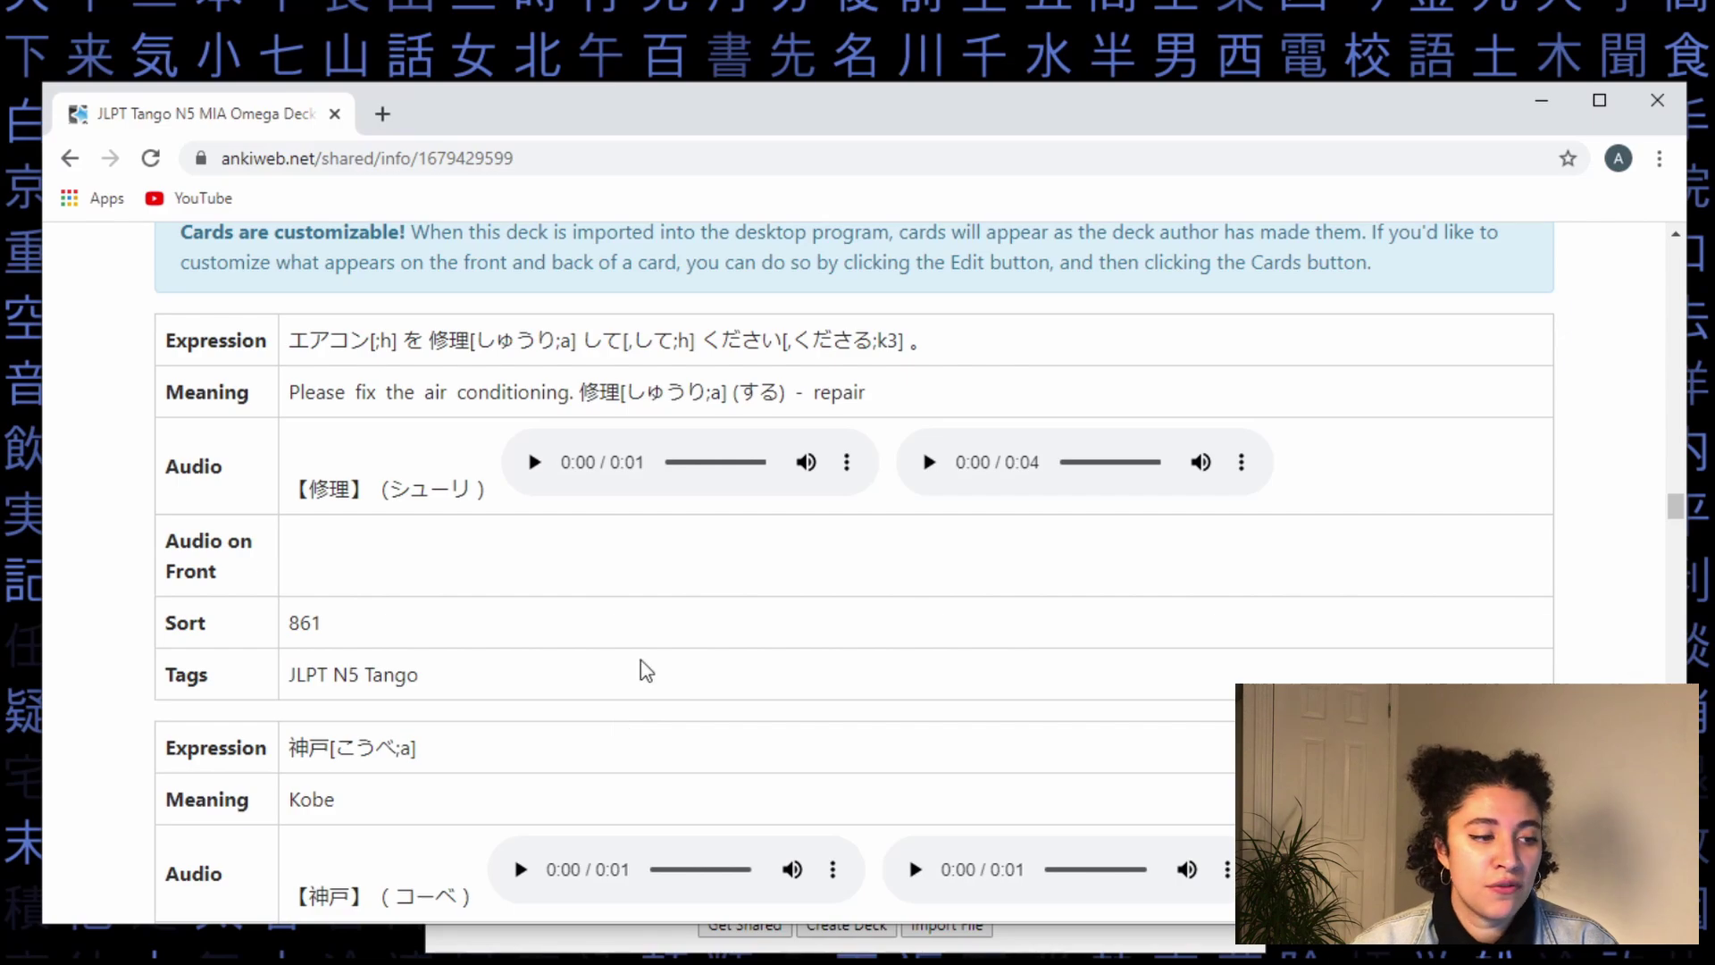
- Look through the fields of the remaining sample notes, including the 神戸 and ワイン ones, down to the end of the deck page
{"action": "scroll", "coordinate": [871, 579], "scroll_direction": "down", "scroll_amount": 3}
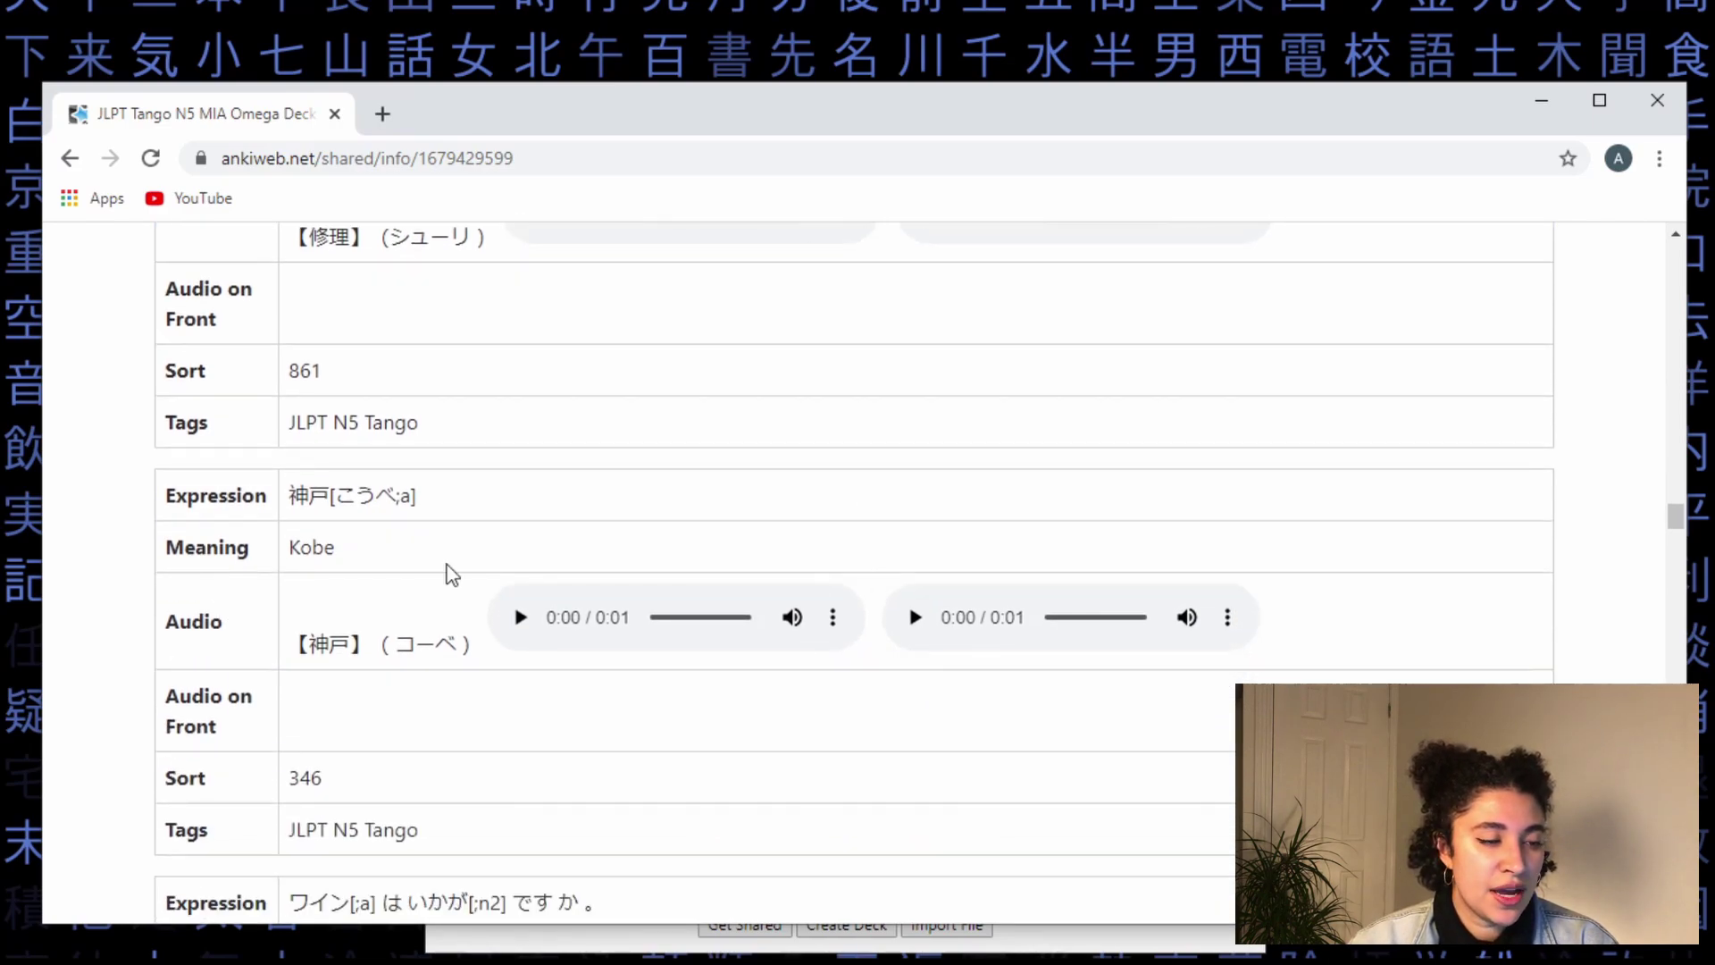
{"action": "scroll", "coordinate": [452, 573], "scroll_direction": "down", "scroll_amount": 6}
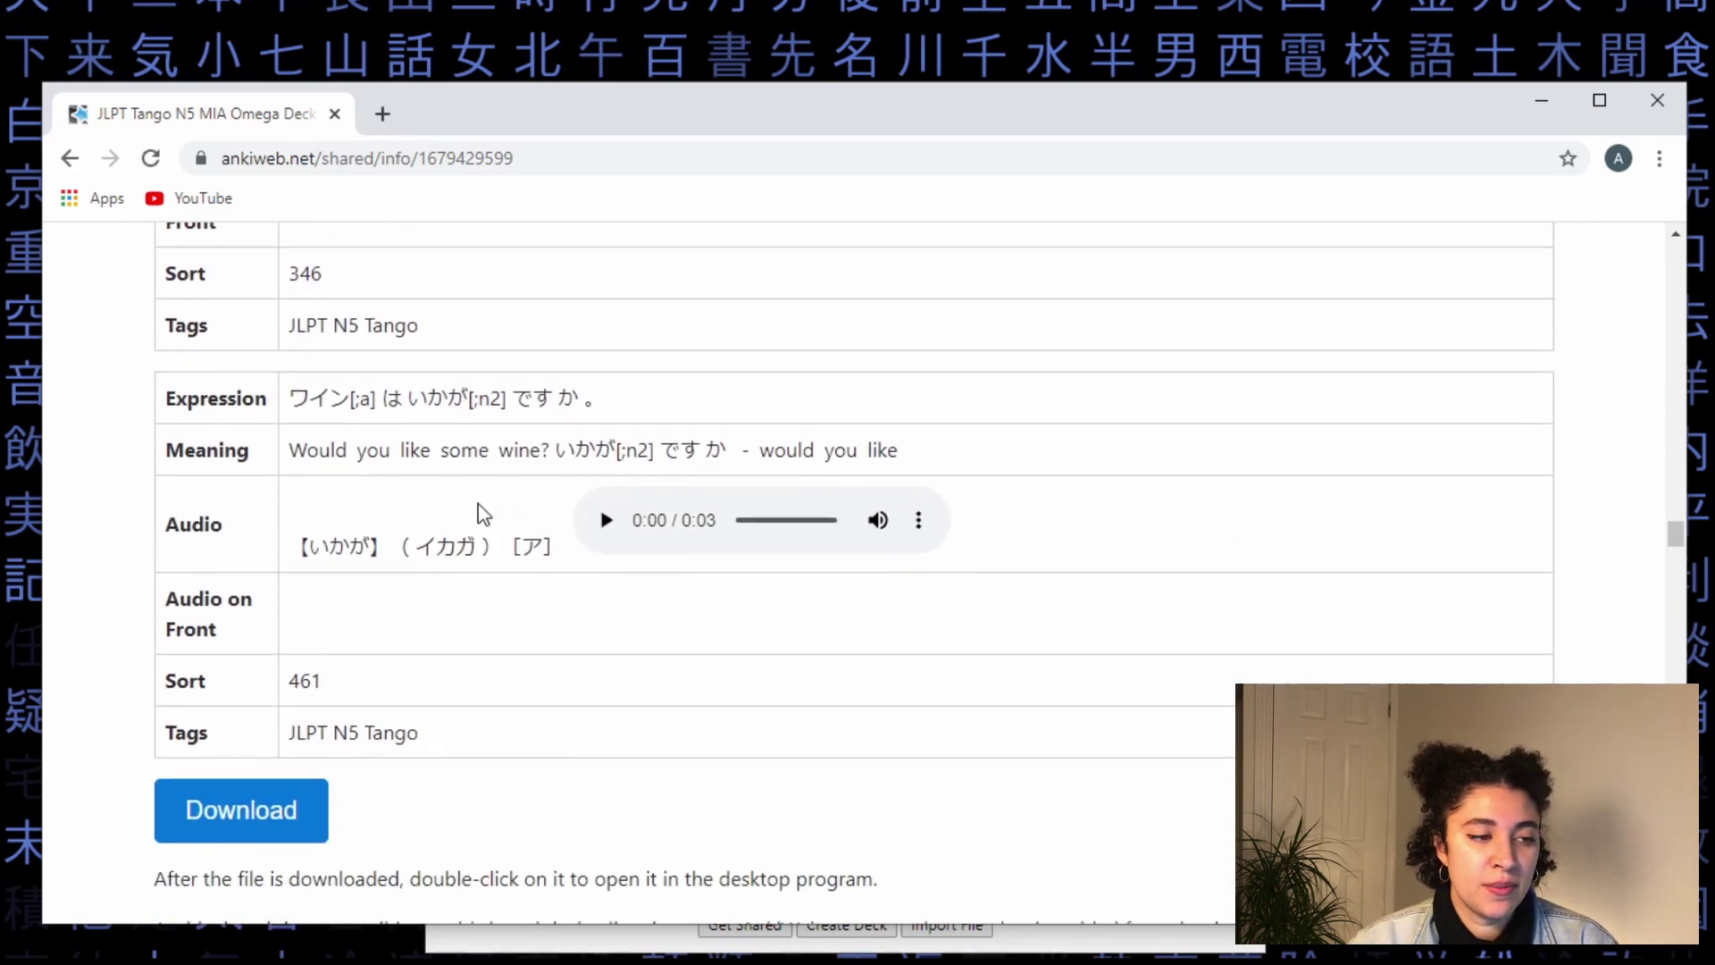
{"action": "scroll", "coordinate": [473, 522], "scroll_direction": "up", "scroll_amount": 3}
{"action": "mouse_move", "coordinate": [286, 533]}
{"action": "left_mouse_down"}
{"action": "mouse_move", "coordinate": [364, 541]}
{"action": "mouse_move", "coordinate": [301, 556]}
{"action": "left_mouse_up"}
{"action": "scroll", "coordinate": [384, 647], "scroll_direction": "down", "scroll_amount": 5}
{"action": "left_click", "coordinate": [534, 712]}
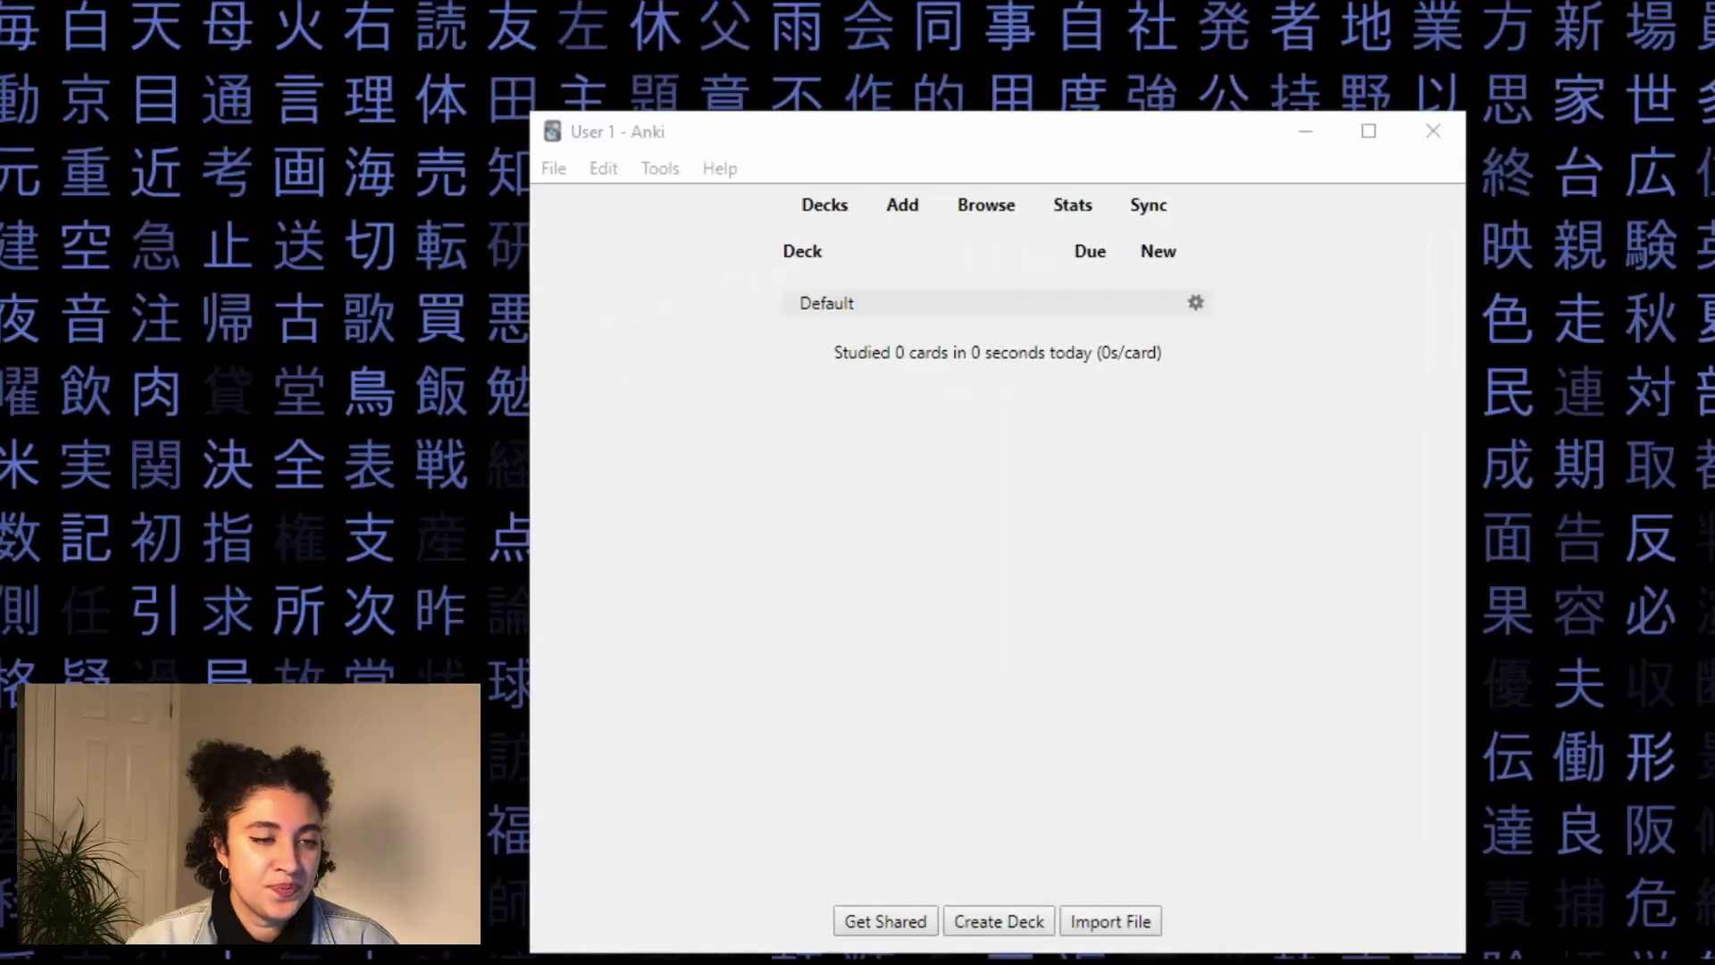
- Import the JLPT_Tango_N5_MIA_Omega_Deck file from the Downloads folder into Anki and dismiss the import report
{"action": "left_click", "coordinate": [1115, 923]}
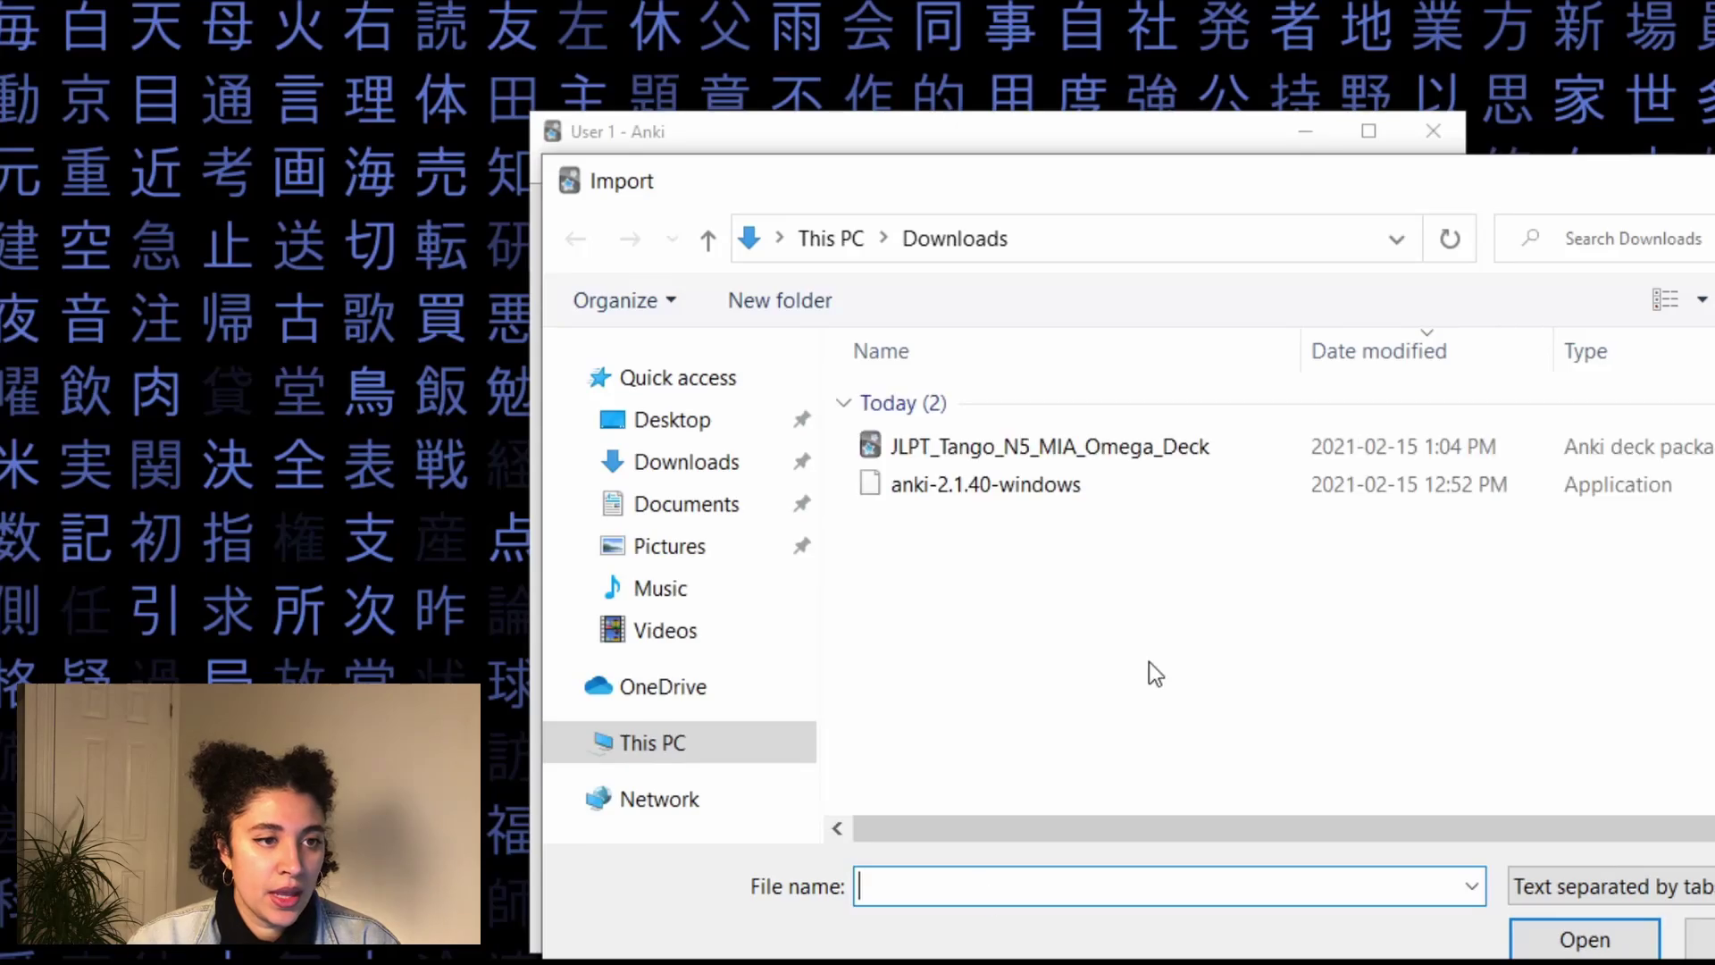
{"action": "left_click", "coordinate": [1005, 449]}
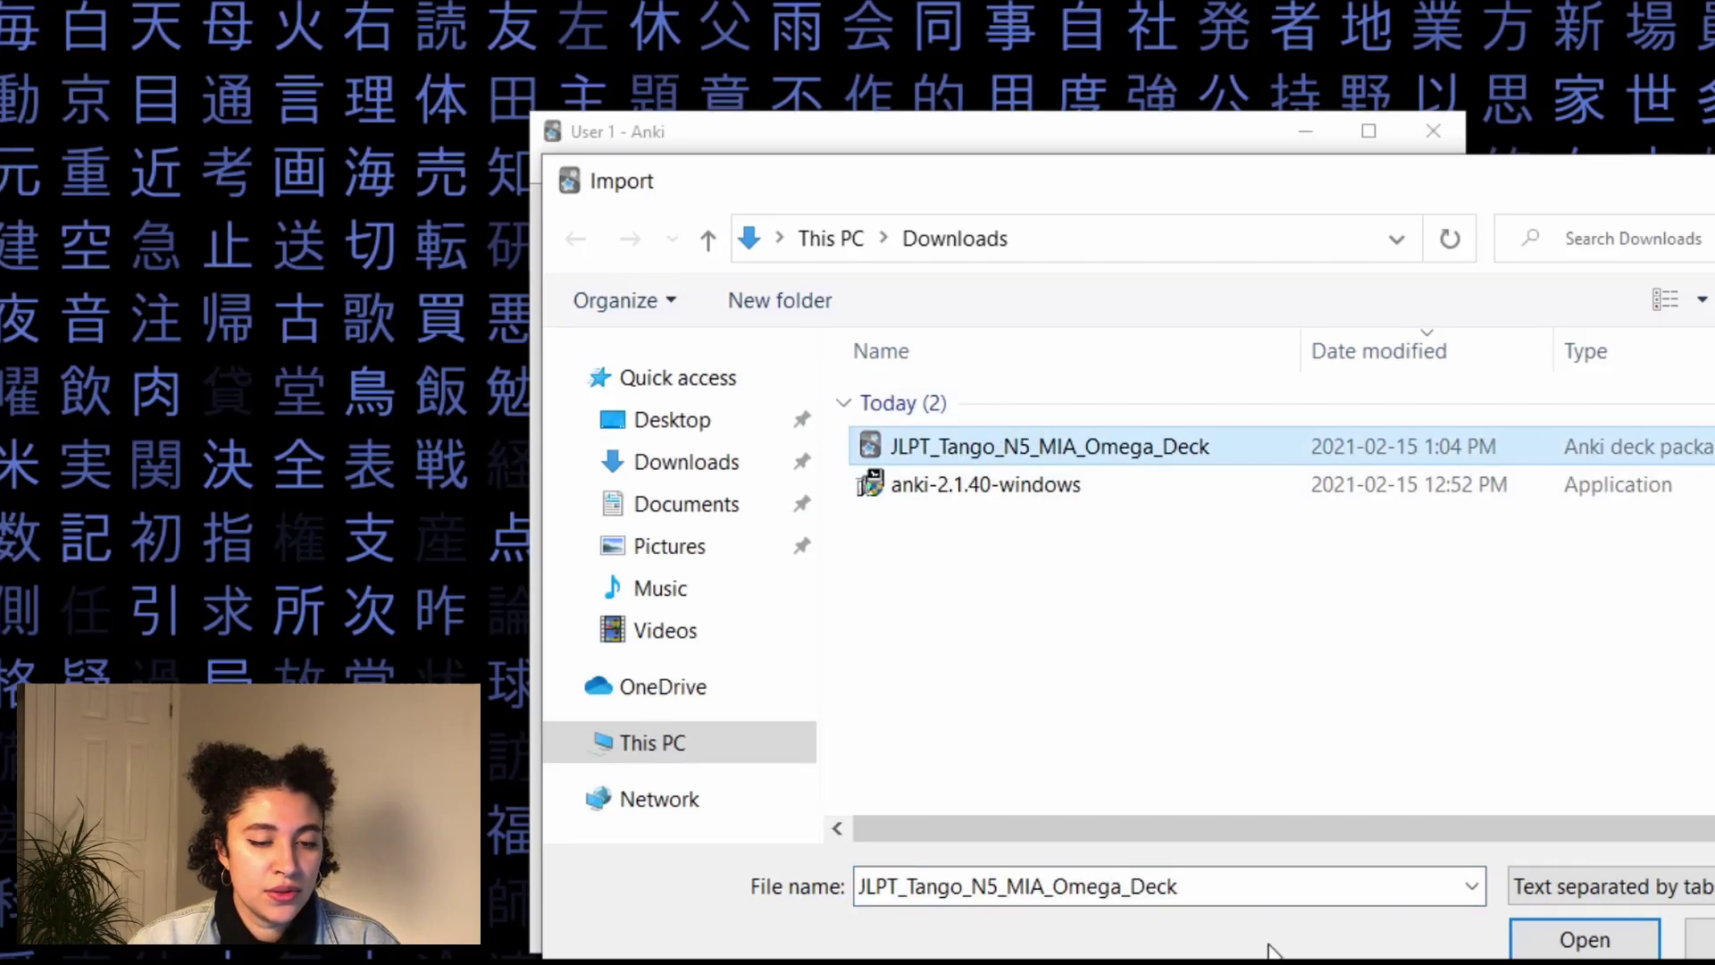
{"action": "left_click", "coordinate": [1550, 935]}
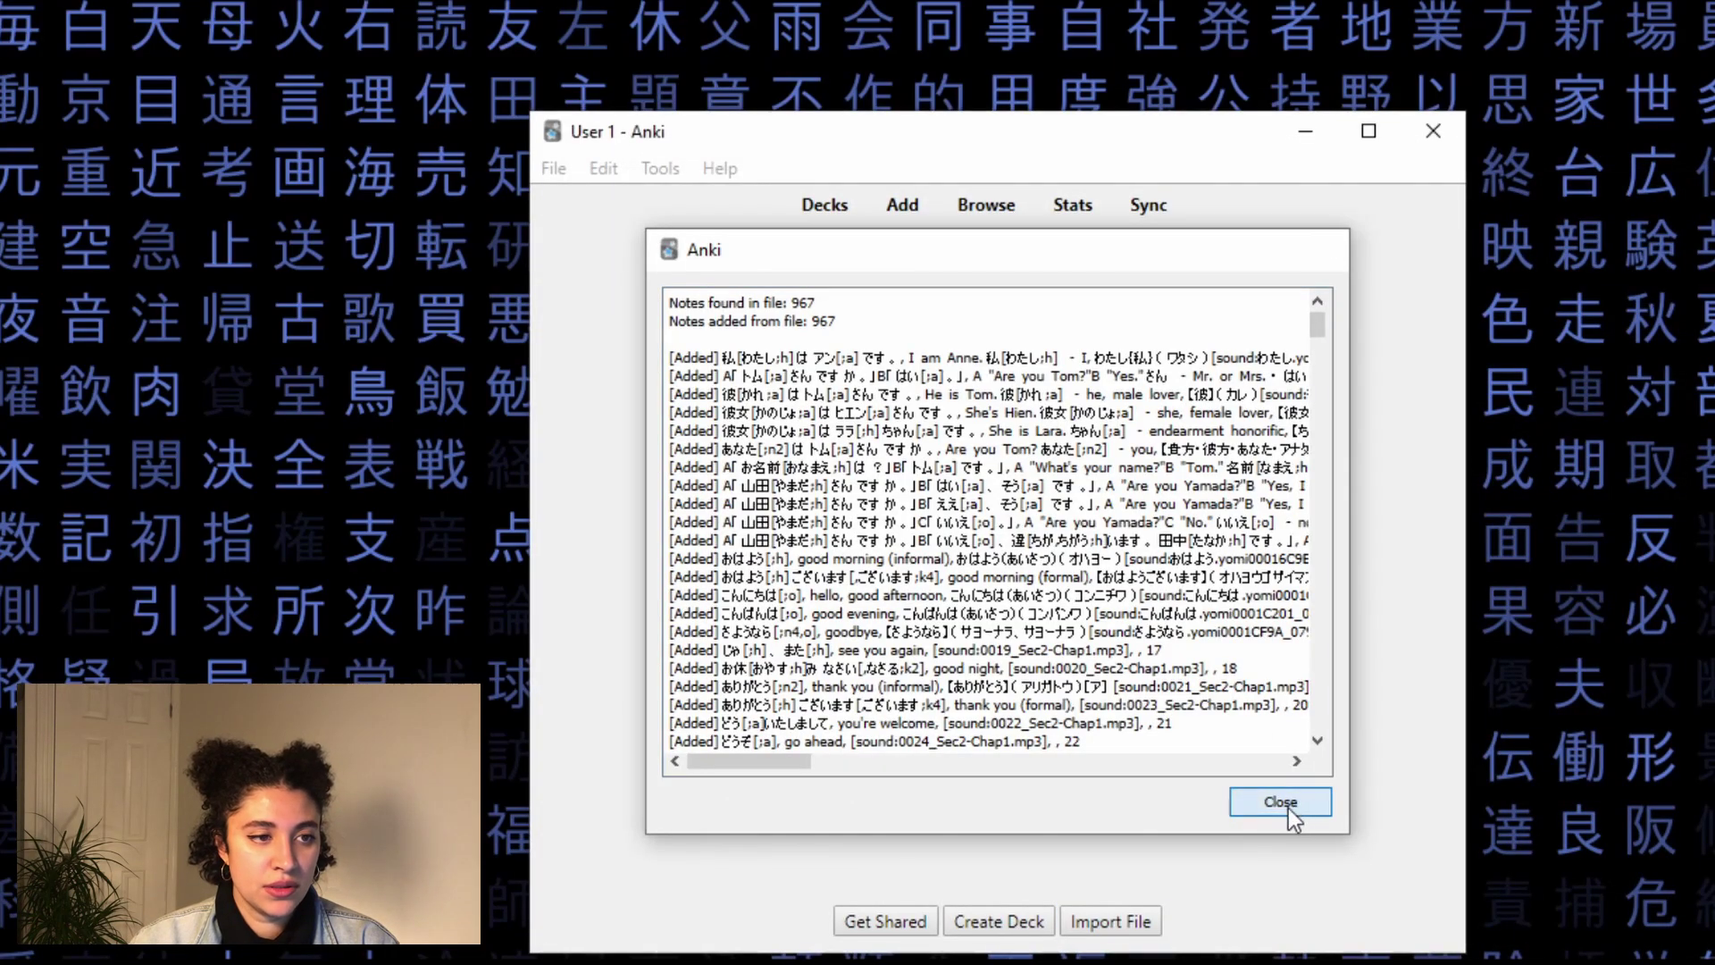
{"action": "left_click", "coordinate": [1284, 803]}
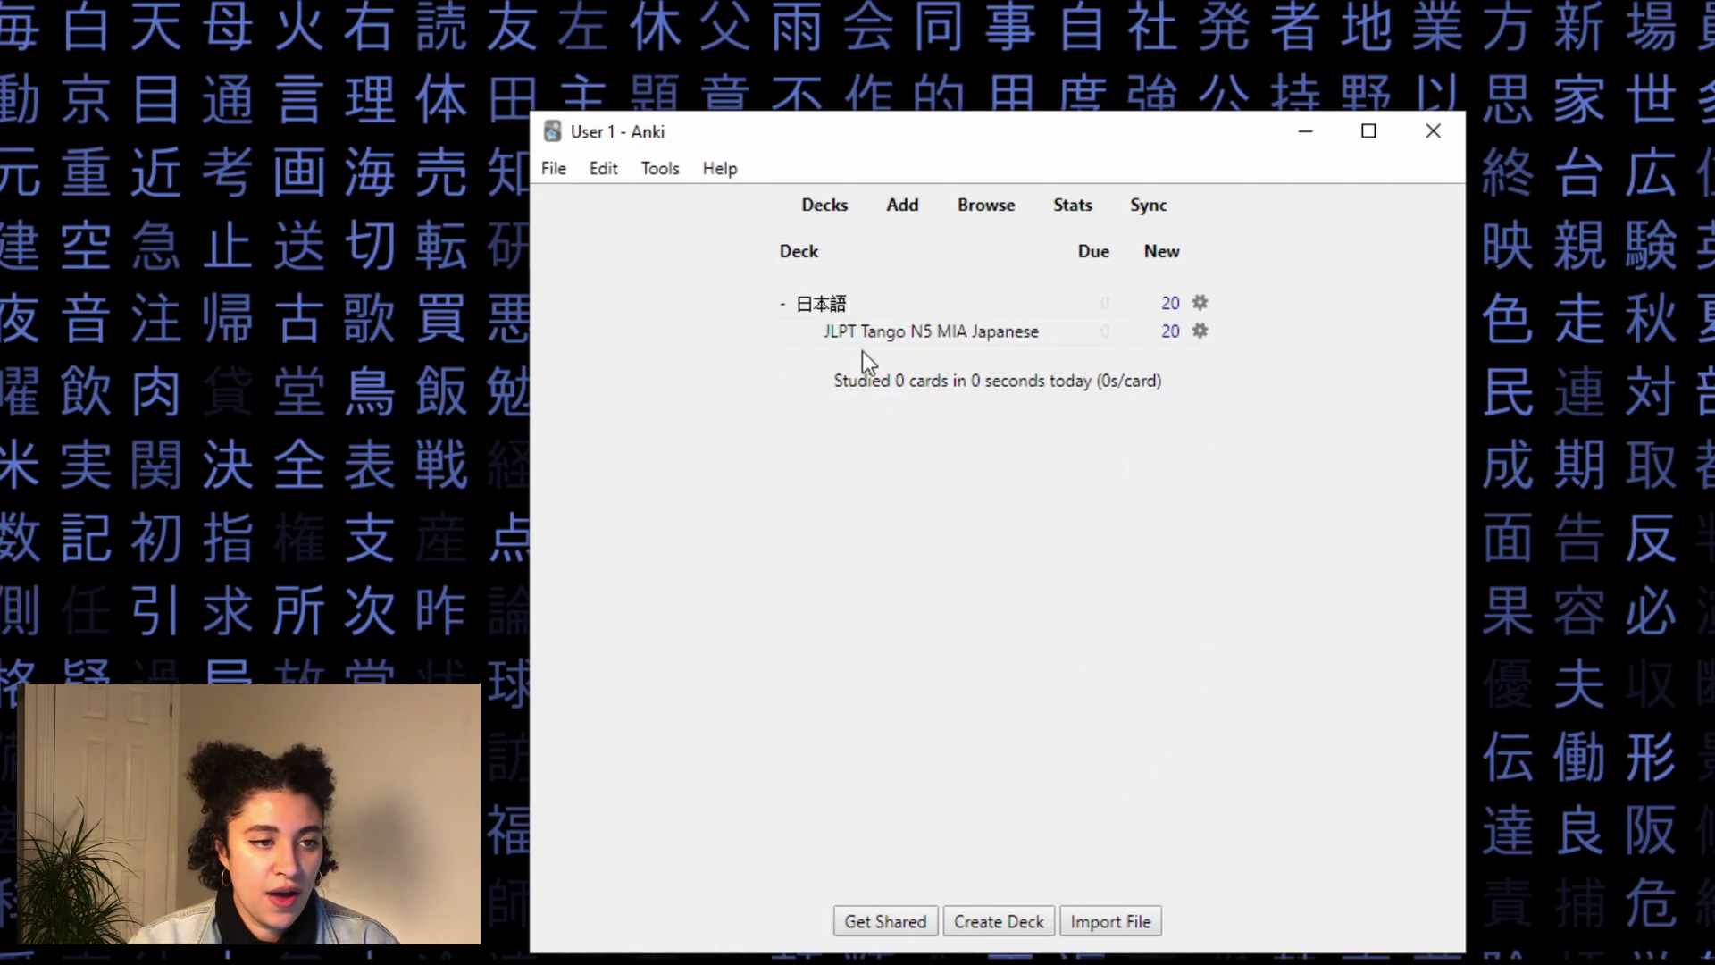
- Move the JLPT Tango N5 MIA Japanese deck out of its parent 日本語 to the top level and delete the emptied parent
{"action": "left_click_drag", "start_coordinate": [883, 335], "coordinate": [877, 284]}
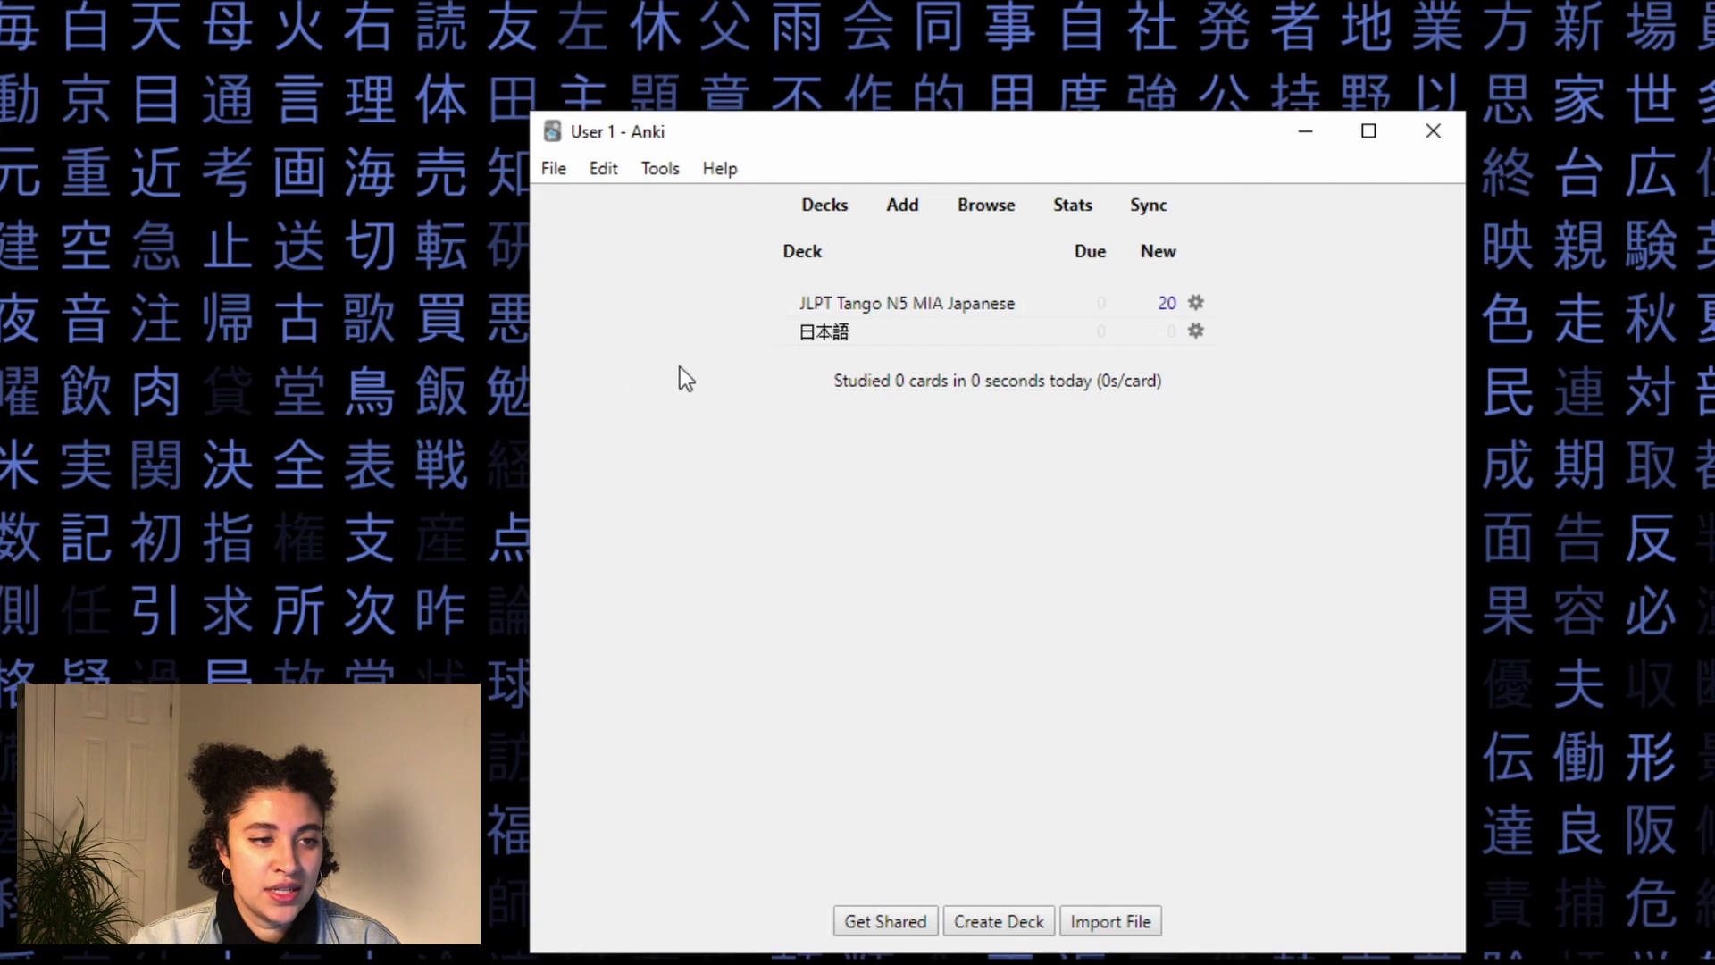
{"action": "left_click", "coordinate": [1195, 331]}
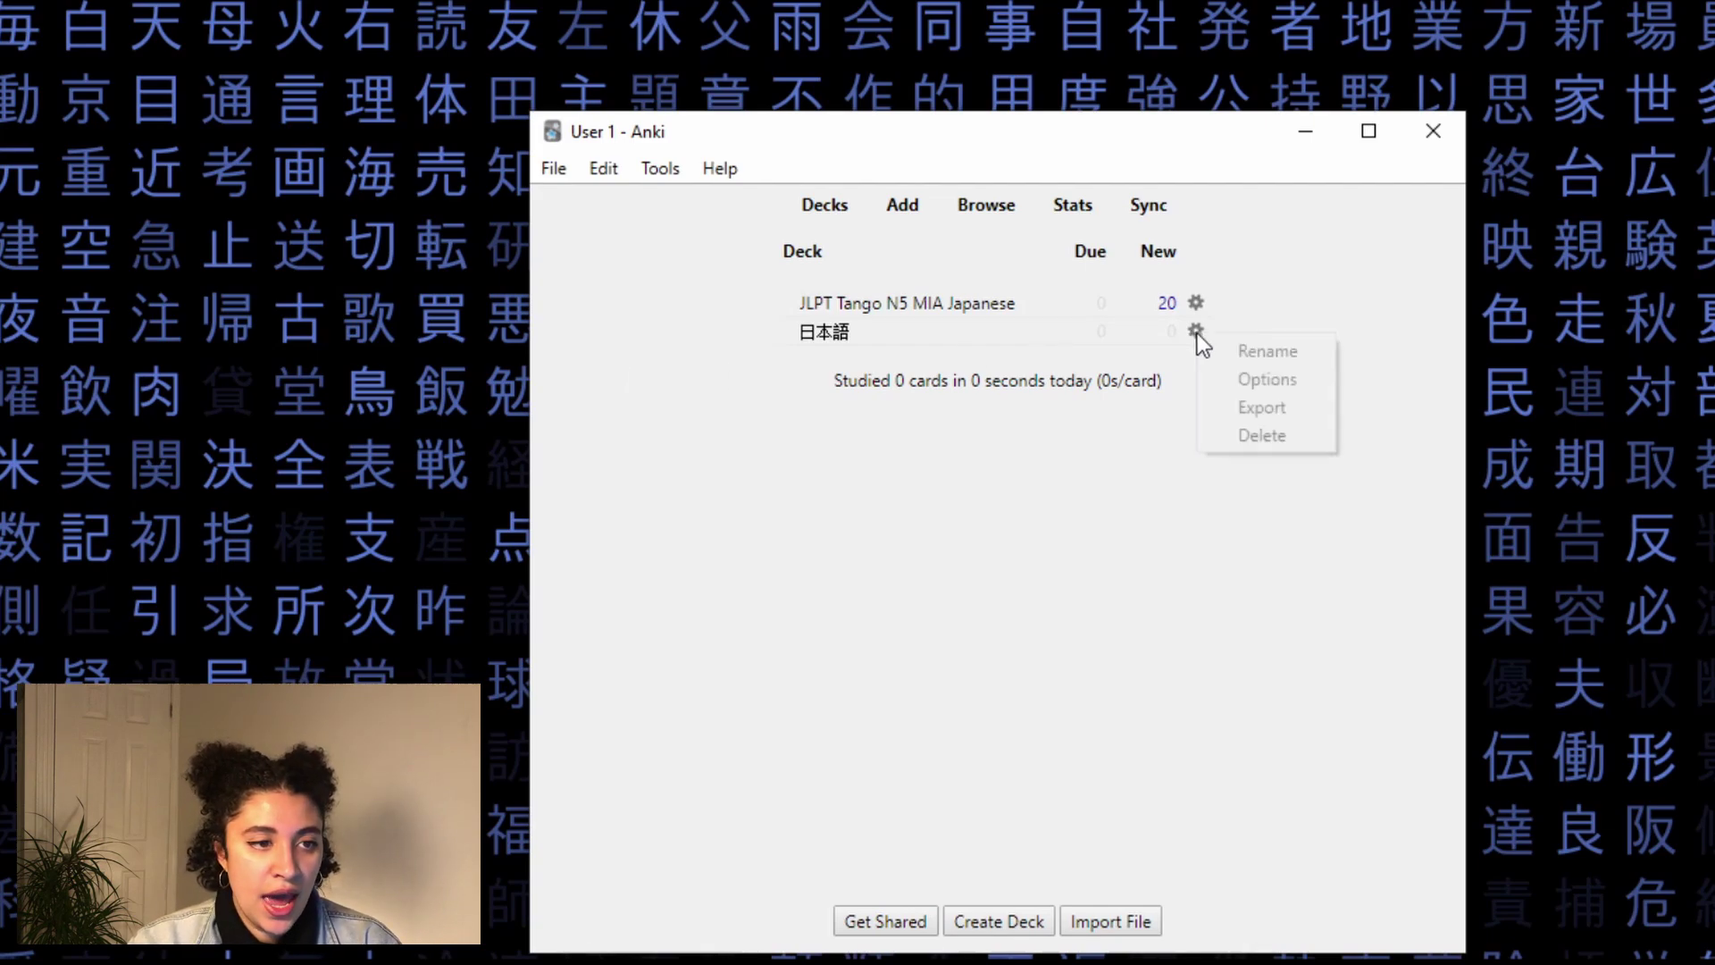
{"action": "left_click", "coordinate": [1283, 432]}
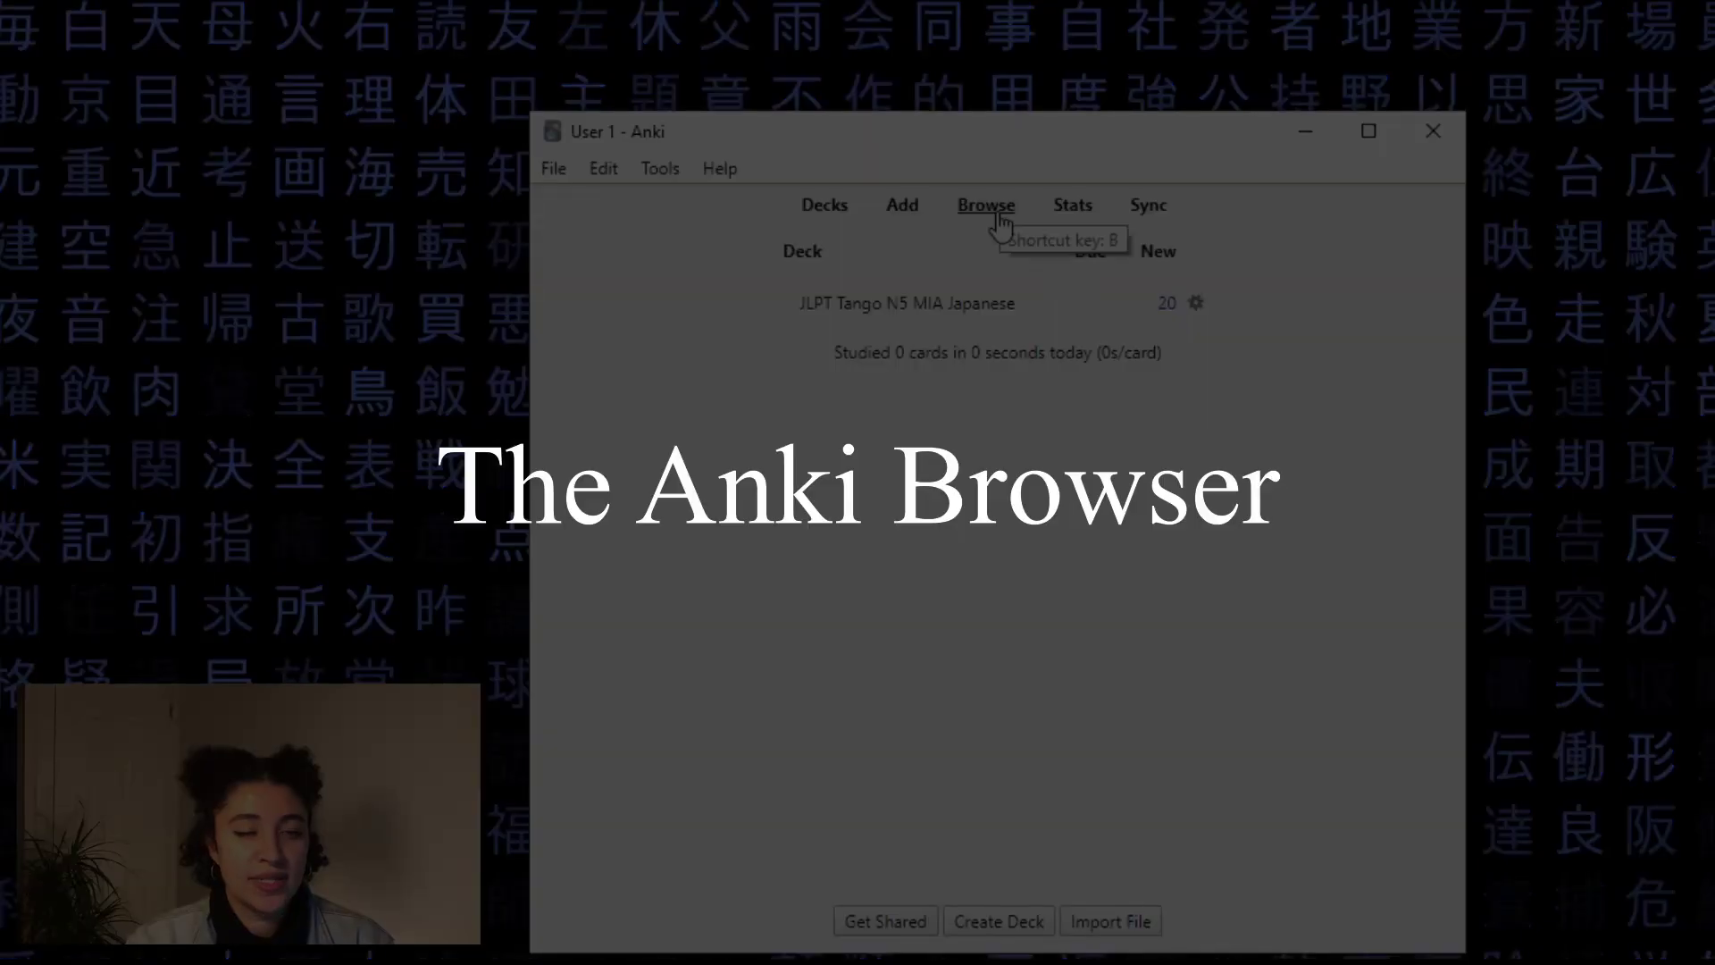
- Open the card browser and view the whole collection, the current deck, and the card list of JLPT Tango N5 MIA Japanese
{"action": "left_click", "coordinate": [995, 214]}
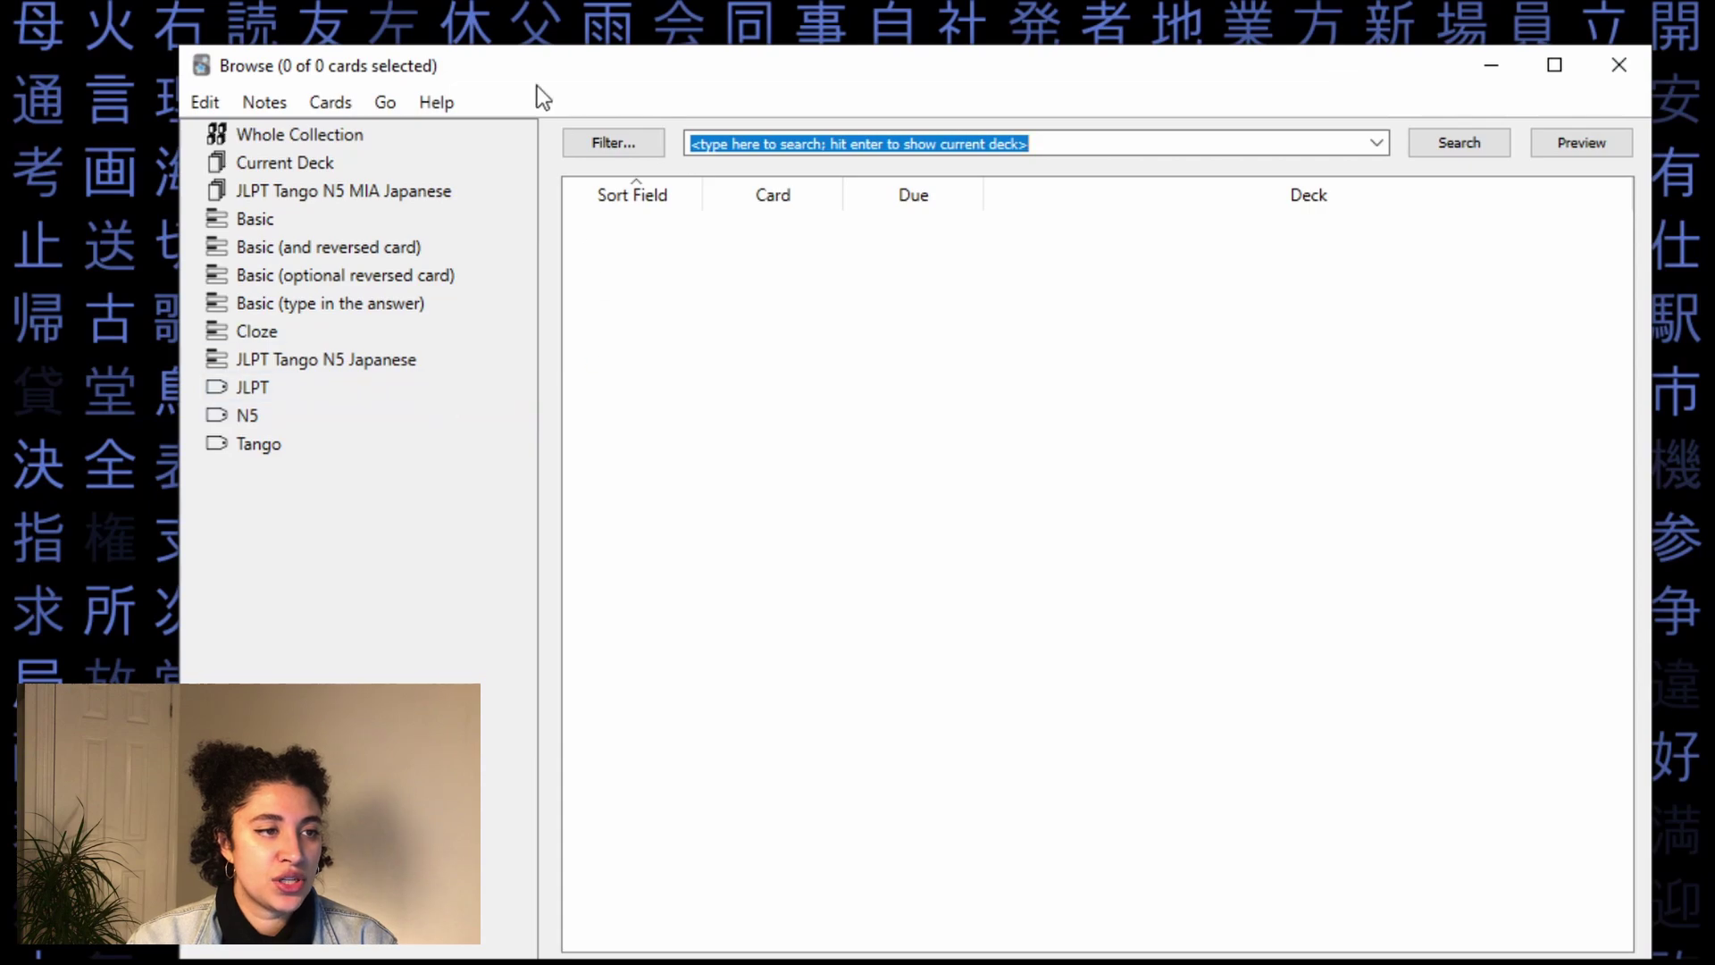
{"action": "left_click", "coordinate": [327, 141]}
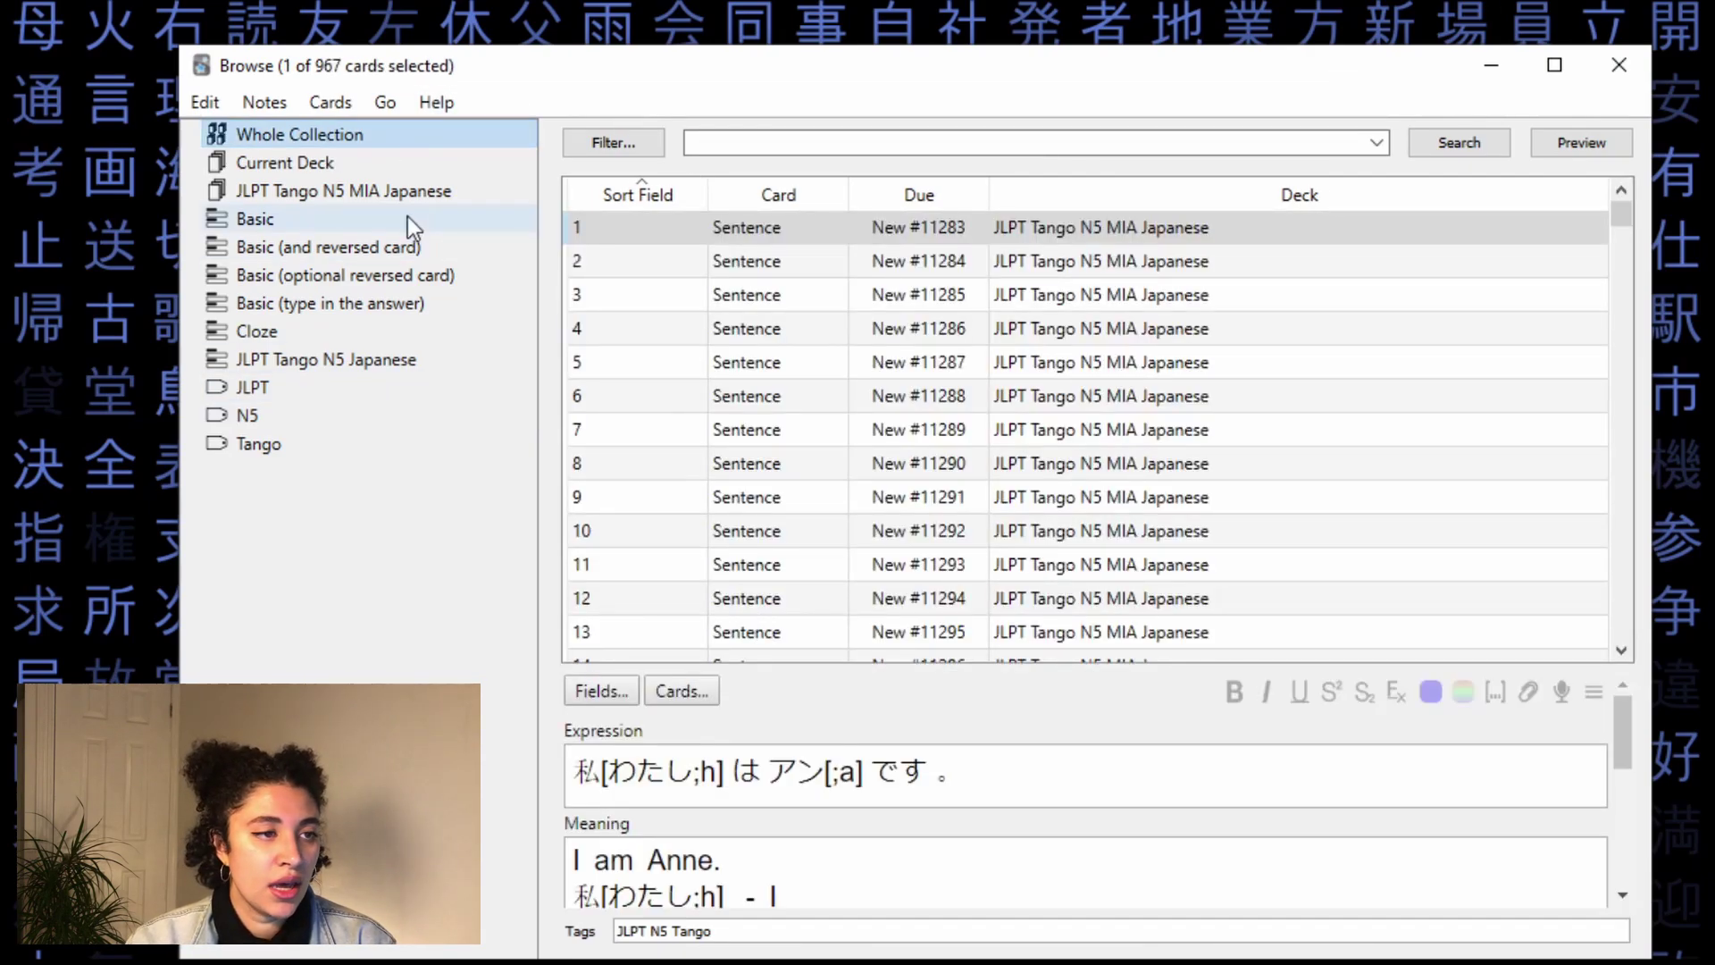
{"action": "left_click", "coordinate": [329, 170]}
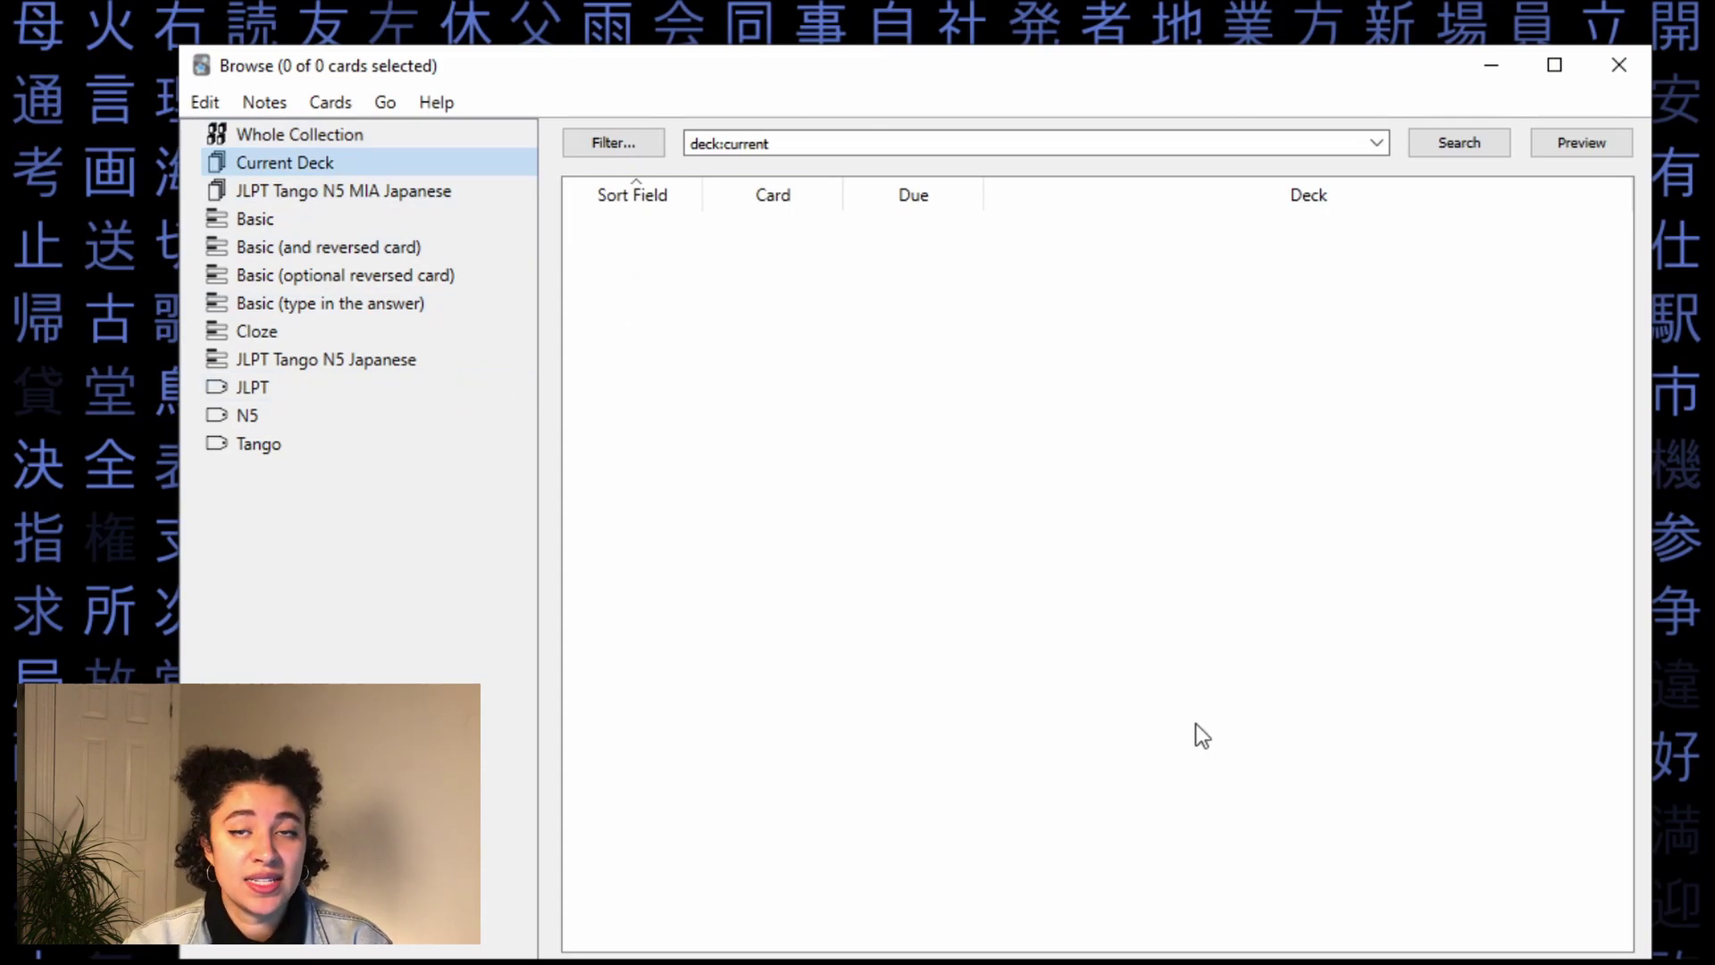
{"action": "left_click", "coordinate": [362, 191]}
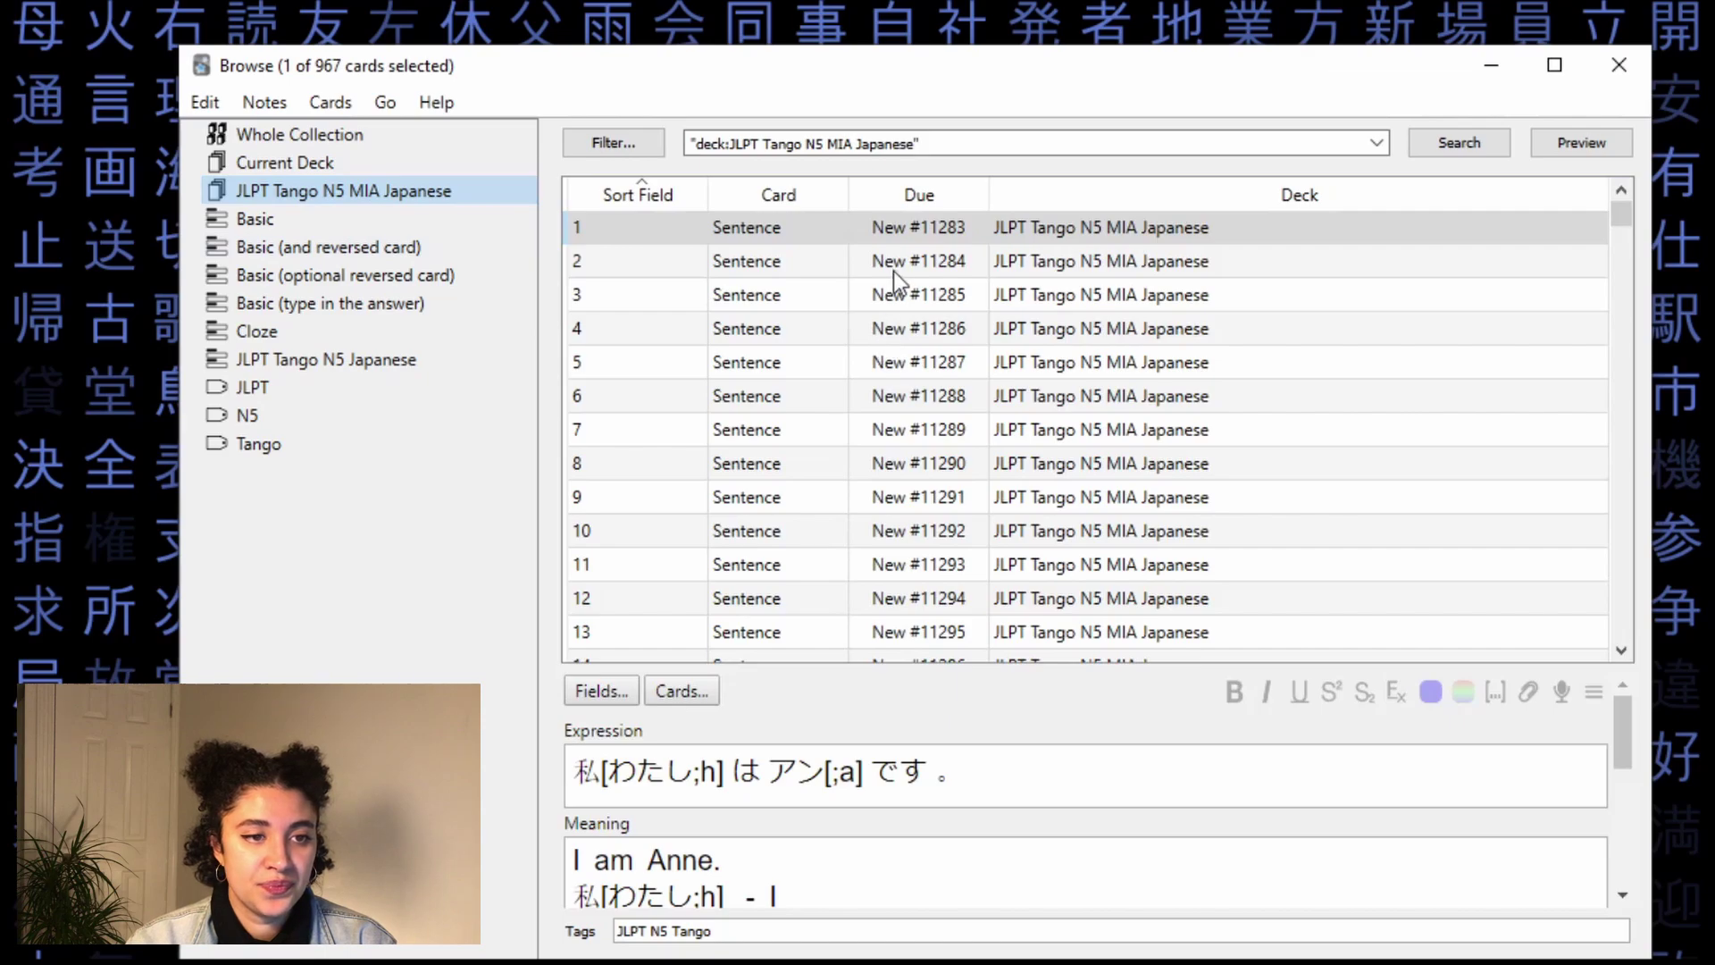
{"action": "scroll", "coordinate": [894, 270], "scroll_direction": "down", "scroll_amount": 15}
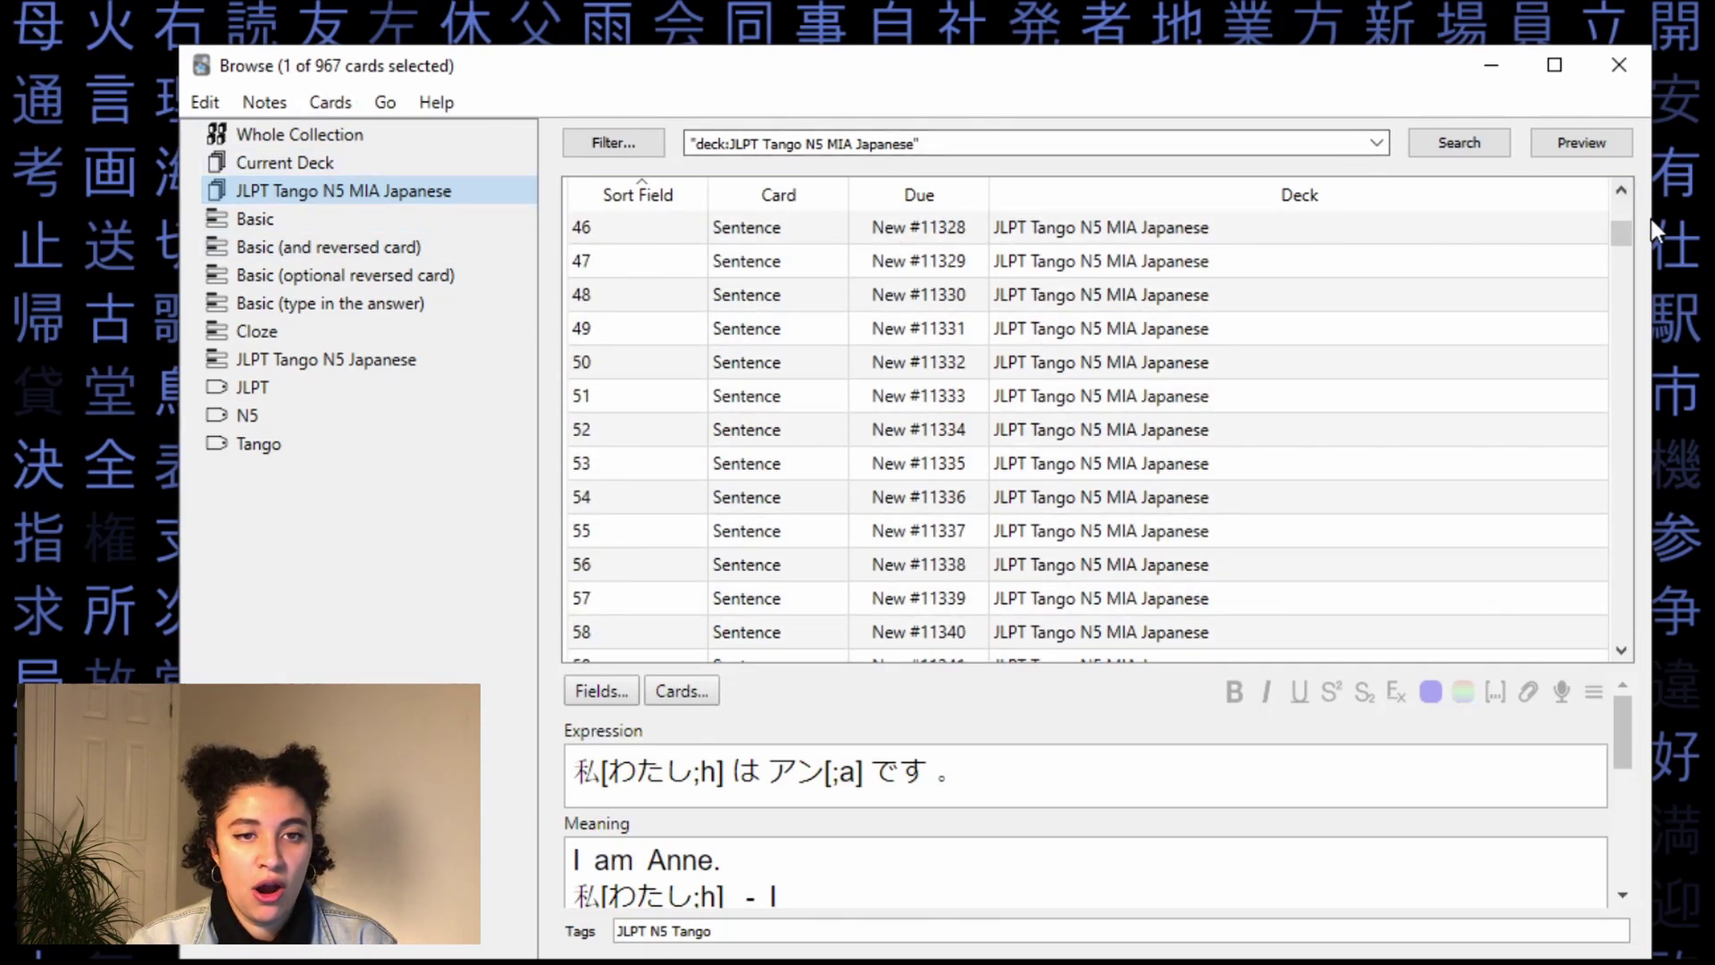
{"action": "mouse_move", "coordinate": [1622, 239]}
{"action": "left_mouse_down"}
{"action": "mouse_move", "coordinate": [1633, 663]}
{"action": "mouse_move", "coordinate": [1622, 214]}
{"action": "left_mouse_up"}
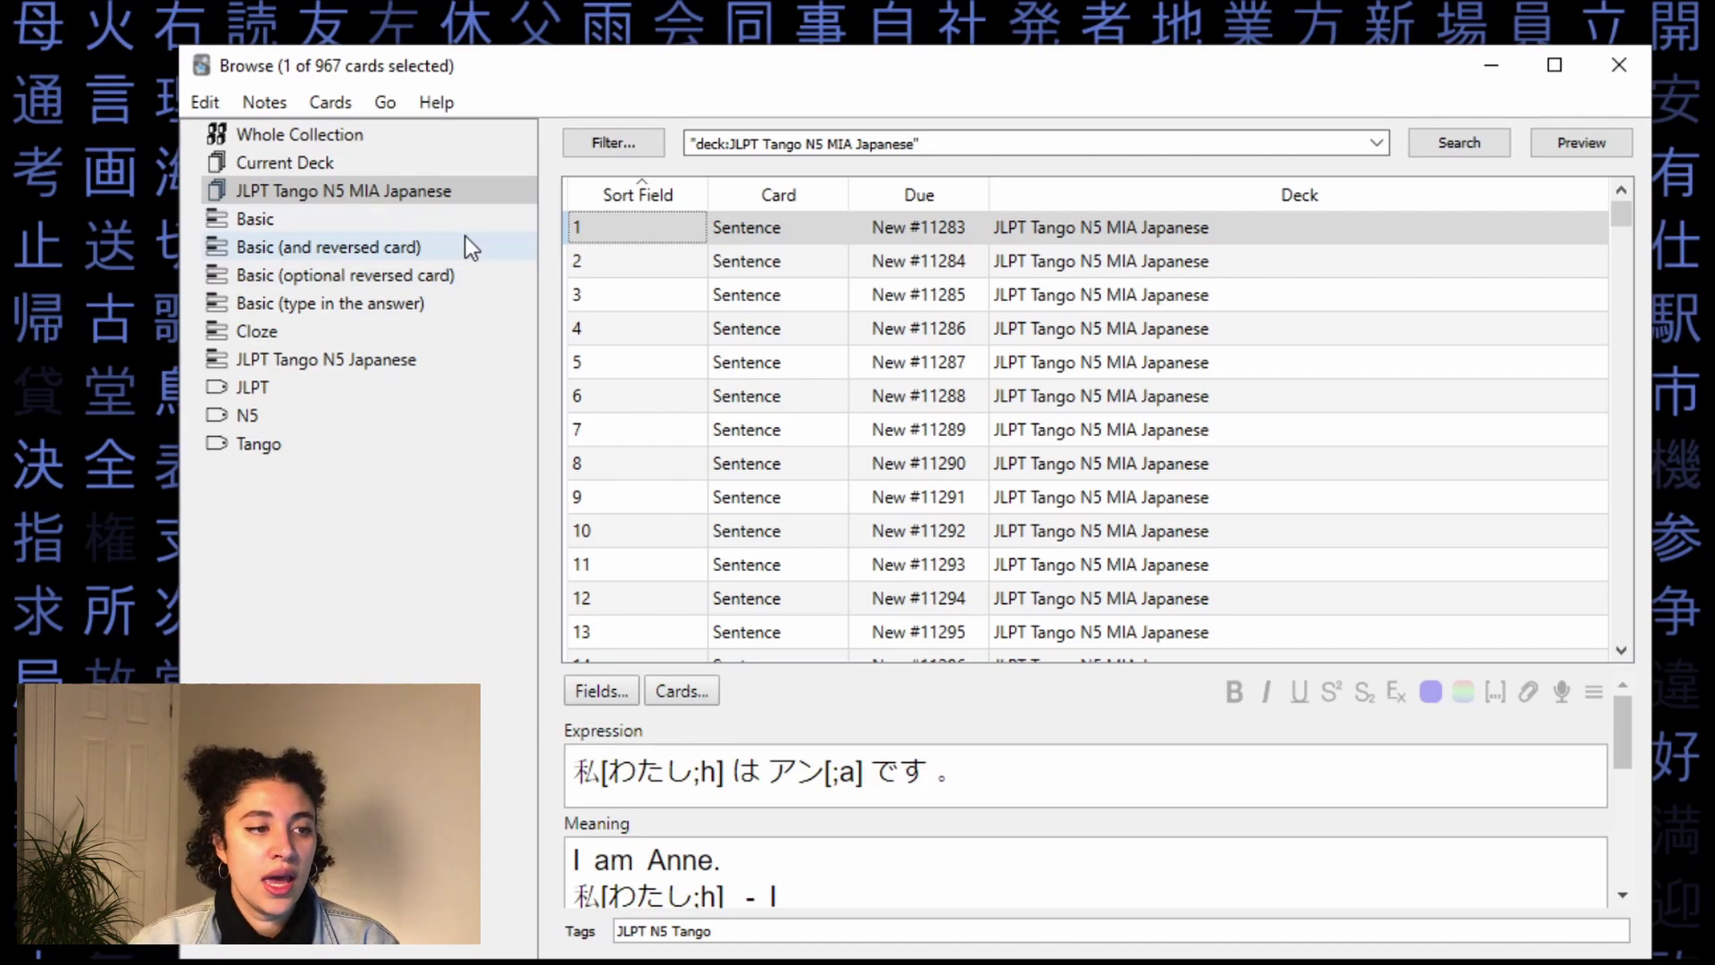
- Browse the cards by note type, checking JLPT Tango N5 Japanese, Basic, and Basic (and reversed card)
{"action": "left_click", "coordinate": [463, 362]}
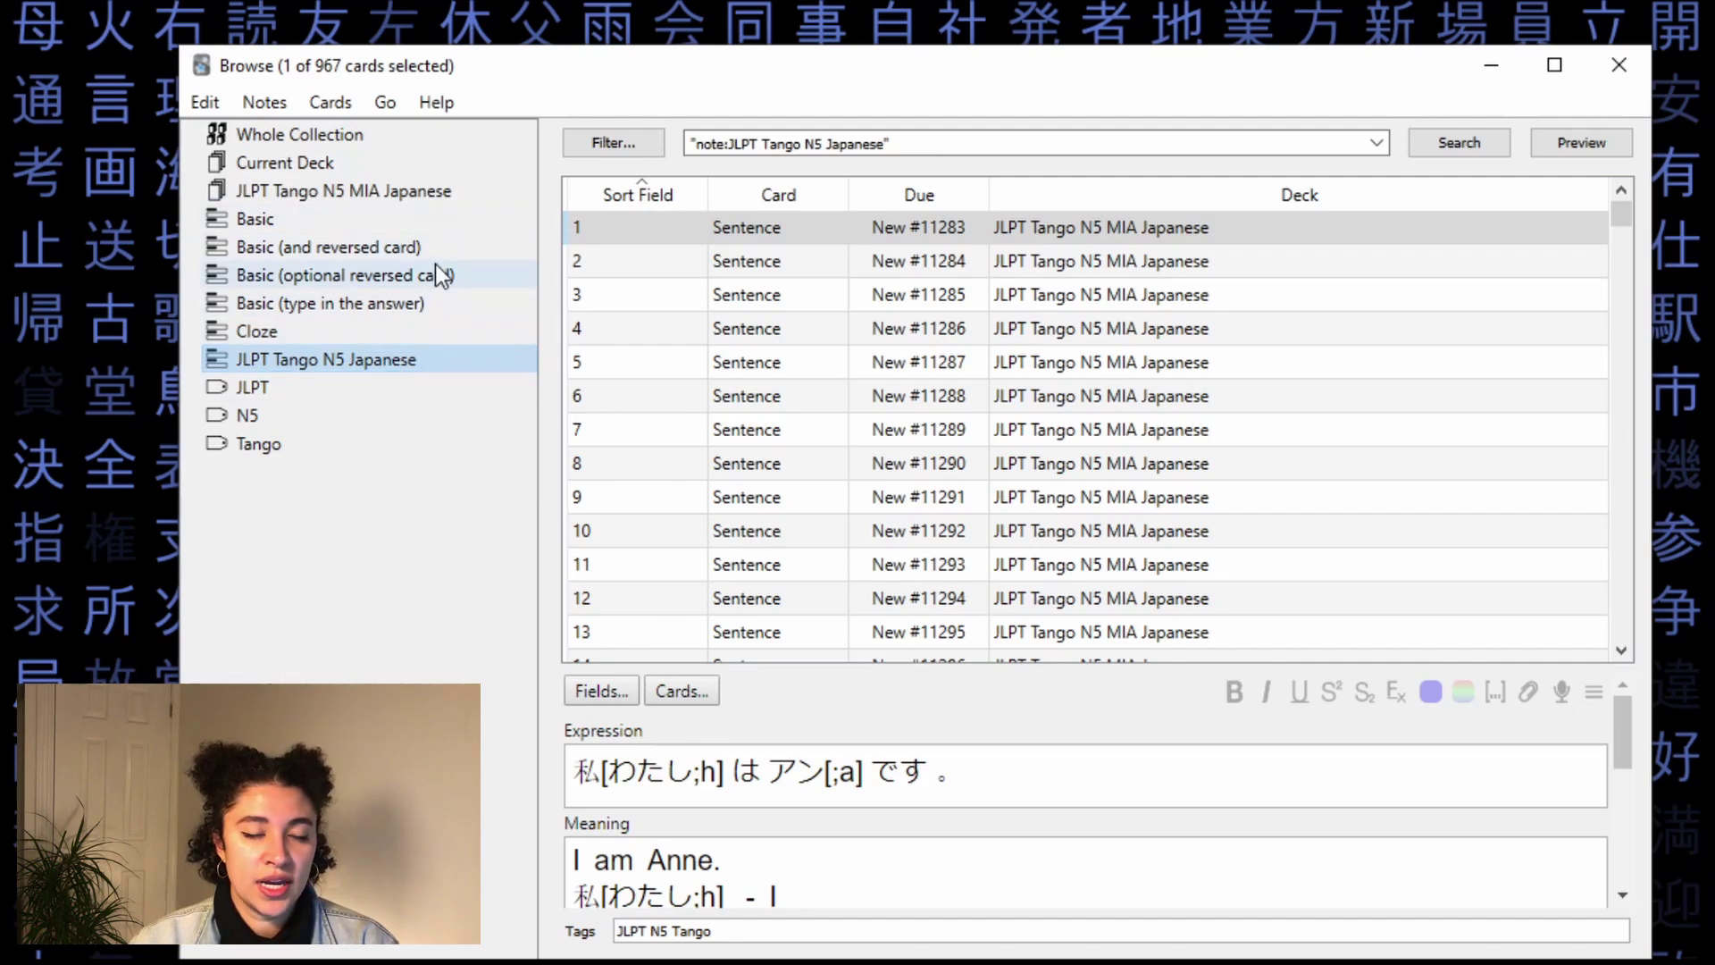
{"action": "left_click", "coordinate": [411, 229]}
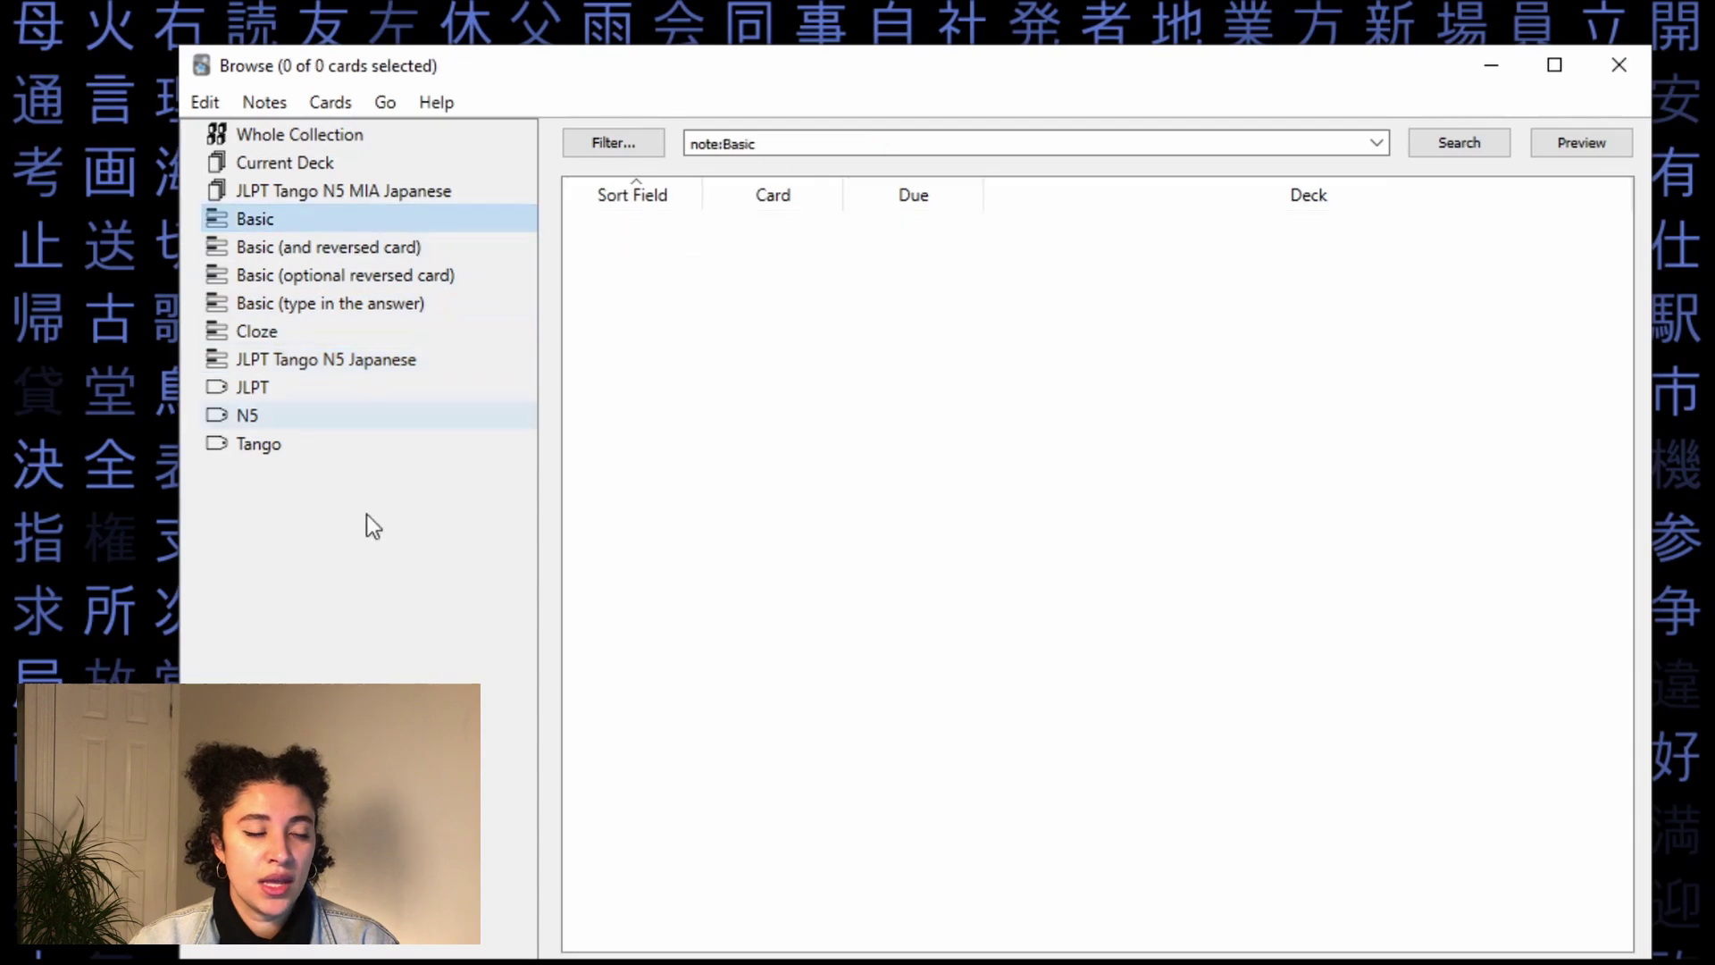
{"action": "left_click", "coordinate": [362, 249]}
{"action": "left_click", "coordinate": [366, 224]}
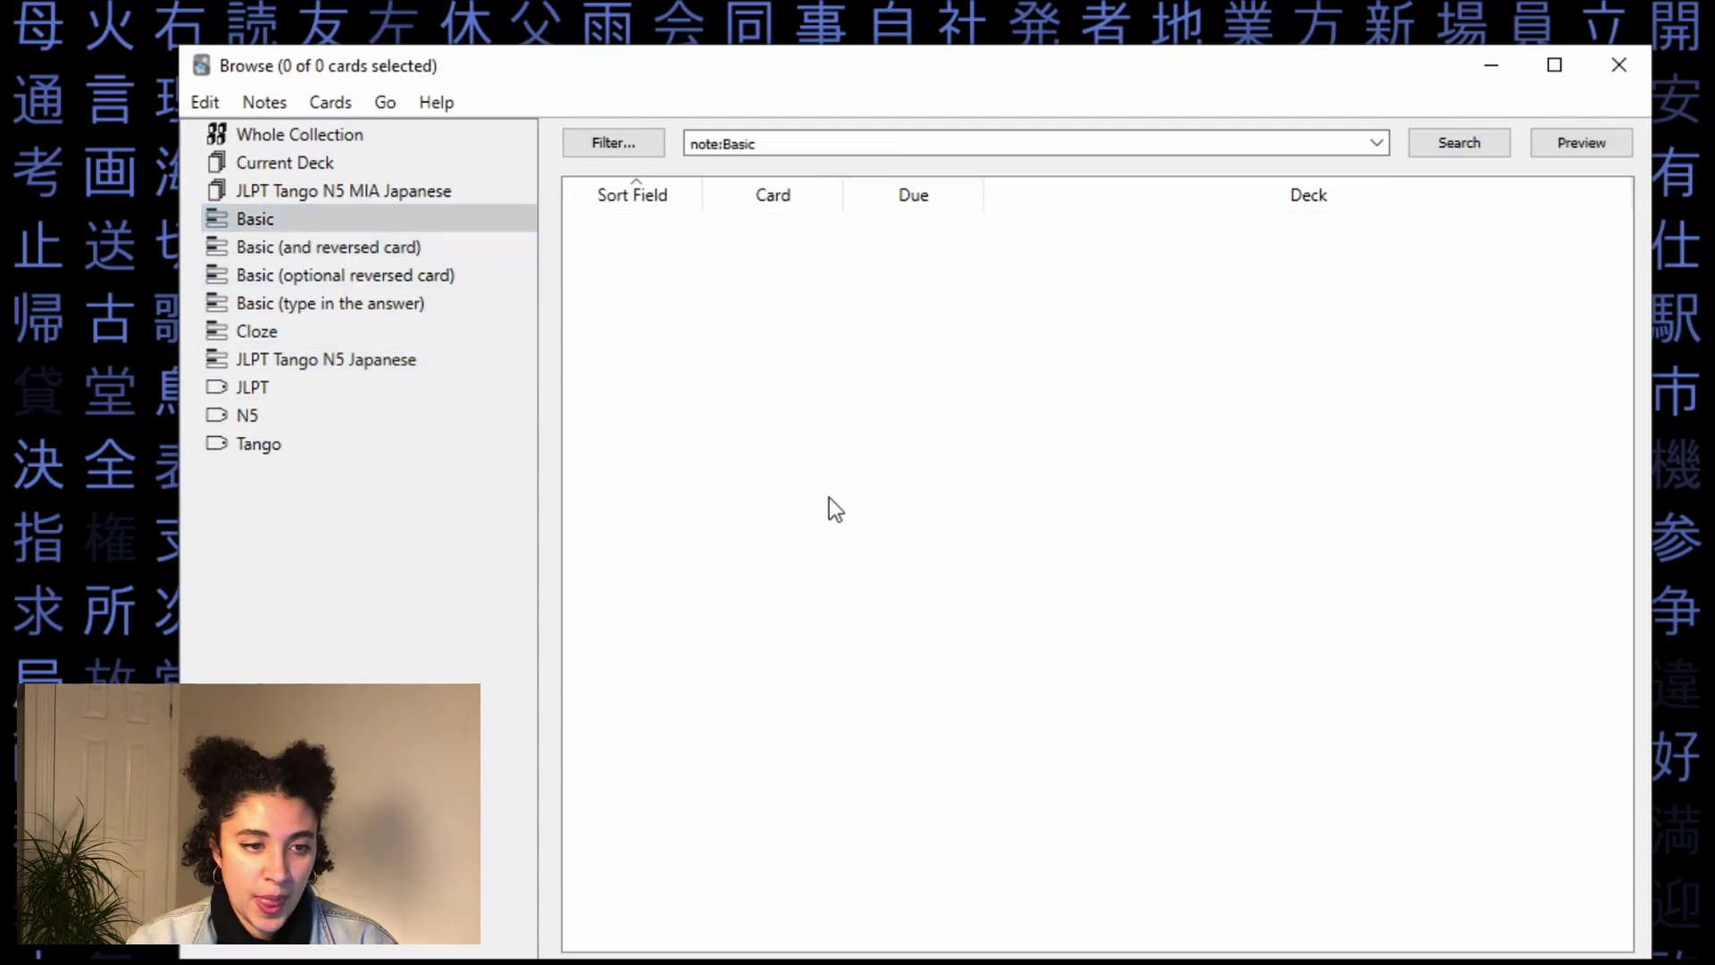
- Delete the unused Basic, Basic (and reversed card), Basic (optional reversed card), Basic (type in the answer) and Cloze note types
{"action": "right_click", "coordinate": [769, 279]}
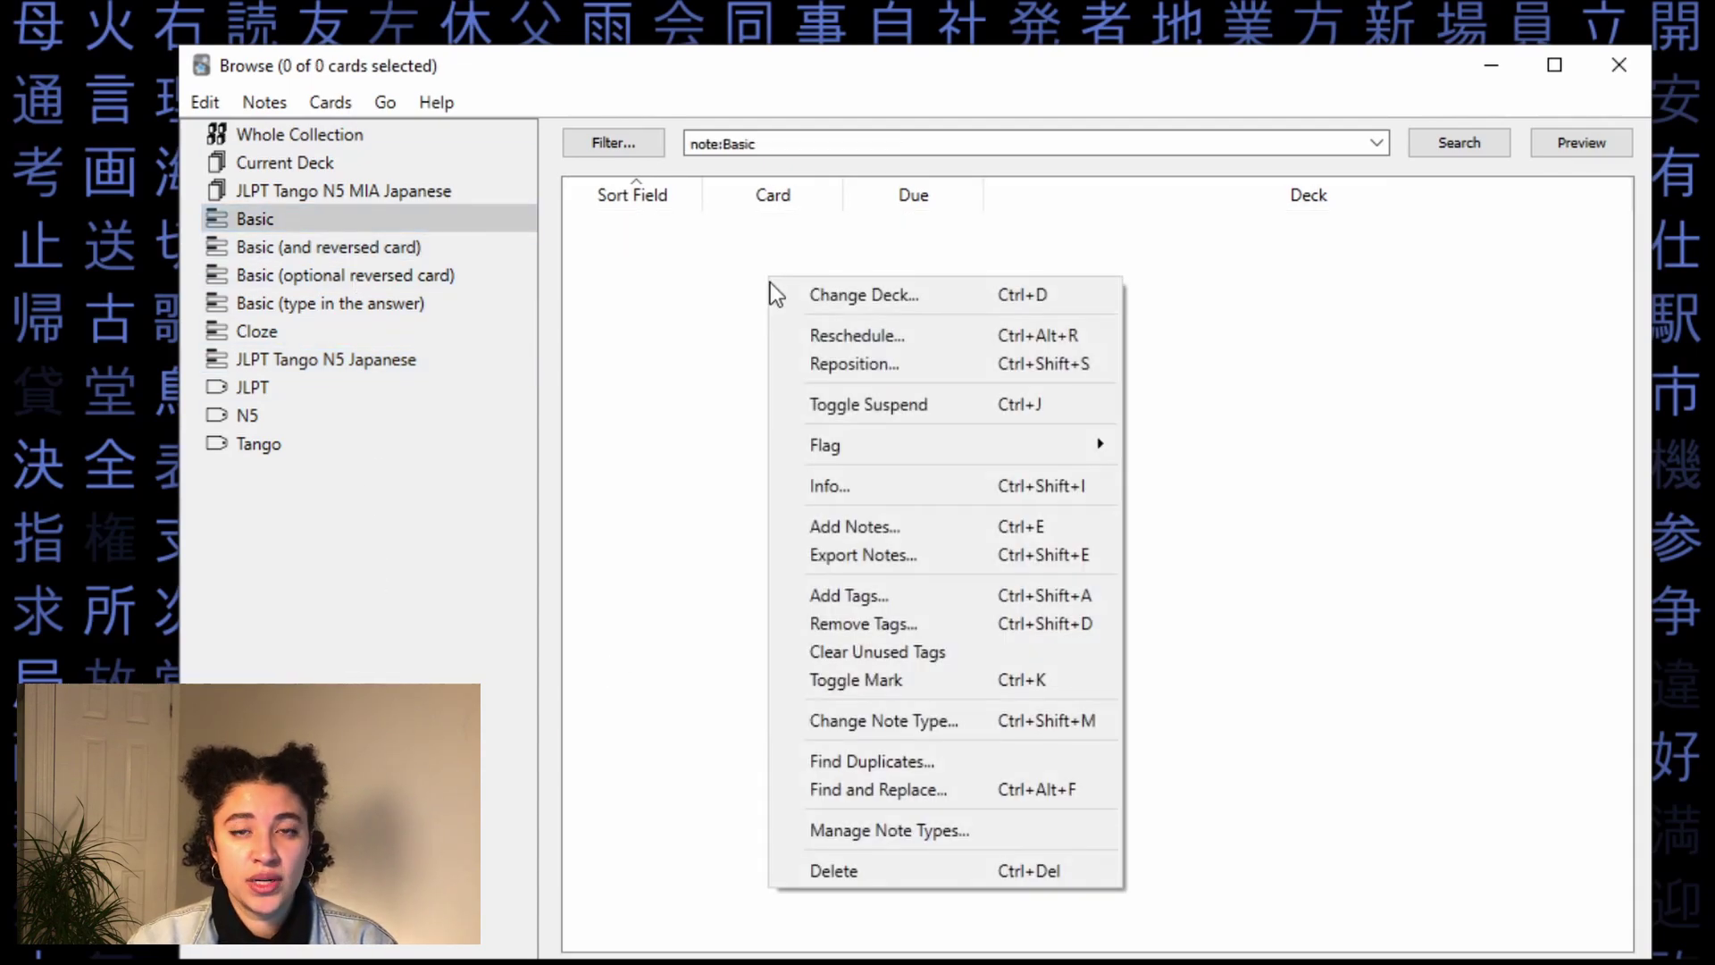
{"action": "left_click", "coordinate": [890, 838]}
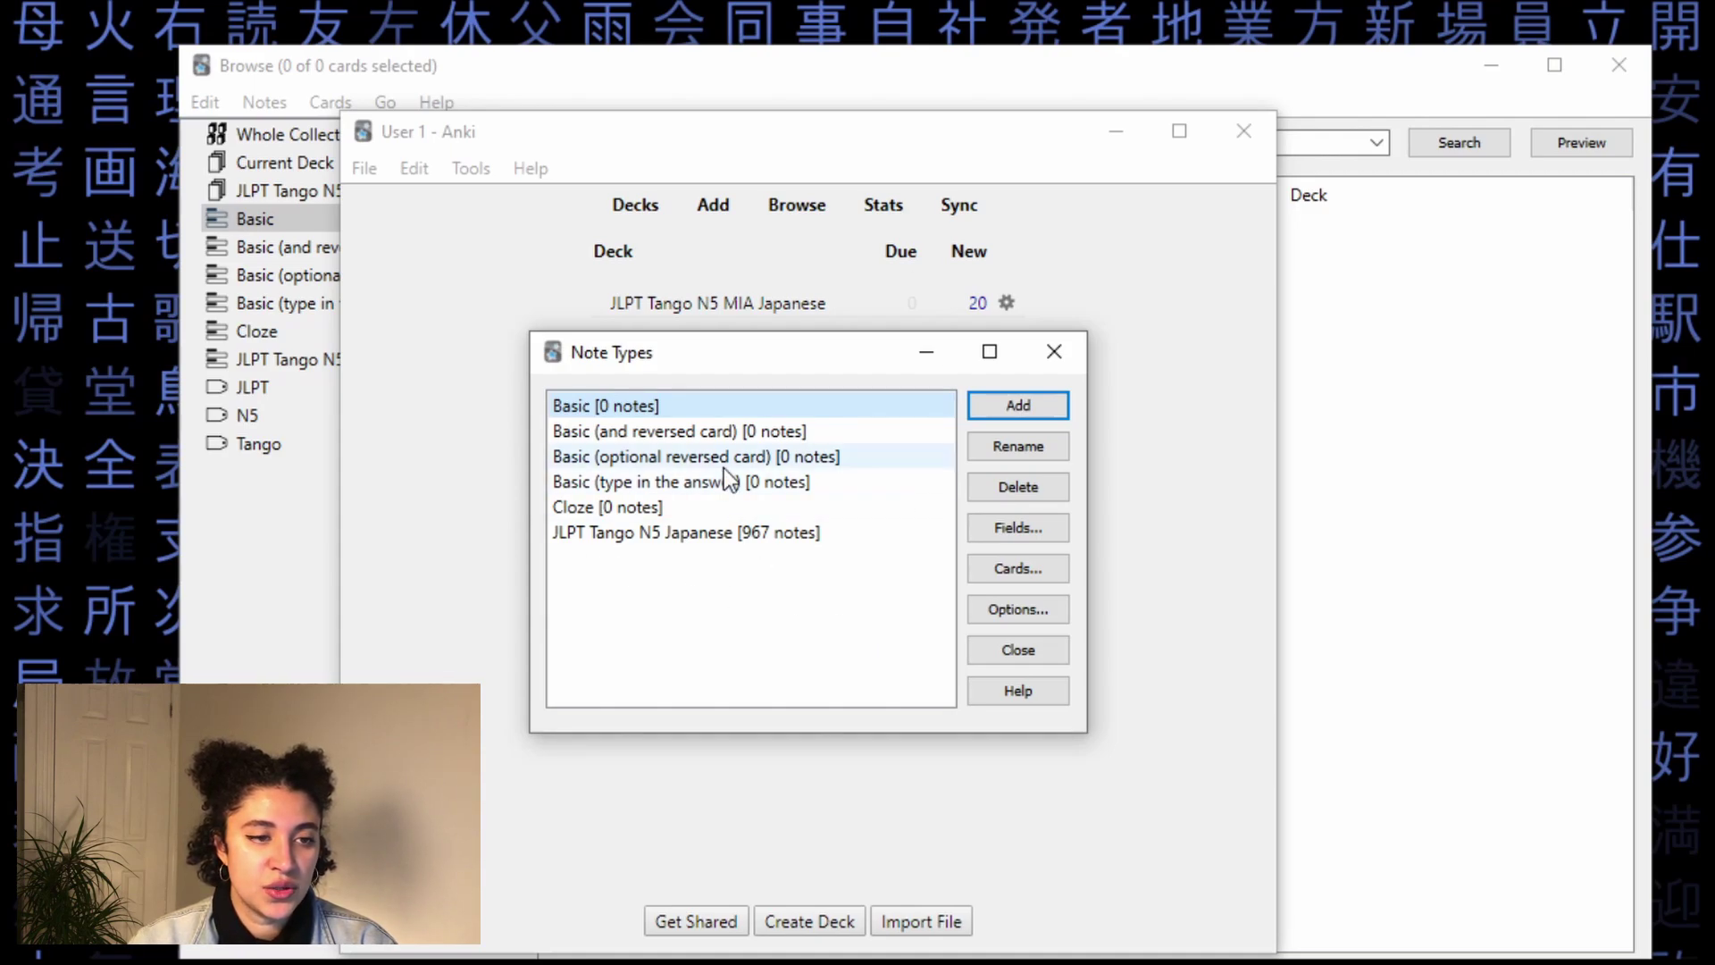
{"action": "left_click", "coordinate": [1052, 489]}
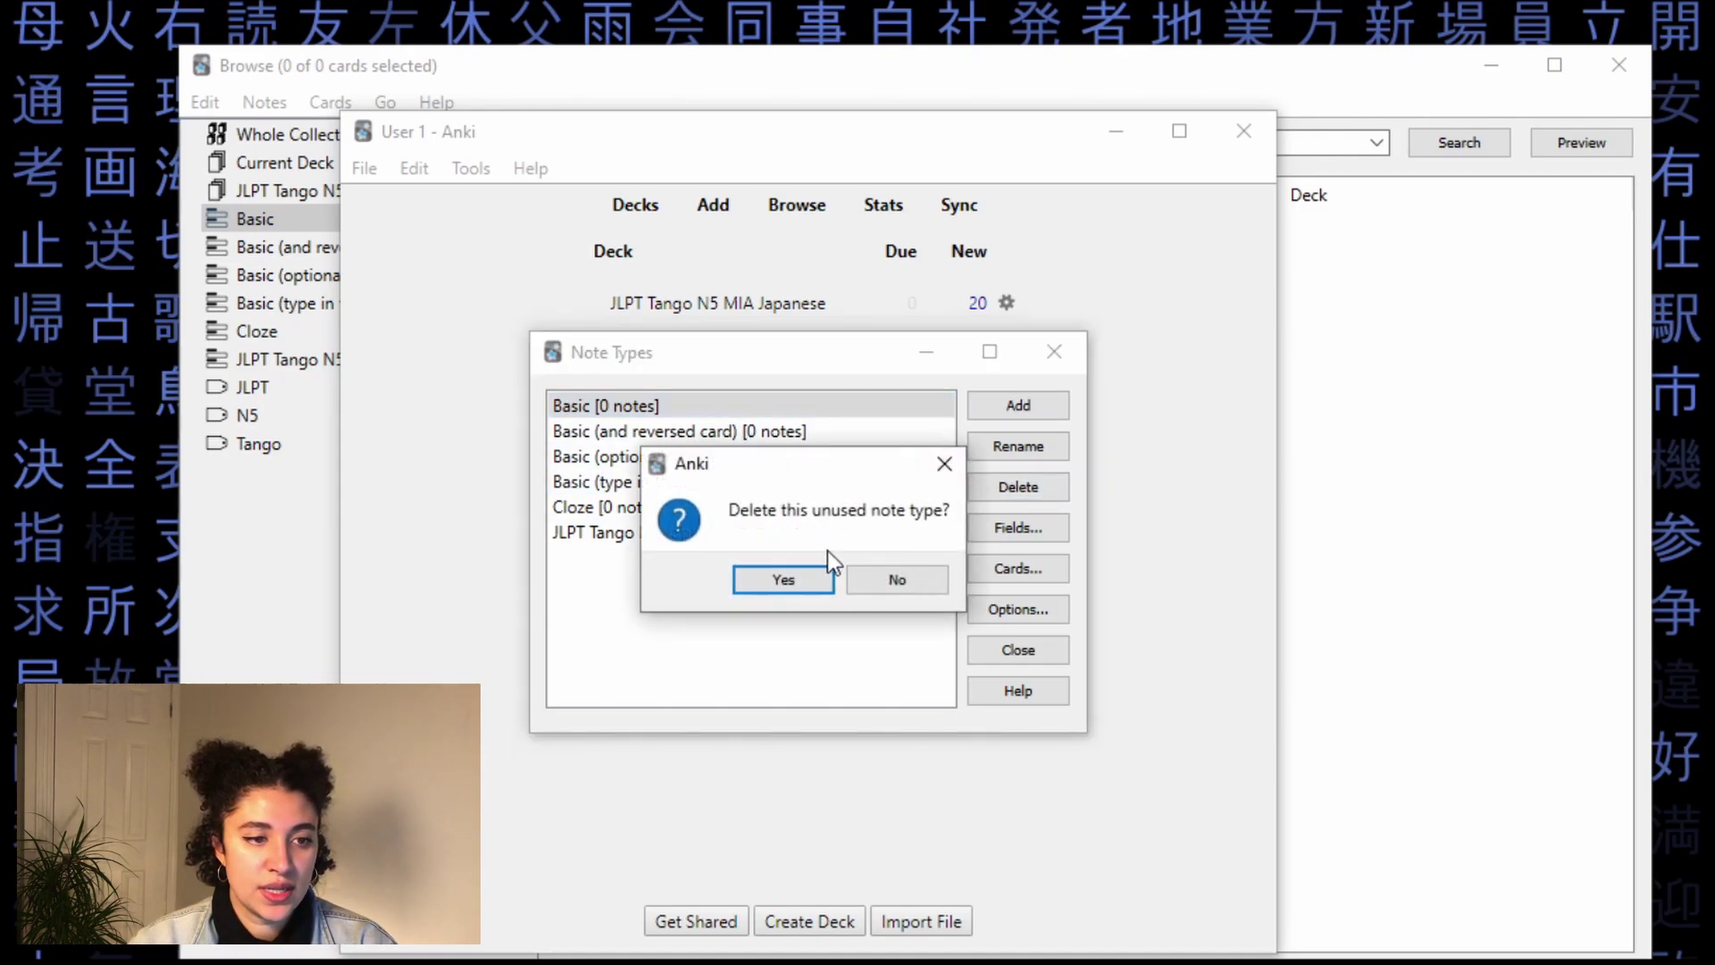
{"action": "left_click", "coordinate": [808, 581]}
{"action": "left_click", "coordinate": [1028, 496]}
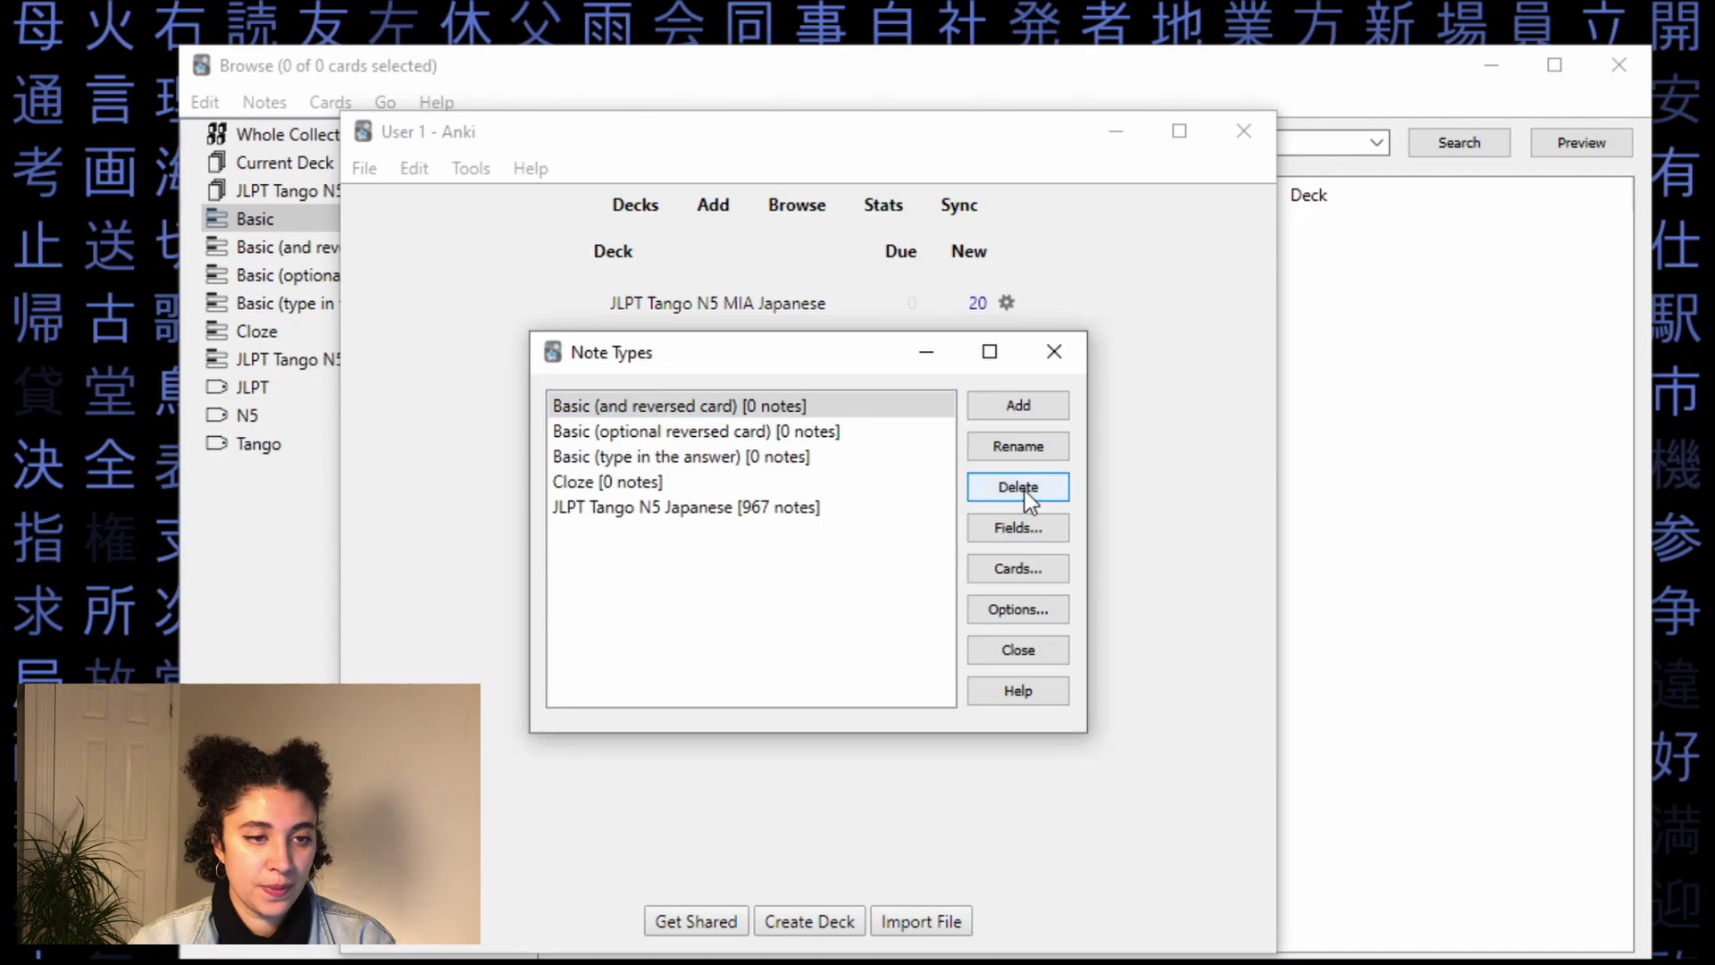
{"action": "key", "text": "Return"}
{"action": "key", "text": "Return"}
{"action": "key", "text": "Return"}
{"action": "key", "text": "Return"}
{"action": "key", "text": "Return"}
{"action": "key", "text": "Return"}
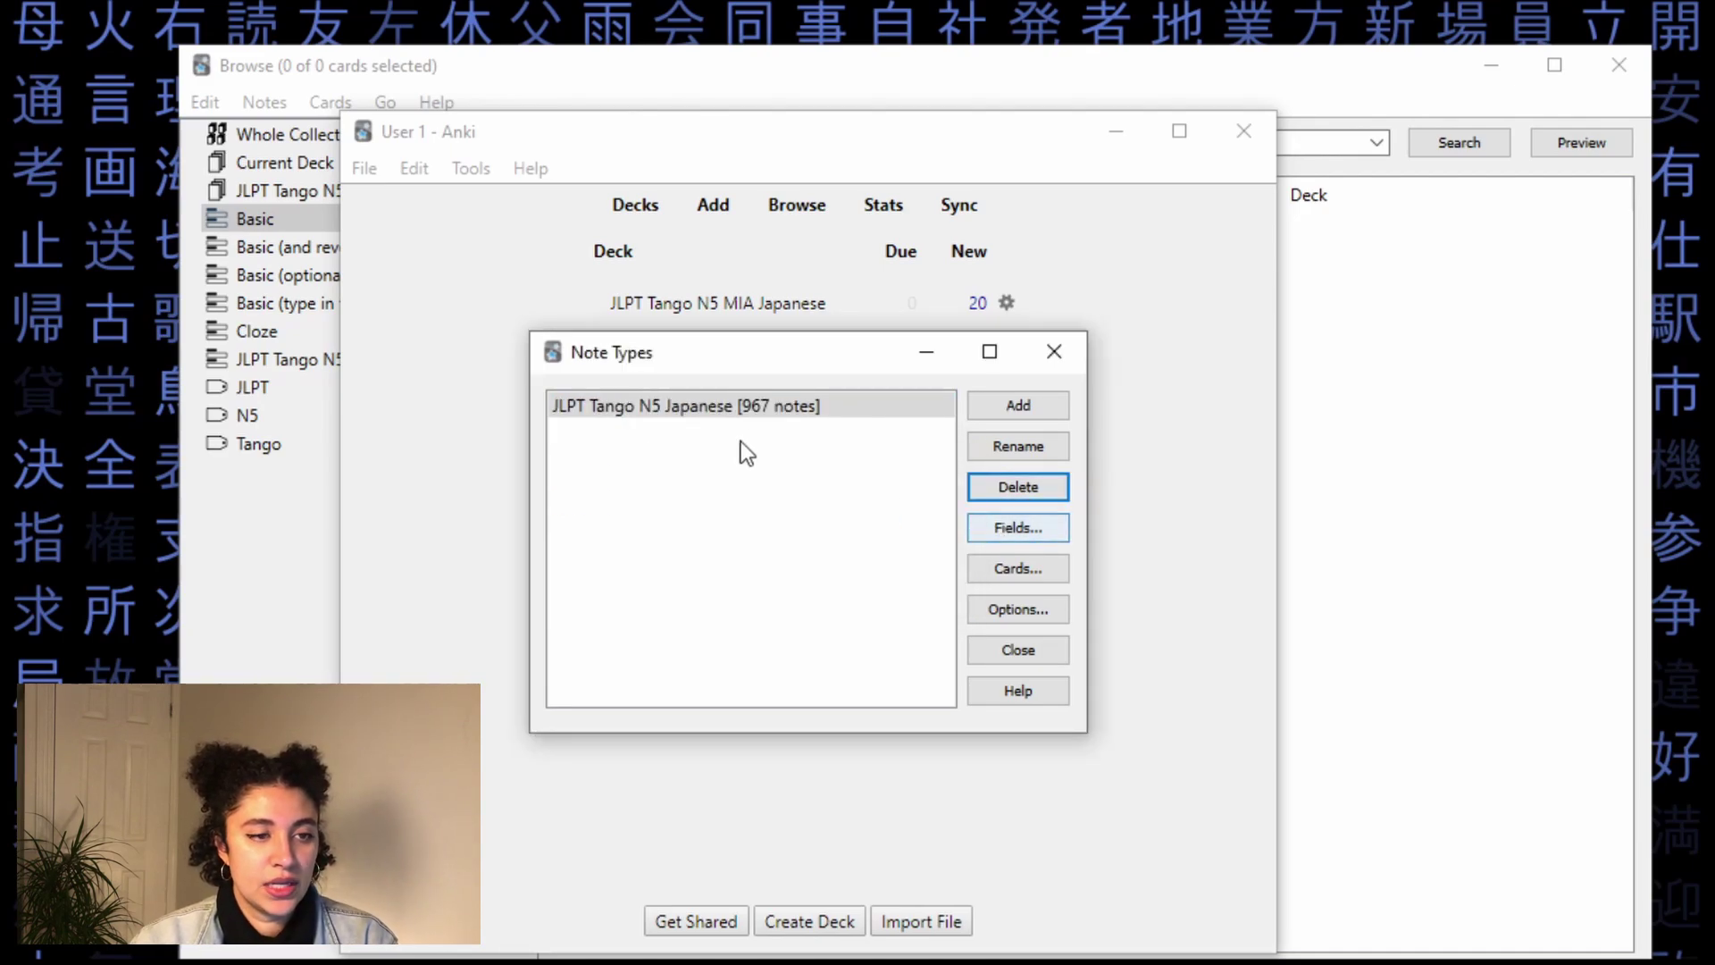
{"action": "left_click", "coordinate": [1052, 352]}
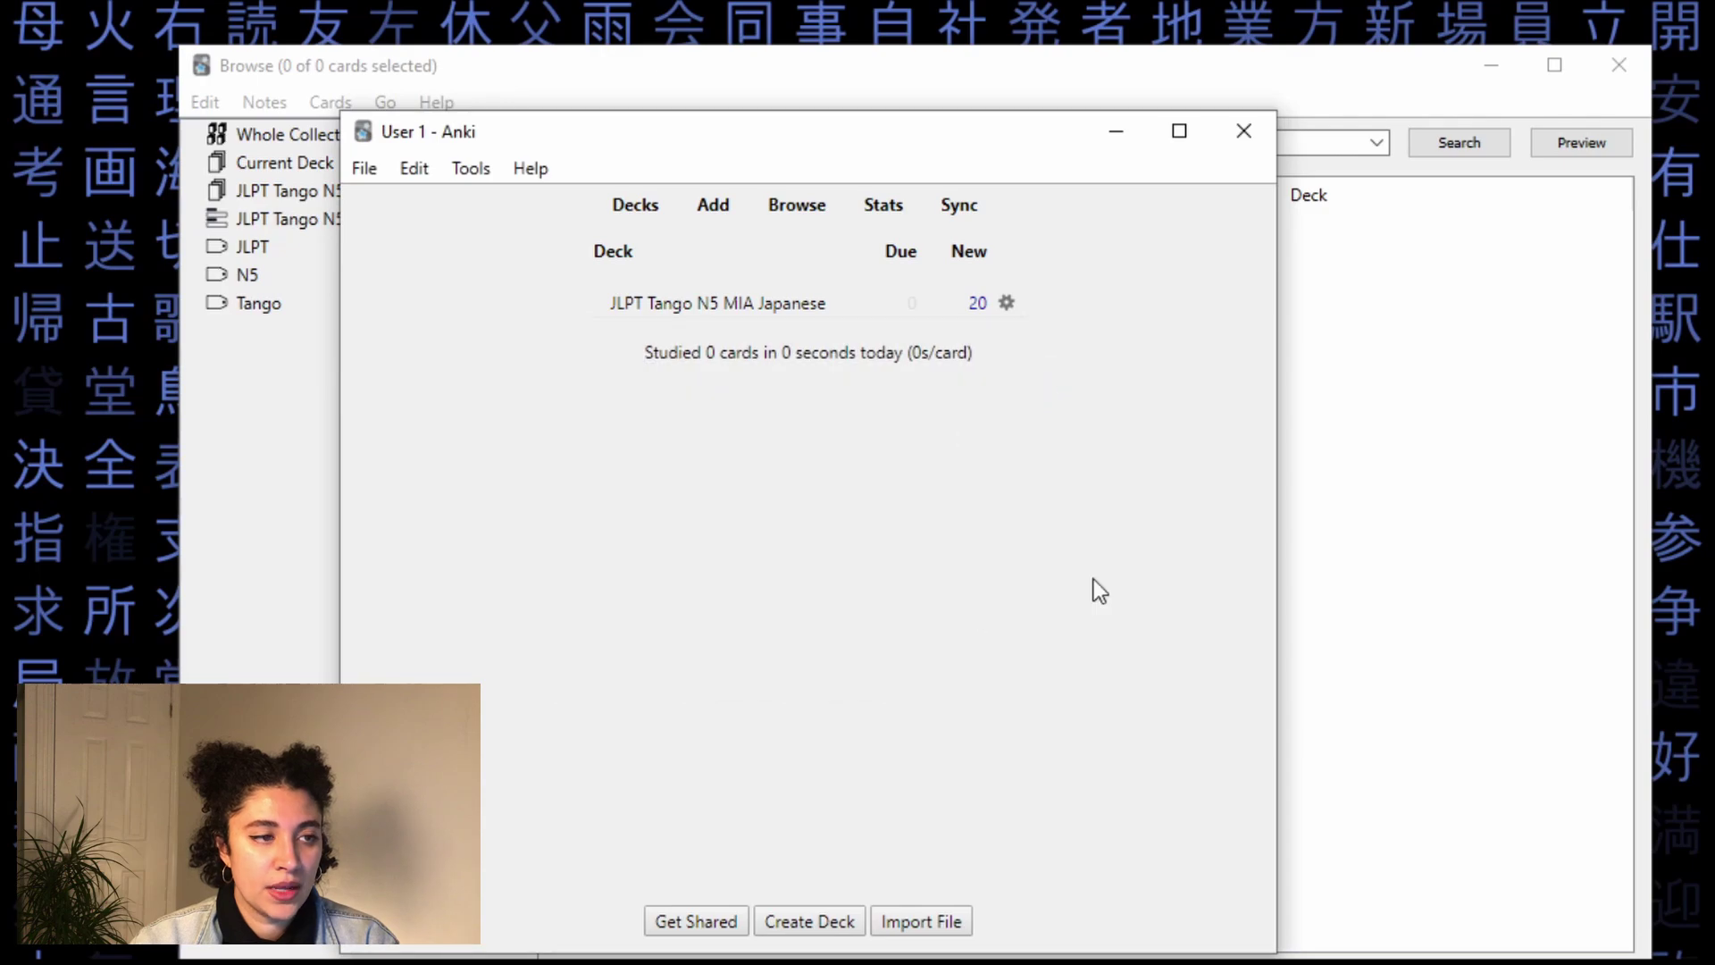
- Browse the cards by tag, checking the lists for JLPT and Tango and opening a few of the JLPT-tagged cards
{"action": "left_click", "coordinate": [1001, 77]}
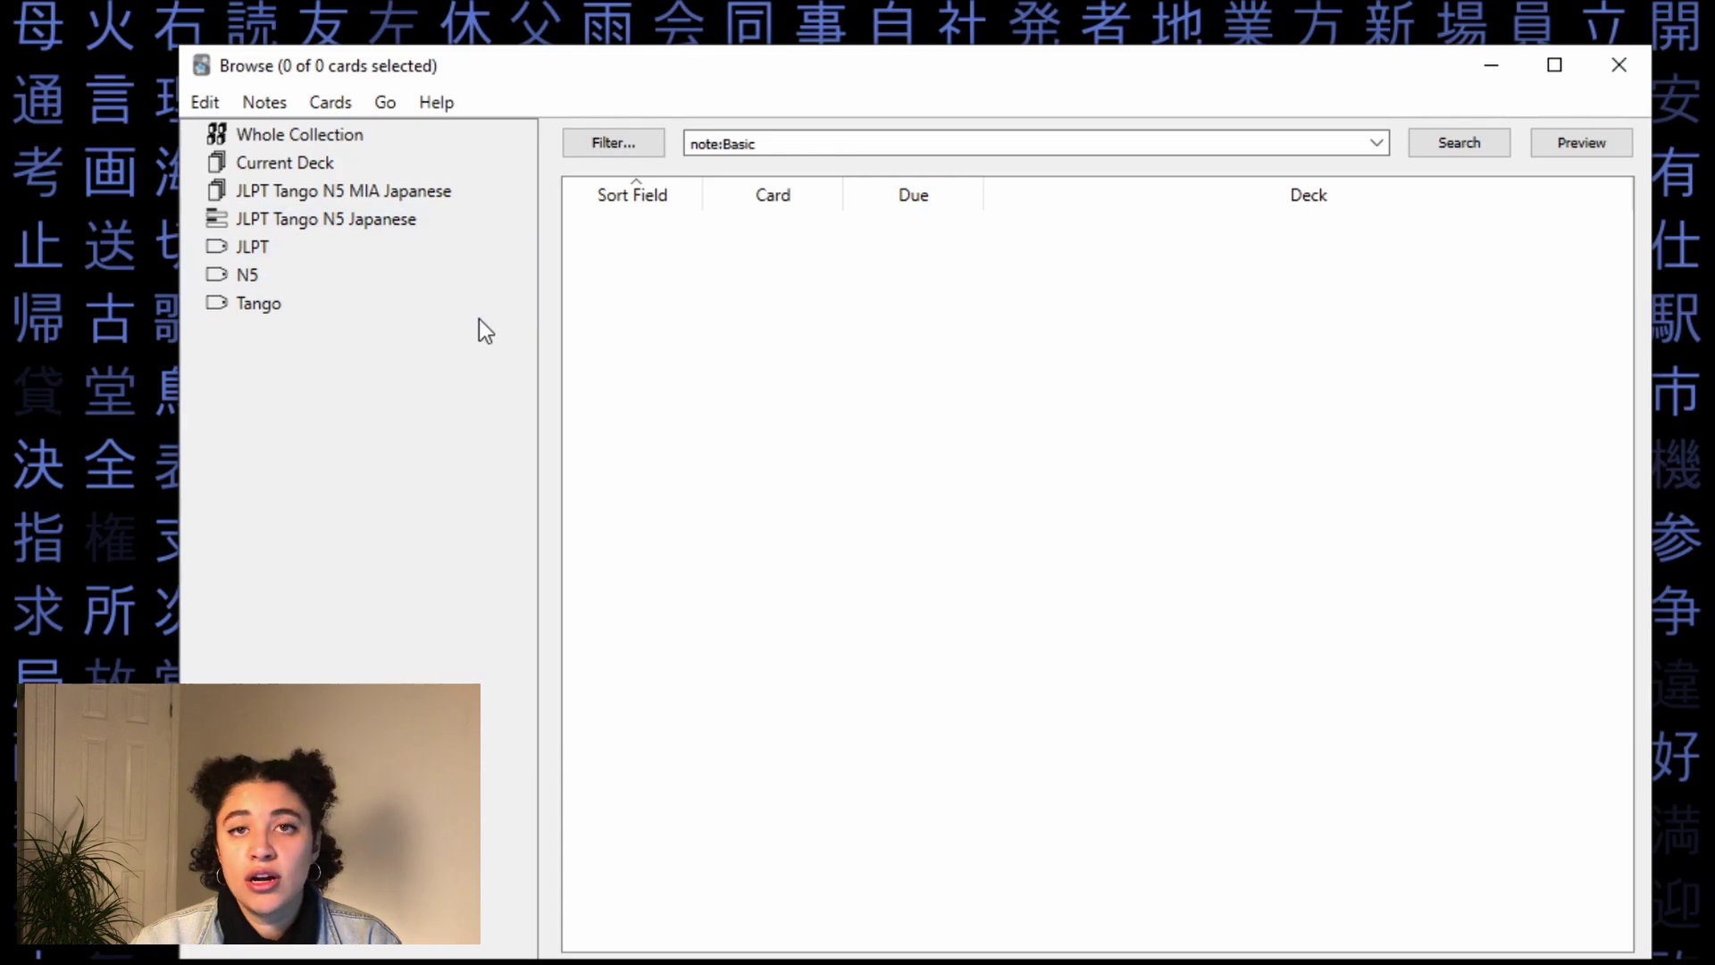
{"action": "left_click", "coordinate": [468, 252]}
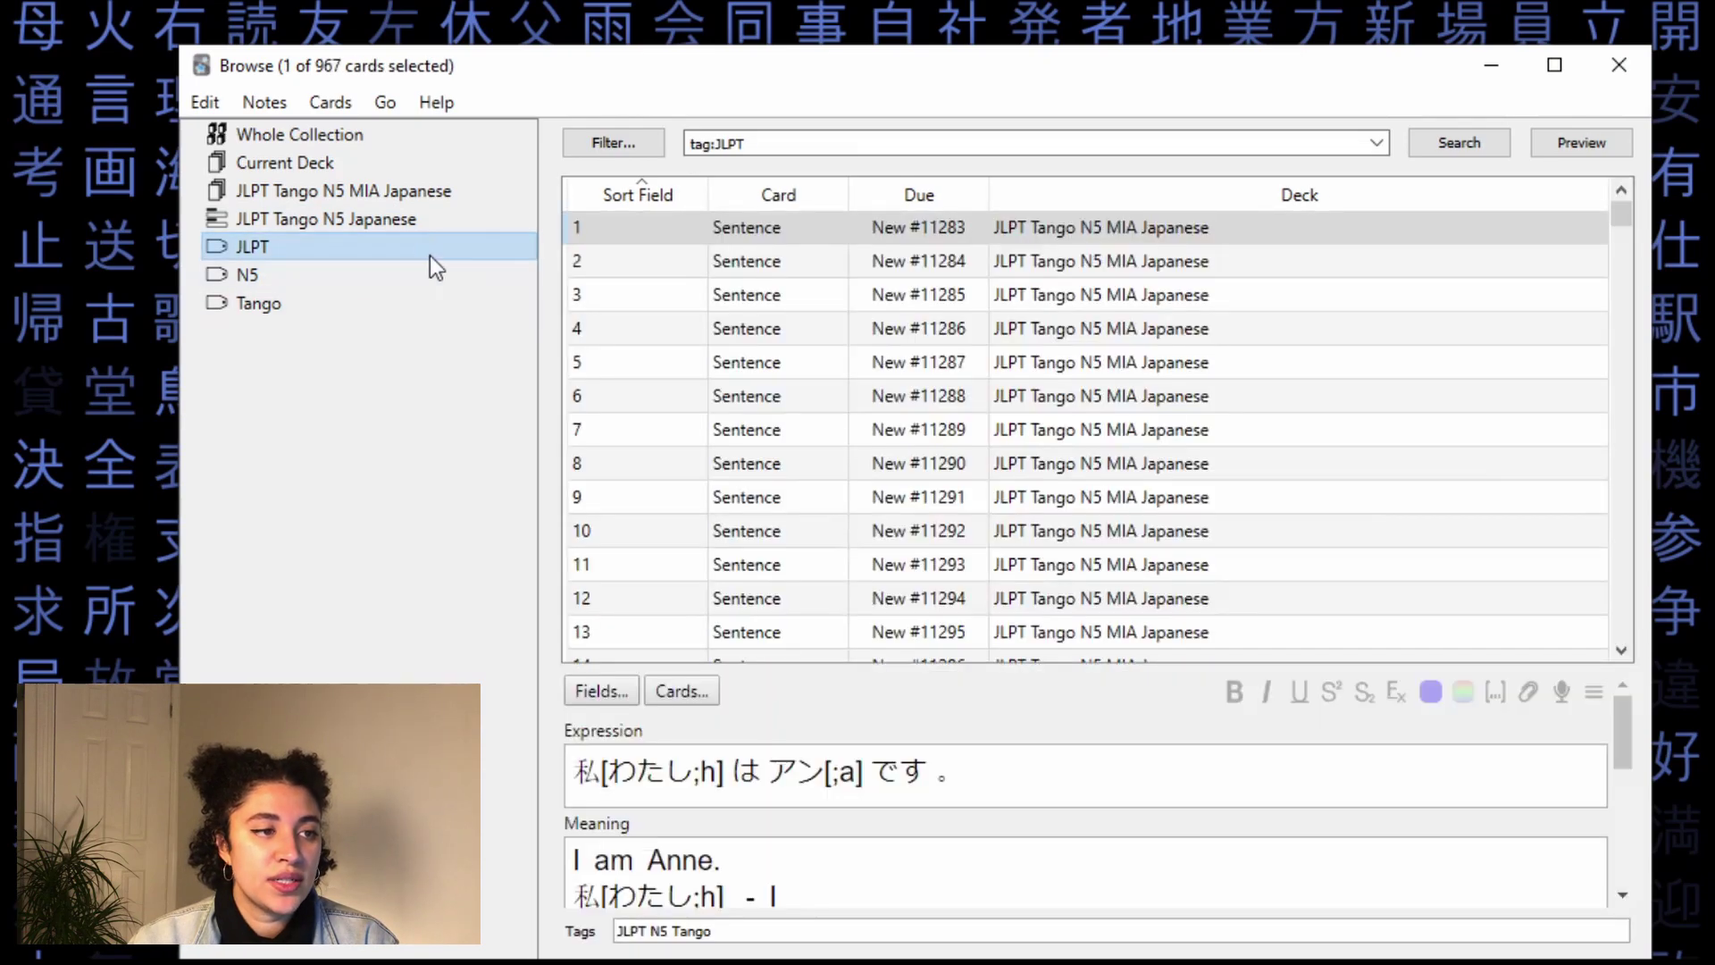
{"action": "scroll", "coordinate": [893, 393], "scroll_direction": "down", "scroll_amount": 4}
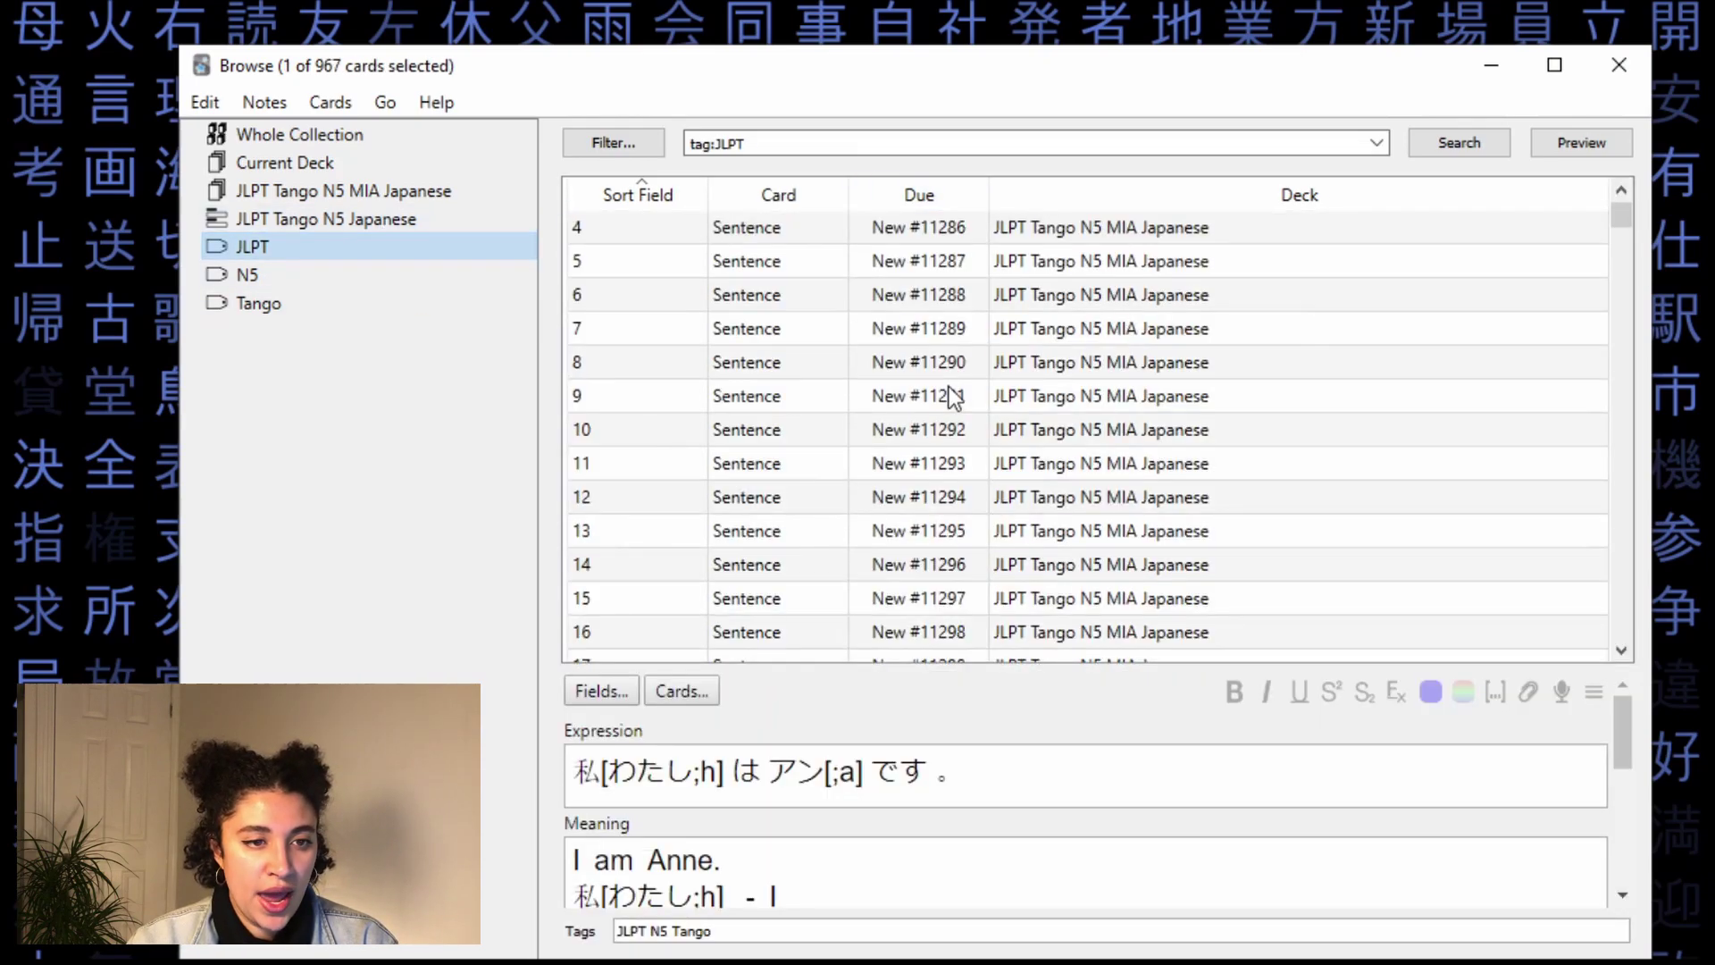
{"action": "left_click", "coordinate": [1036, 402]}
{"action": "left_click", "coordinate": [1058, 566]}
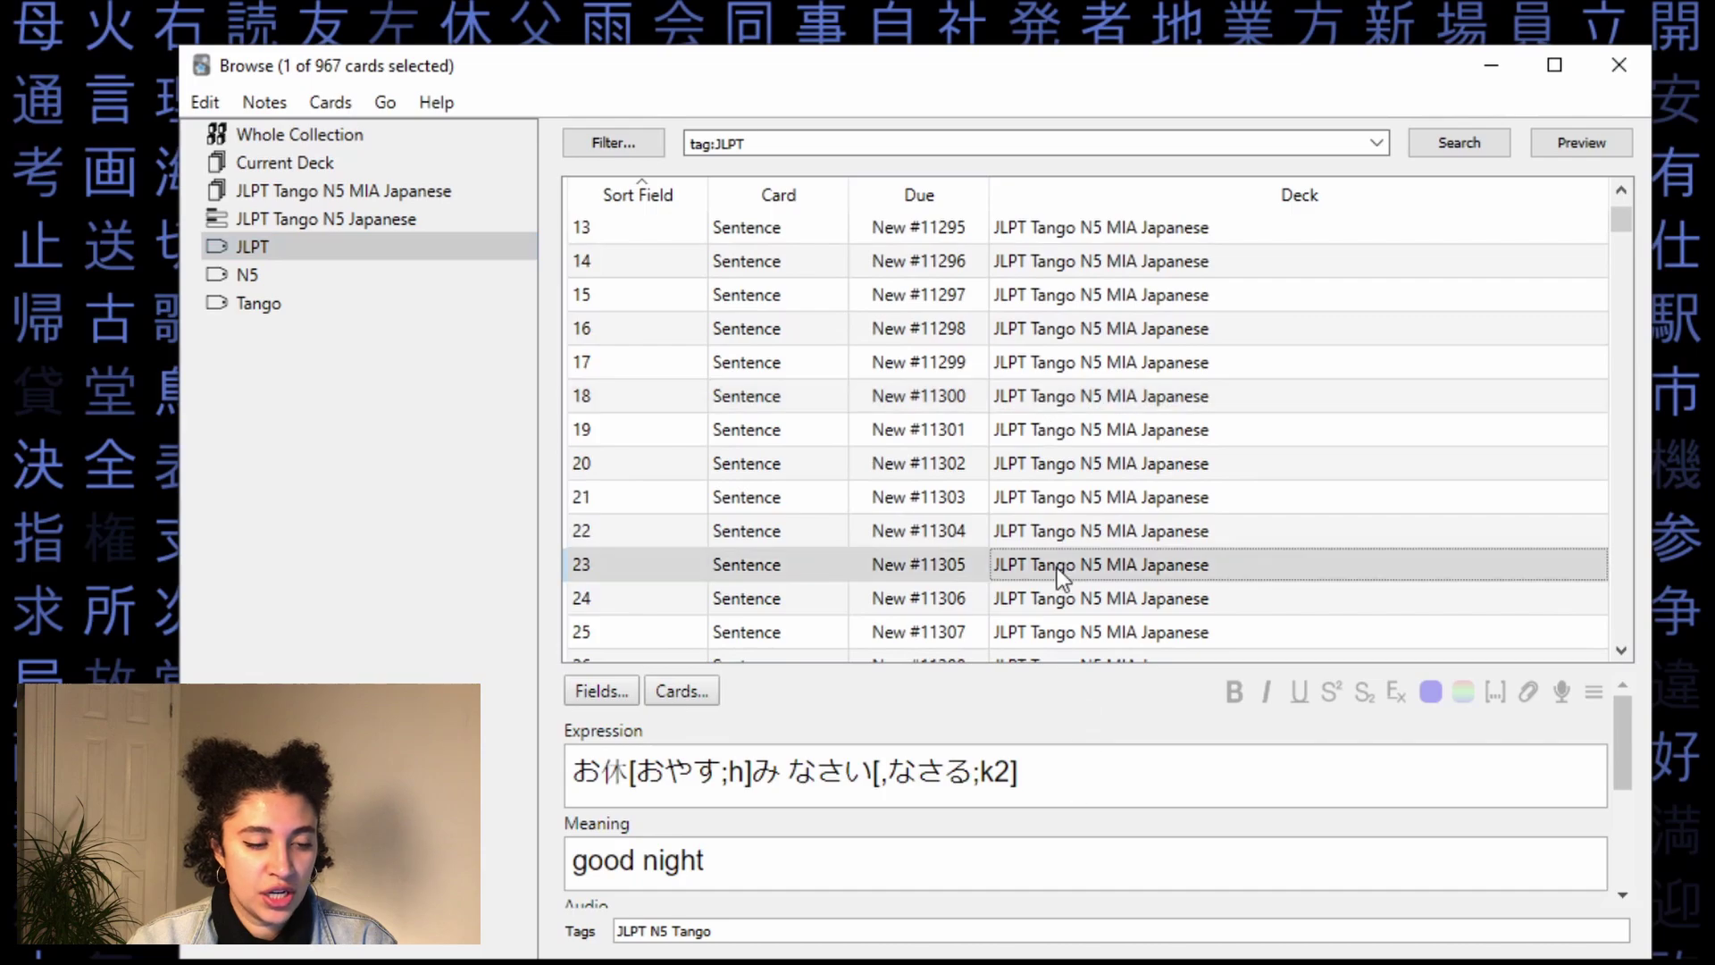
{"action": "scroll", "coordinate": [1052, 497], "scroll_direction": "up", "scroll_amount": 4}
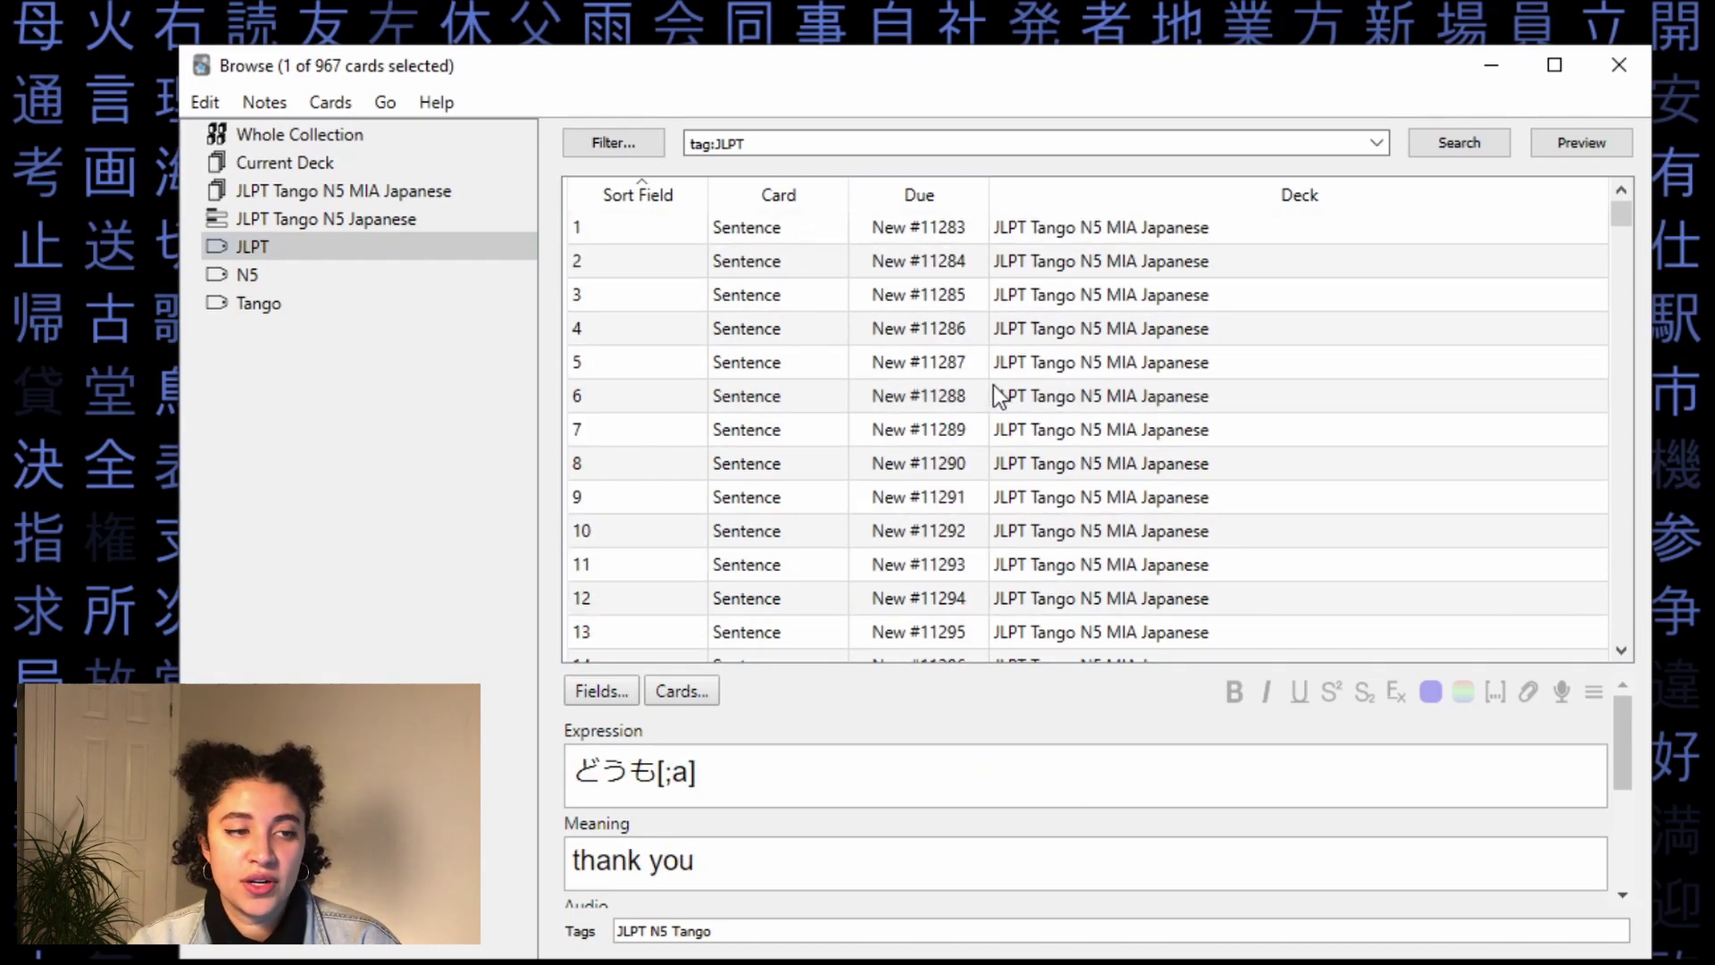
{"action": "left_click", "coordinate": [259, 303]}
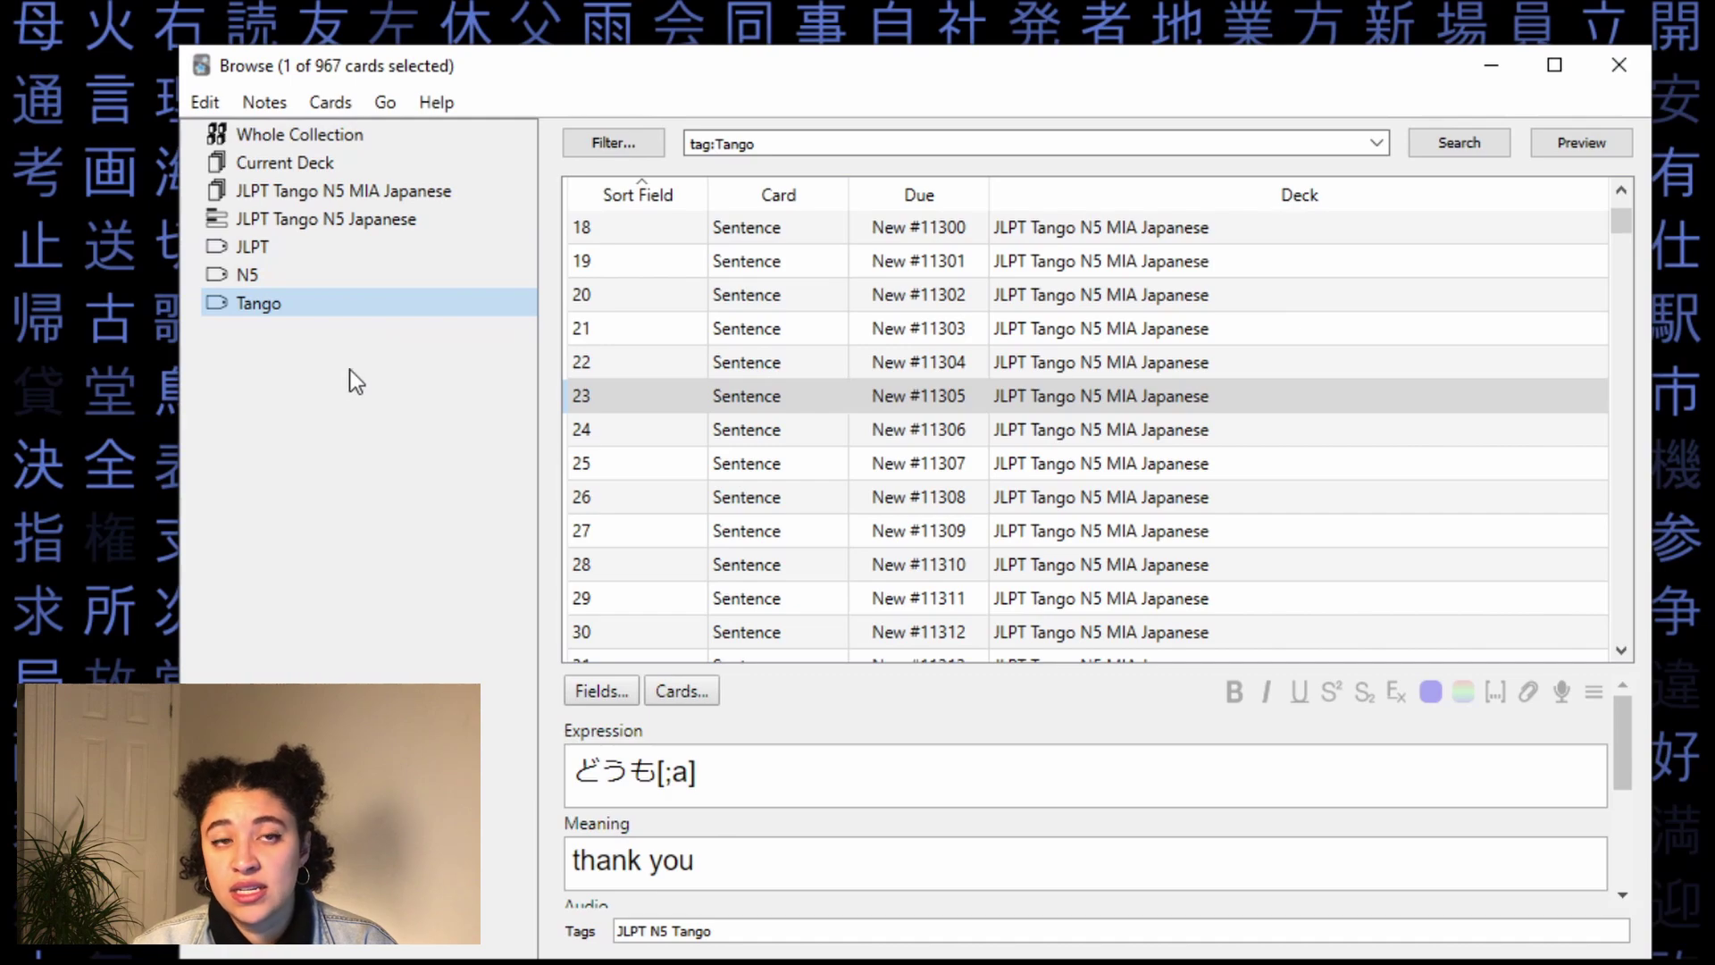
{"action": "left_click", "coordinate": [253, 246]}
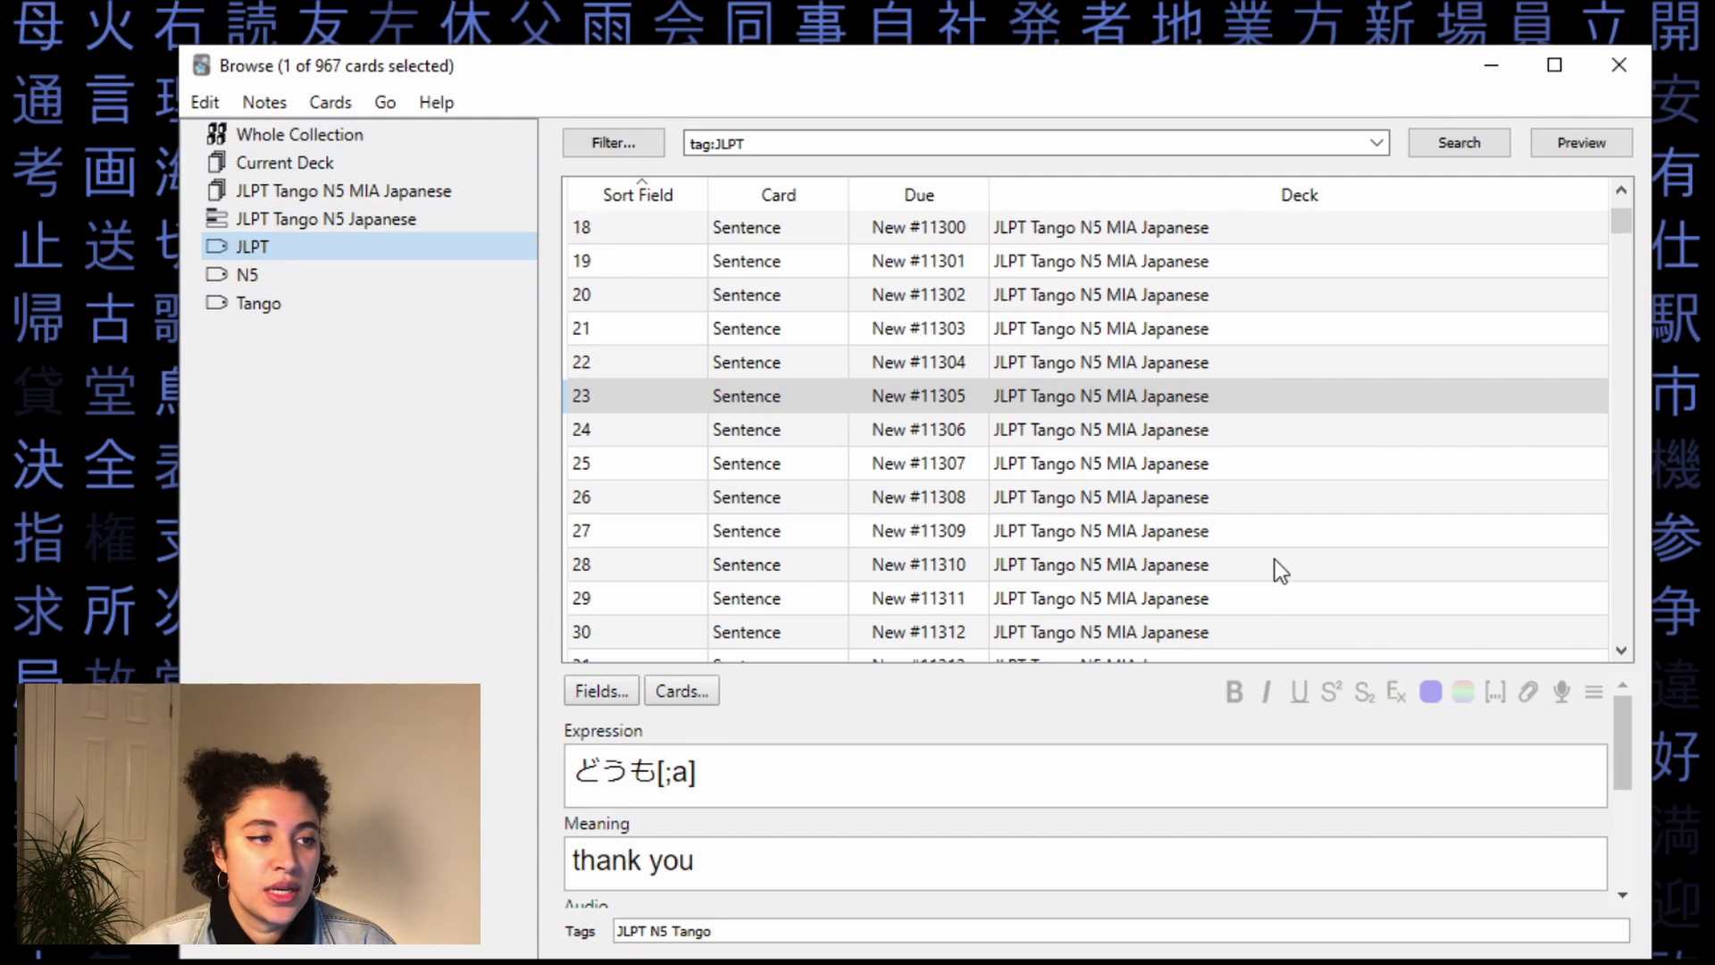
{"action": "scroll", "coordinate": [1153, 518], "scroll_direction": "up", "scroll_amount": 1}
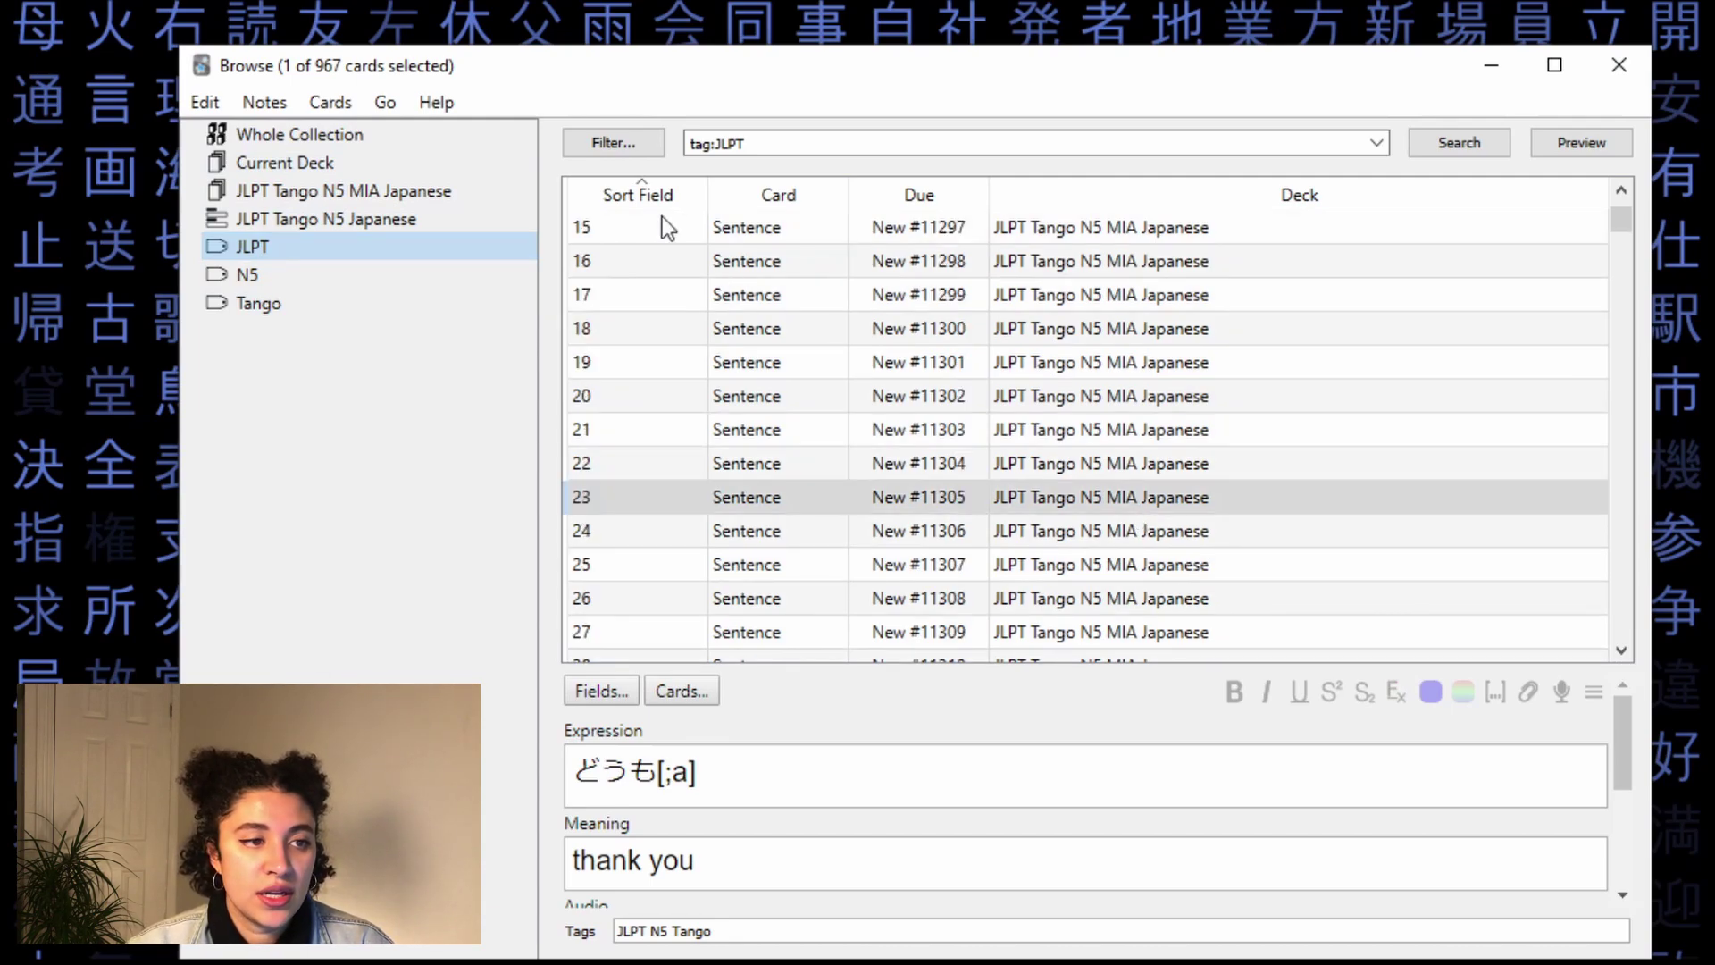
- Add the tag hello to the さようなら (goodbye) note, card 16
{"action": "left_click", "coordinate": [683, 266]}
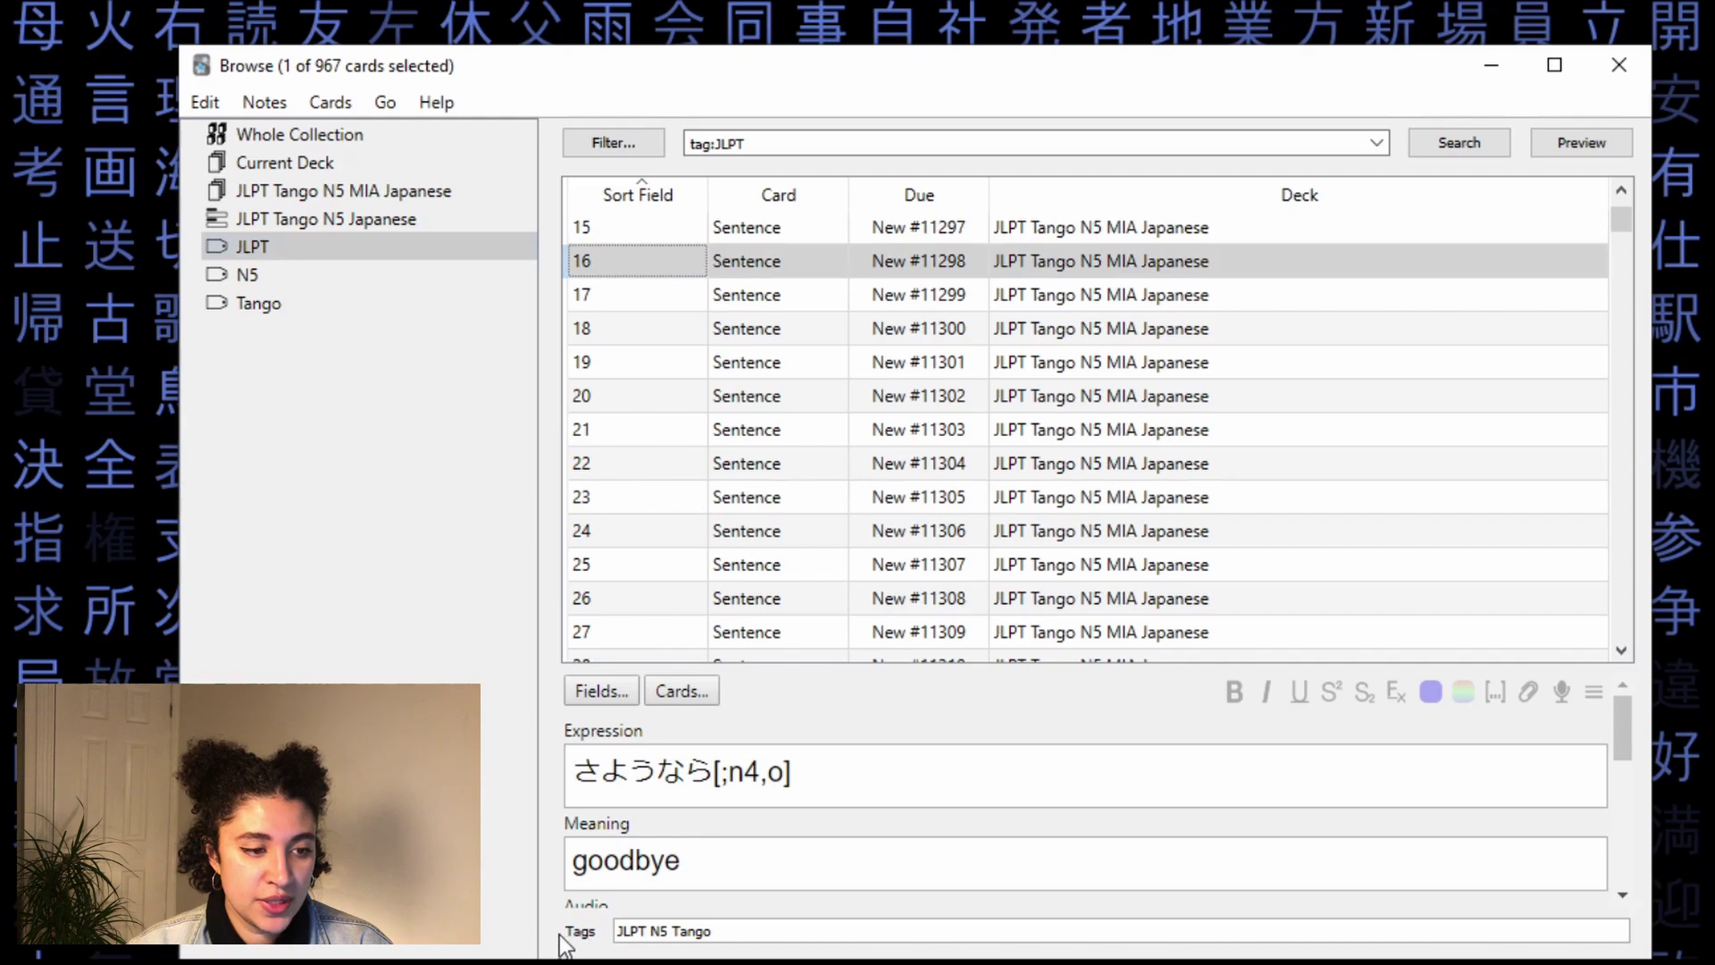
{"action": "left_click", "coordinate": [756, 931]}
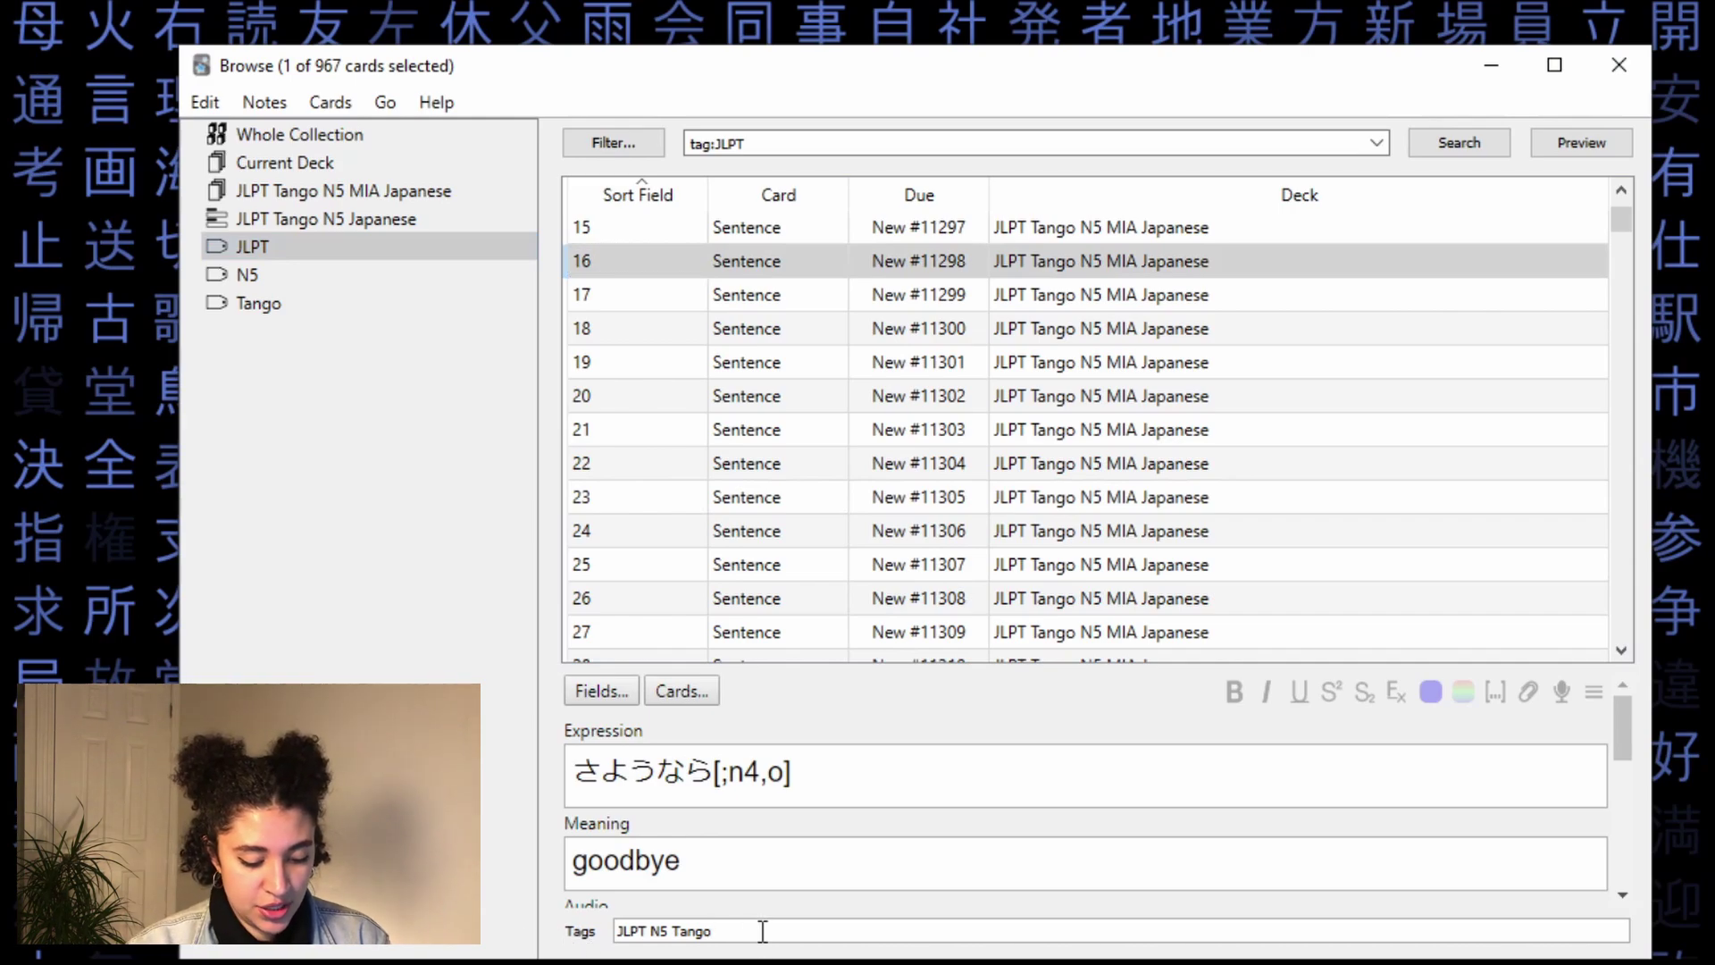
{"action": "type", "text": "hello"}
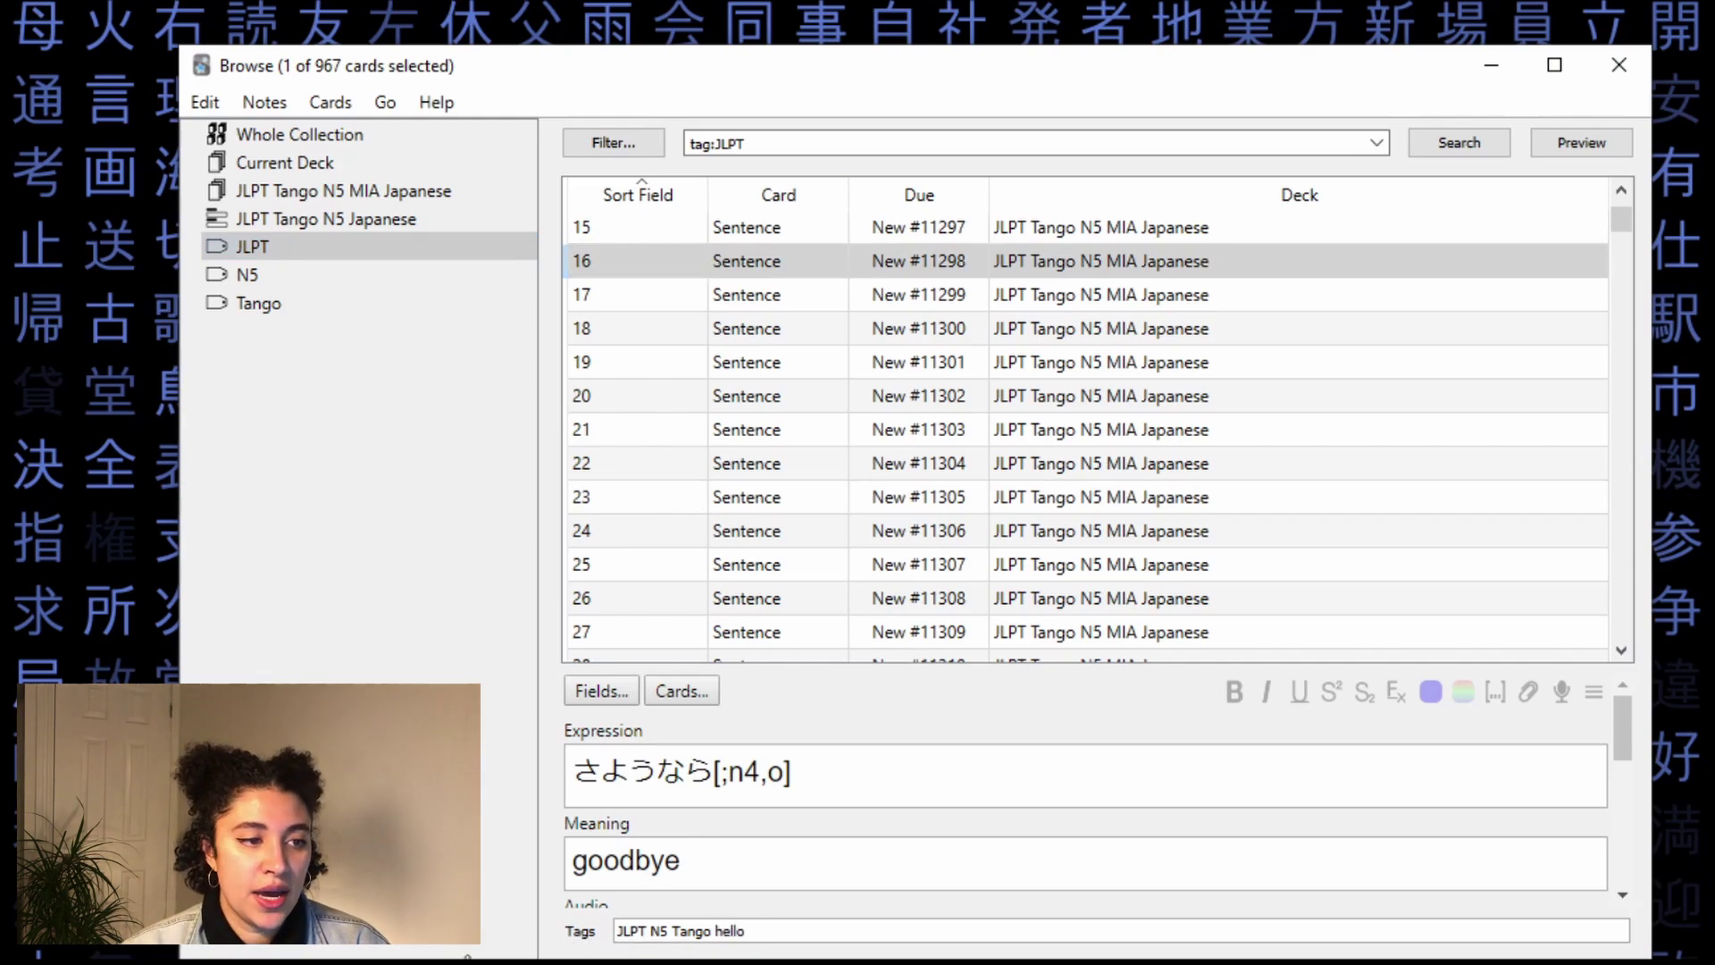
{"action": "left_click", "coordinate": [481, 811]}
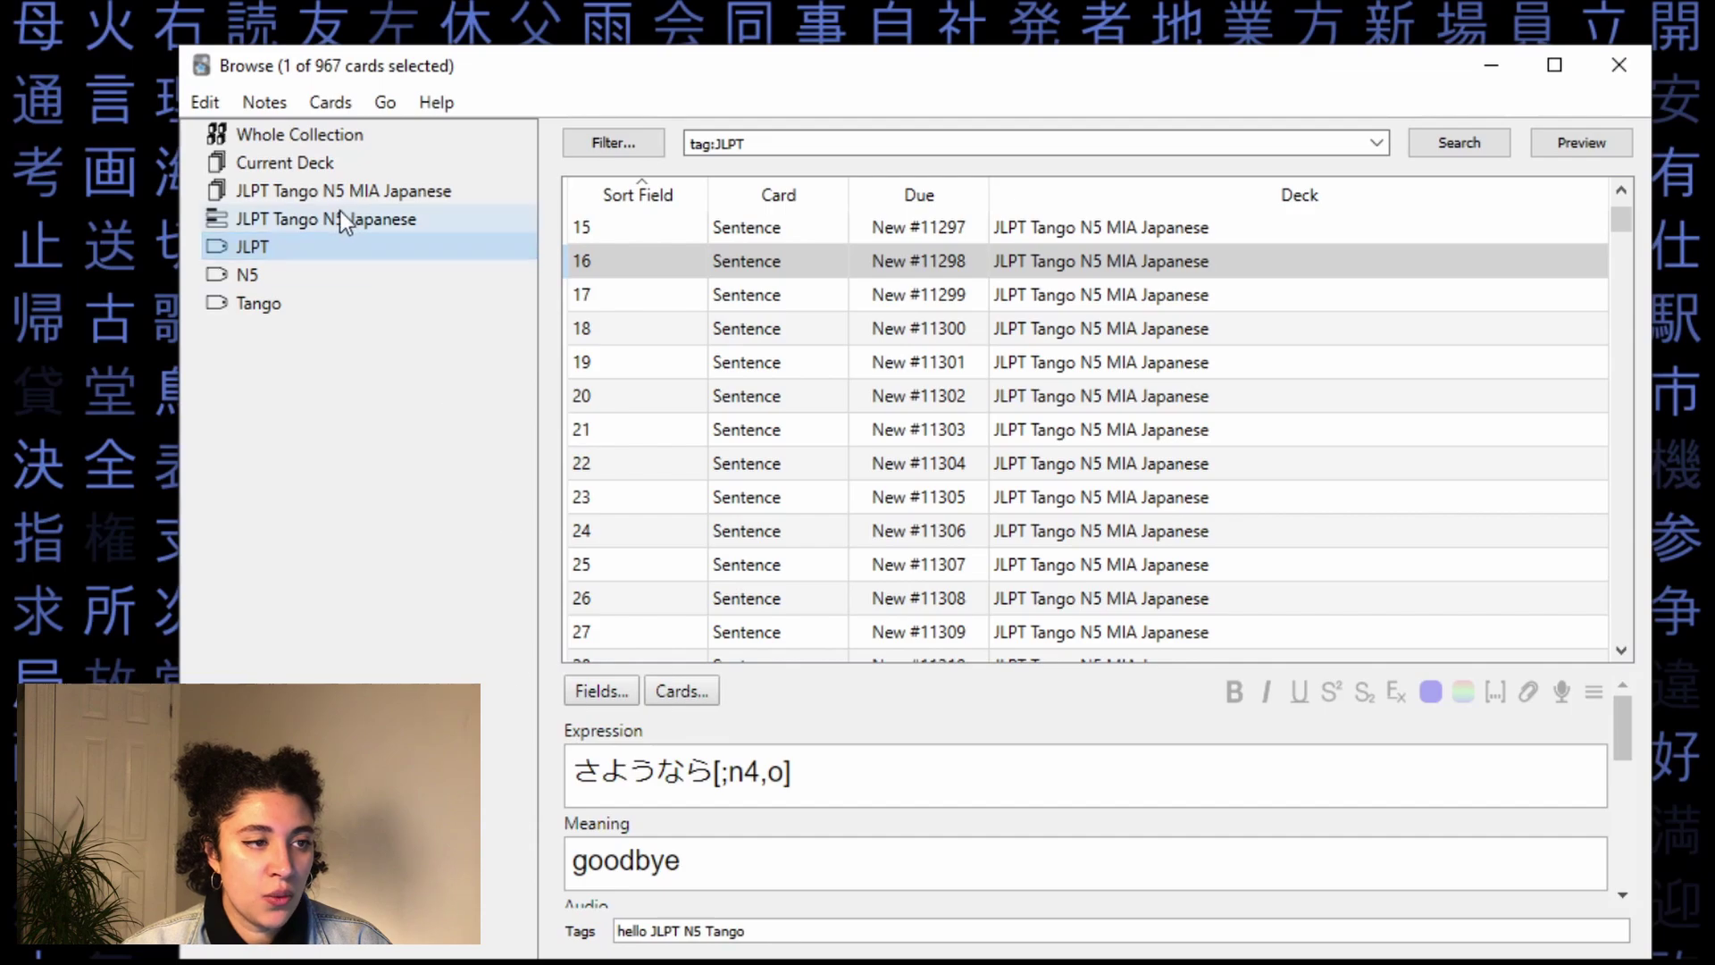
- Reopen the card browser to refresh its tag list and show the cards tagged hello
{"action": "left_click", "coordinate": [1619, 89]}
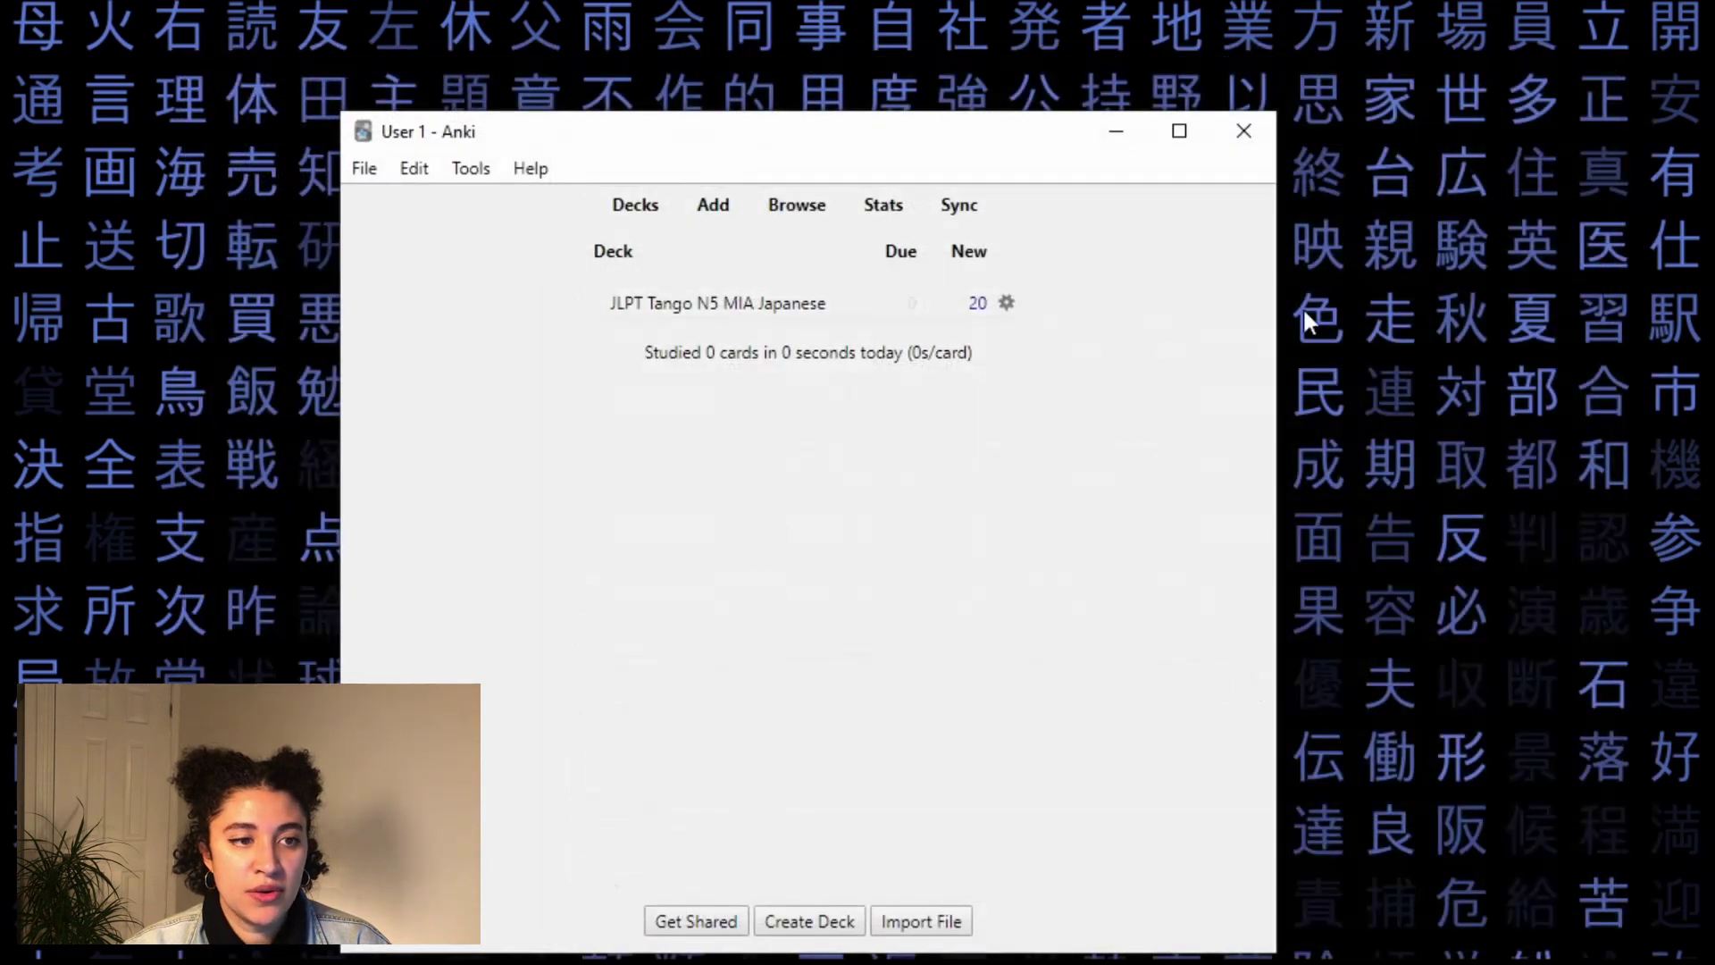
{"action": "left_click", "coordinate": [798, 207]}
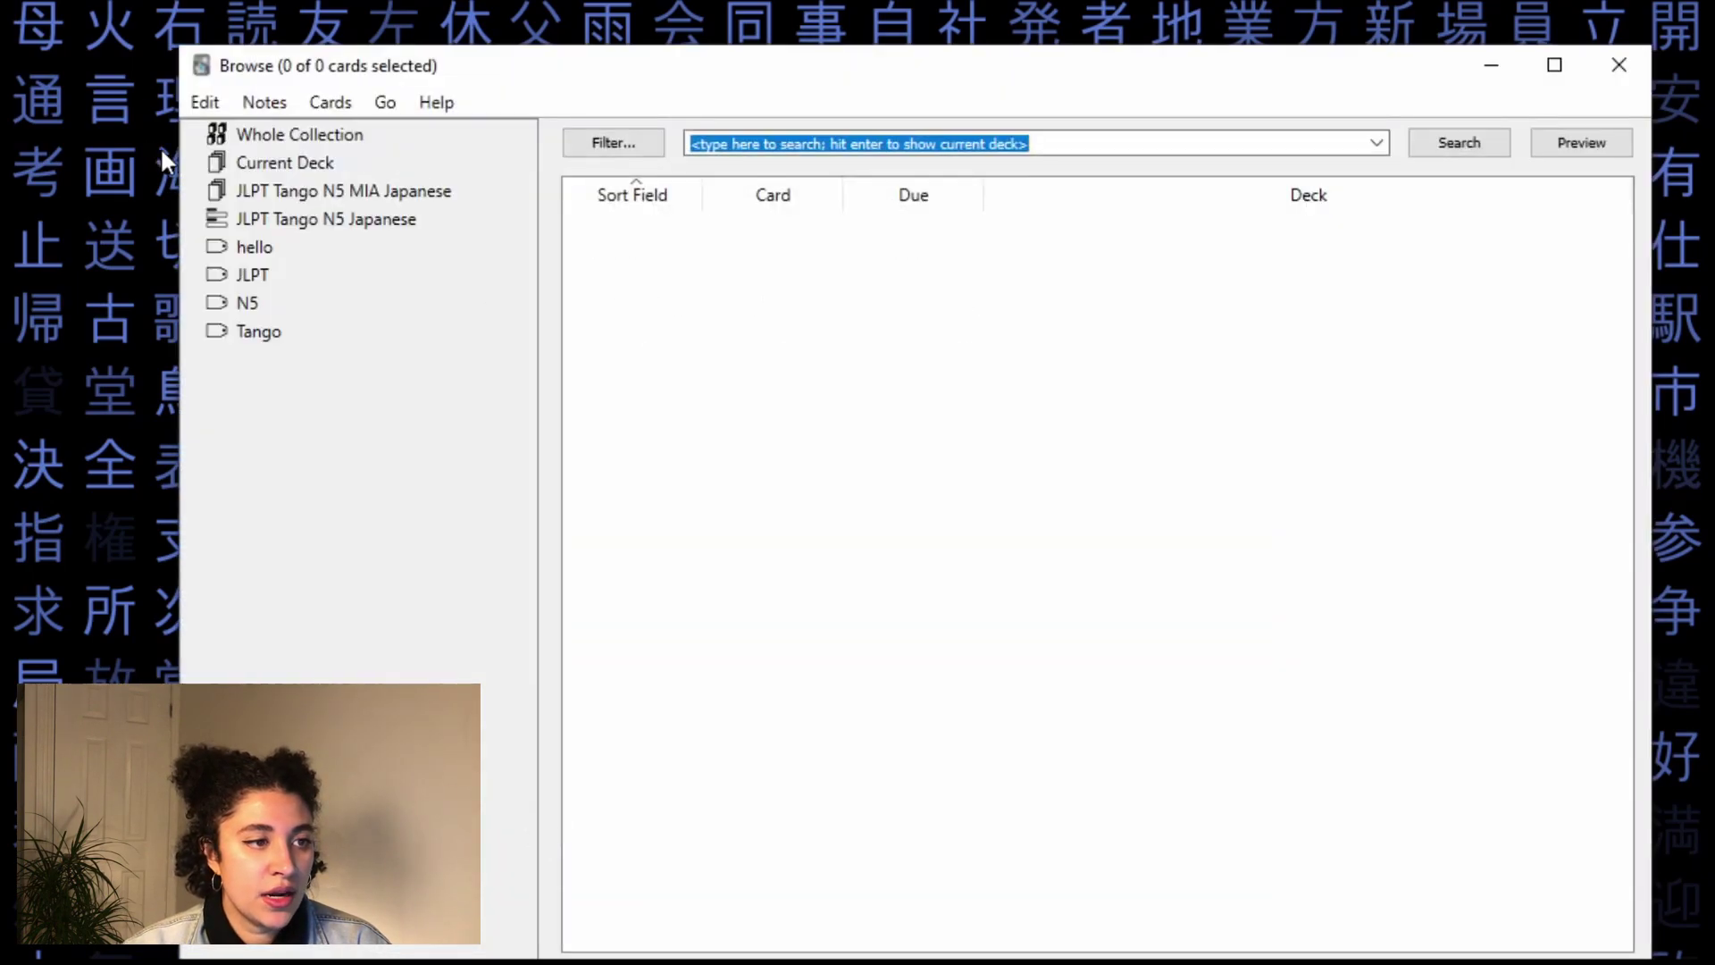
{"action": "left_click", "coordinate": [259, 241]}
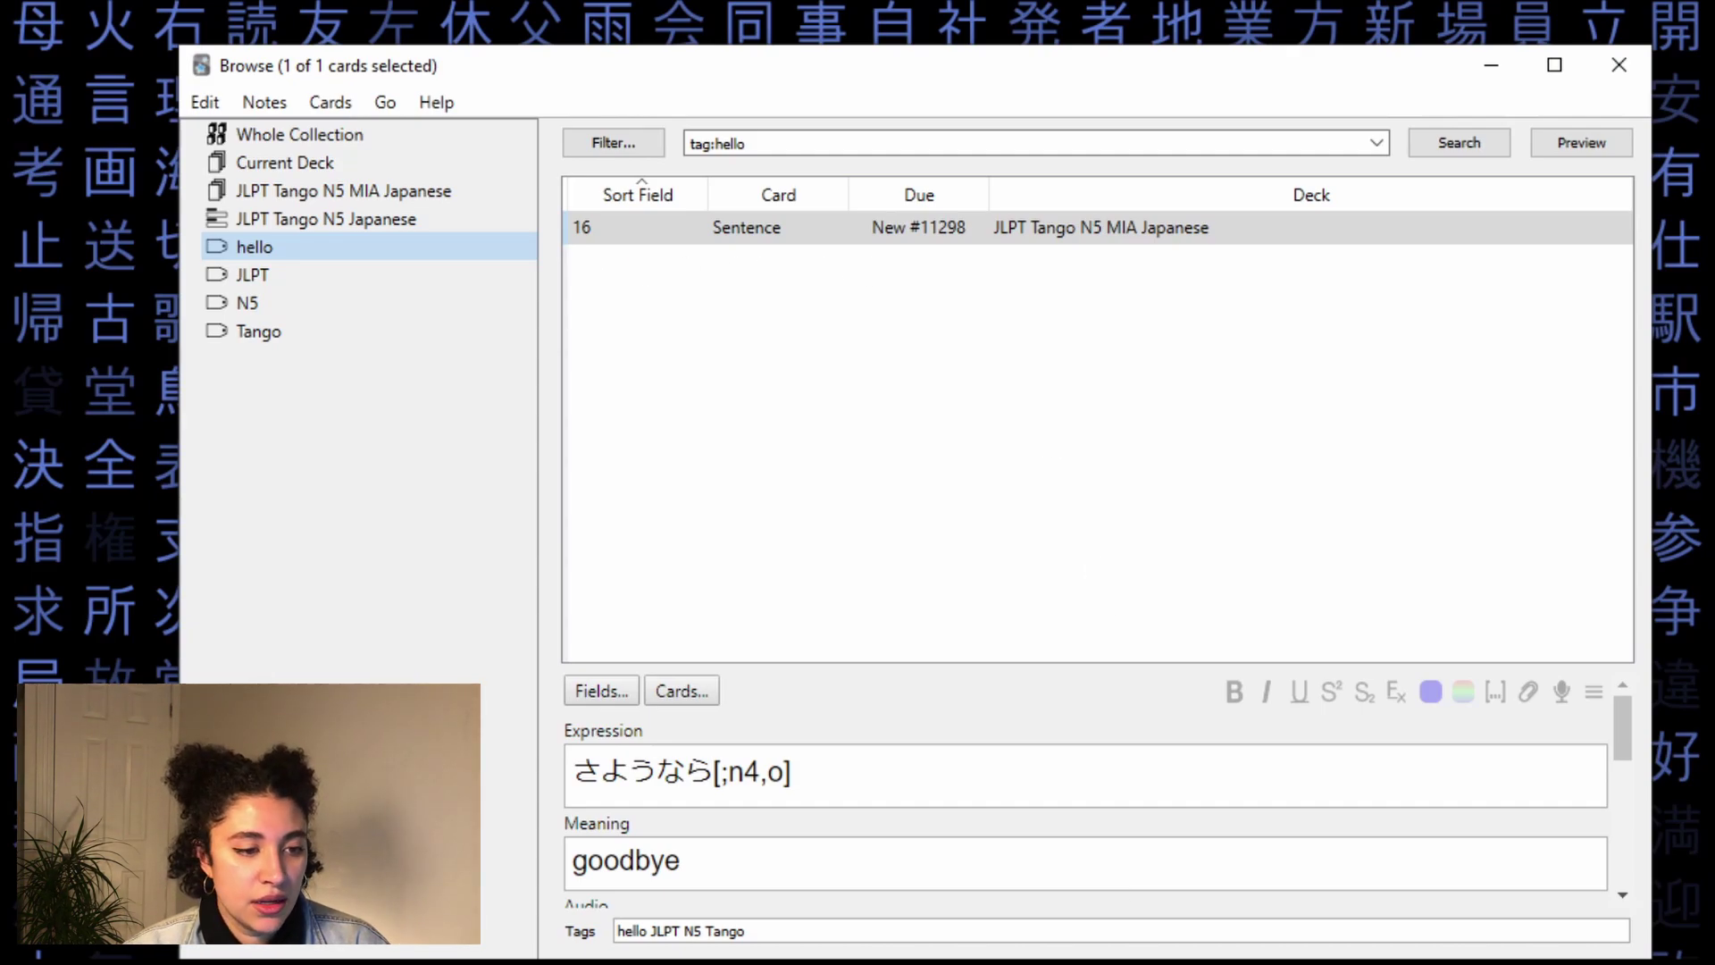
- Remove the hello tag from the さようなら note
{"action": "left_click_drag", "start_coordinate": [648, 932], "coordinate": [568, 951]}
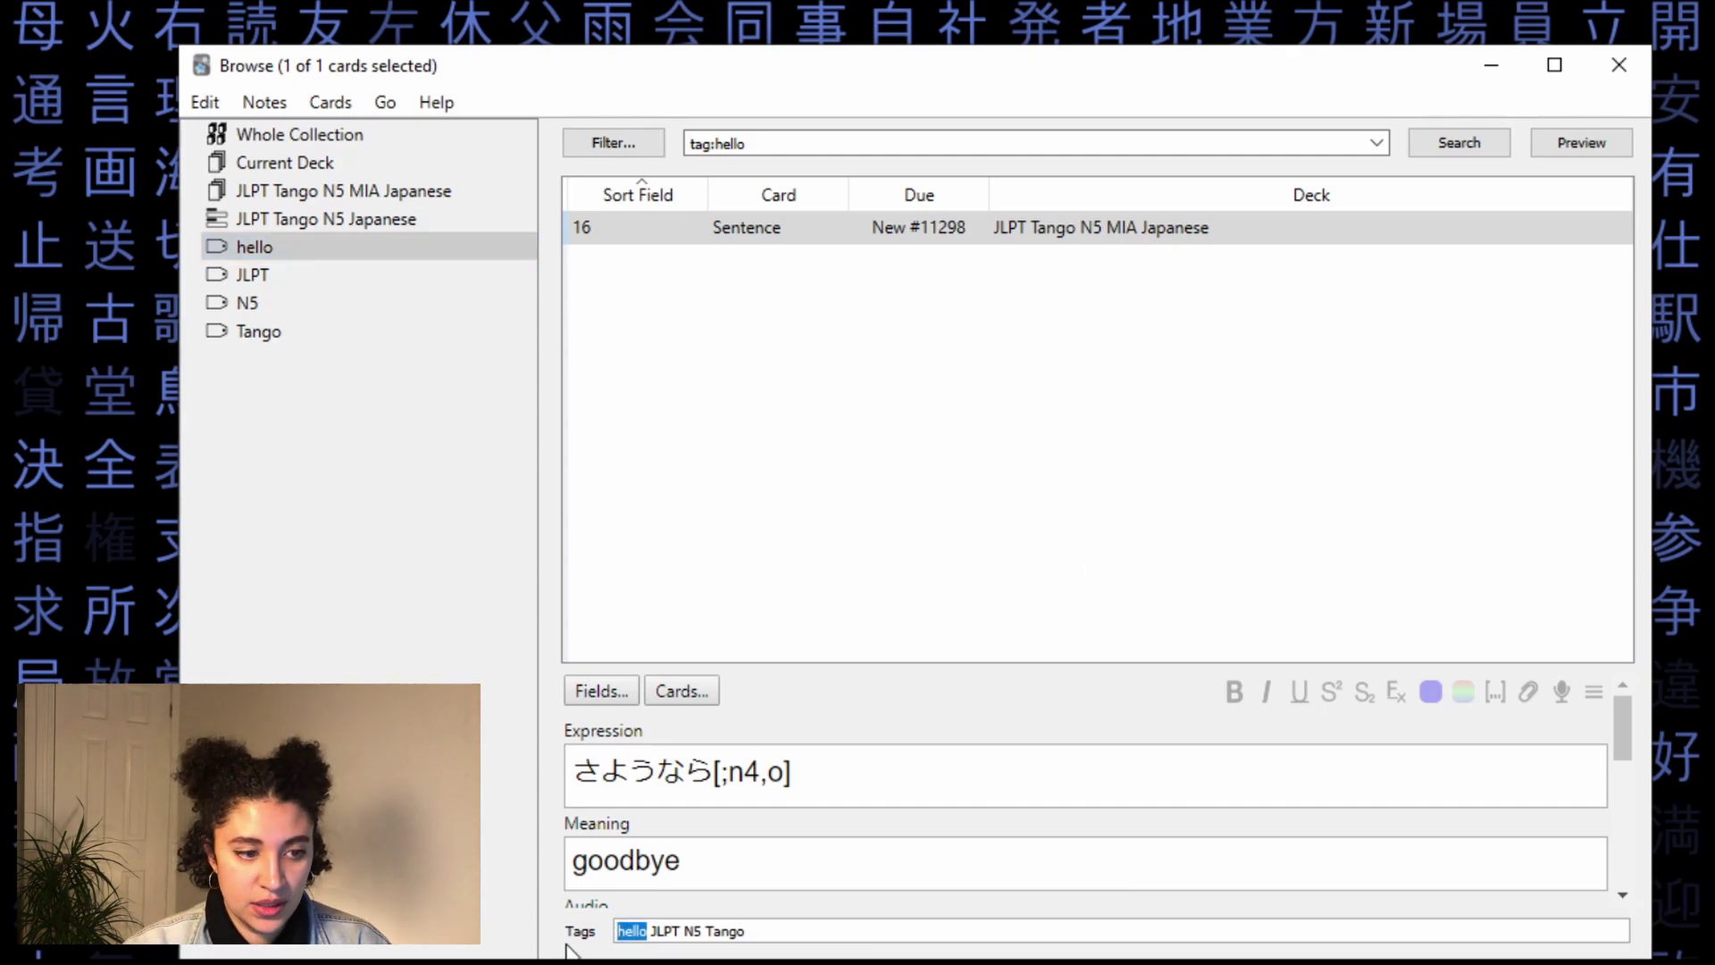
{"action": "key", "text": "BackSpace"}
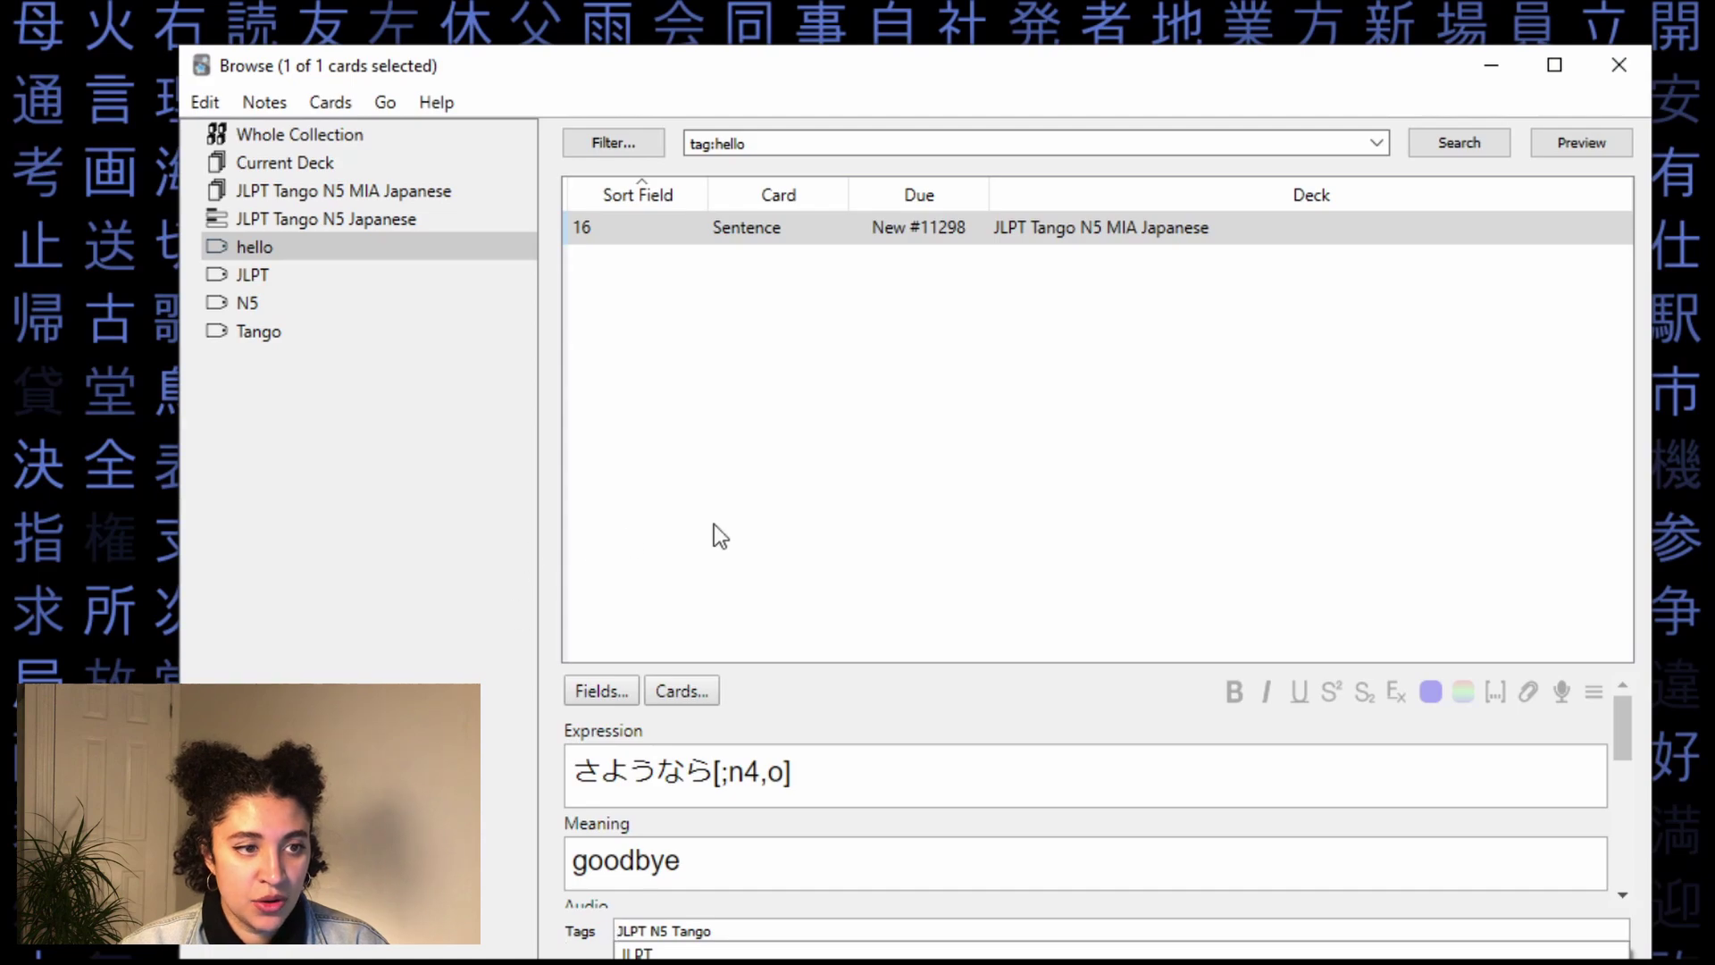
{"action": "left_click", "coordinate": [378, 548]}
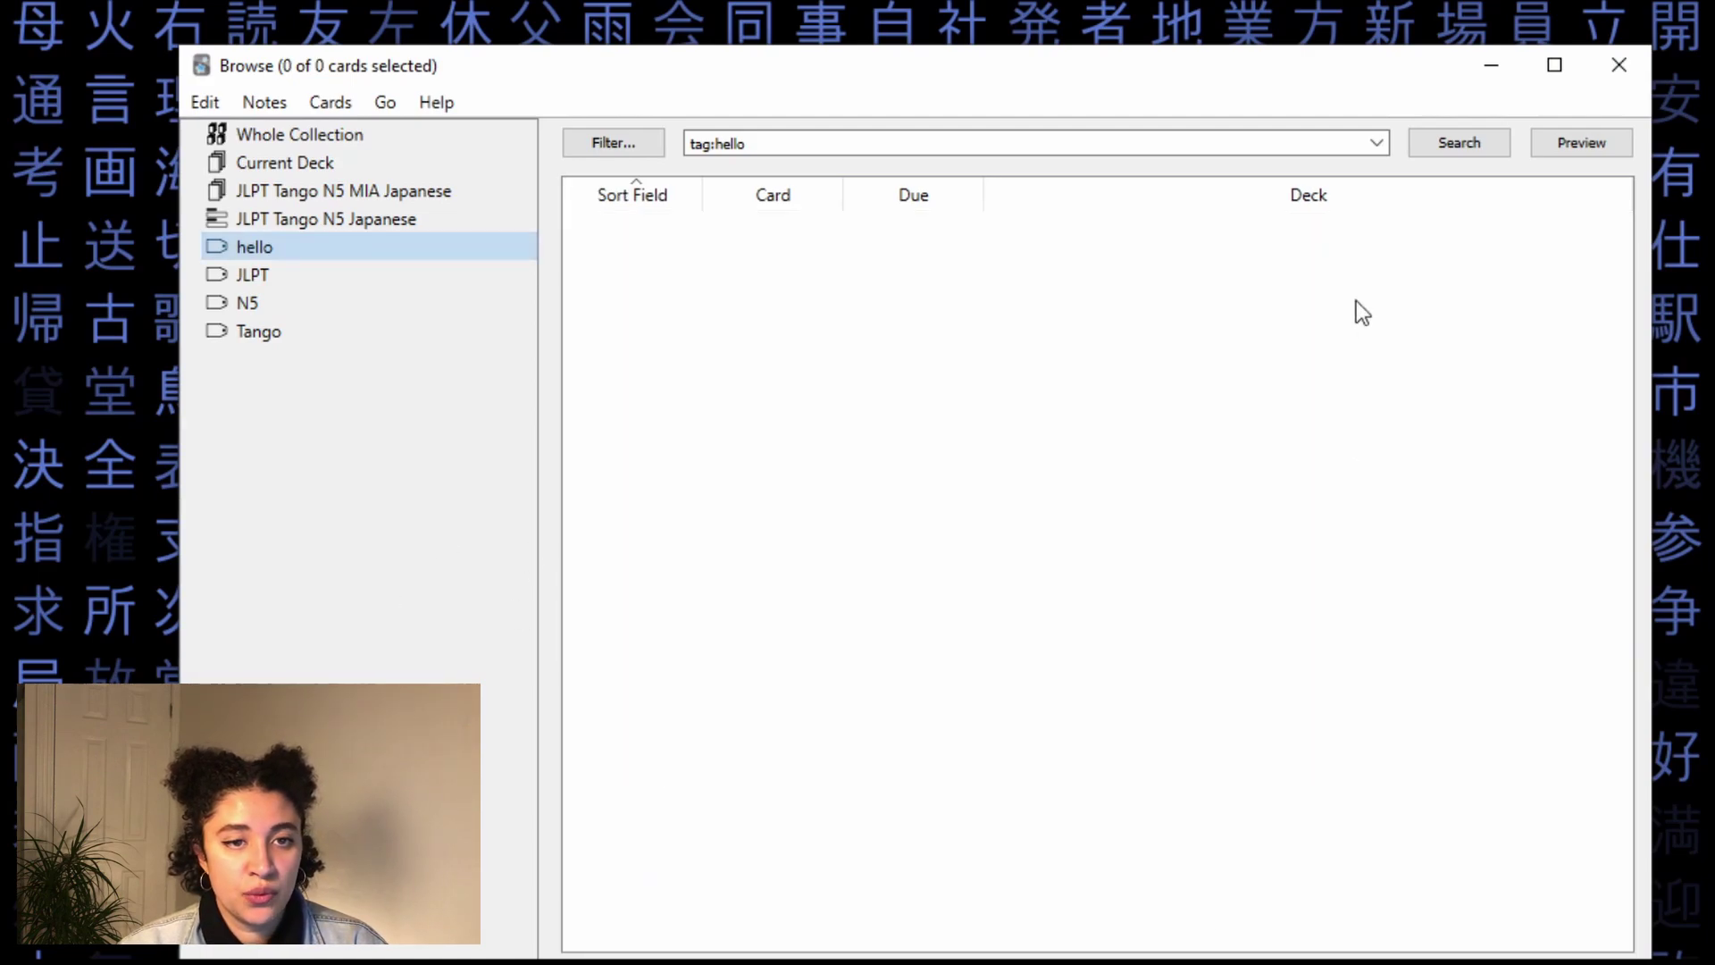
- Clear the unused tags so that hello is dropped from the tag list
{"action": "left_click", "coordinate": [349, 274]}
{"action": "left_click", "coordinate": [346, 254]}
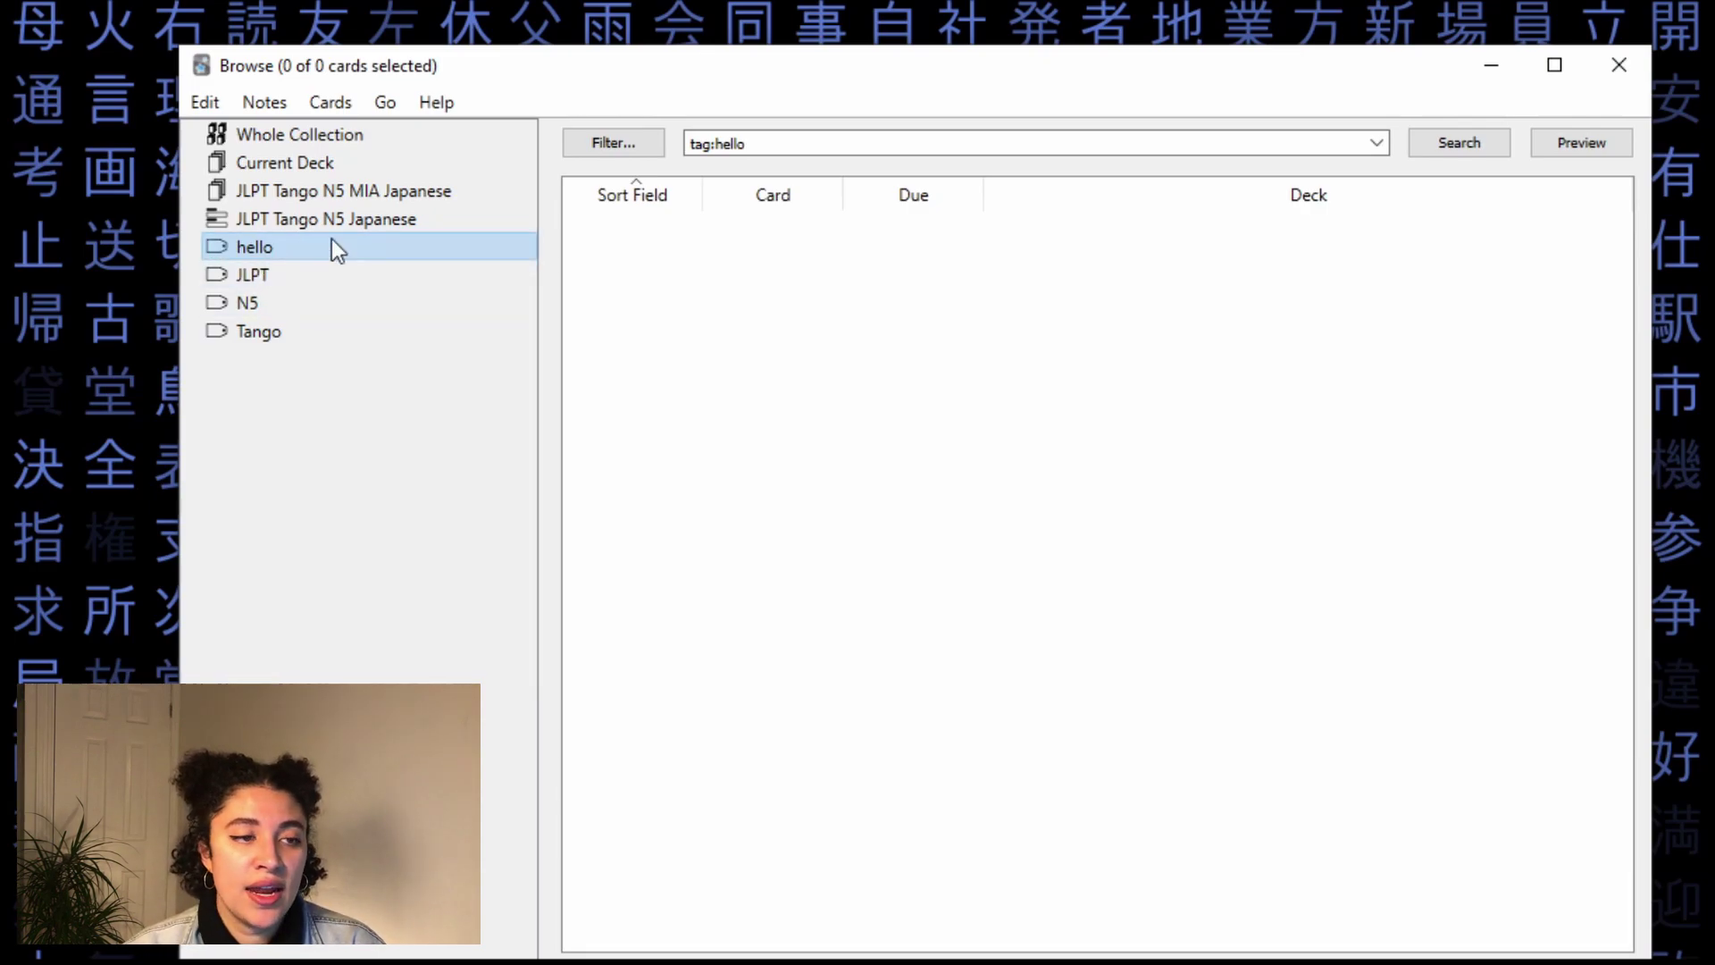
{"action": "right_click", "coordinate": [726, 351]}
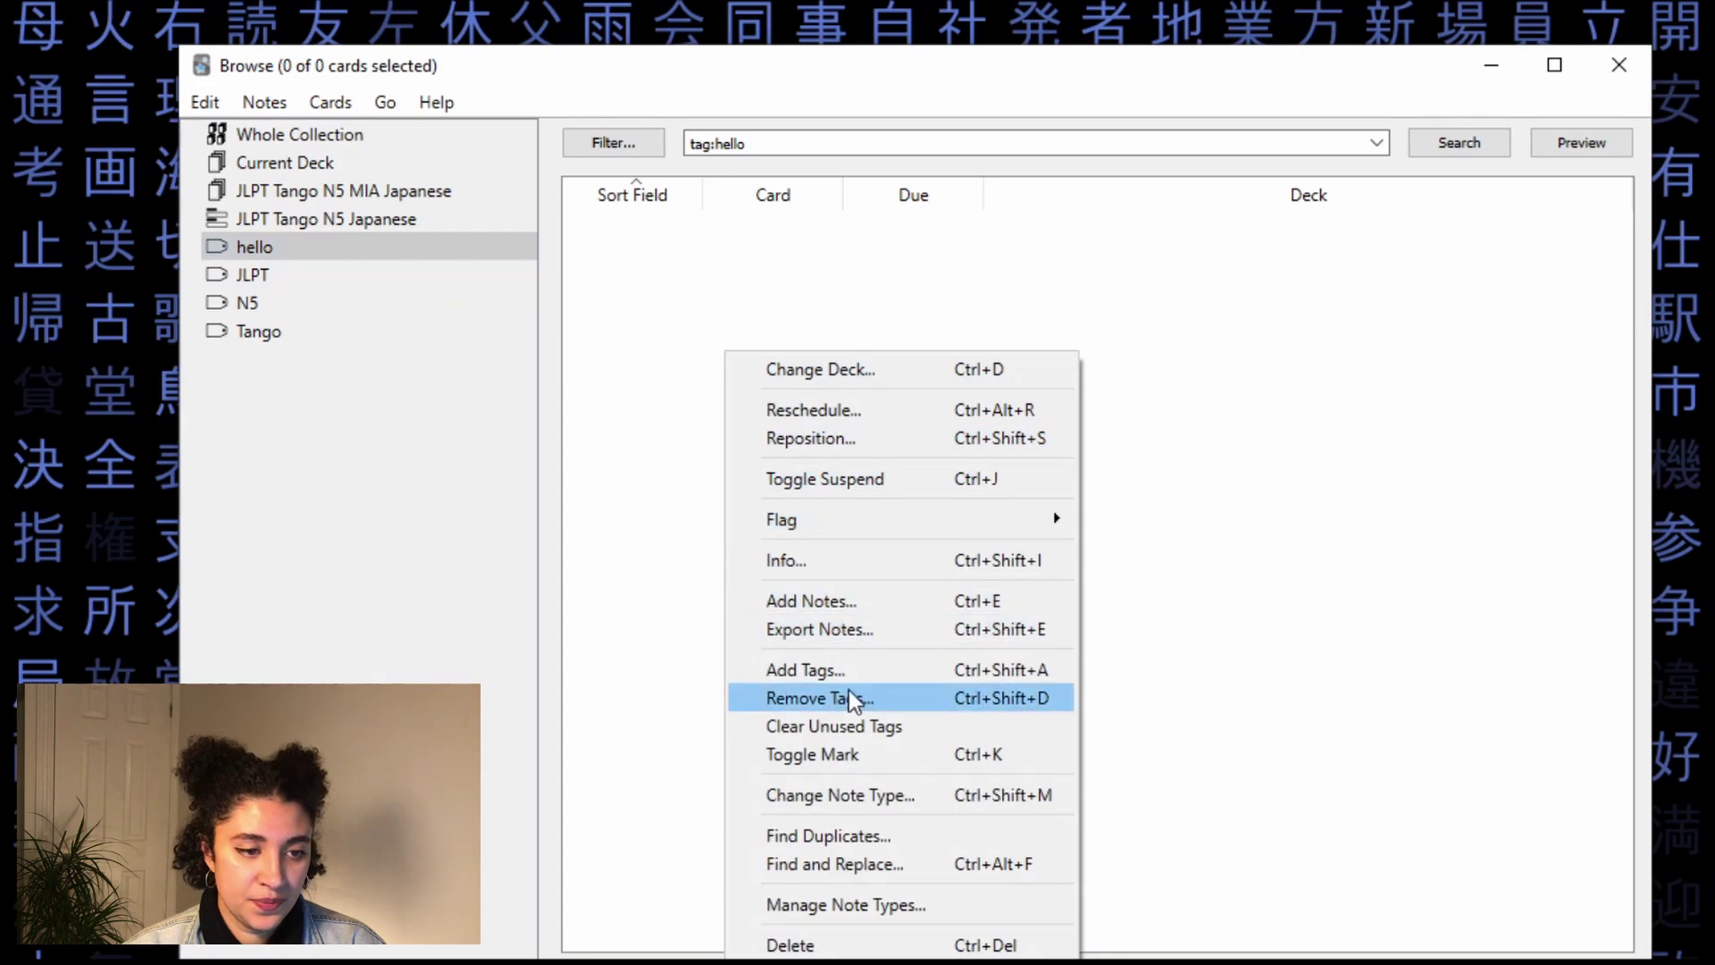
{"action": "left_click", "coordinate": [881, 729]}
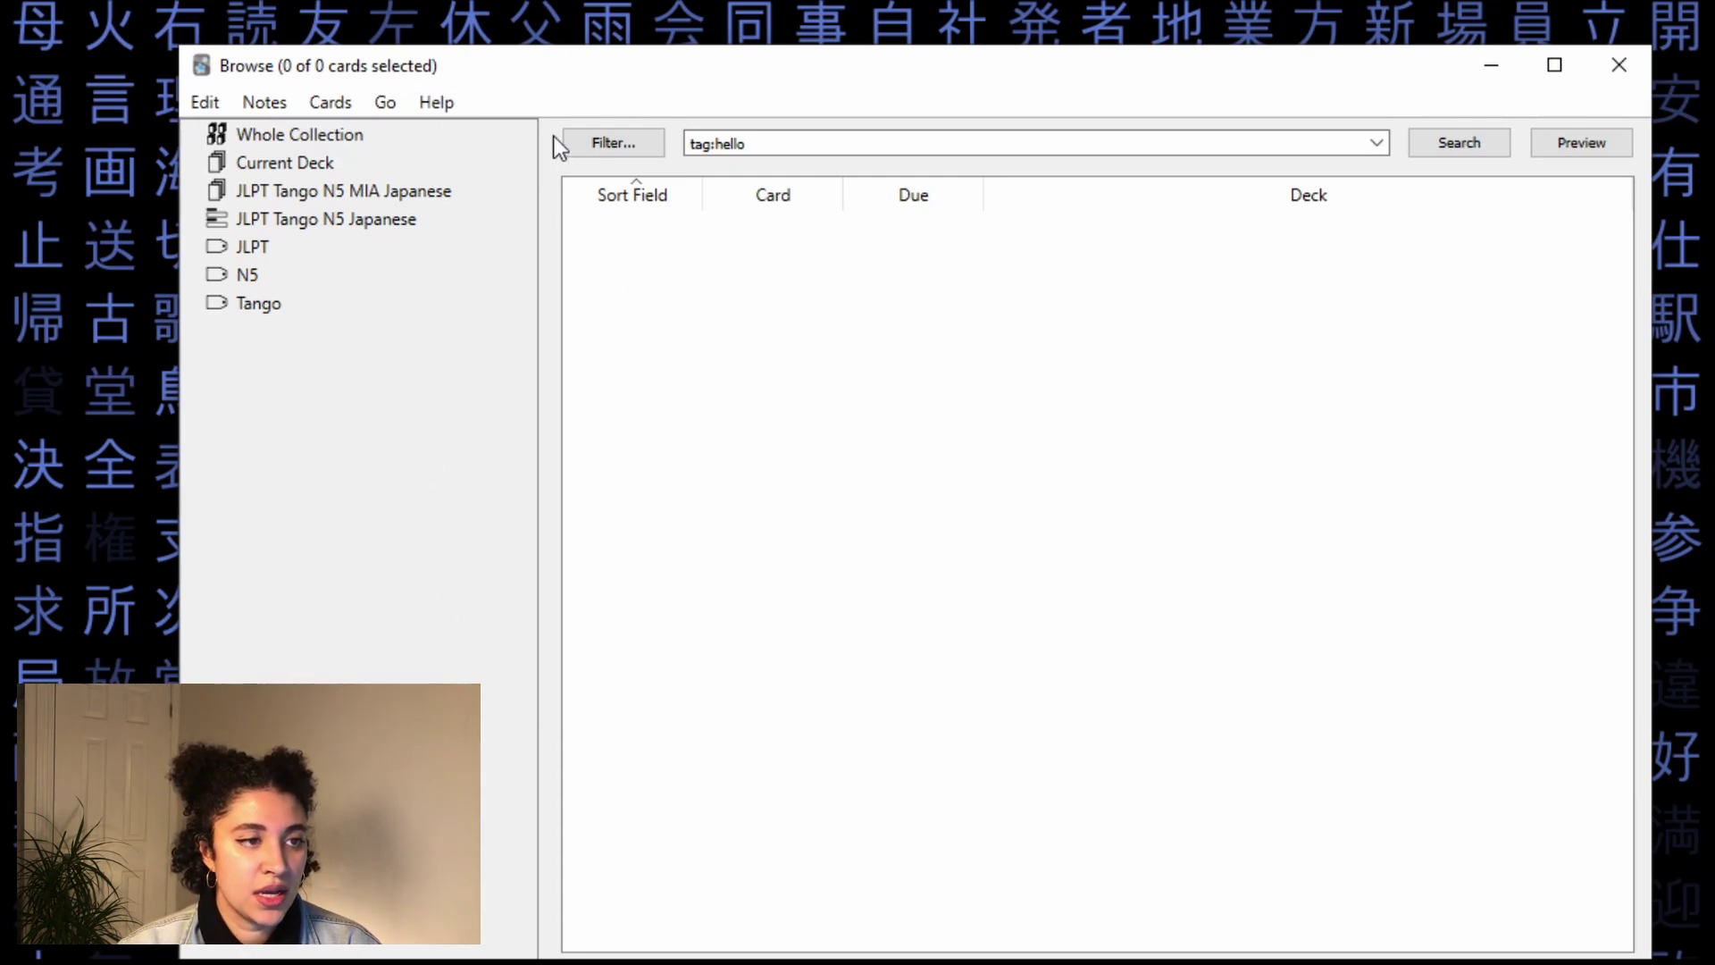
- Open the first card of the JLPT Tango N5 MIA Japanese deck and enlarge the note editing area
{"action": "left_click", "coordinate": [382, 191]}
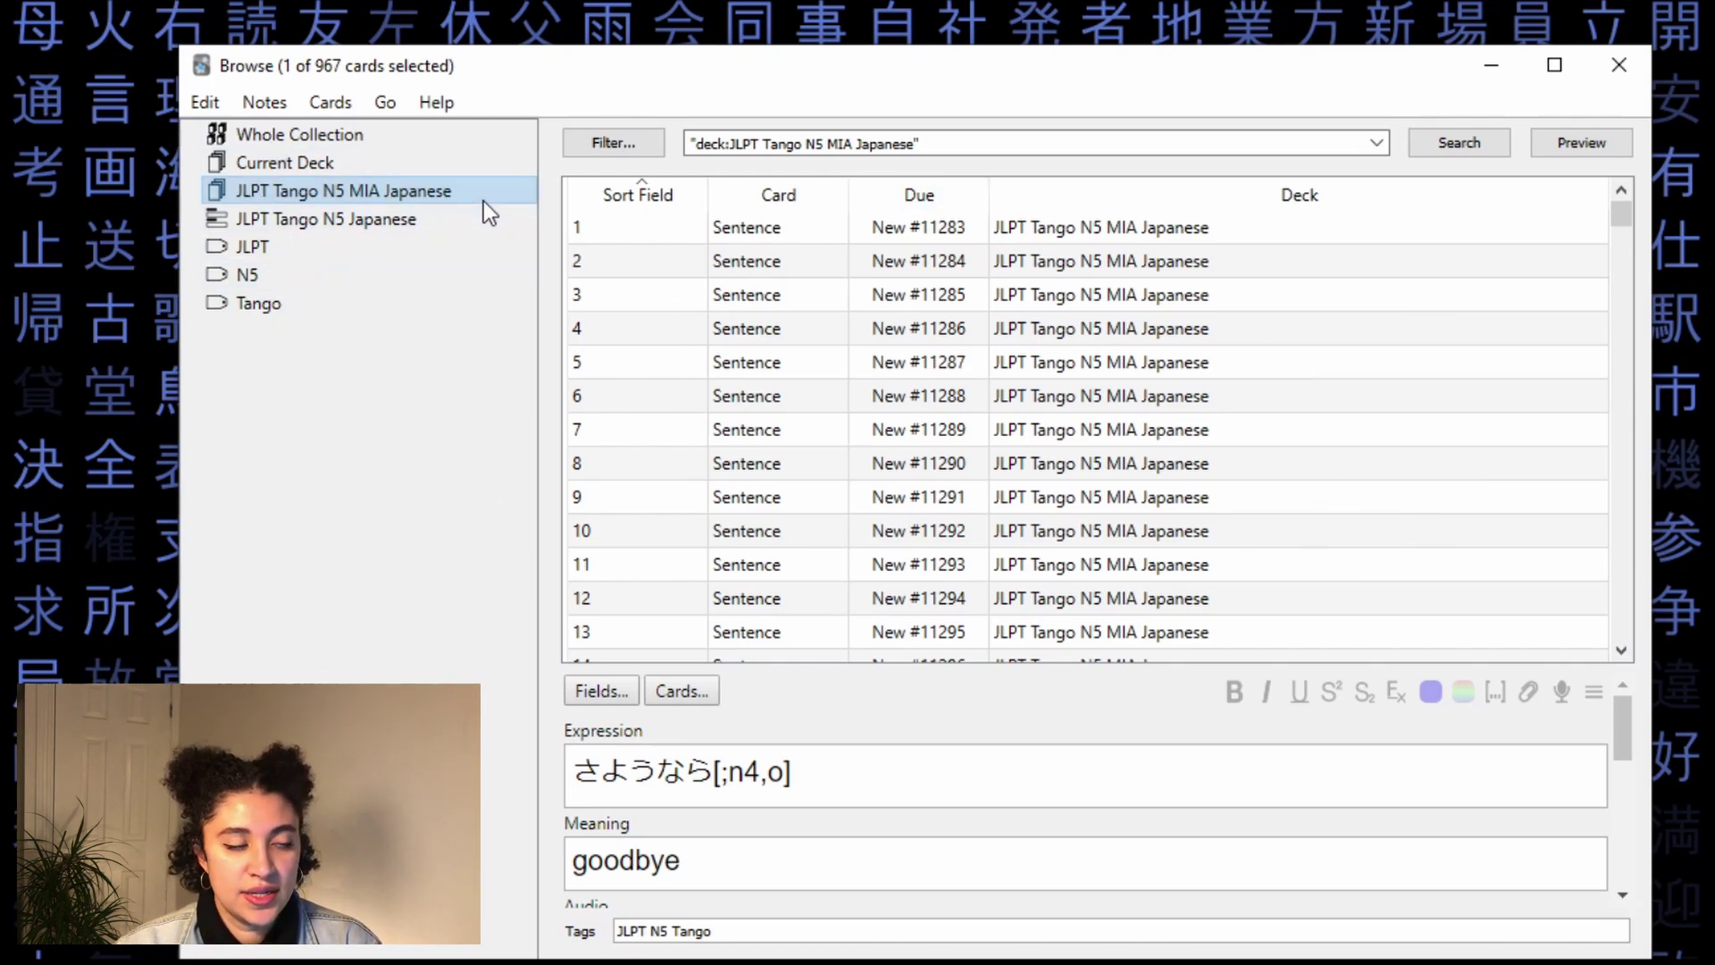
{"action": "left_click", "coordinate": [736, 229]}
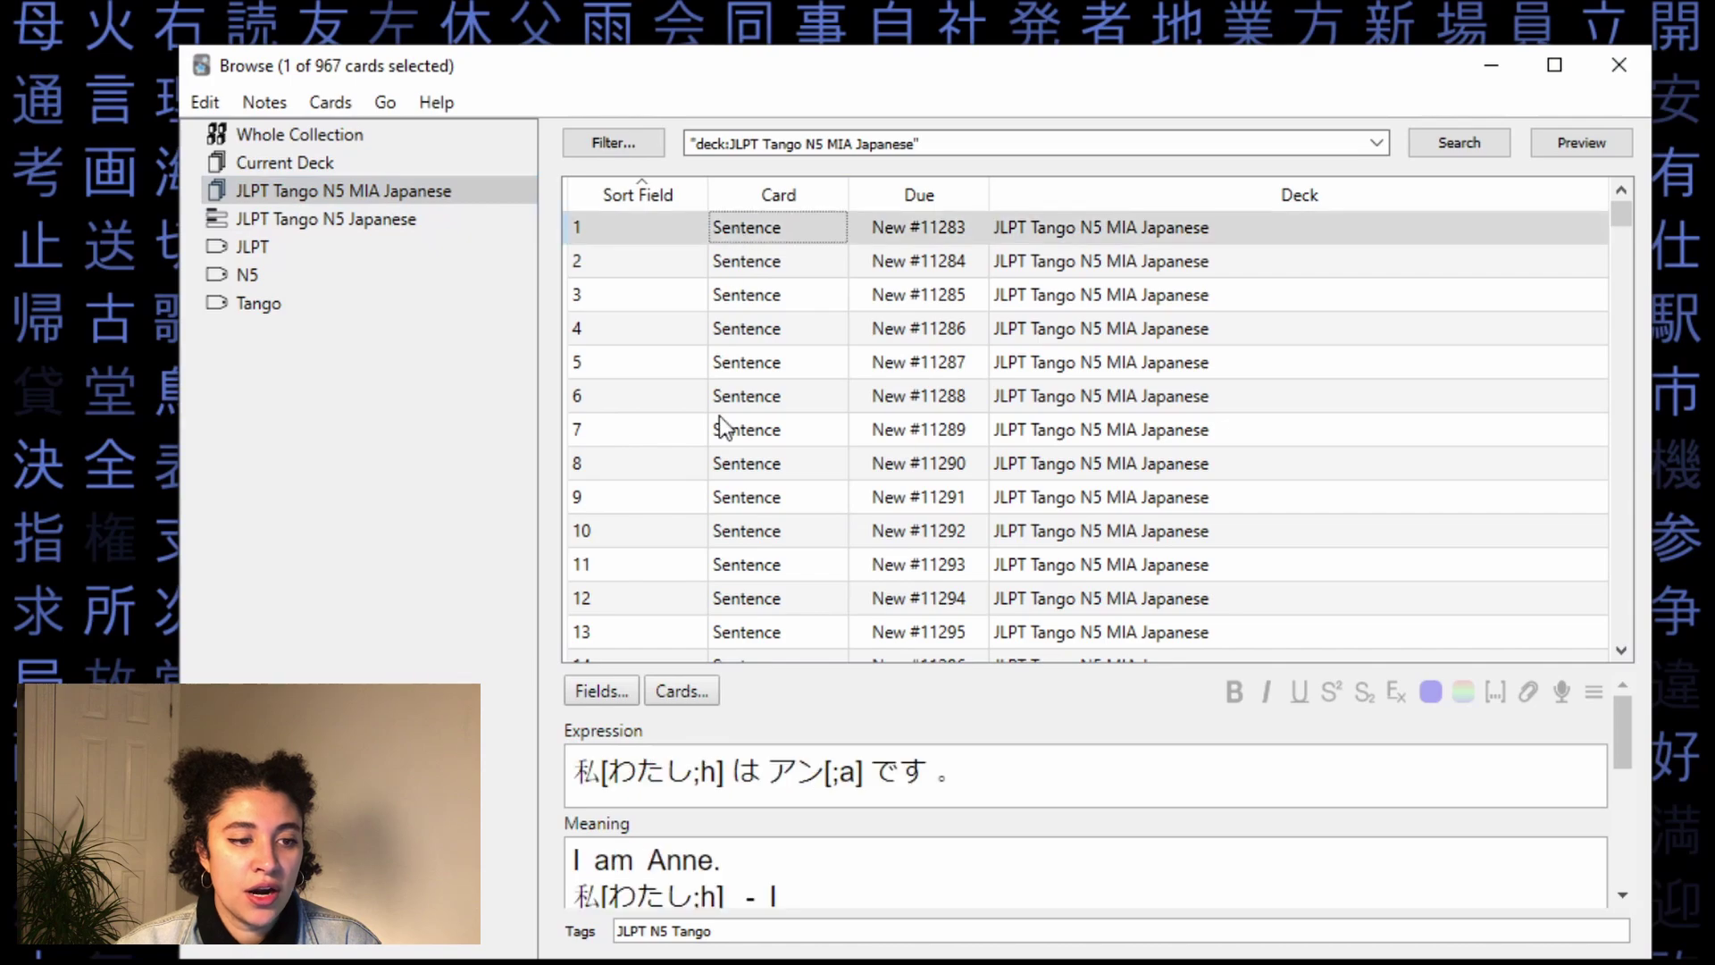
{"action": "left_click_drag", "start_coordinate": [1021, 666], "coordinate": [1026, 385]}
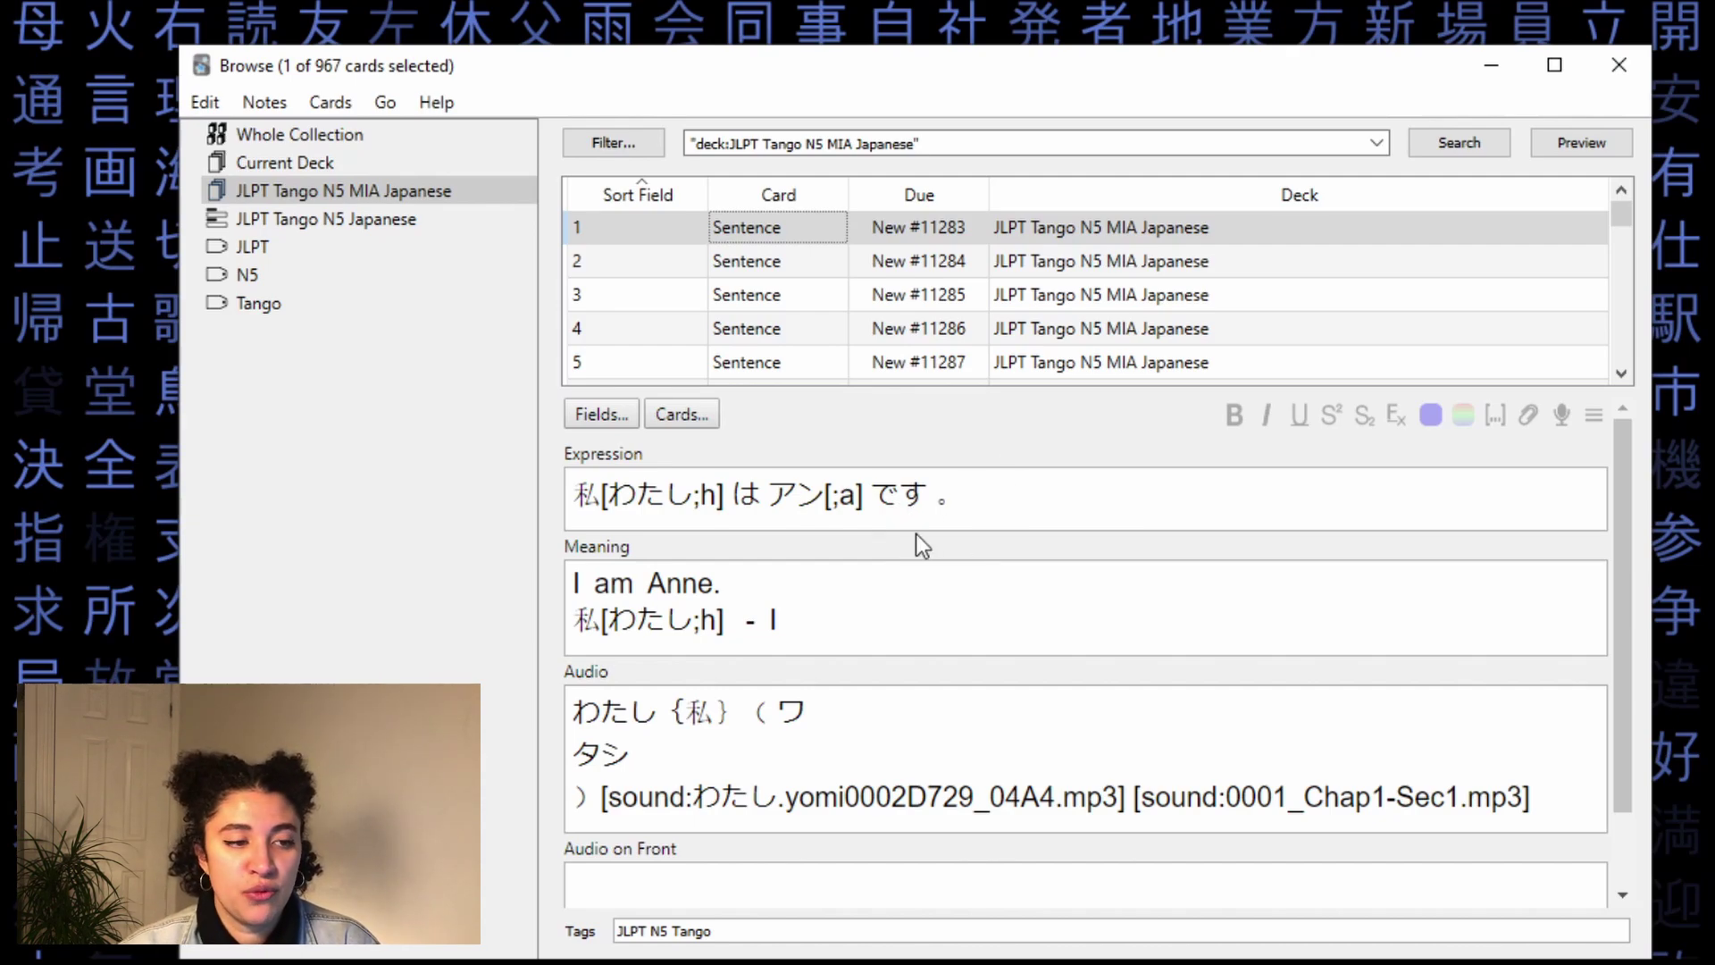
- Examine the first note's Expression, Meaning, Audio and Audio on Front fields
{"action": "left_click_drag", "start_coordinate": [577, 496], "coordinate": [1006, 503]}
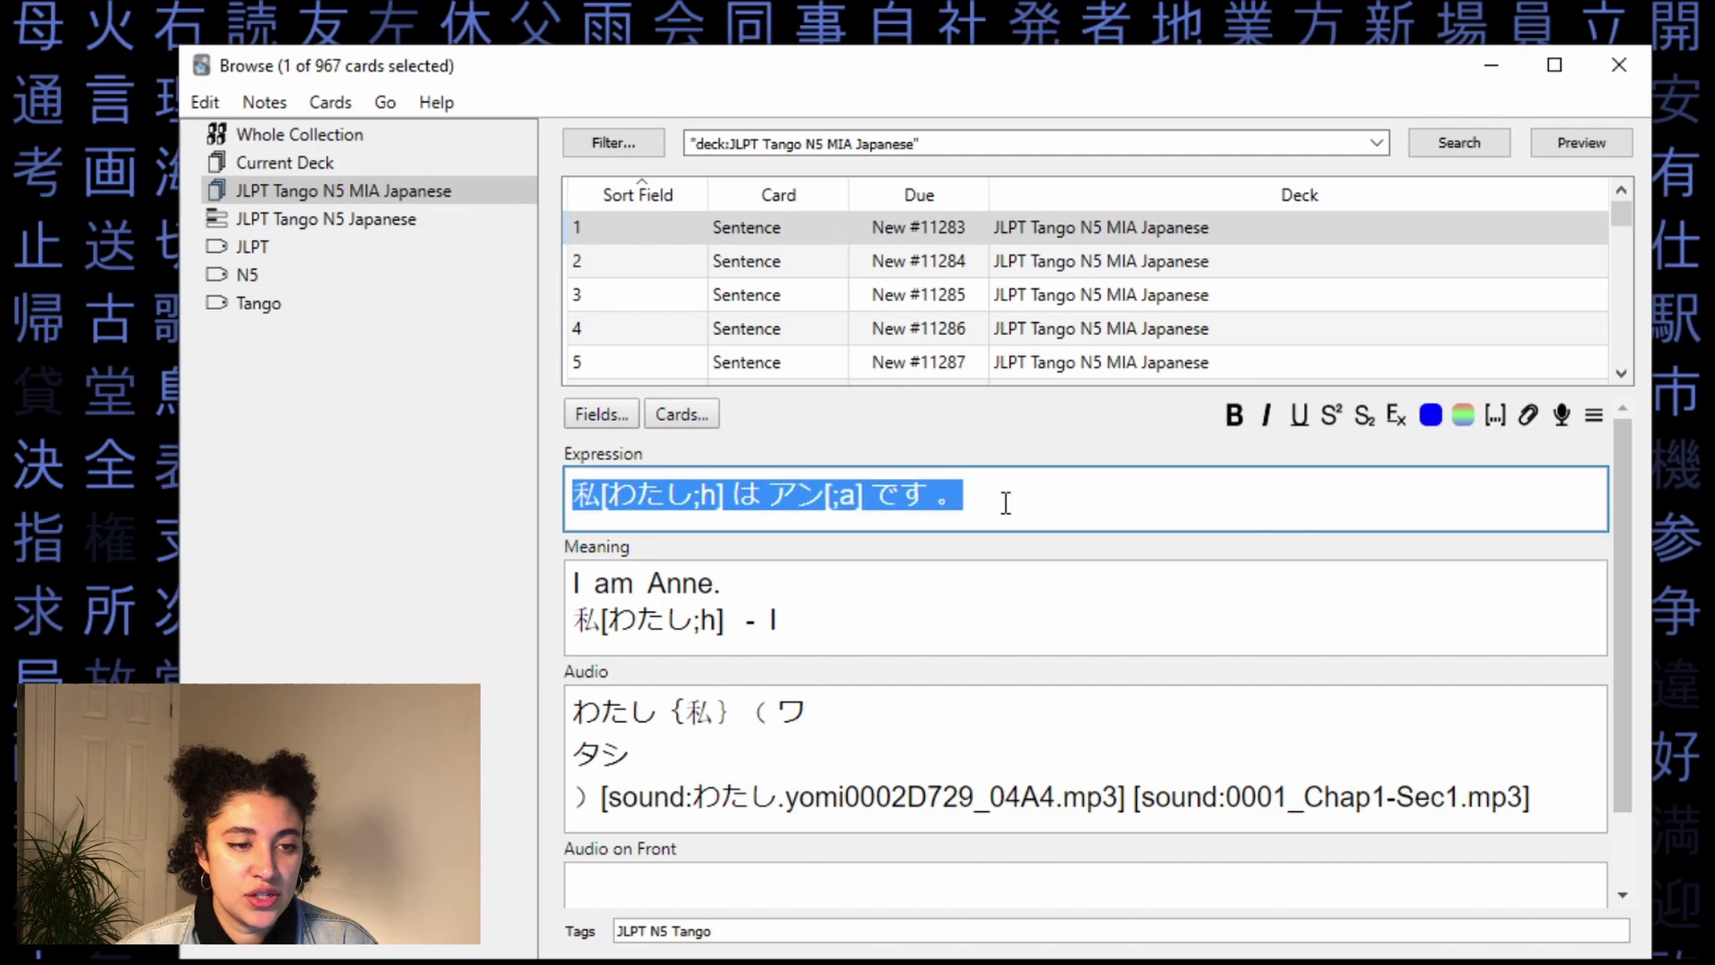
{"action": "left_click", "coordinate": [889, 616]}
{"action": "left_click", "coordinate": [750, 582]}
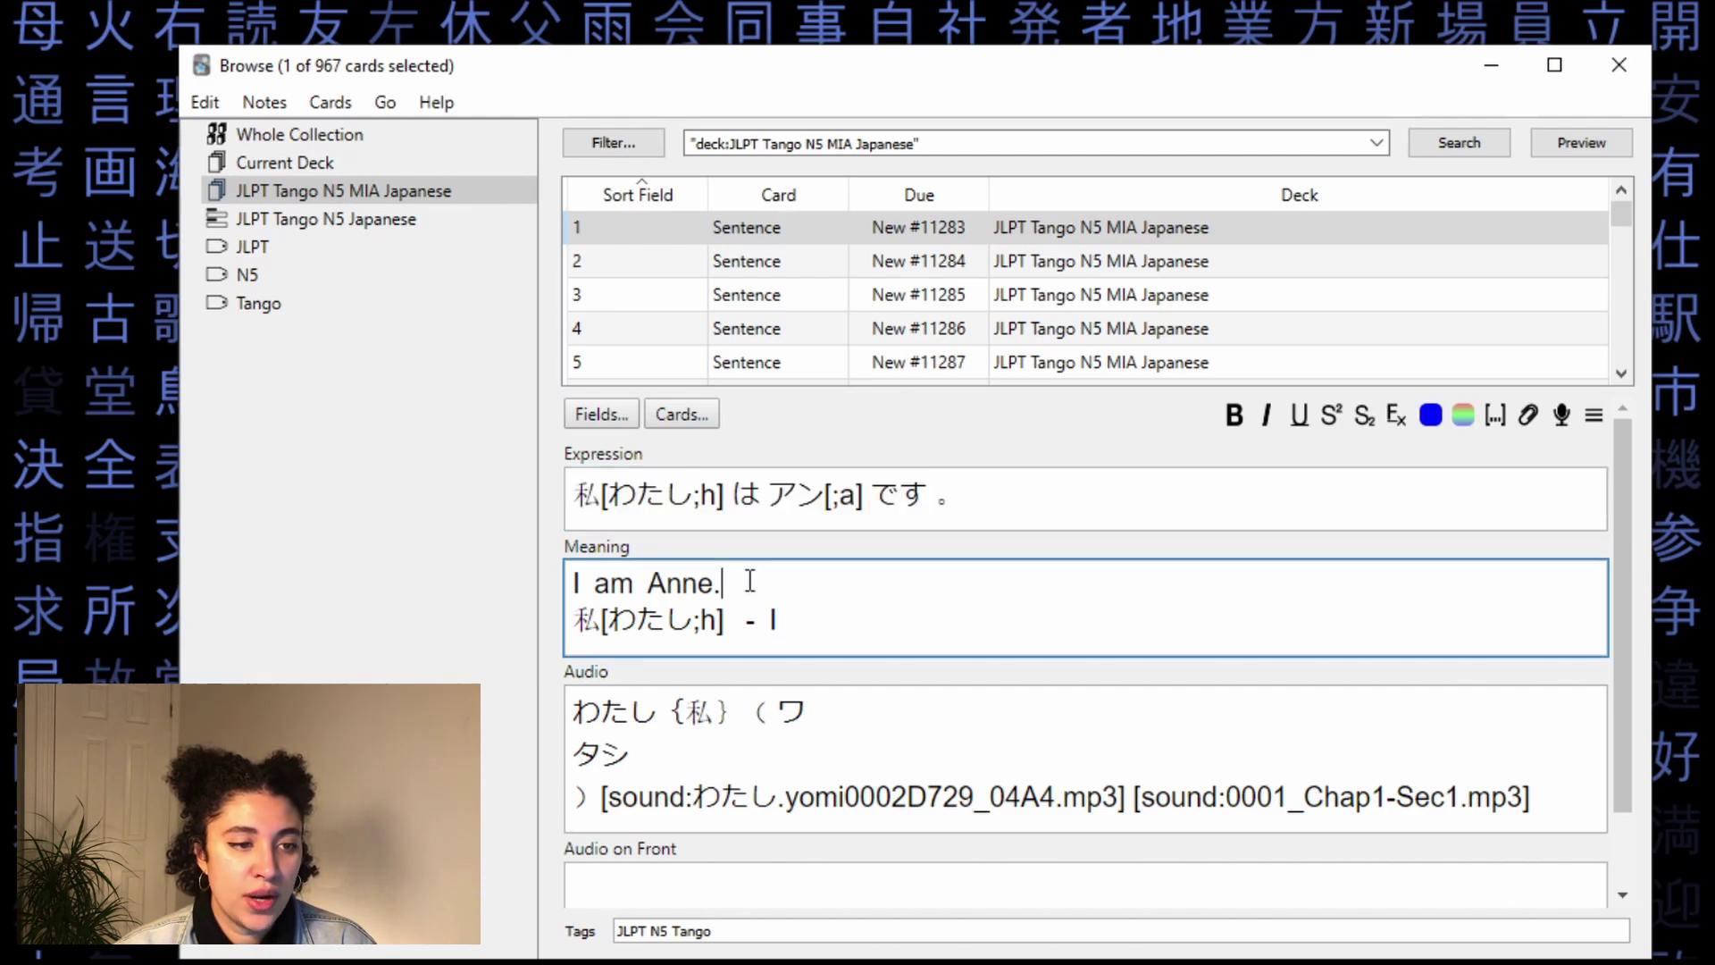
{"action": "left_click_drag", "start_coordinate": [750, 582], "coordinate": [601, 633]}
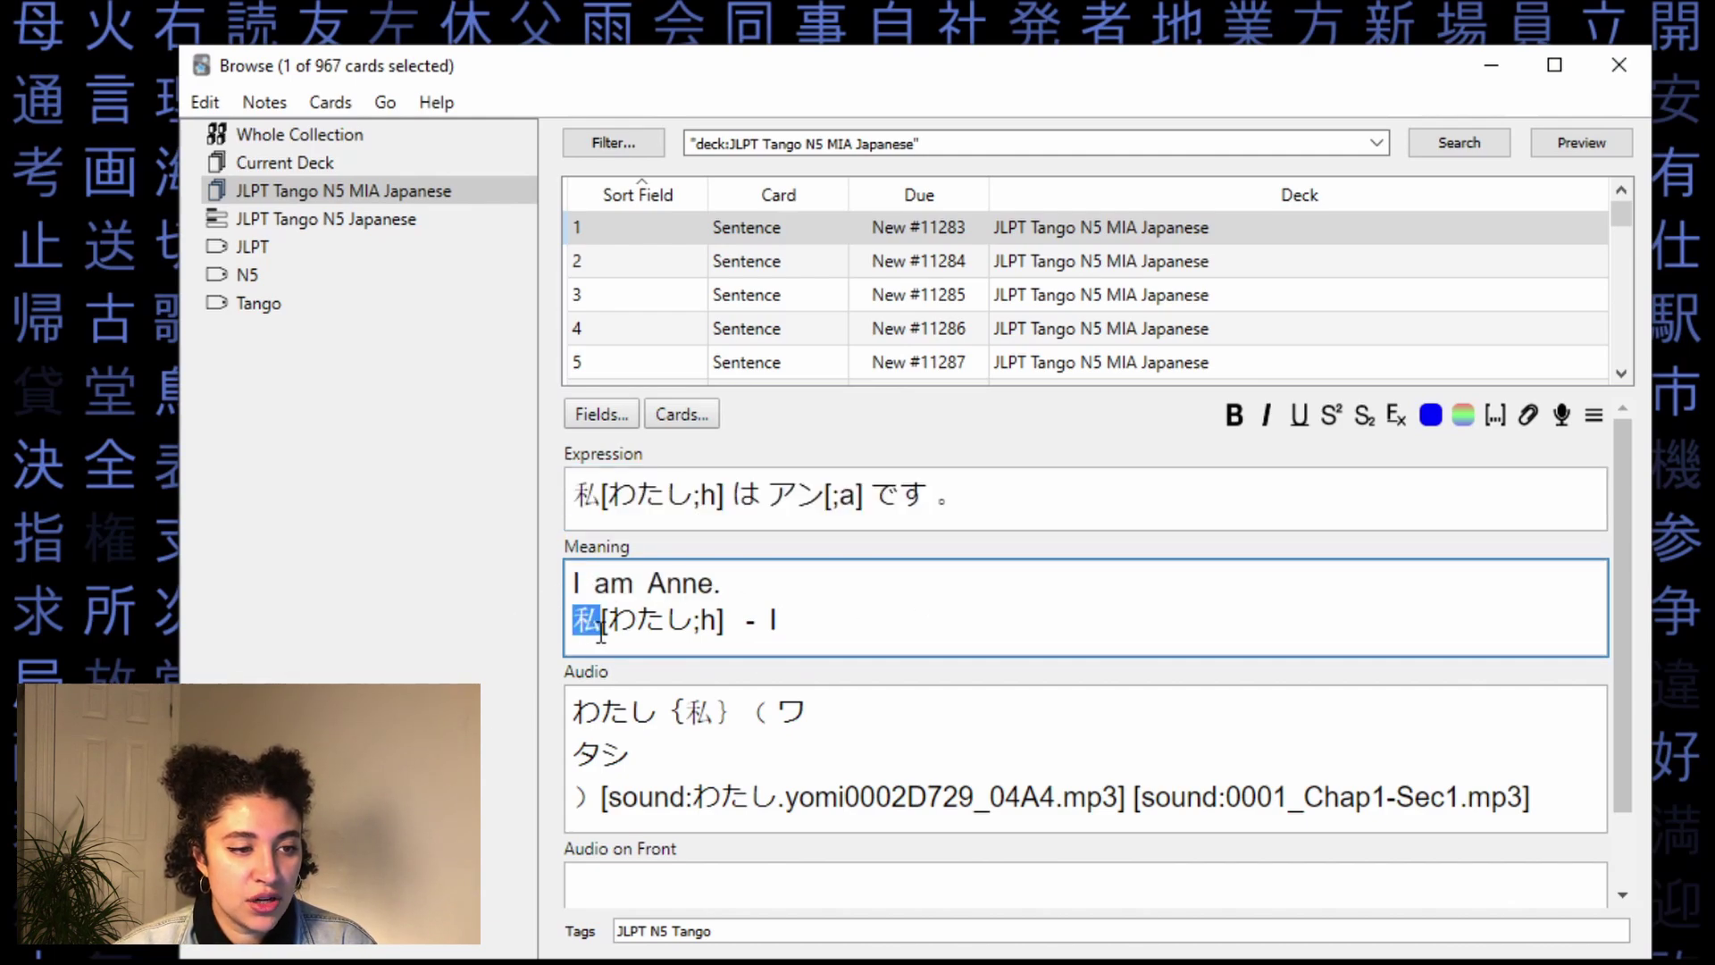
{"action": "left_click_drag", "start_coordinate": [756, 621], "coordinate": [792, 626]}
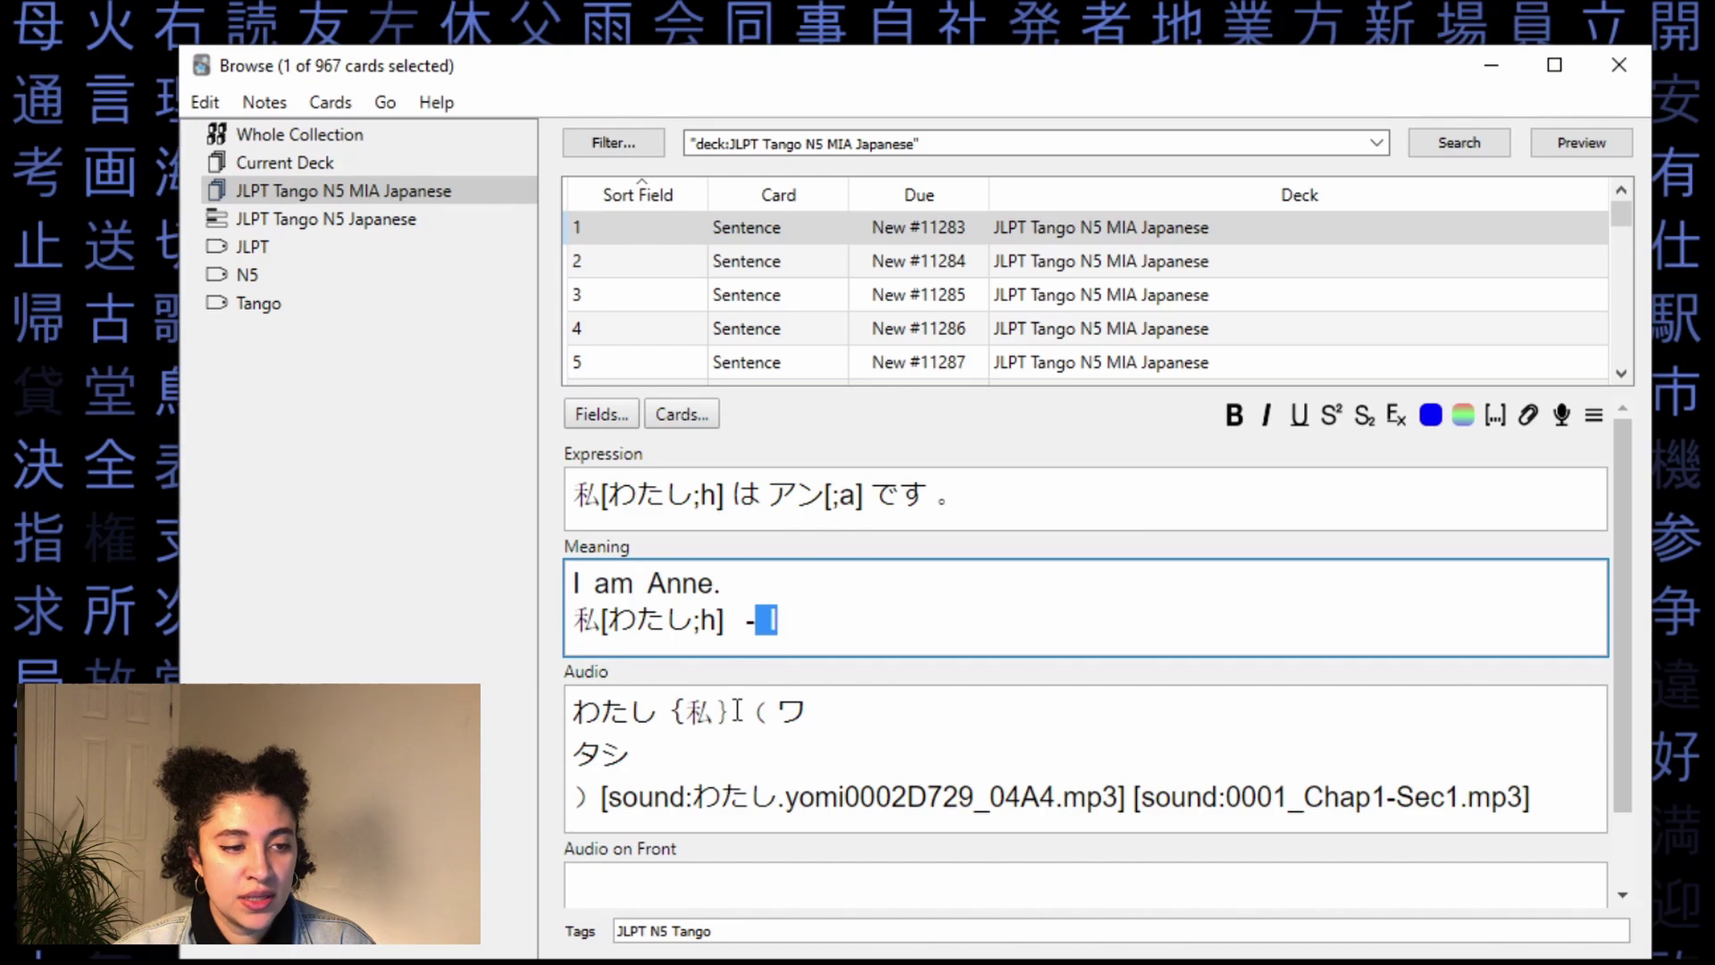
{"action": "scroll", "coordinate": [789, 657], "scroll_direction": "down", "scroll_amount": 1}
{"action": "left_click_drag", "start_coordinate": [601, 628], "coordinate": [1313, 670]}
{"action": "scroll", "coordinate": [1322, 701], "scroll_direction": "down", "scroll_amount": 1}
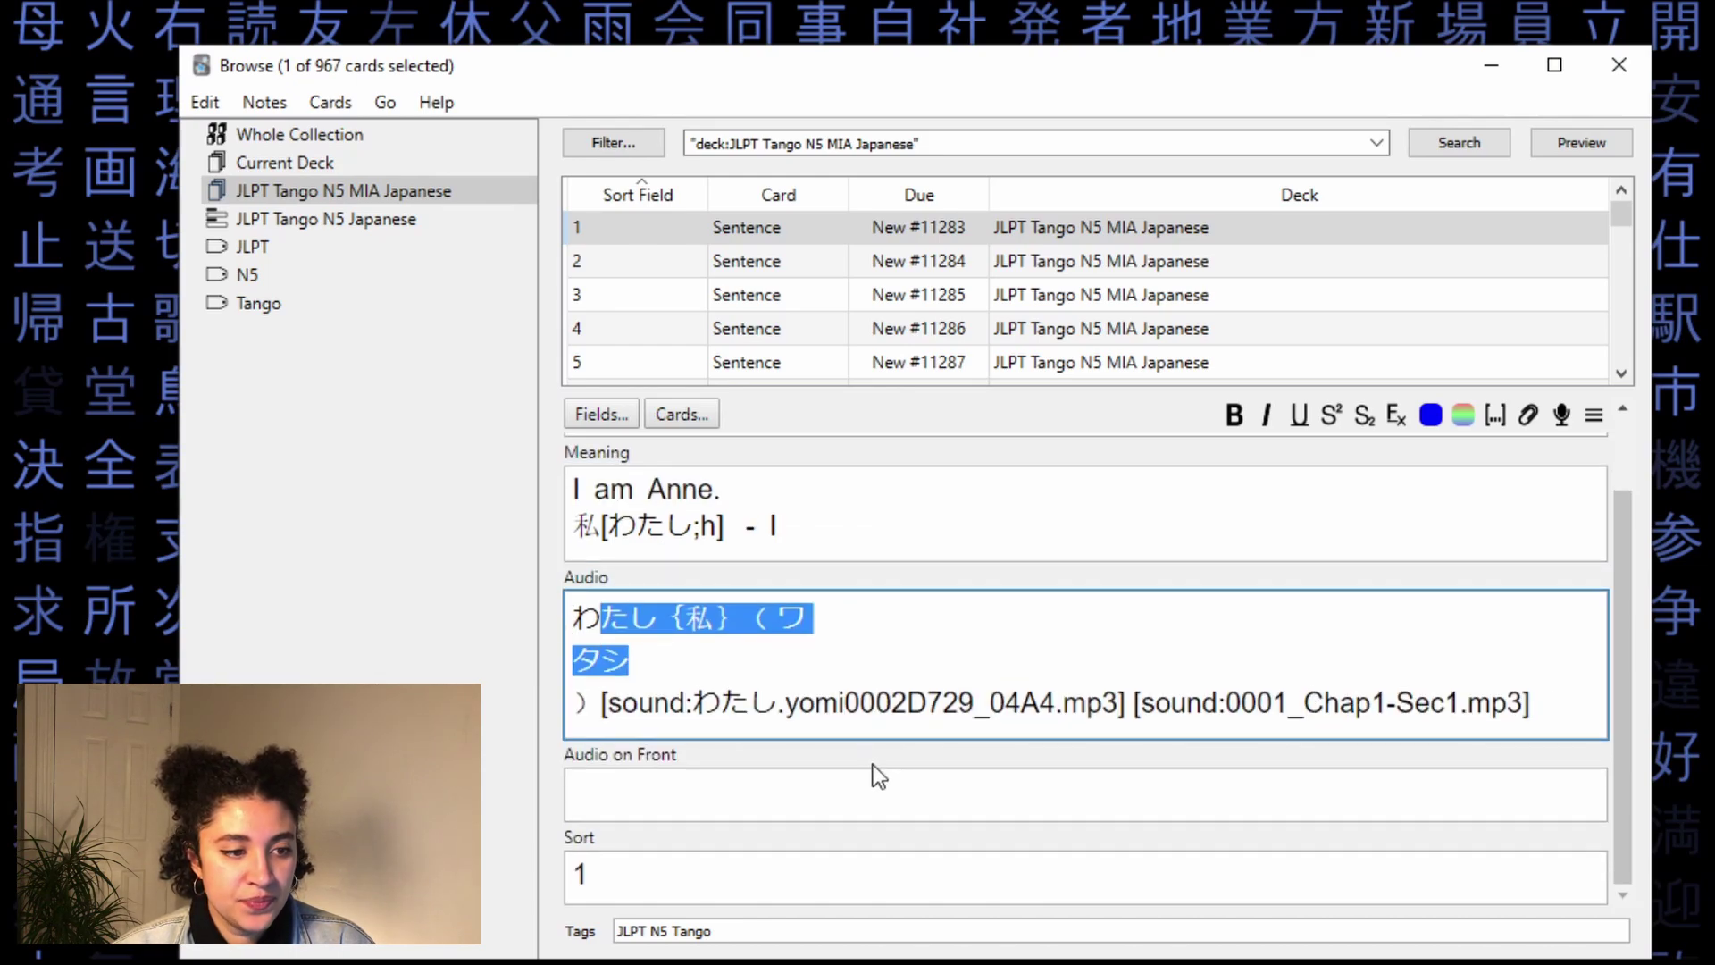
{"action": "left_click", "coordinate": [804, 788]}
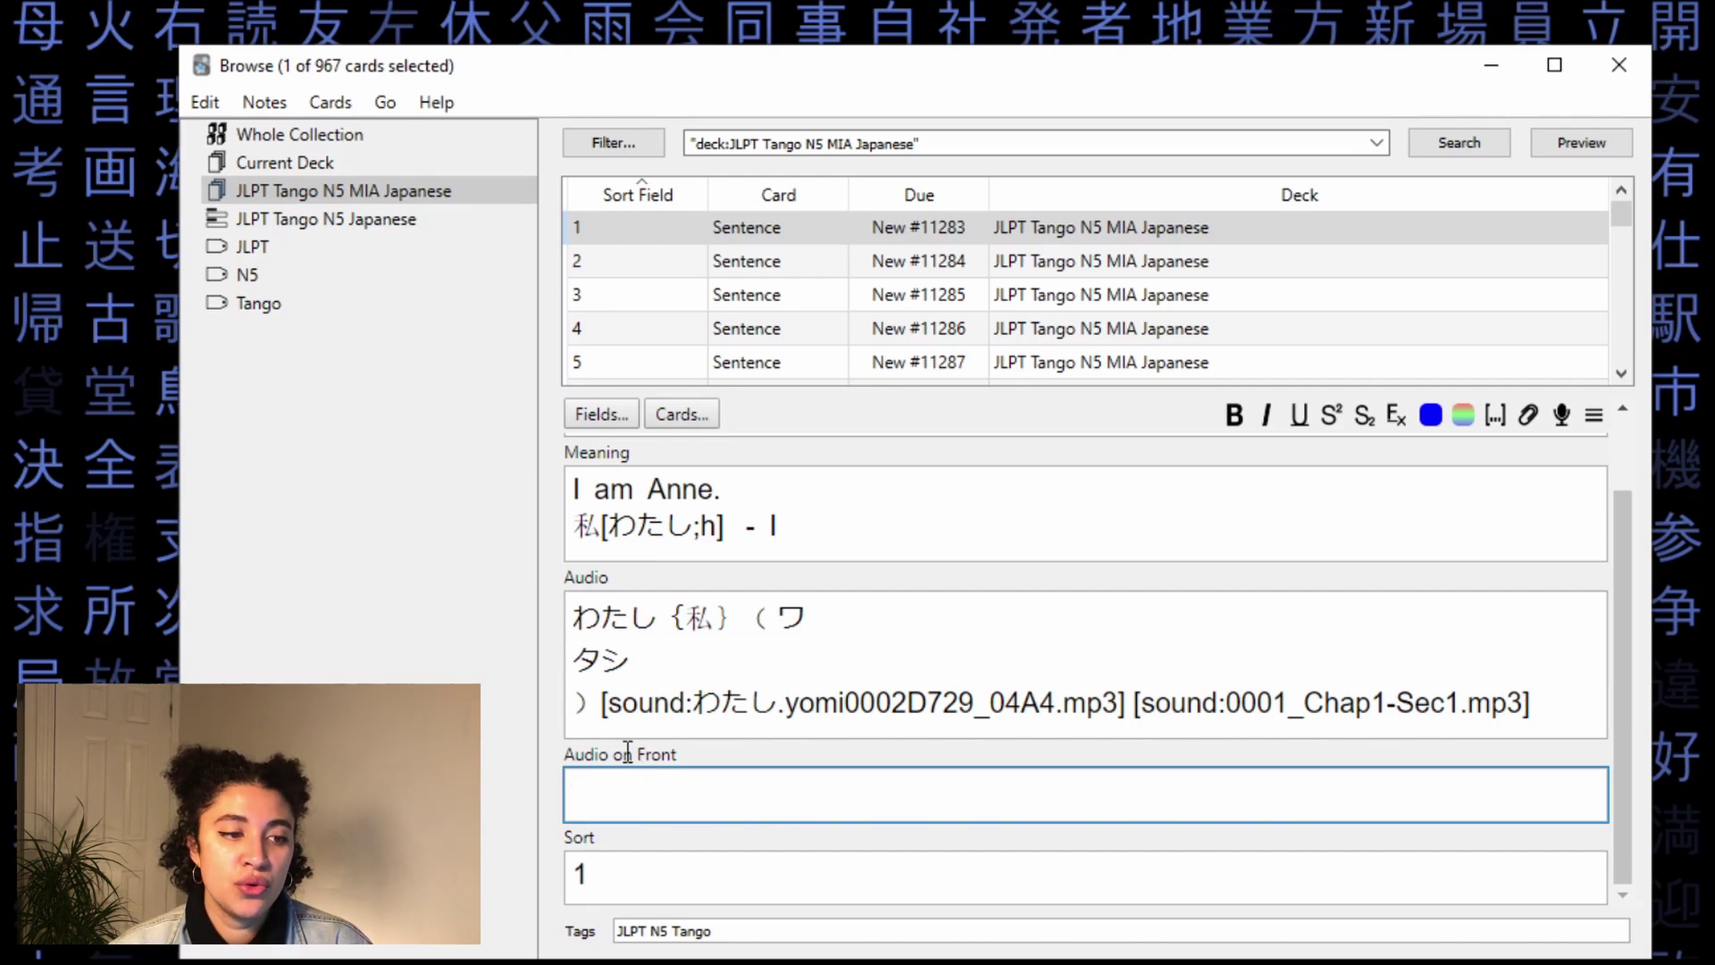
- Select the first note's full Expression text and then its full Meaning text to compare the two fields
{"action": "left_click", "coordinate": [1068, 508]}
{"action": "scroll", "coordinate": [1069, 509], "scroll_direction": "up", "scroll_amount": 2}
{"action": "left_click_drag", "start_coordinate": [1063, 506], "coordinate": [555, 510]}
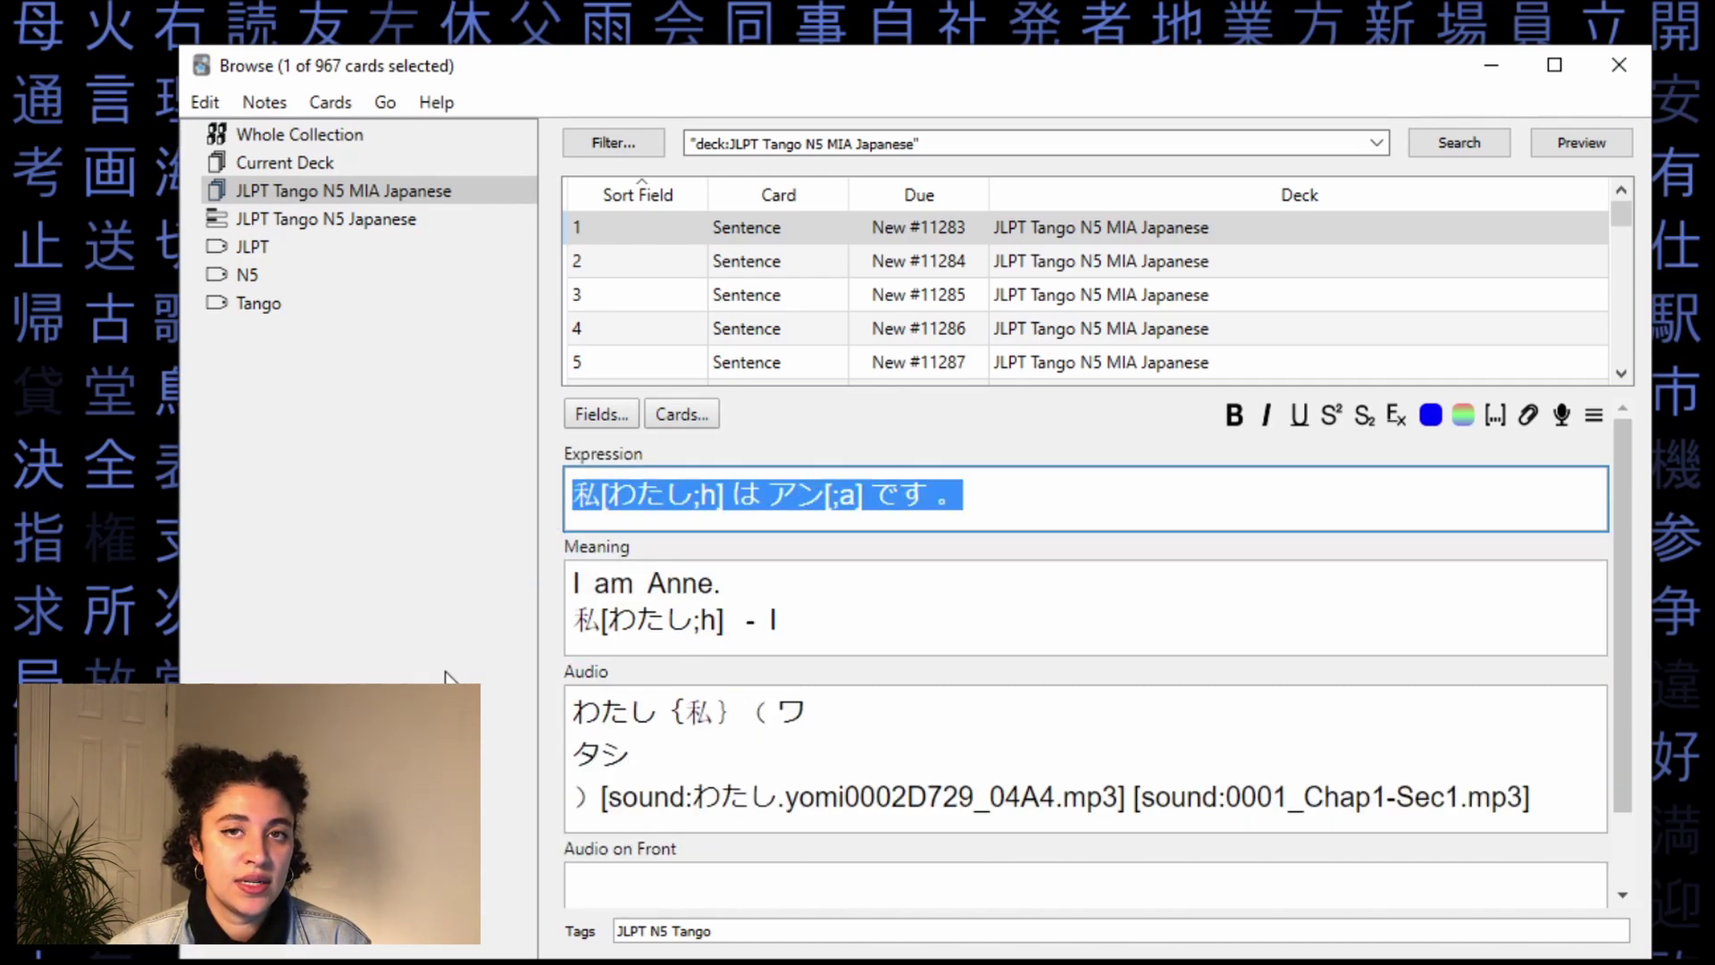
{"action": "left_click_drag", "start_coordinate": [911, 631], "coordinate": [556, 586]}
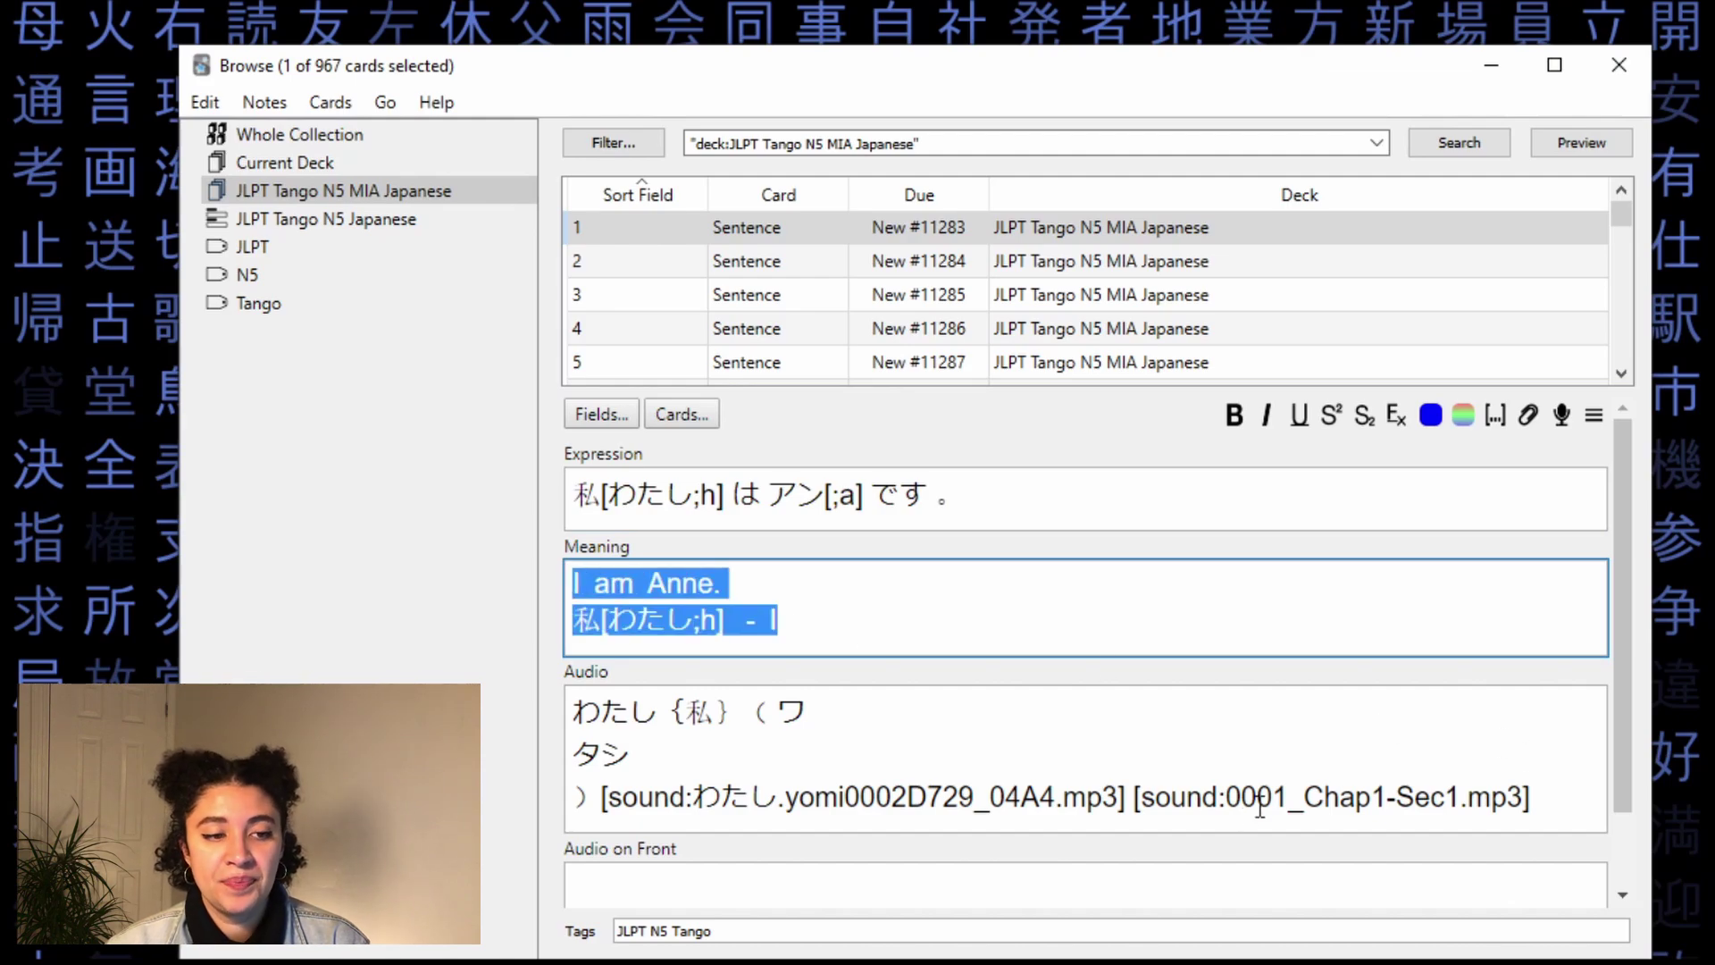
- Enter x in the first note's Audio on Front field and select the entire content of its Audio field
{"action": "scroll", "coordinate": [851, 840], "scroll_direction": "down", "scroll_amount": 2}
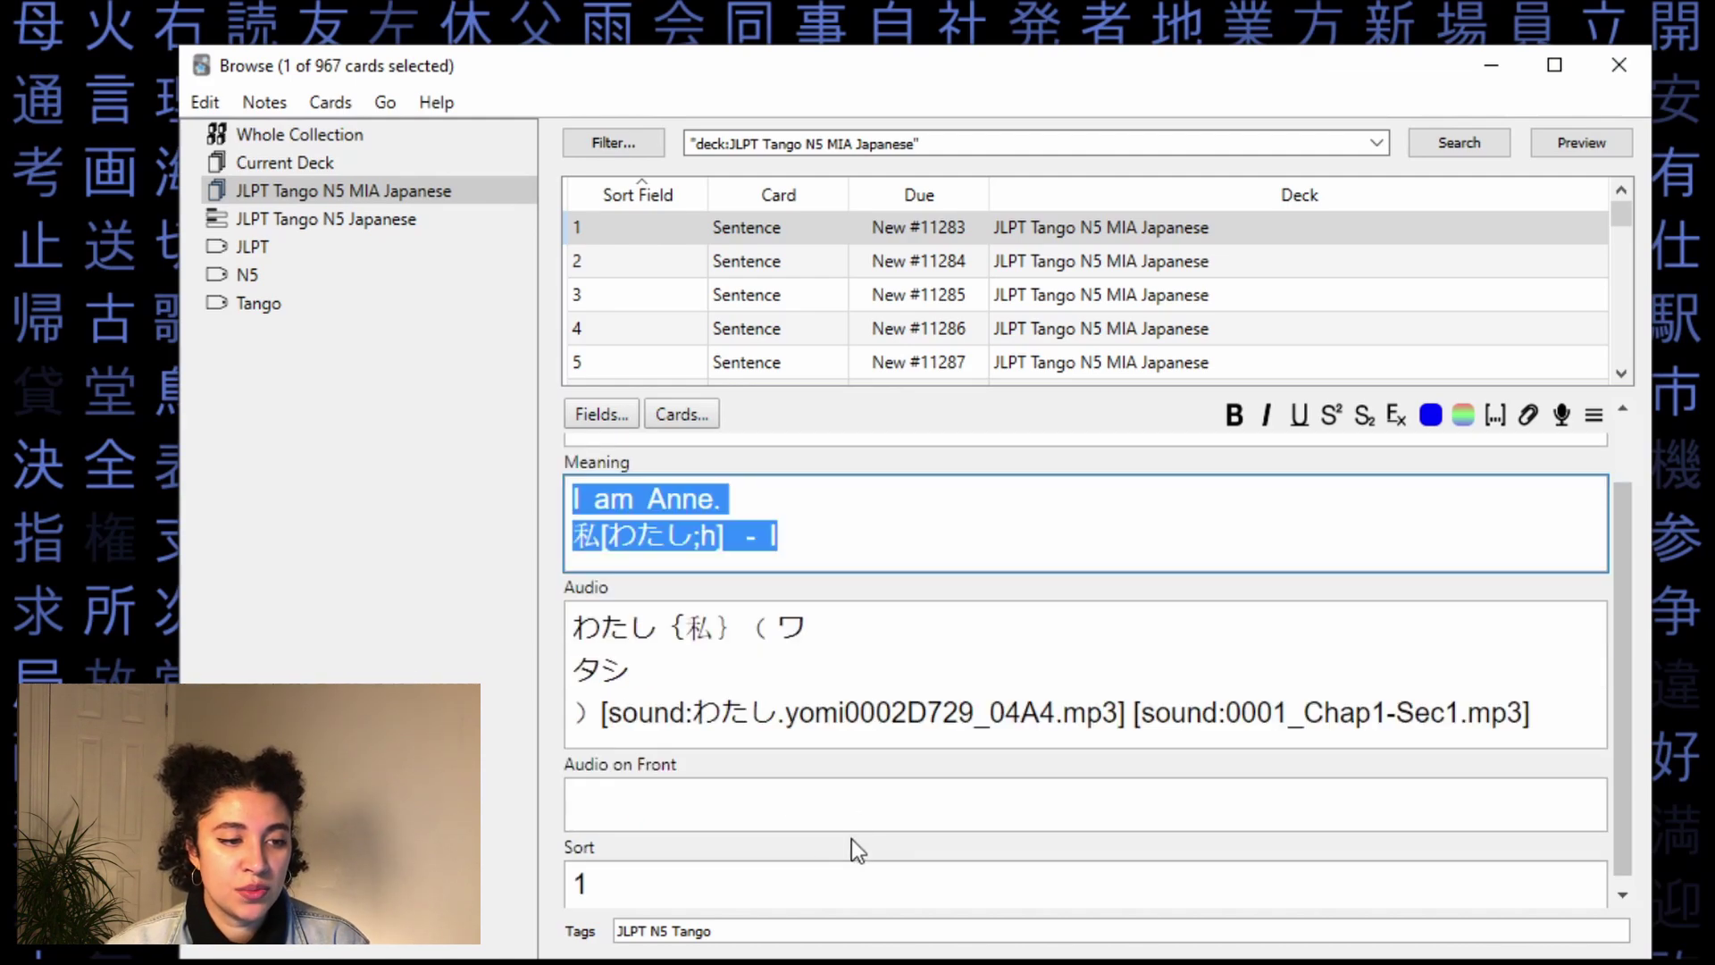
{"action": "left_click", "coordinate": [614, 802]}
{"action": "type", "text": "X"}
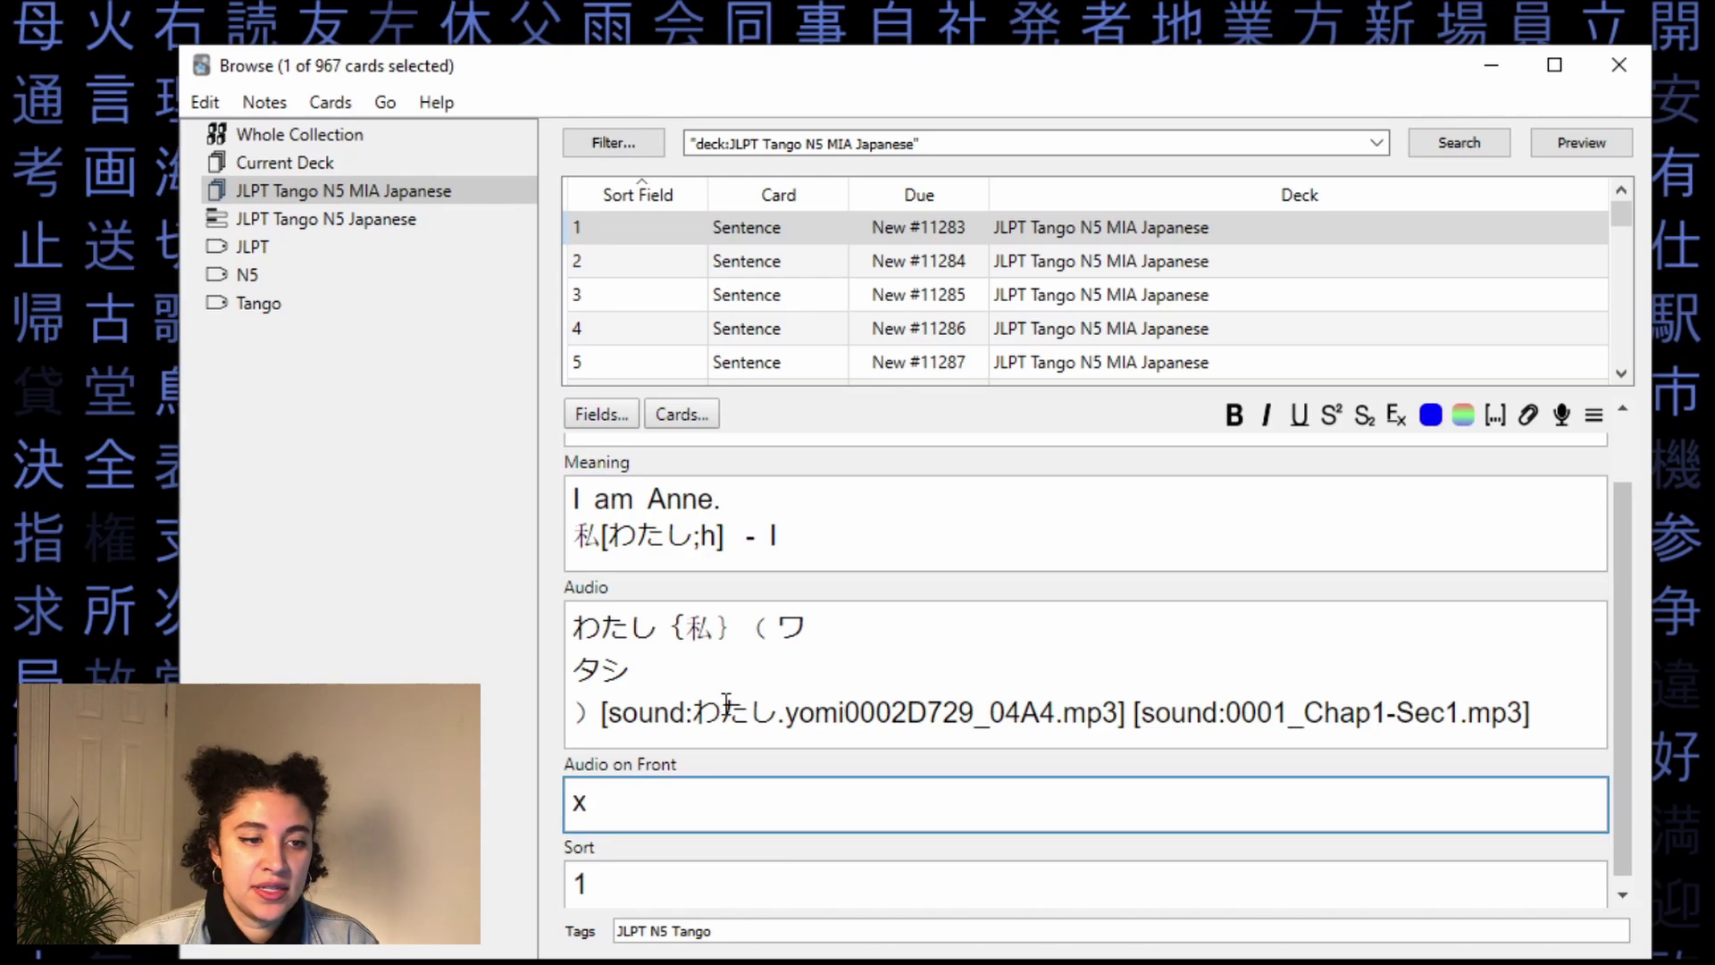
{"action": "left_click", "coordinate": [888, 668]}
{"action": "left_click_drag", "start_coordinate": [1129, 758], "coordinate": [550, 635]}
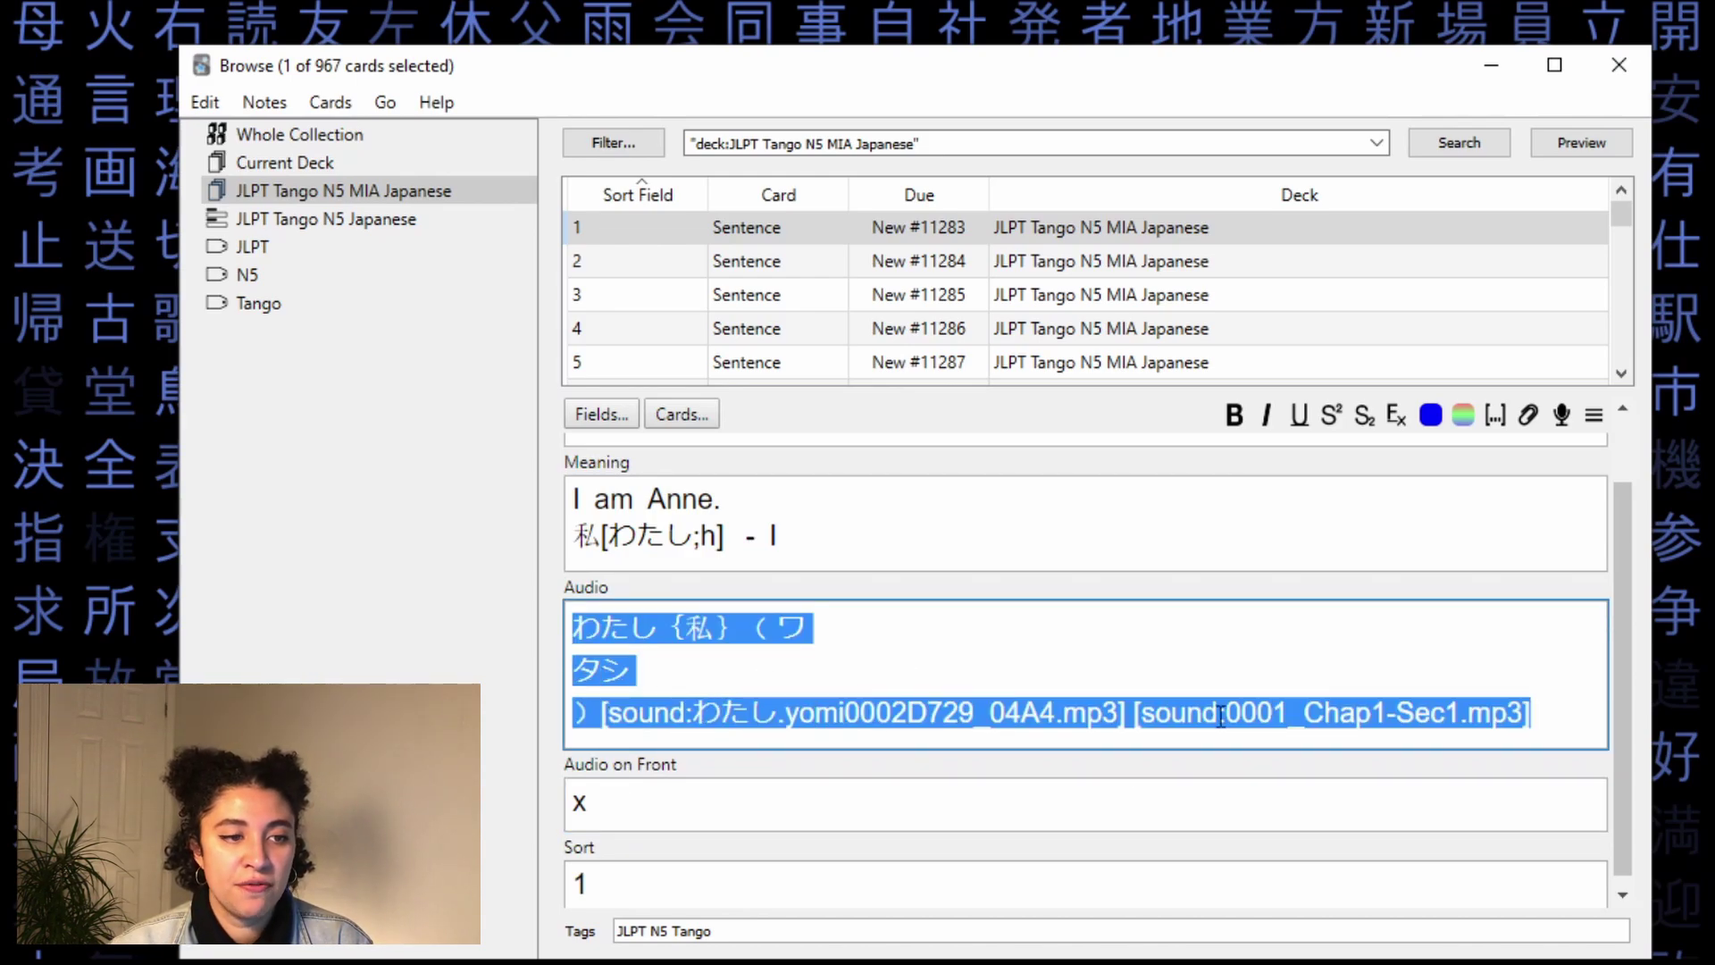
- Compare the first note's Expression and Meaning texts and look over its Audio, Audio on Front and Sort fields
{"action": "scroll", "coordinate": [865, 589], "scroll_direction": "up", "scroll_amount": 1}
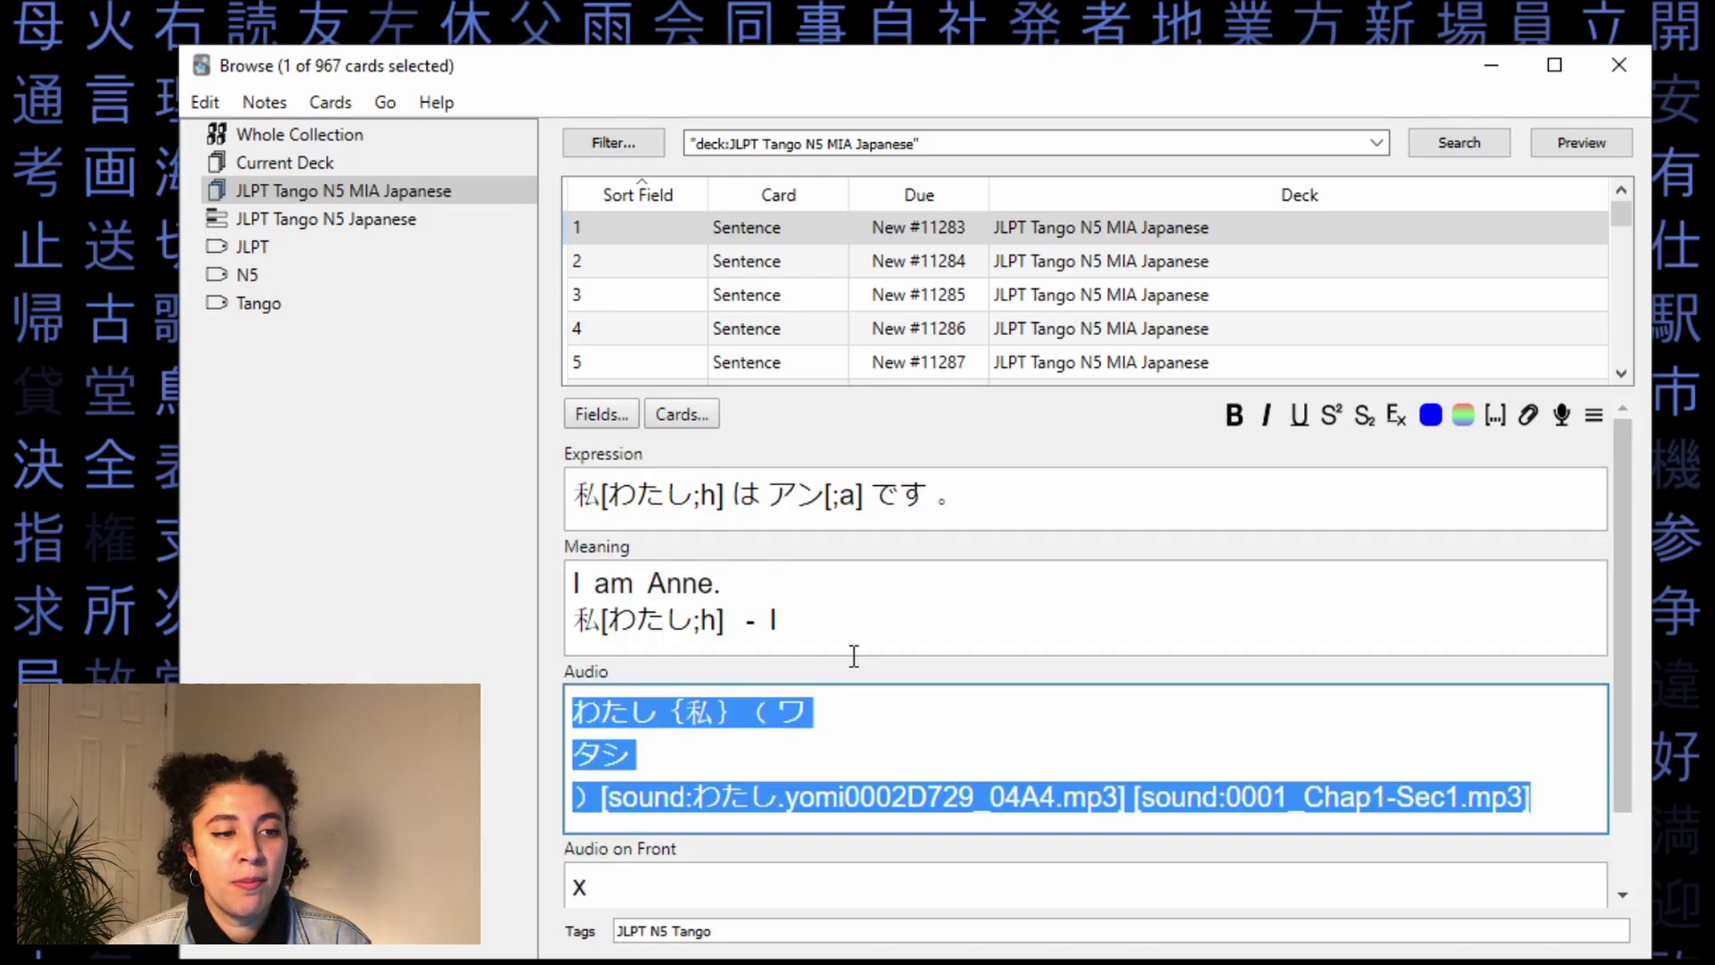
{"action": "left_click", "coordinate": [956, 514]}
{"action": "left_click_drag", "start_coordinate": [895, 635], "coordinate": [649, 598]}
{"action": "left_click", "coordinate": [1162, 675]}
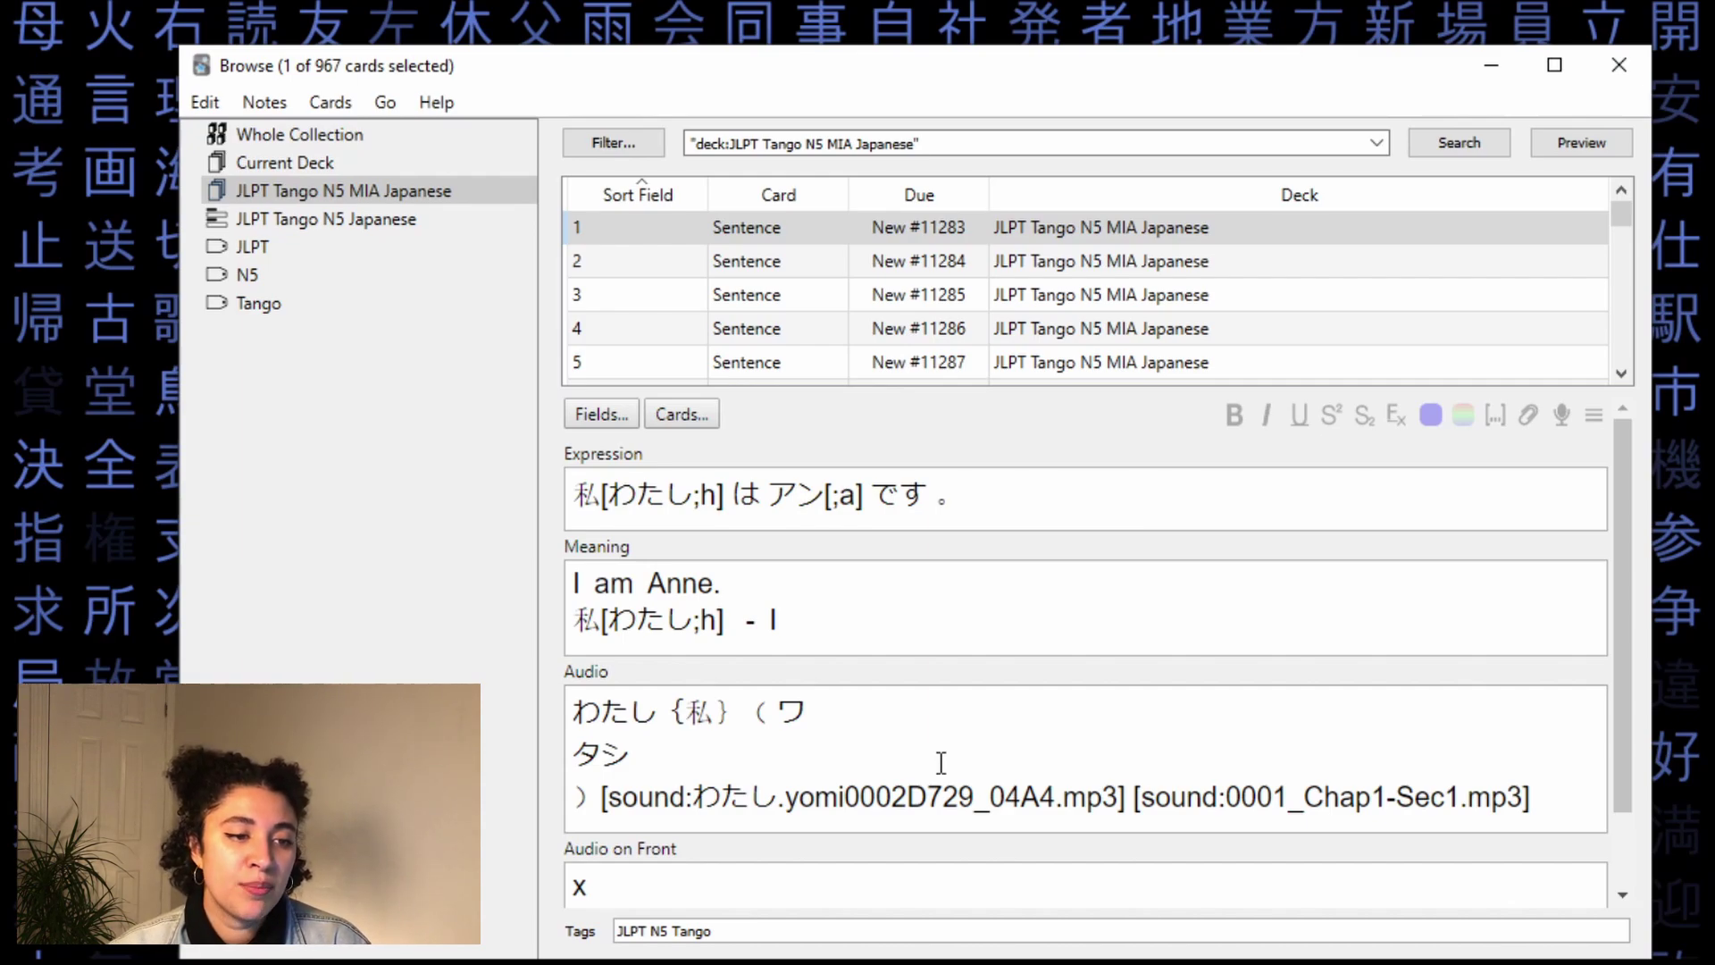
{"action": "key", "text": "alt+Tab"}
{"action": "key", "text": "alt+Tab"}
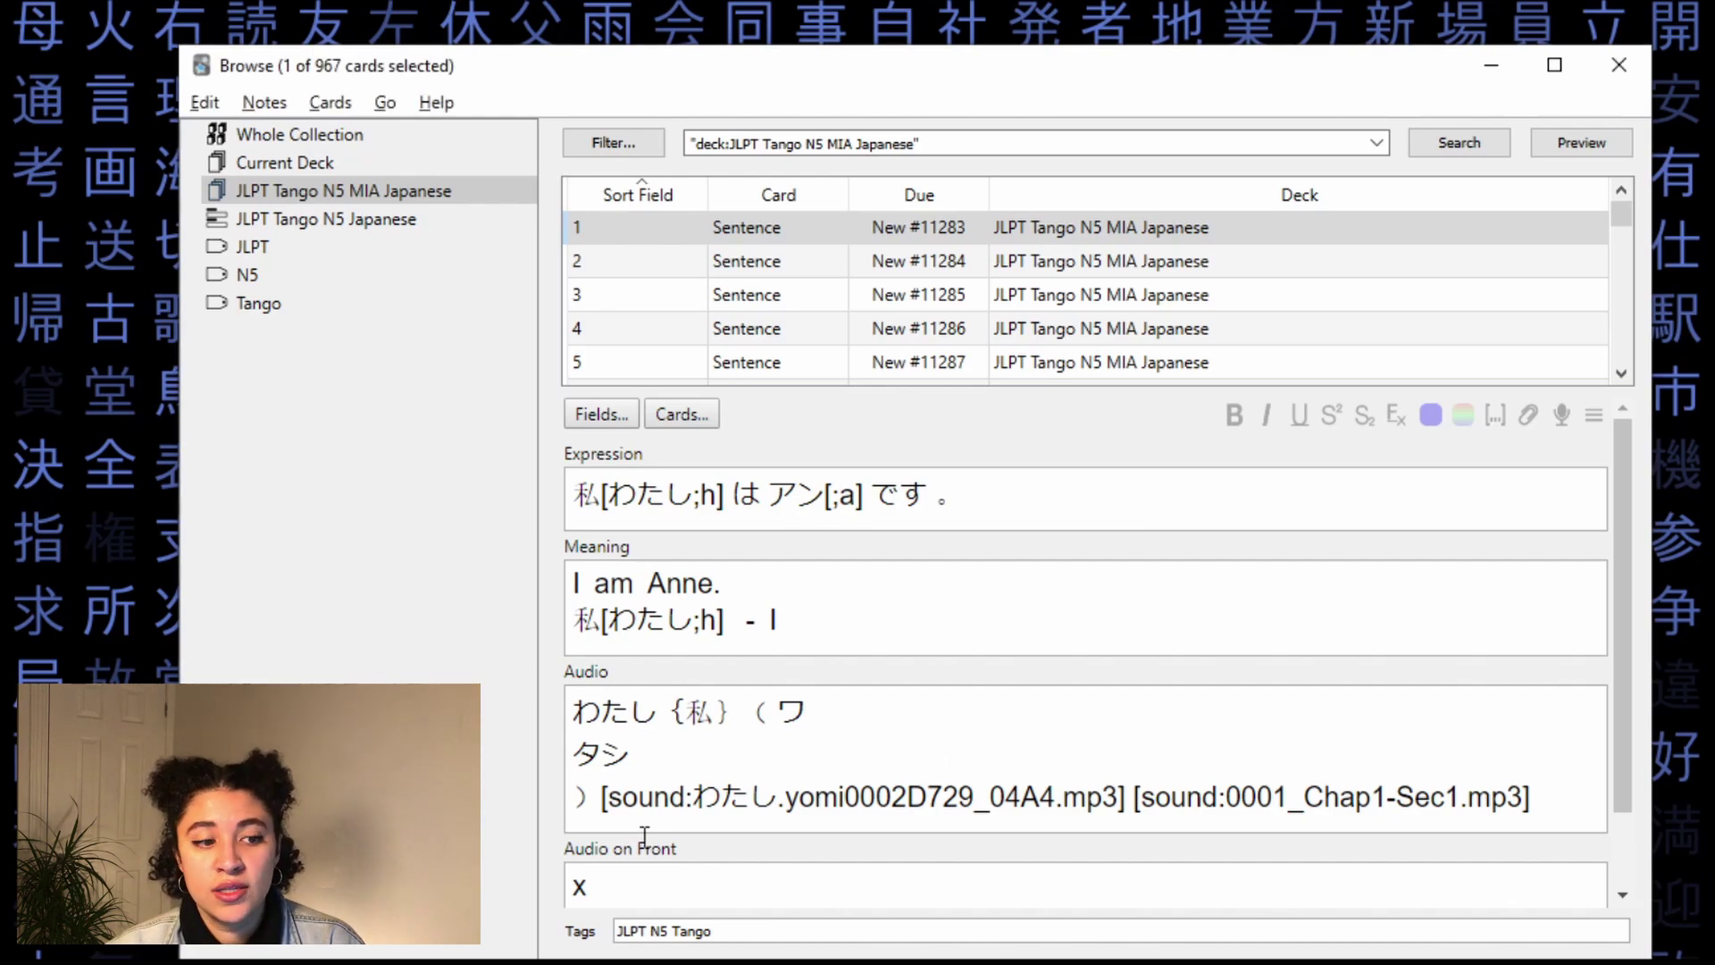
{"action": "scroll", "coordinate": [678, 840], "scroll_direction": "down", "scroll_amount": 1}
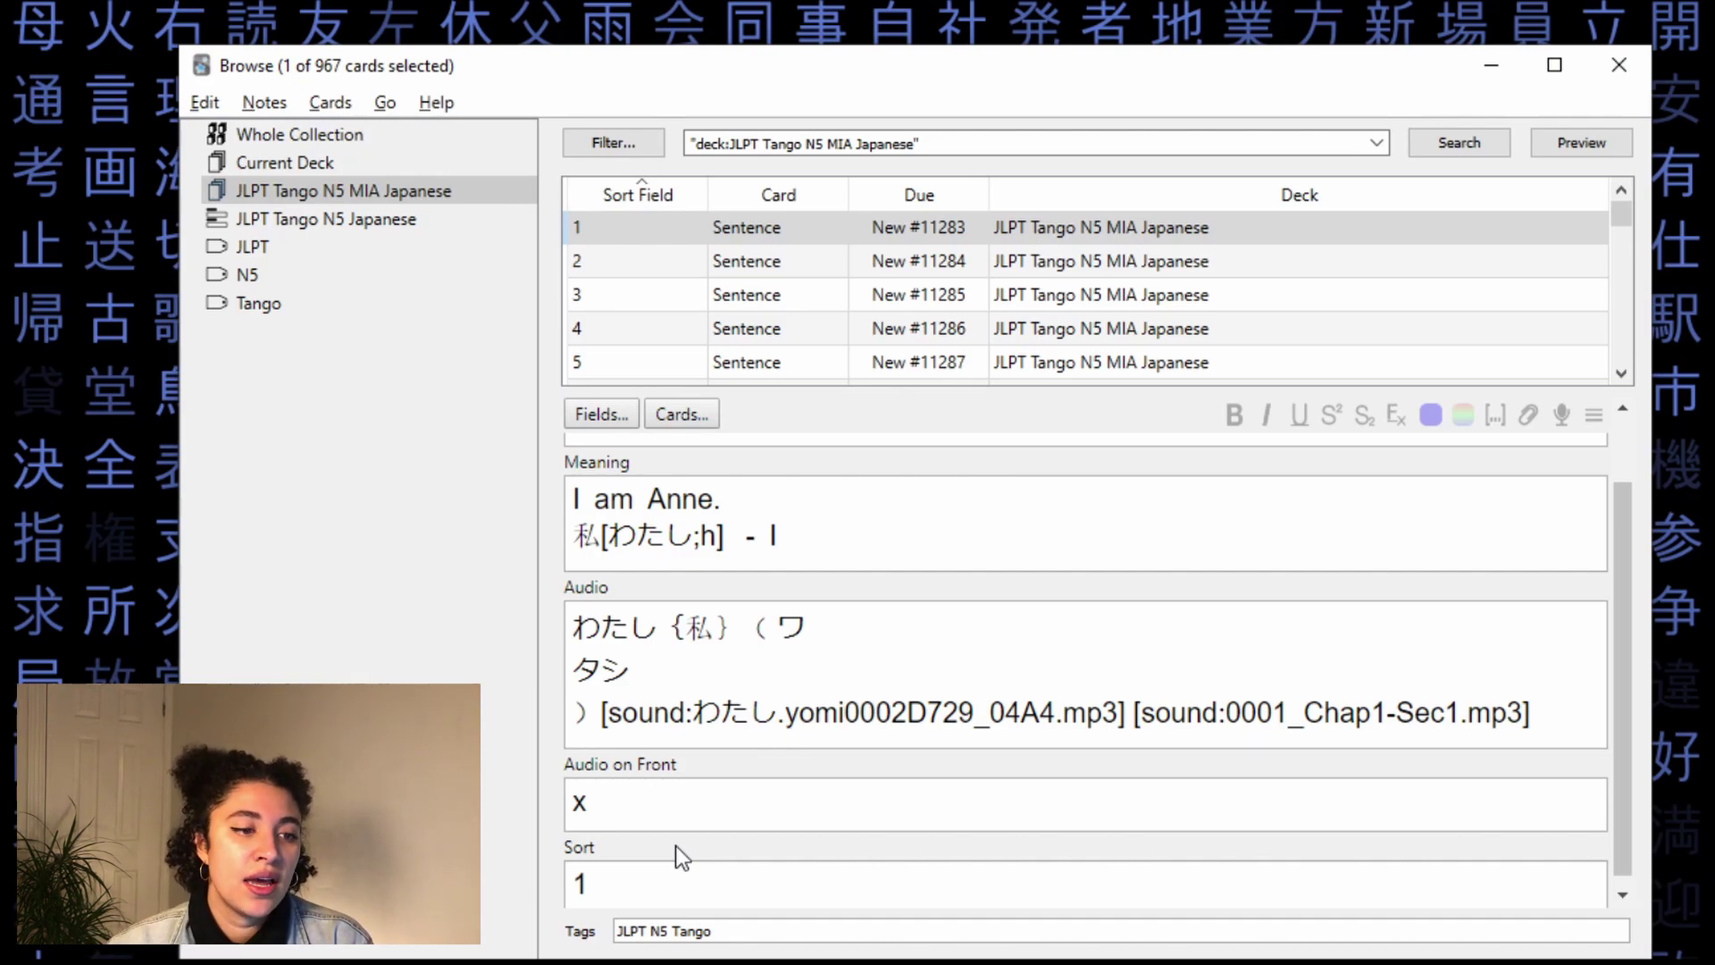
- Empty the first note's Audio on Front field and preview the card's front and back beside the note fields
{"action": "left_click", "coordinate": [972, 552]}
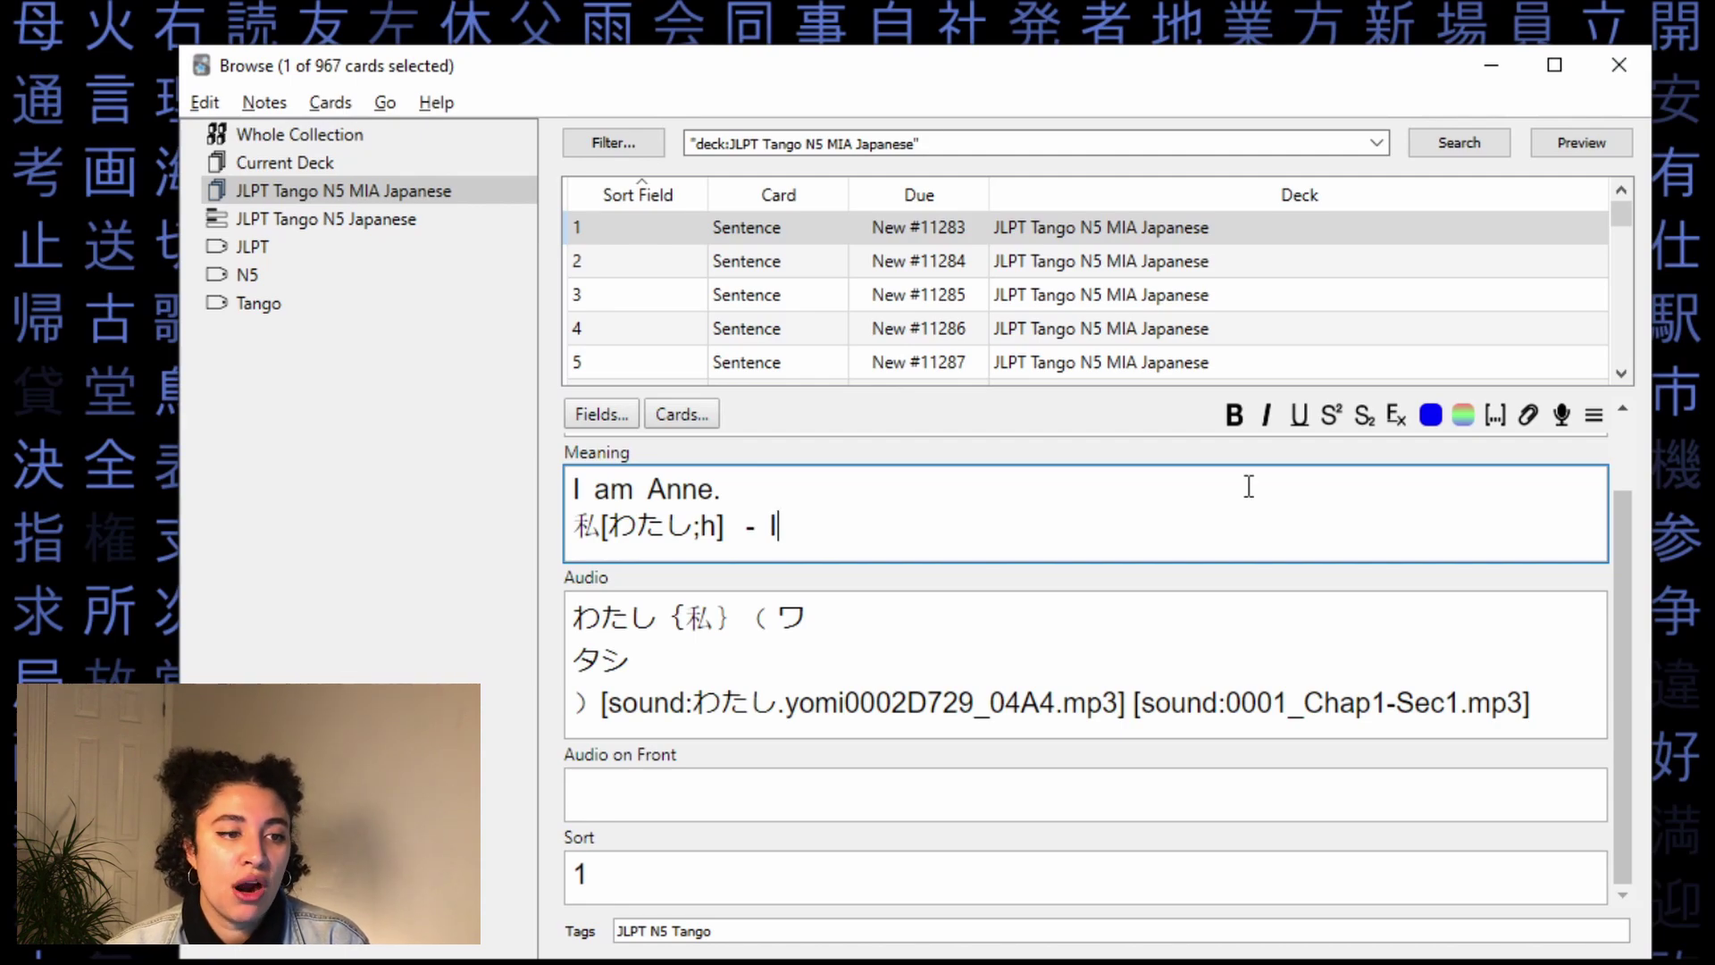
{"action": "left_click", "coordinate": [1577, 141]}
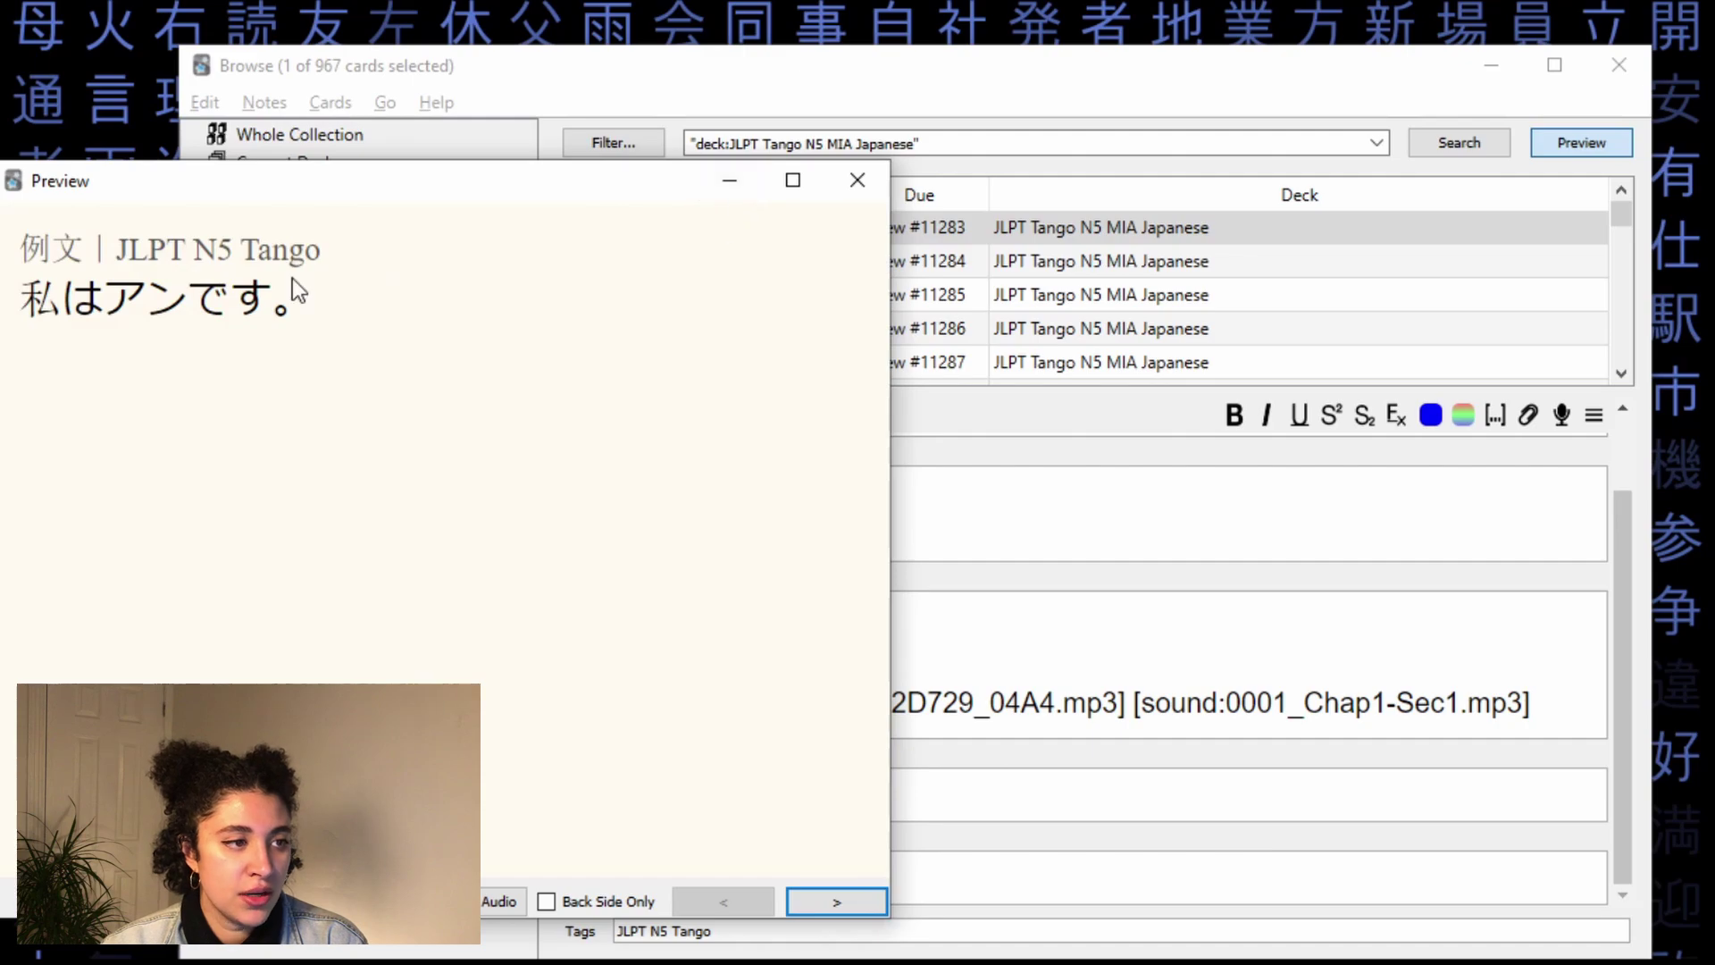
{"action": "left_click_drag", "start_coordinate": [361, 178], "coordinate": [1166, 227]}
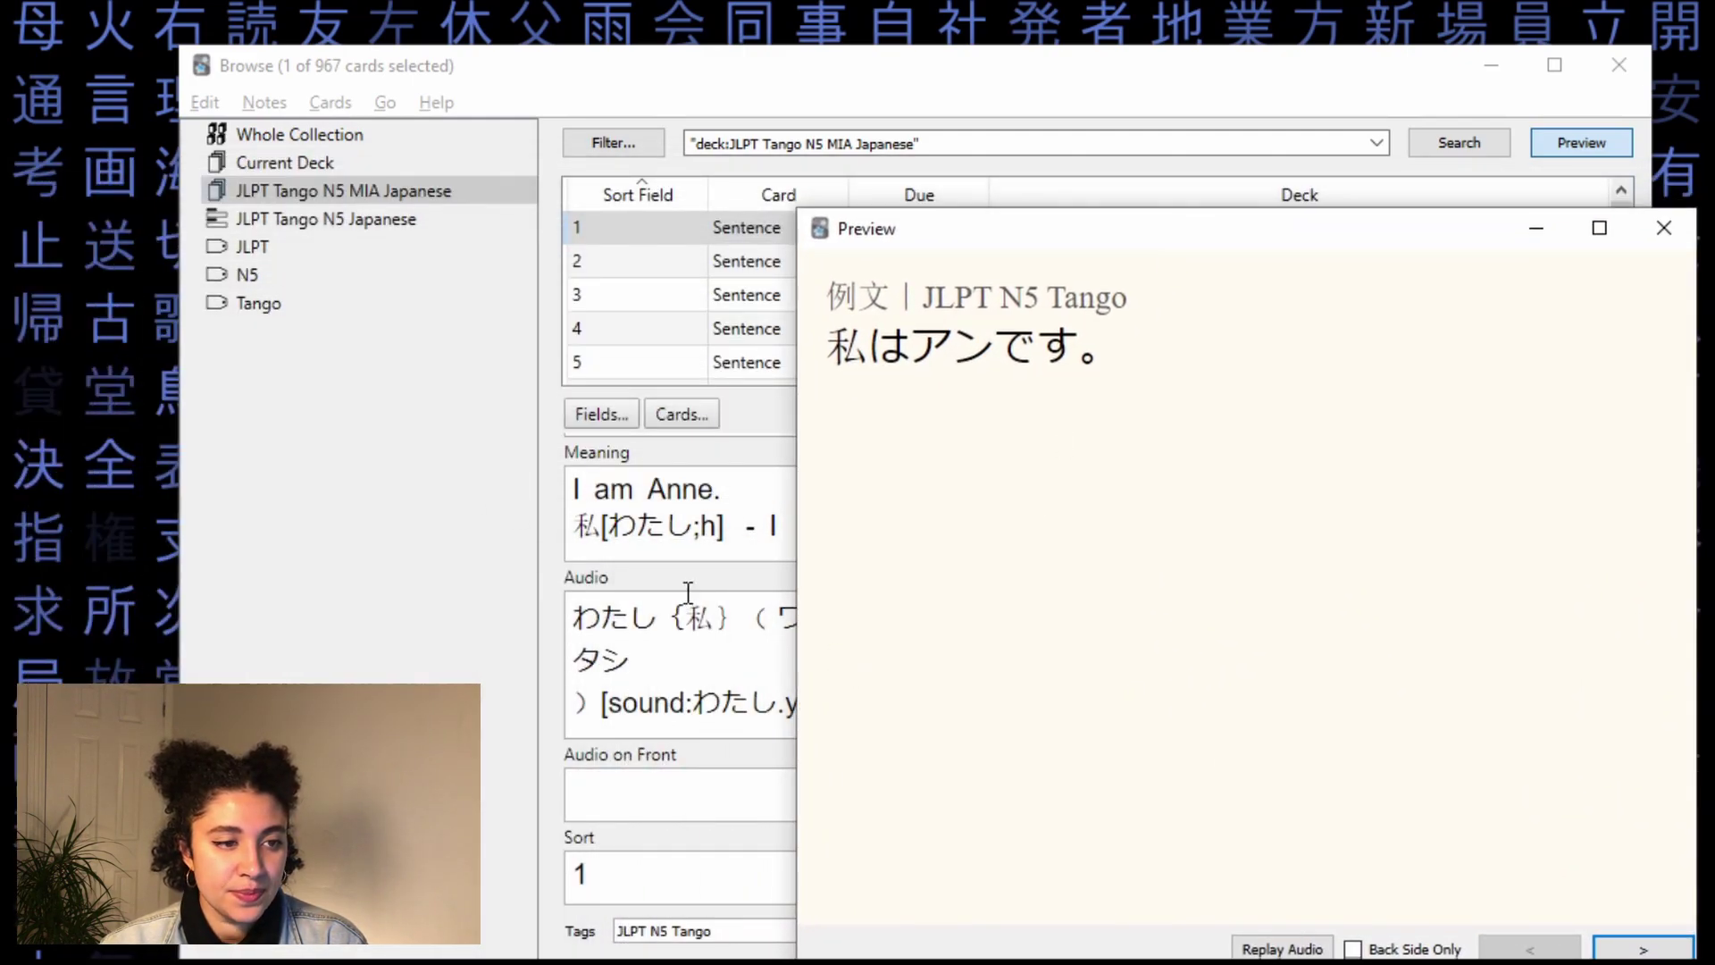
{"action": "scroll", "coordinate": [625, 586], "scroll_direction": "up", "scroll_amount": 1}
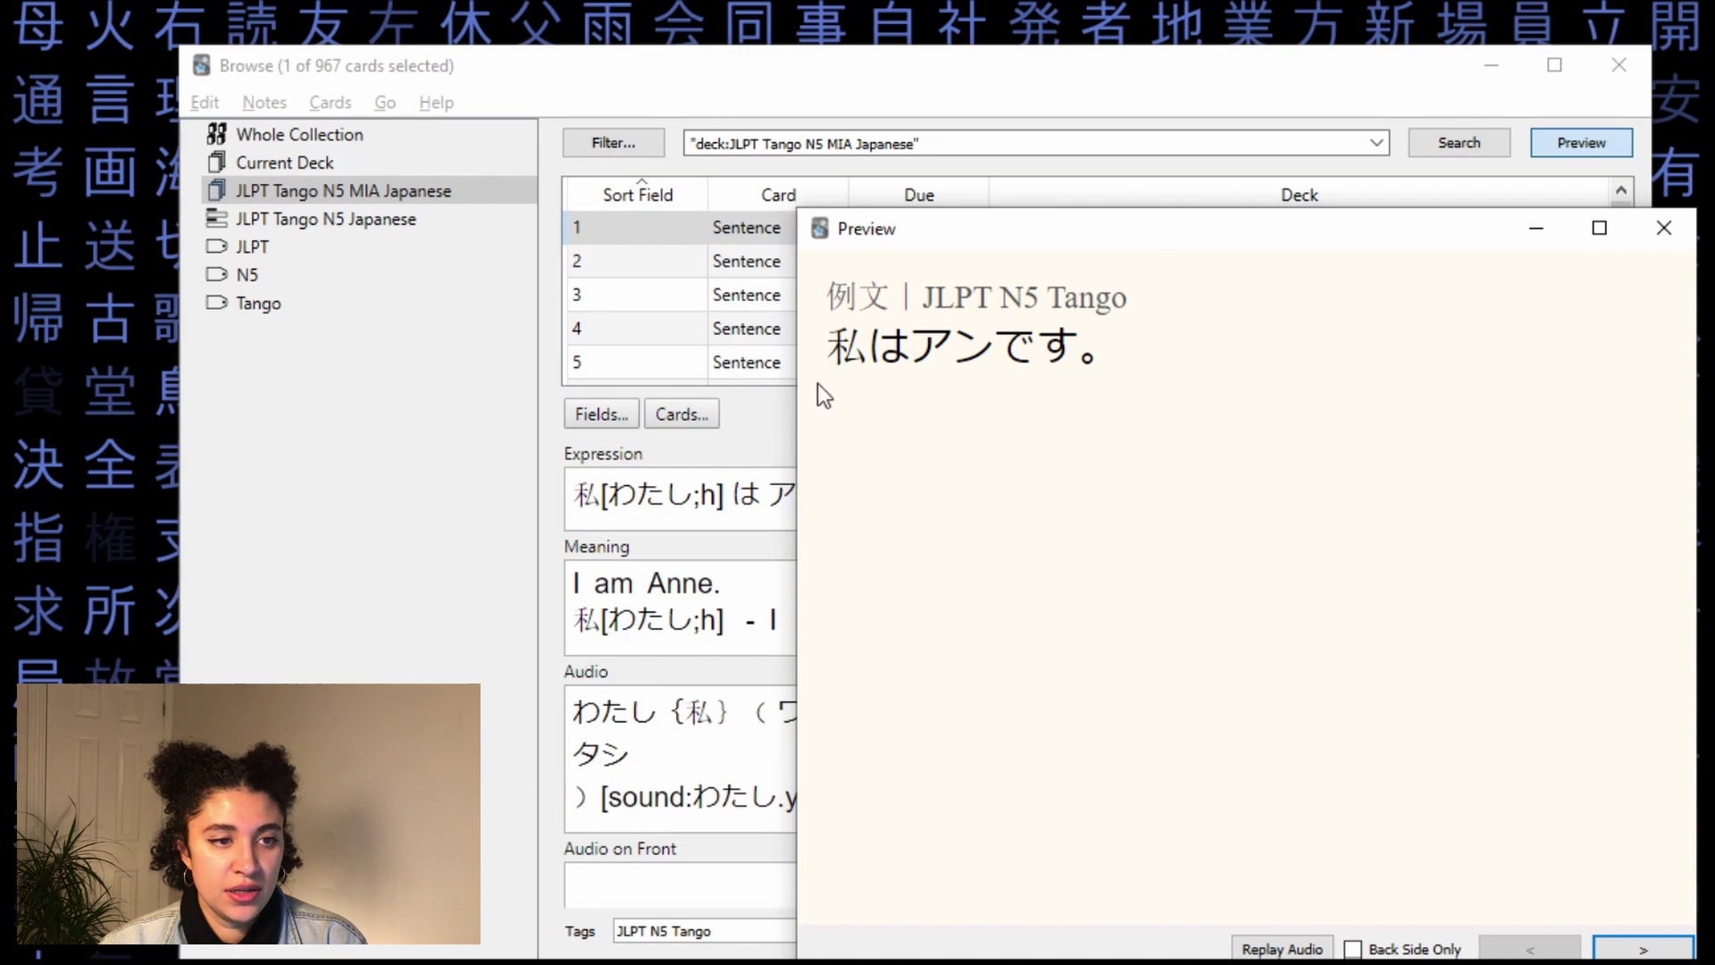
{"action": "left_click", "coordinate": [1660, 951]}
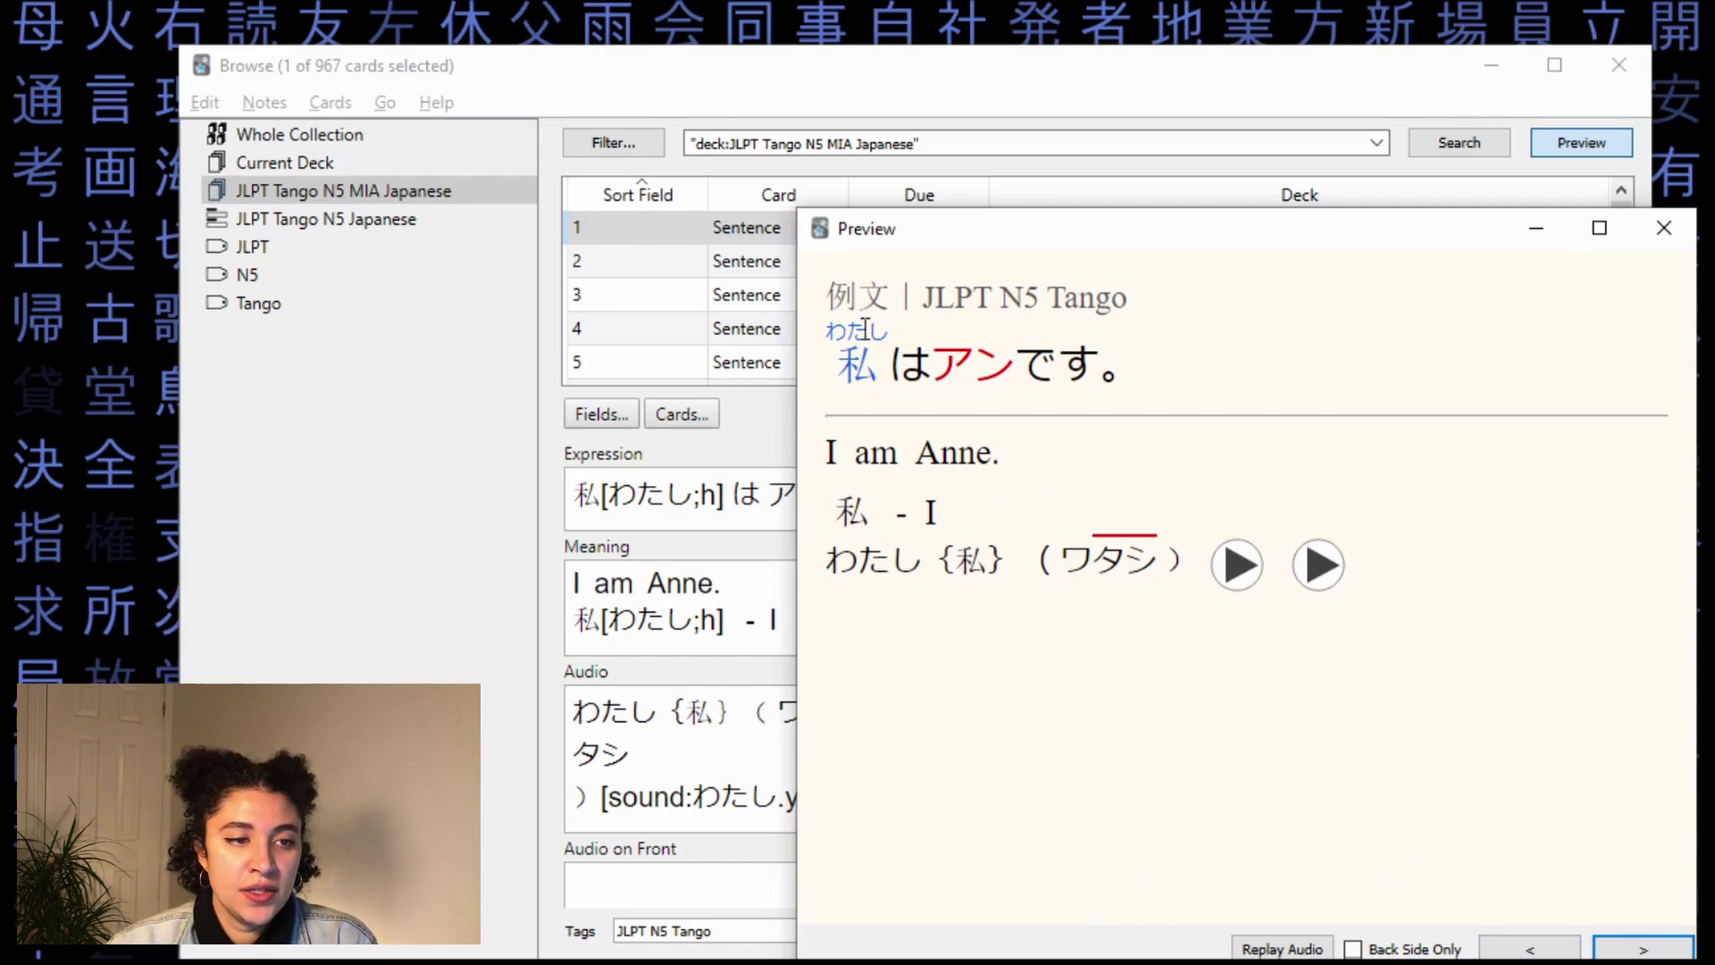
{"action": "mouse_move", "coordinate": [1019, 396]}
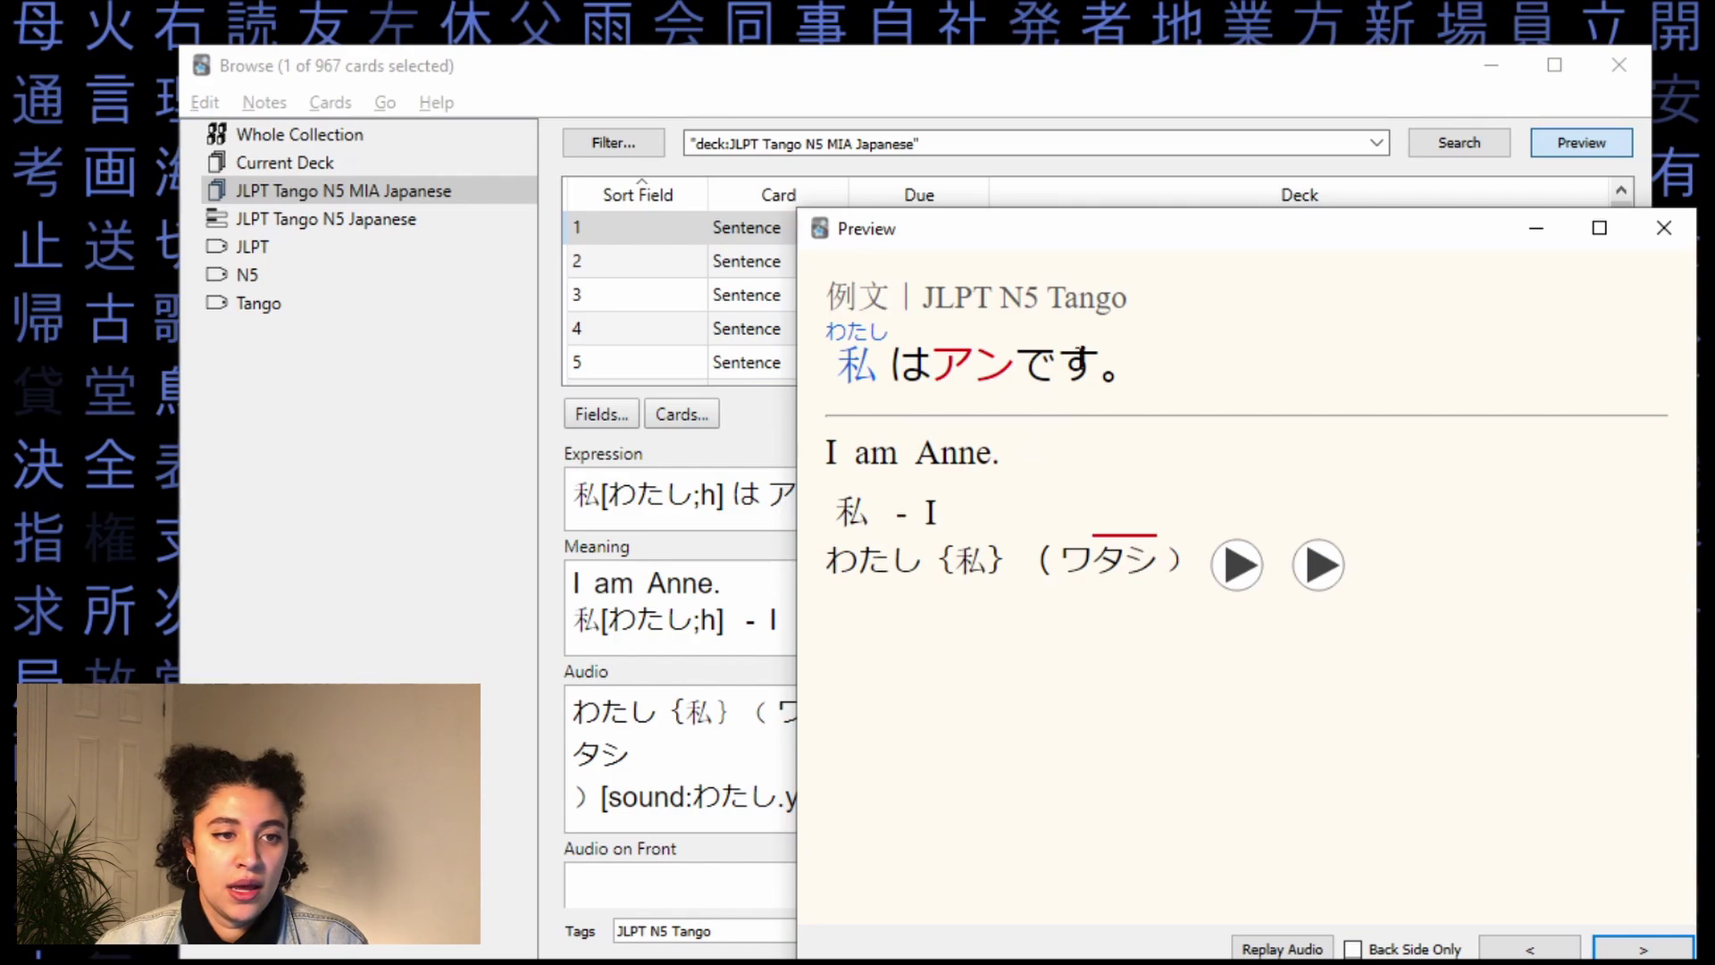
{"action": "left_click_drag", "start_coordinate": [1054, 248], "coordinate": [1123, 224]}
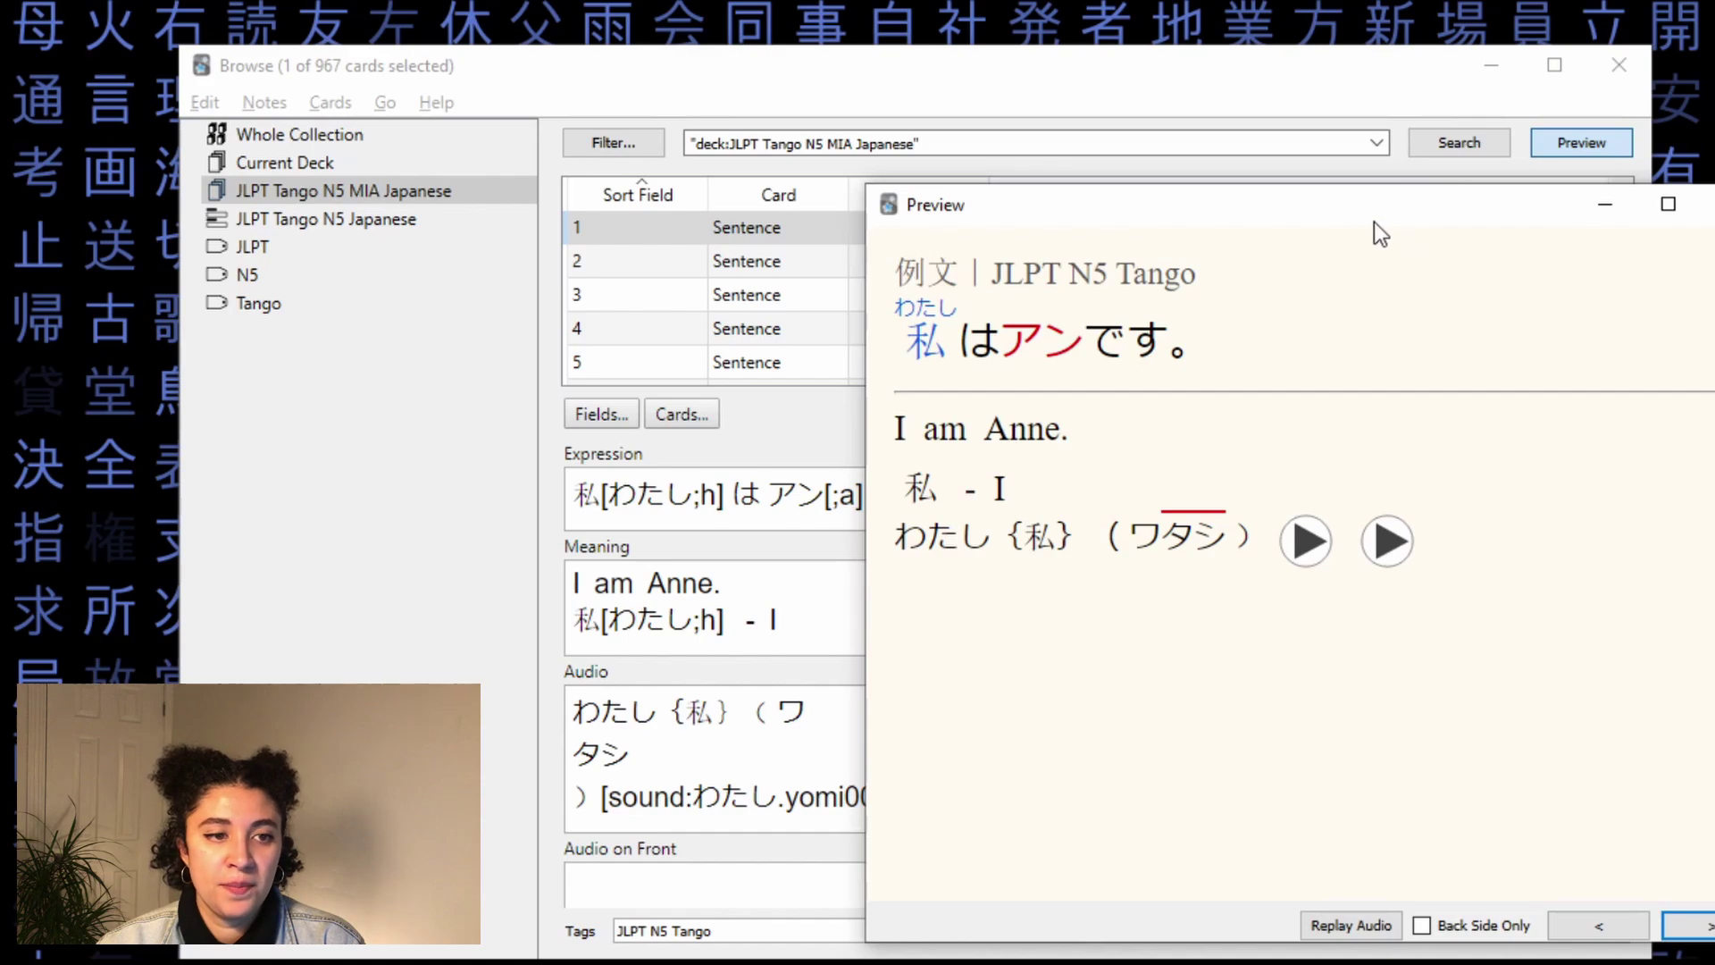
{"action": "left_click_drag", "start_coordinate": [1374, 221], "coordinate": [1290, 183]}
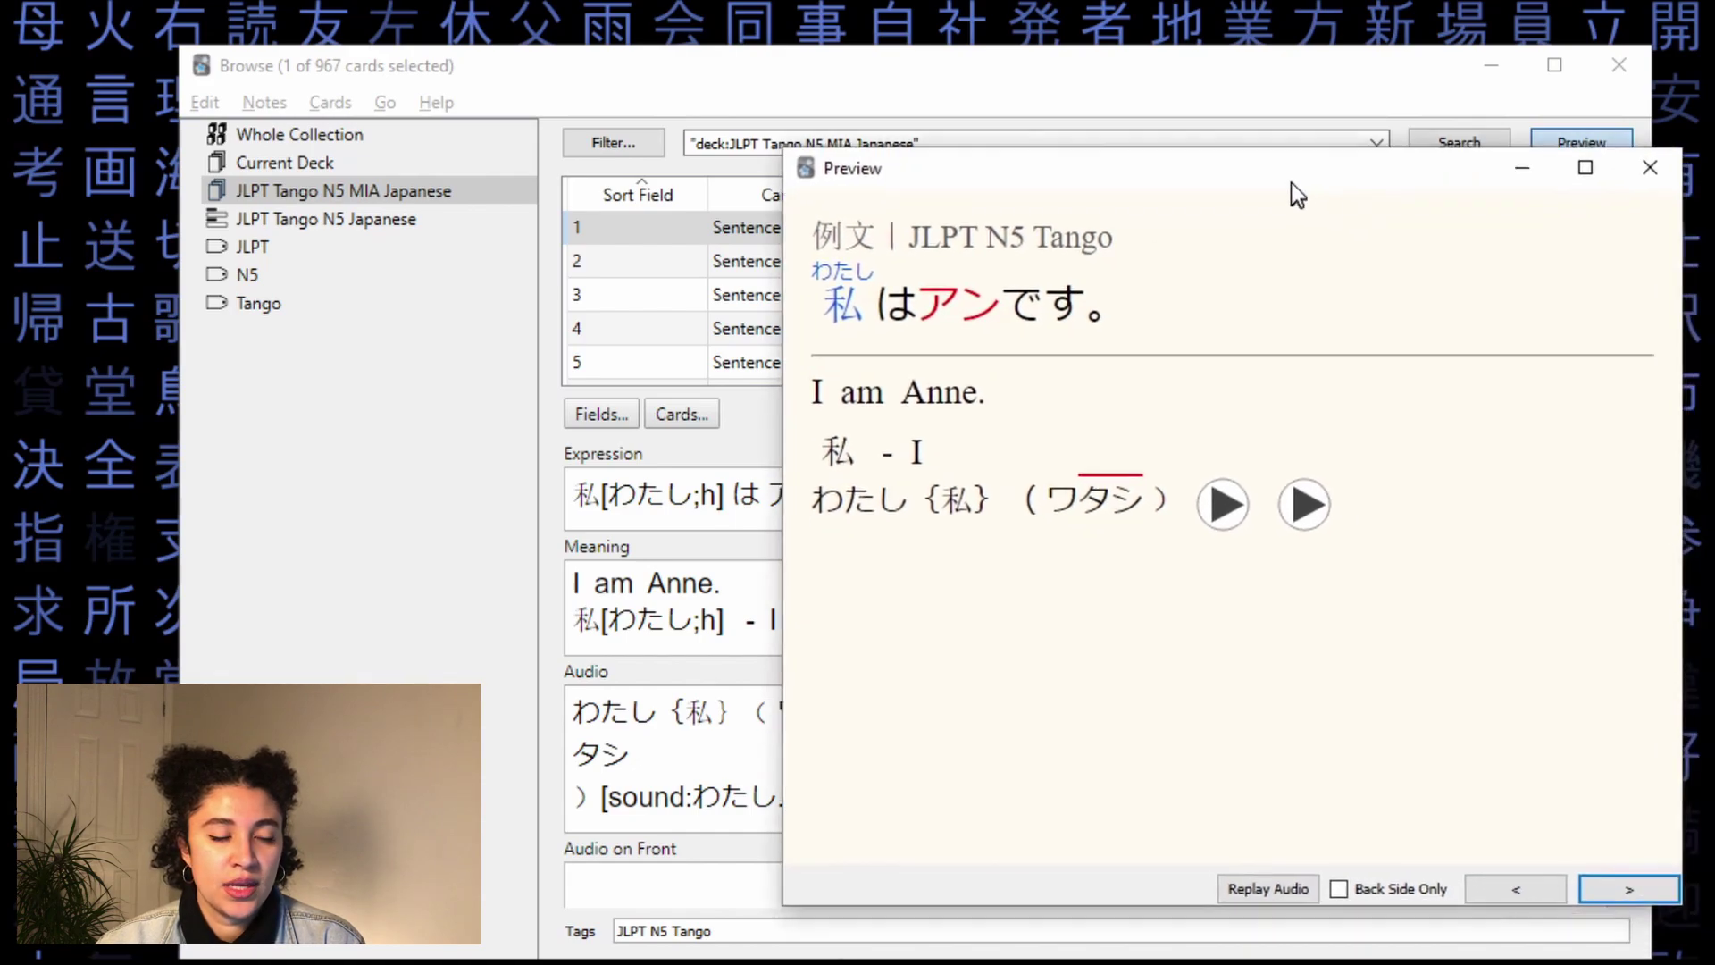
- Flip the previewed sentence card to its front and back again, highlighting the sentence, translation and reading, and close the preview
{"action": "left_click", "coordinate": [1504, 893]}
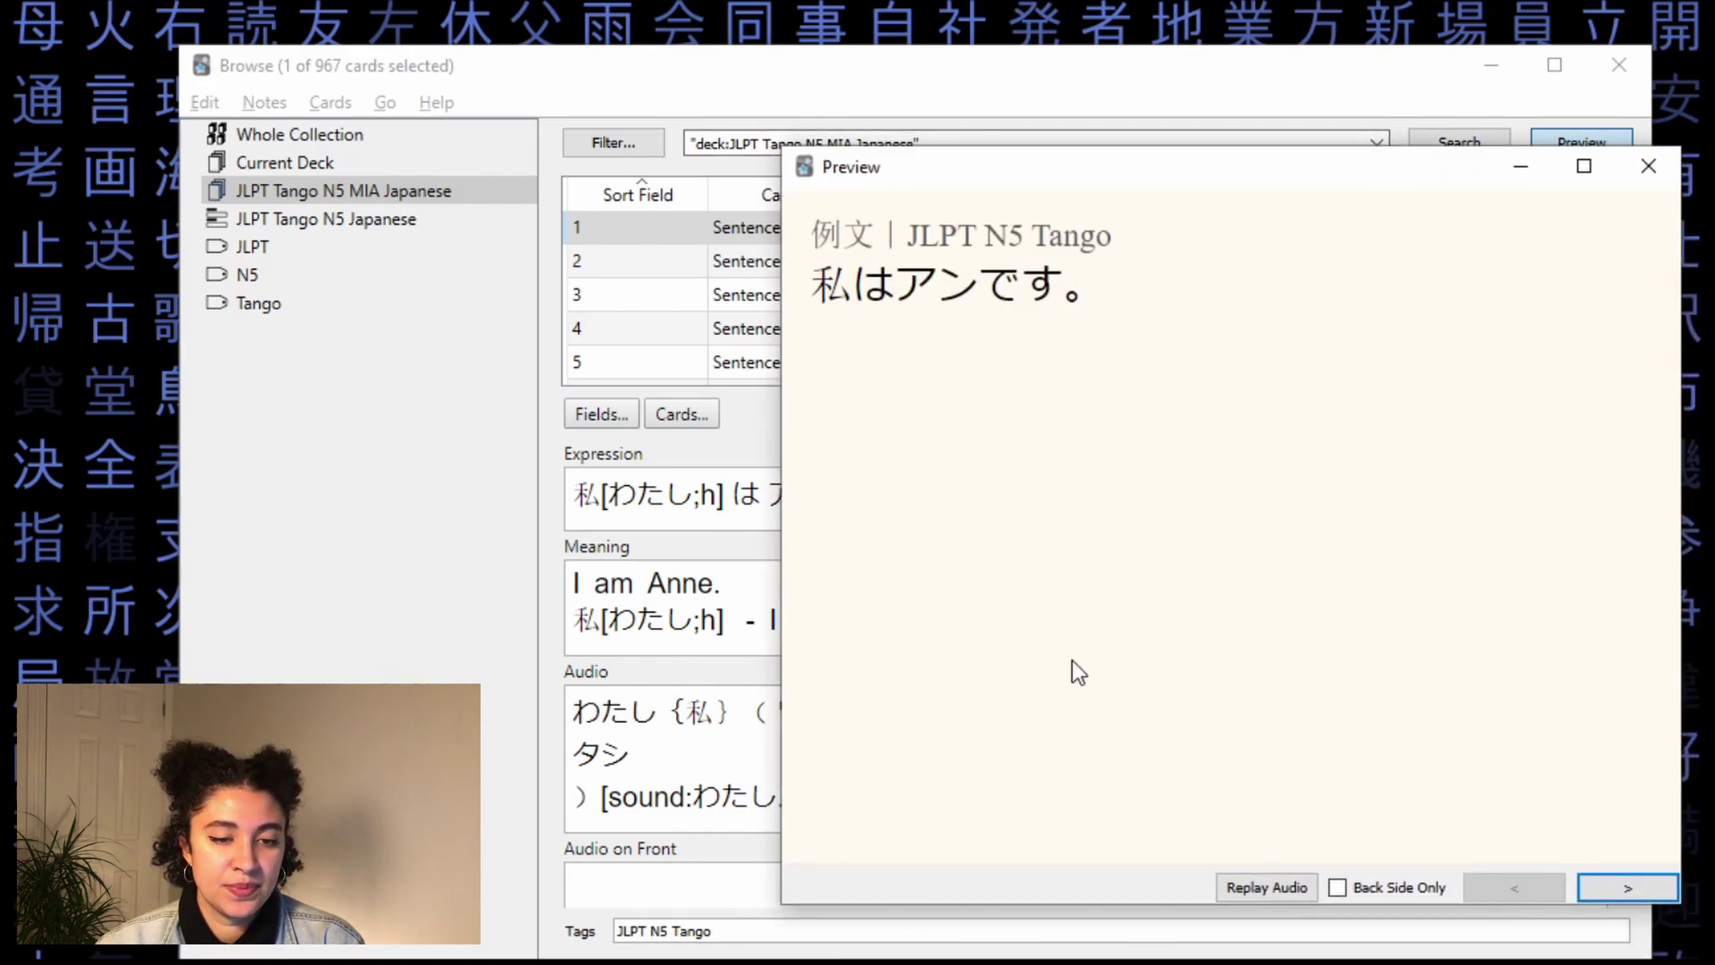
{"action": "left_click", "coordinate": [1595, 891]}
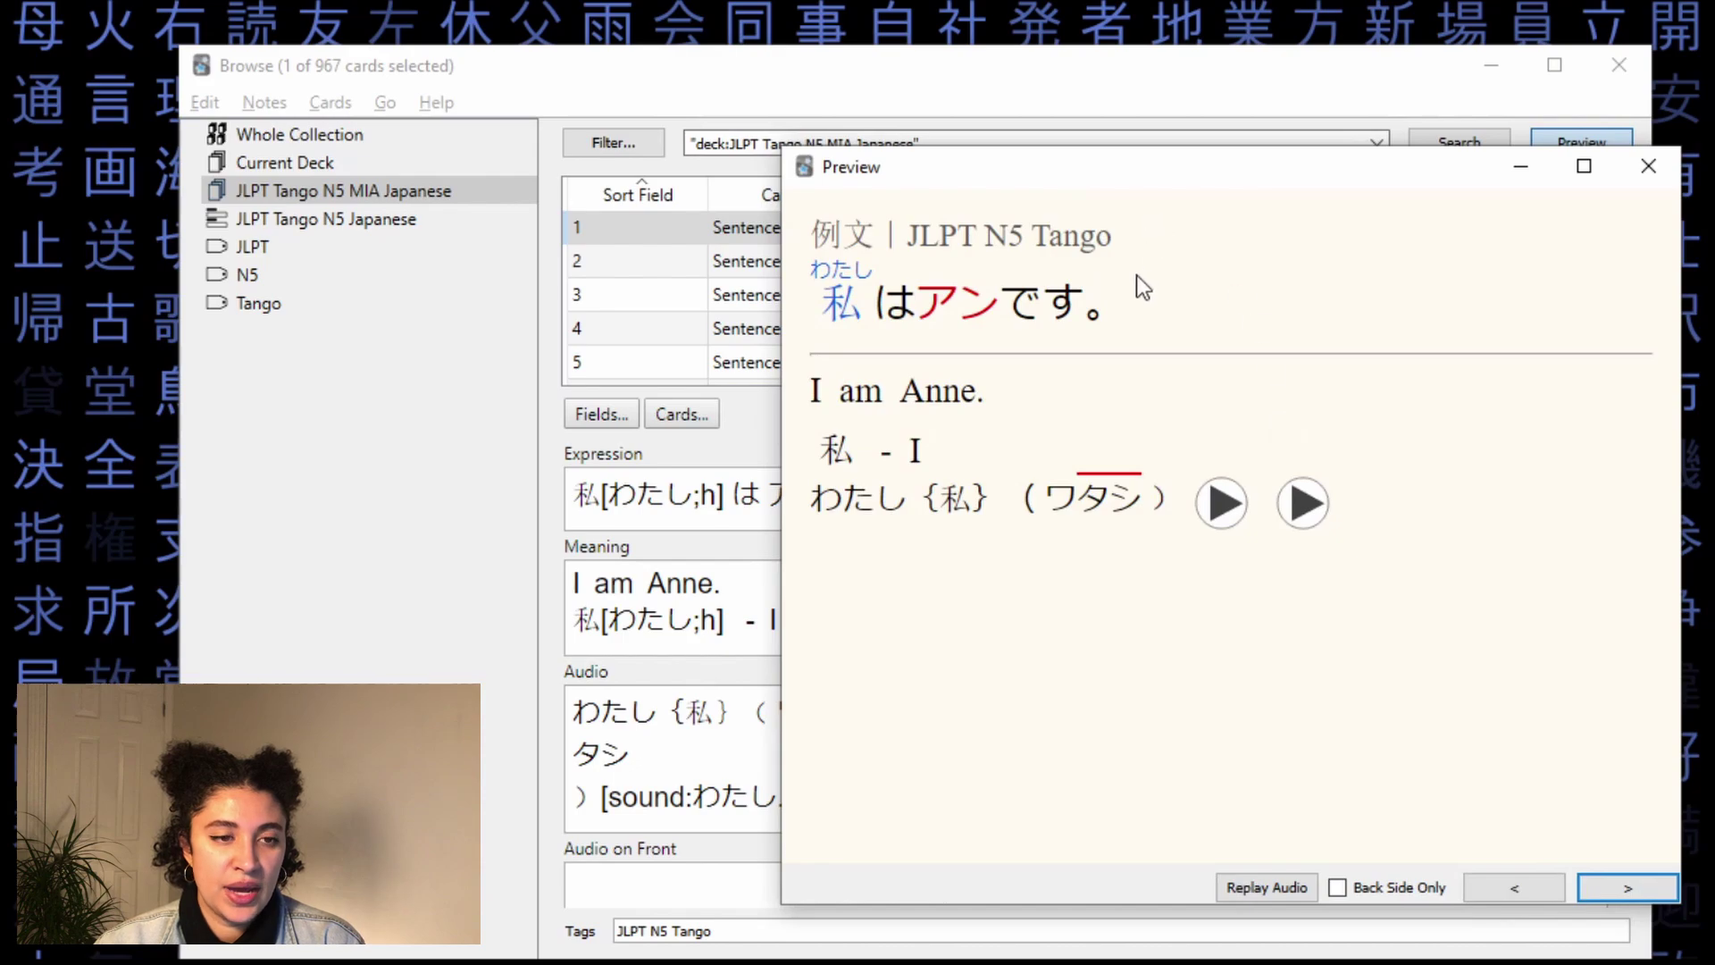
{"action": "left_click_drag", "start_coordinate": [1152, 316], "coordinate": [768, 320]}
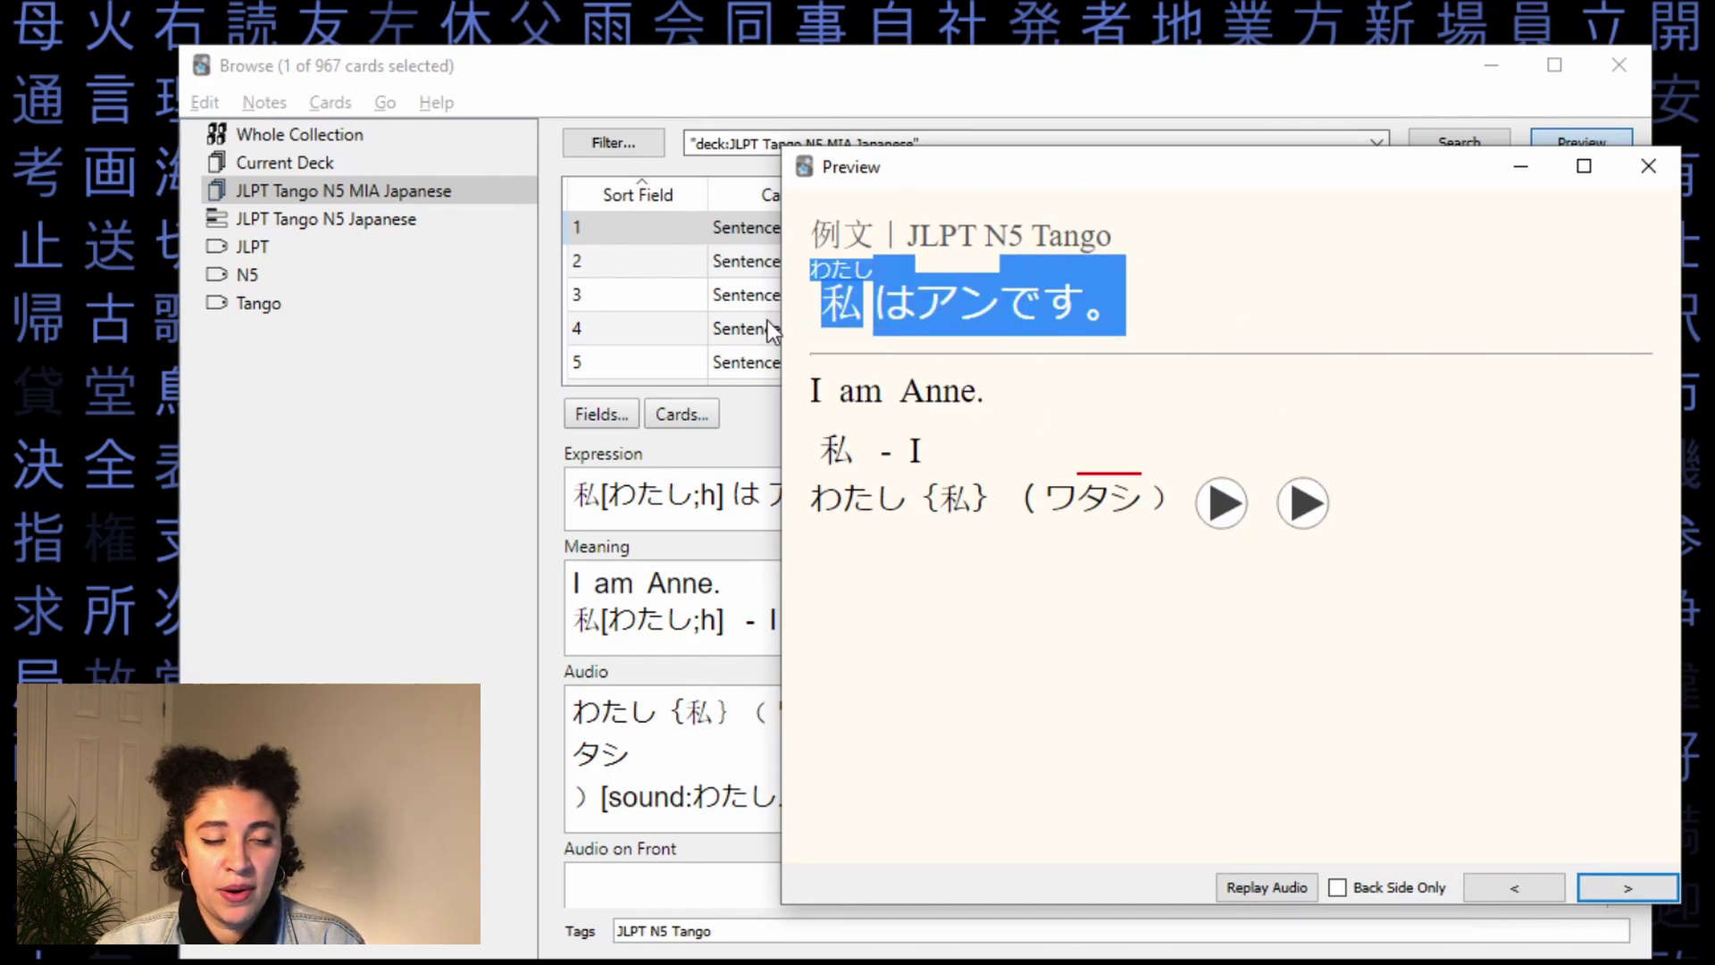
{"action": "left_click", "coordinate": [1323, 373]}
{"action": "left_click_drag", "start_coordinate": [1017, 393], "coordinate": [798, 402]}
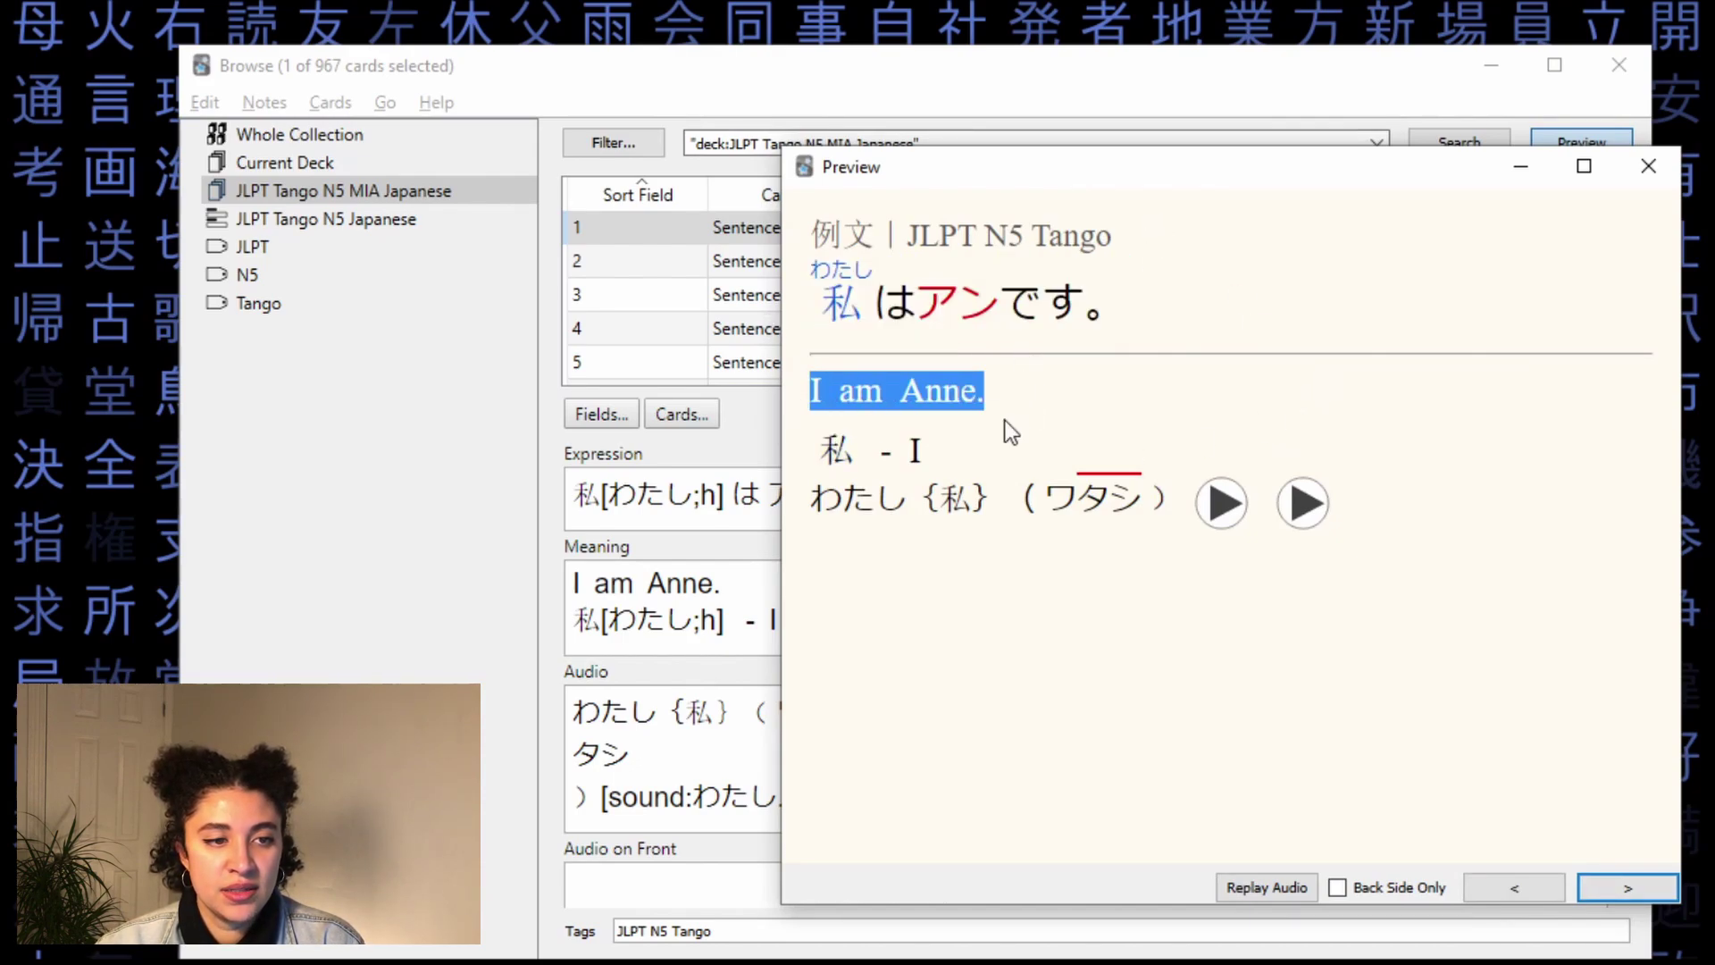
{"action": "left_click_drag", "start_coordinate": [968, 448], "coordinate": [818, 451]}
{"action": "left_click_drag", "start_coordinate": [907, 500], "coordinate": [1136, 489]}
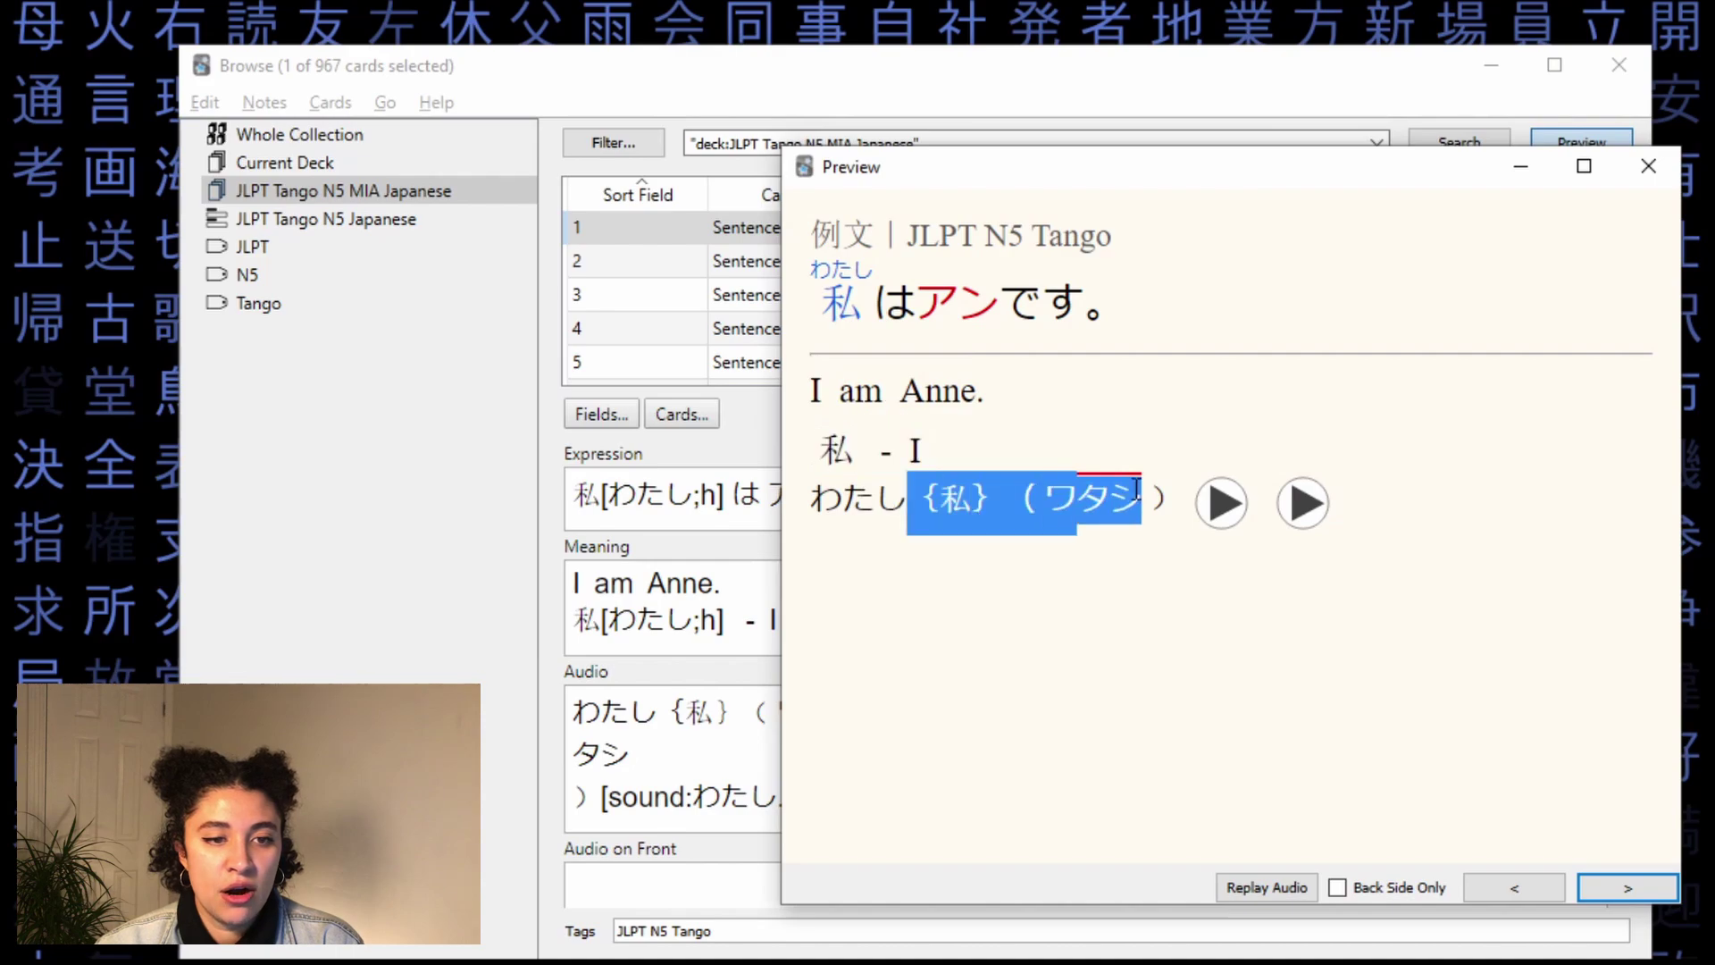
{"action": "left_click", "coordinate": [1392, 695]}
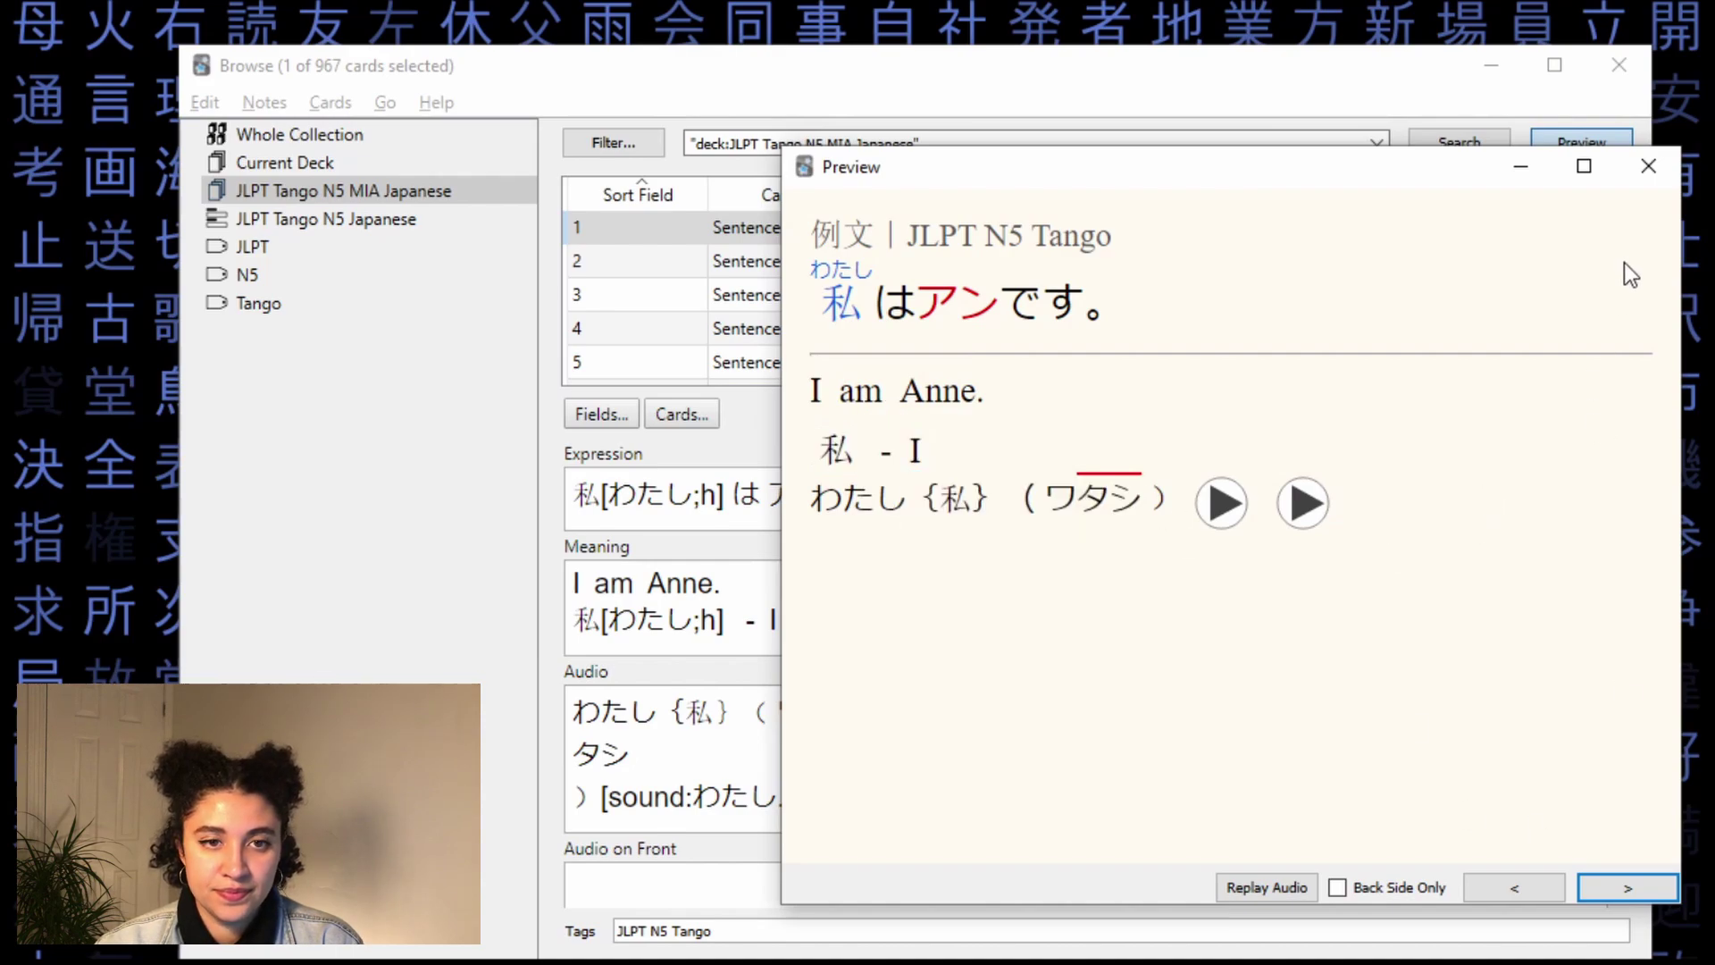
{"action": "left_click", "coordinate": [1648, 169]}
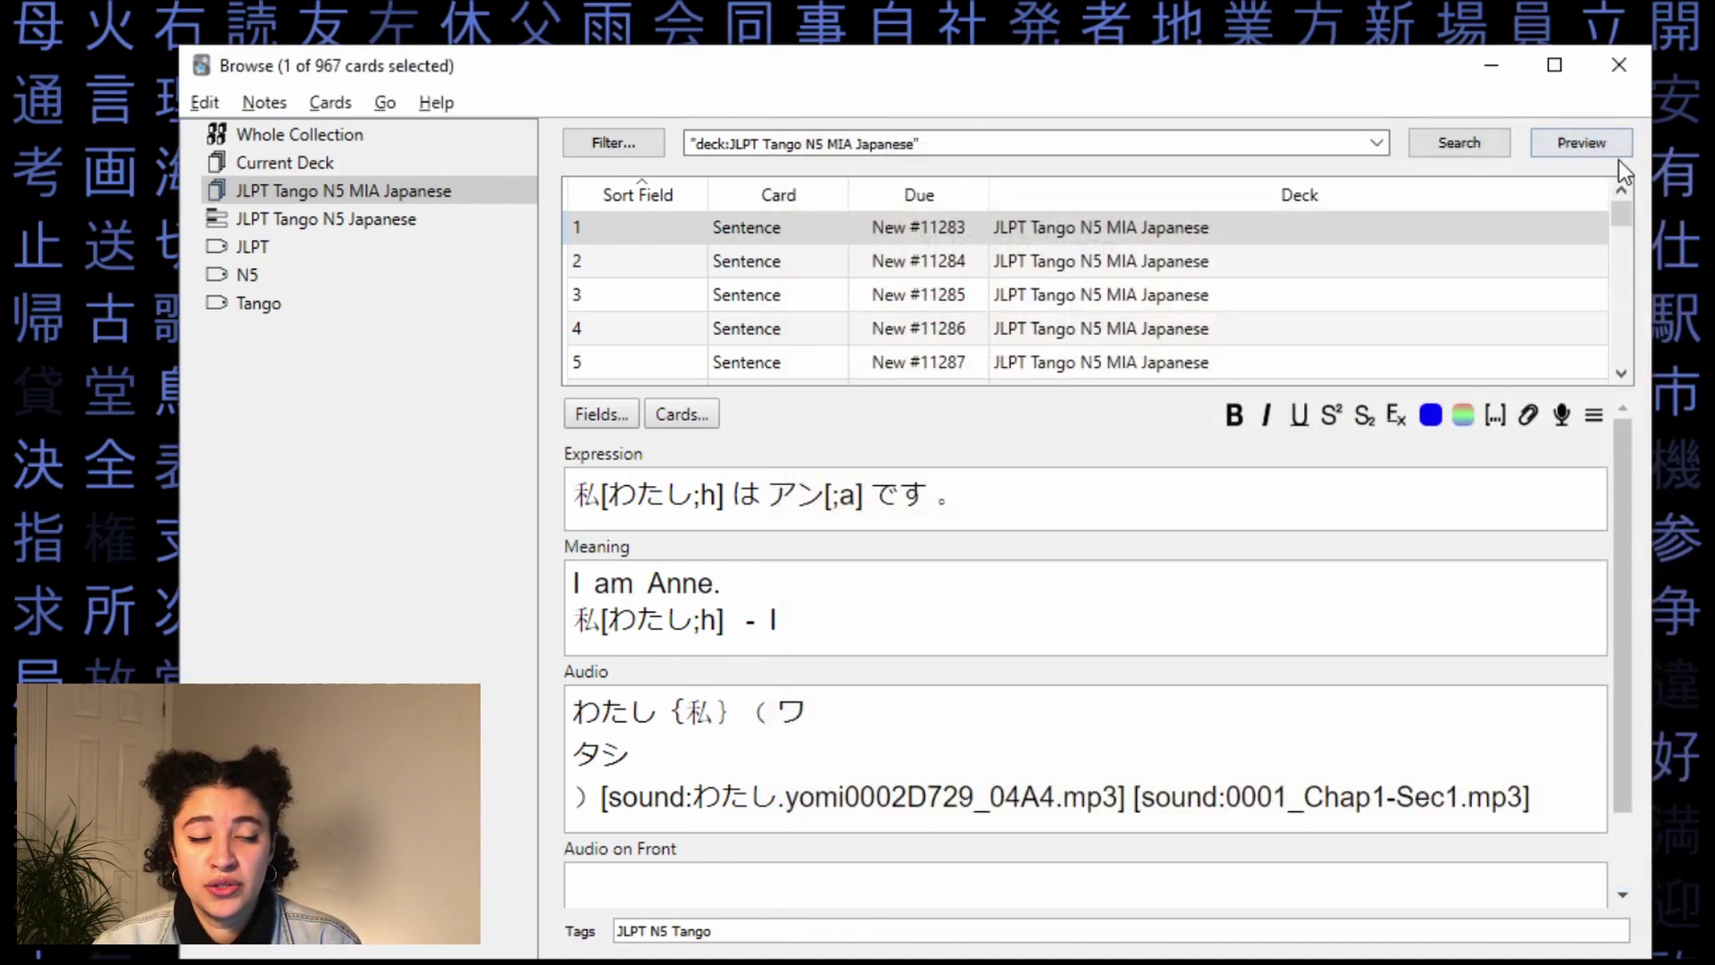
- Enter x in the first note's Audio on Front field and preview the card's front, highlighting its reading
{"action": "left_click", "coordinate": [718, 891]}
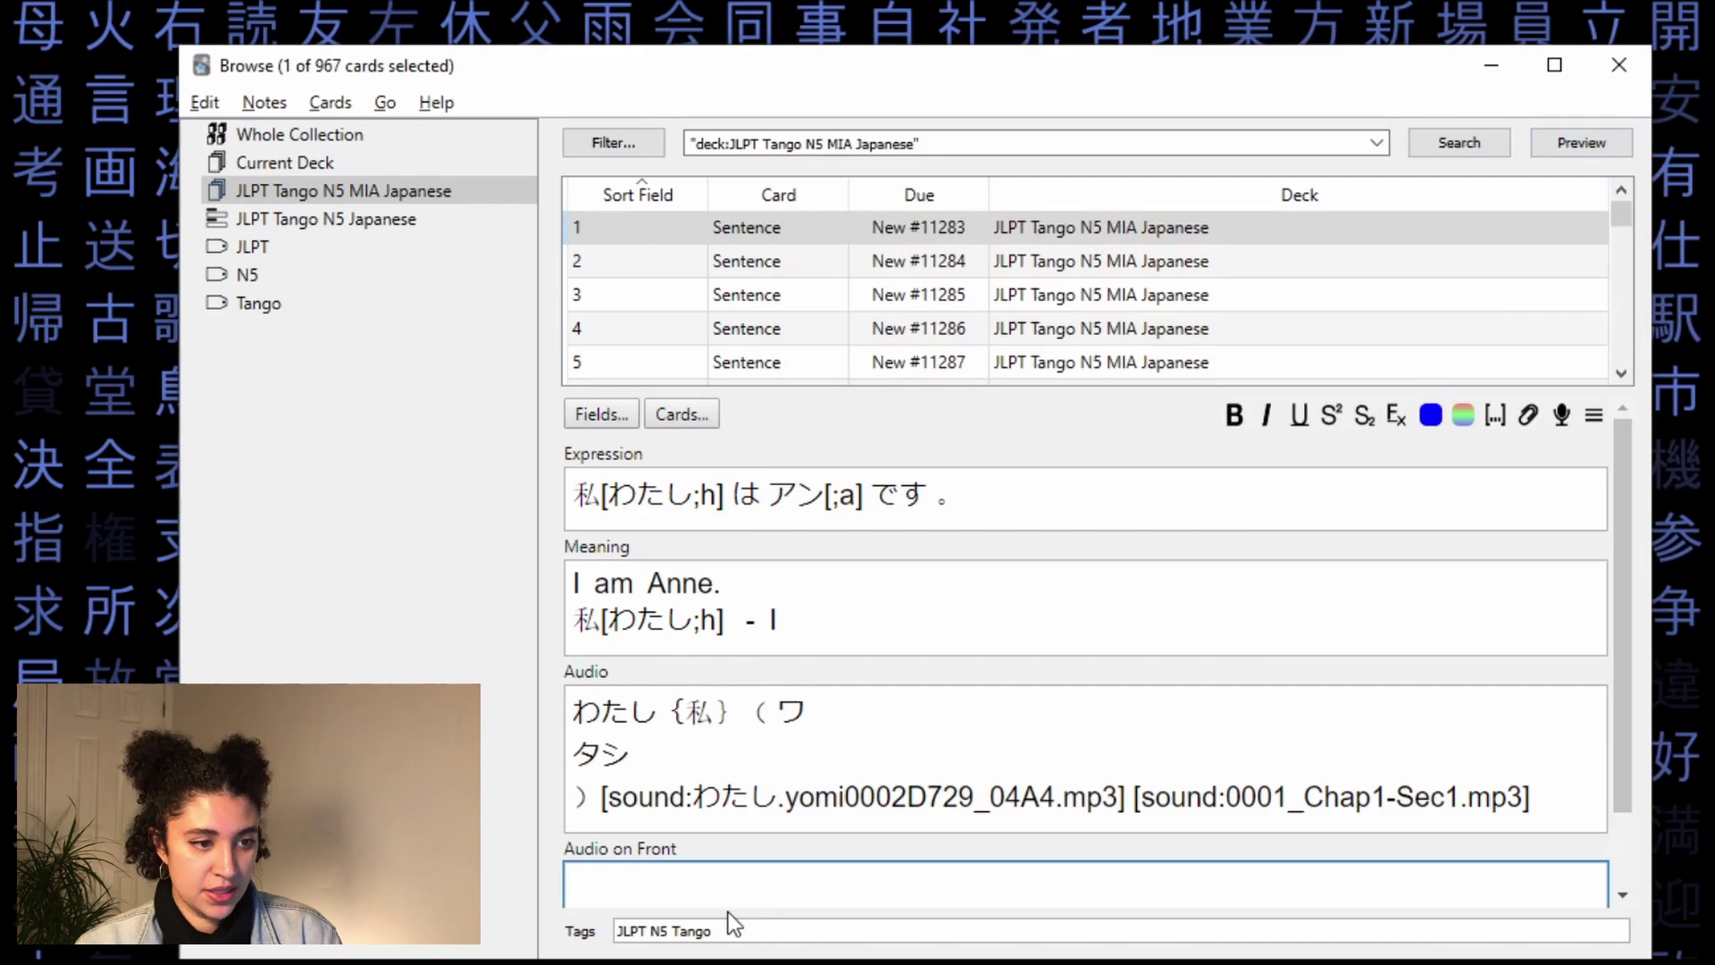
{"action": "type", "text": "x"}
{"action": "left_click", "coordinate": [1582, 141]}
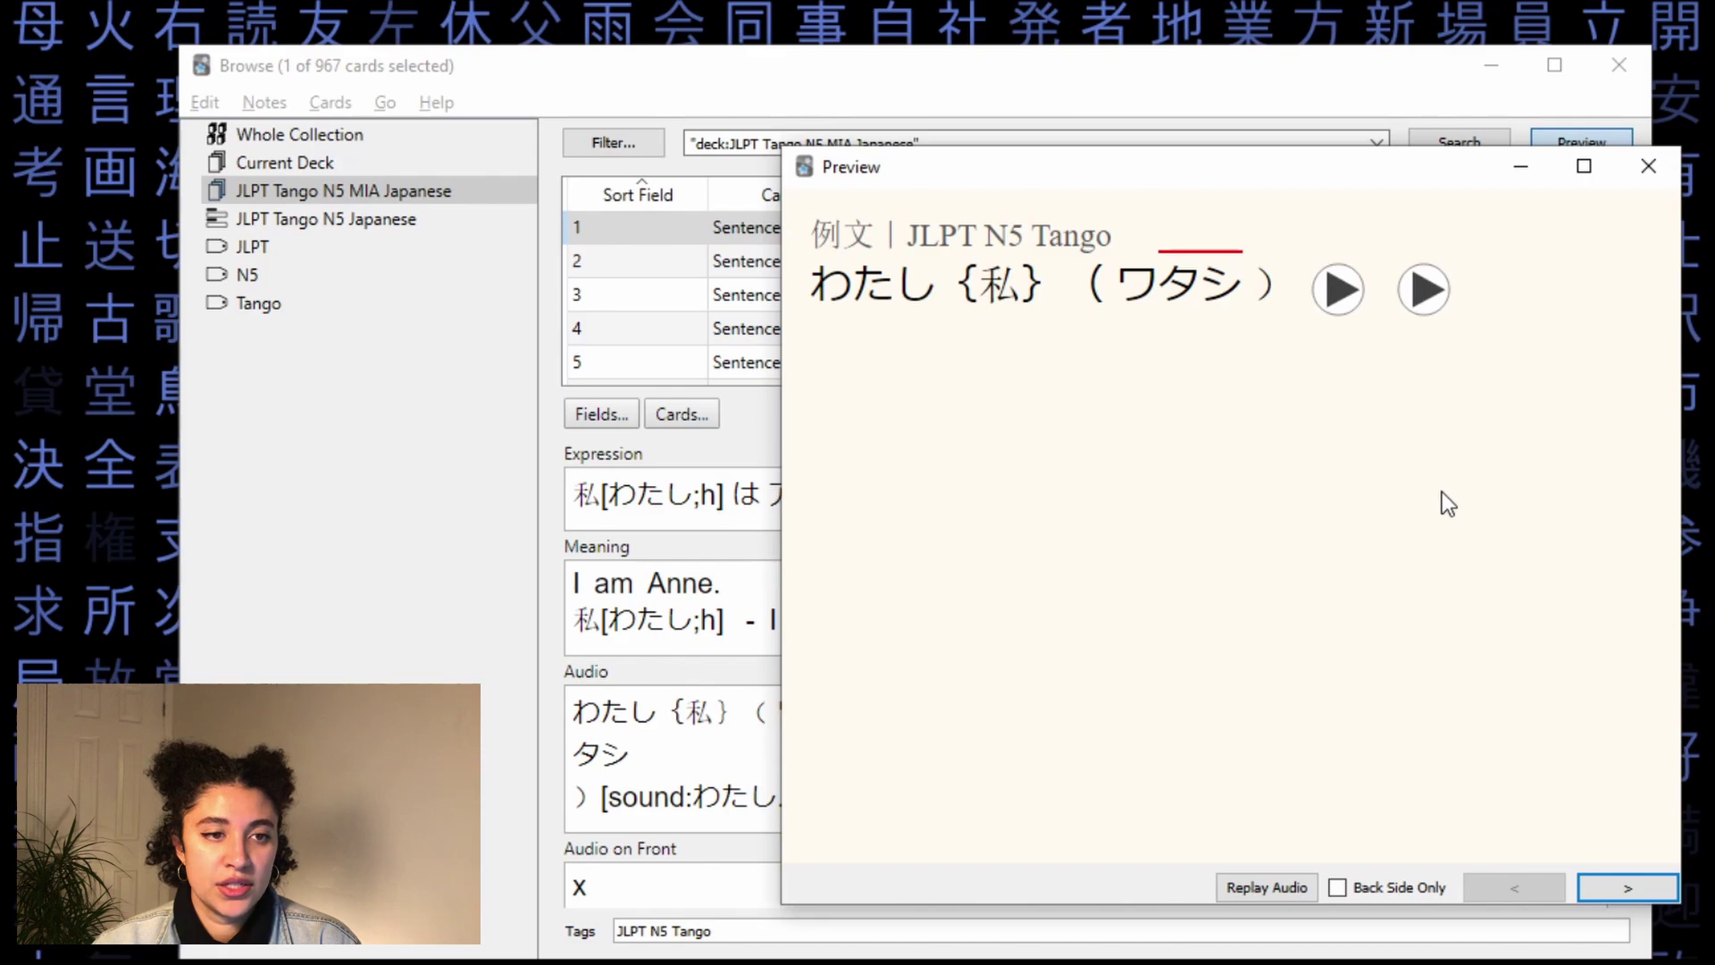
{"action": "left_click_drag", "start_coordinate": [811, 286], "coordinate": [1332, 351]}
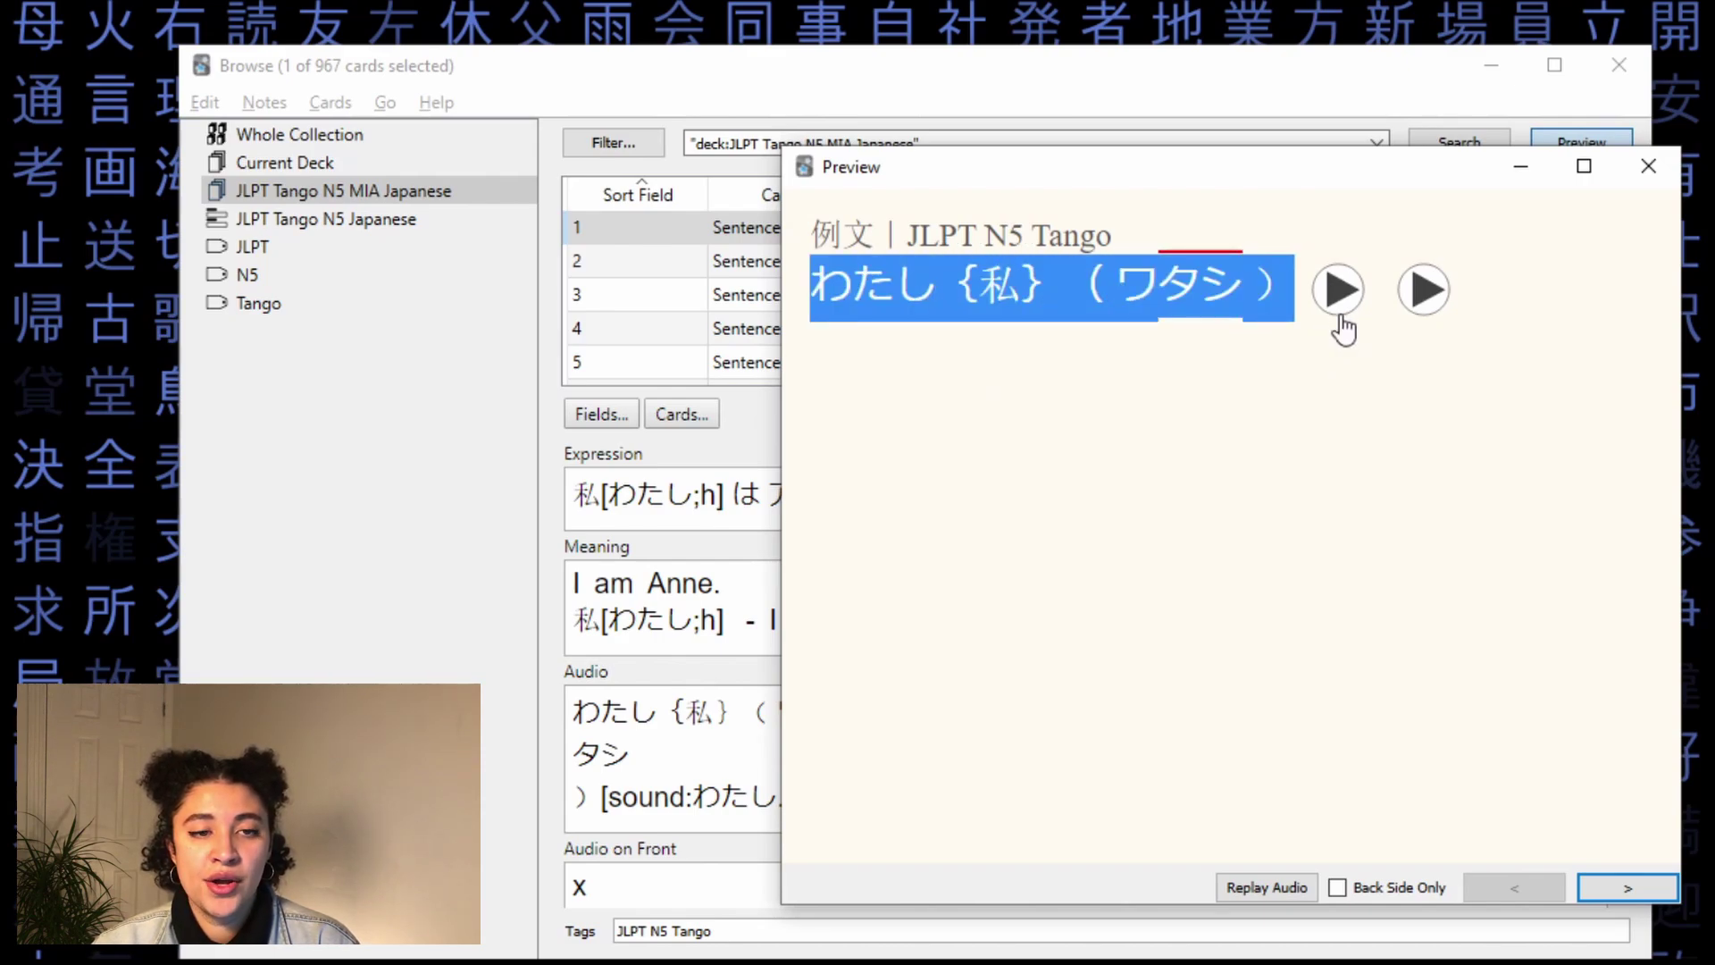
{"action": "left_click", "coordinate": [1019, 346]}
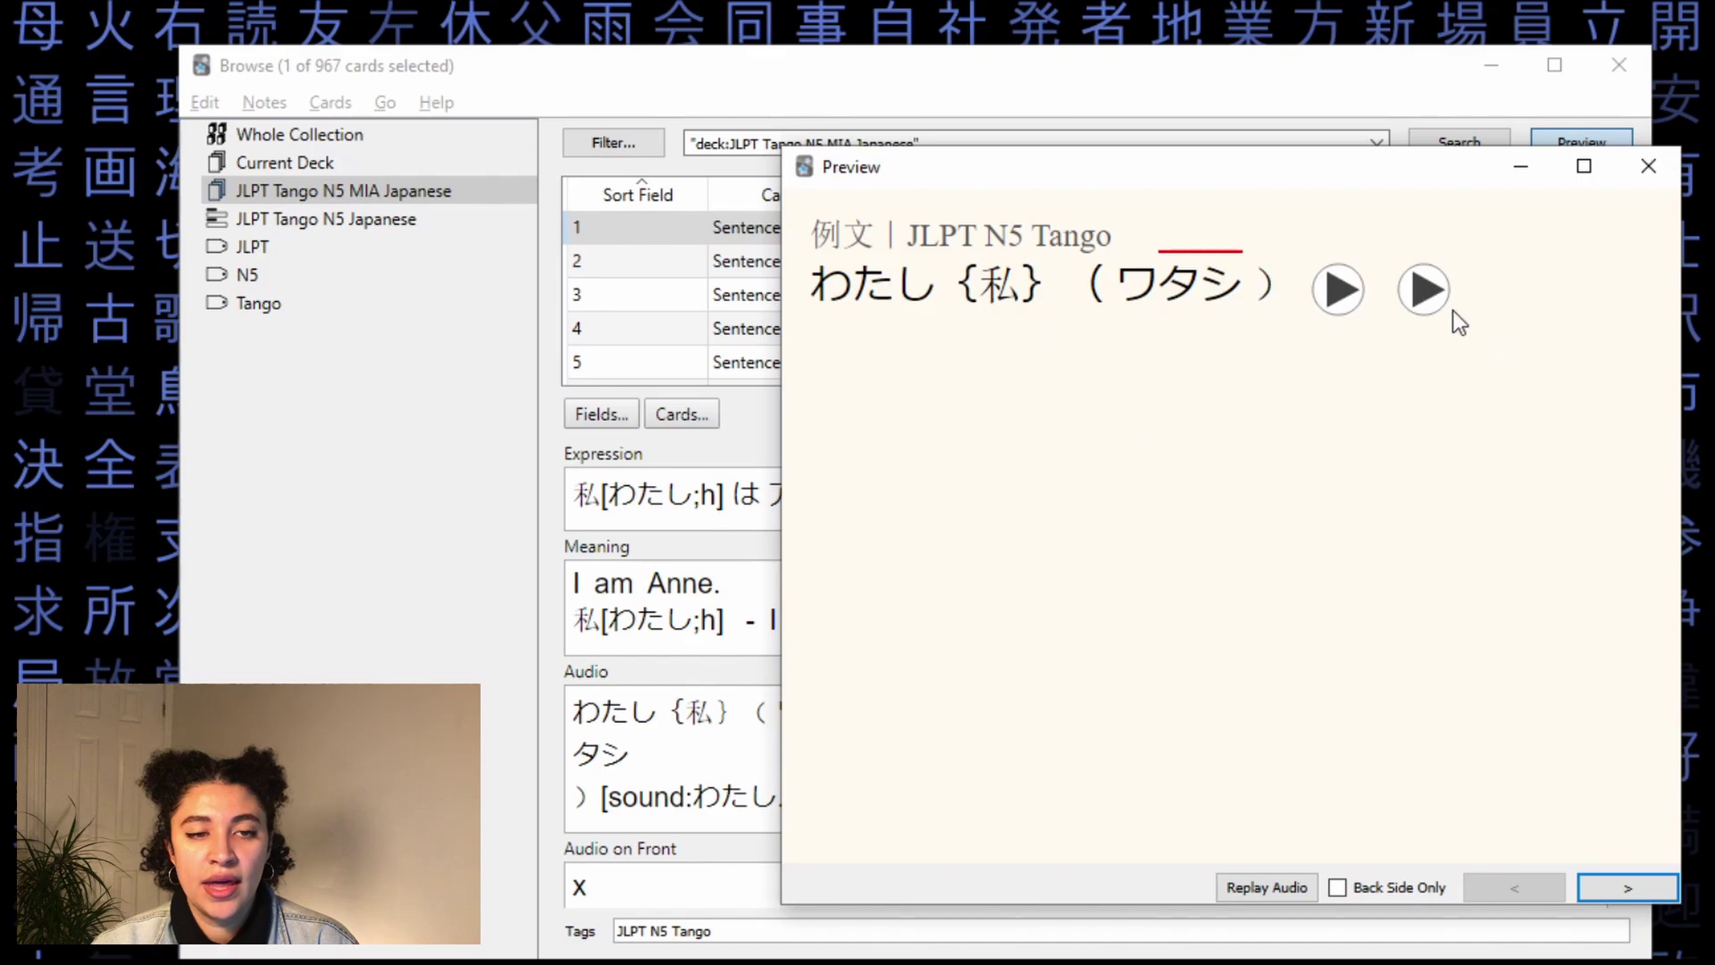
- Reveal the back of the previewed audio card, highlight the word's meaning, and return to the deck list
{"action": "key", "text": "Right"}
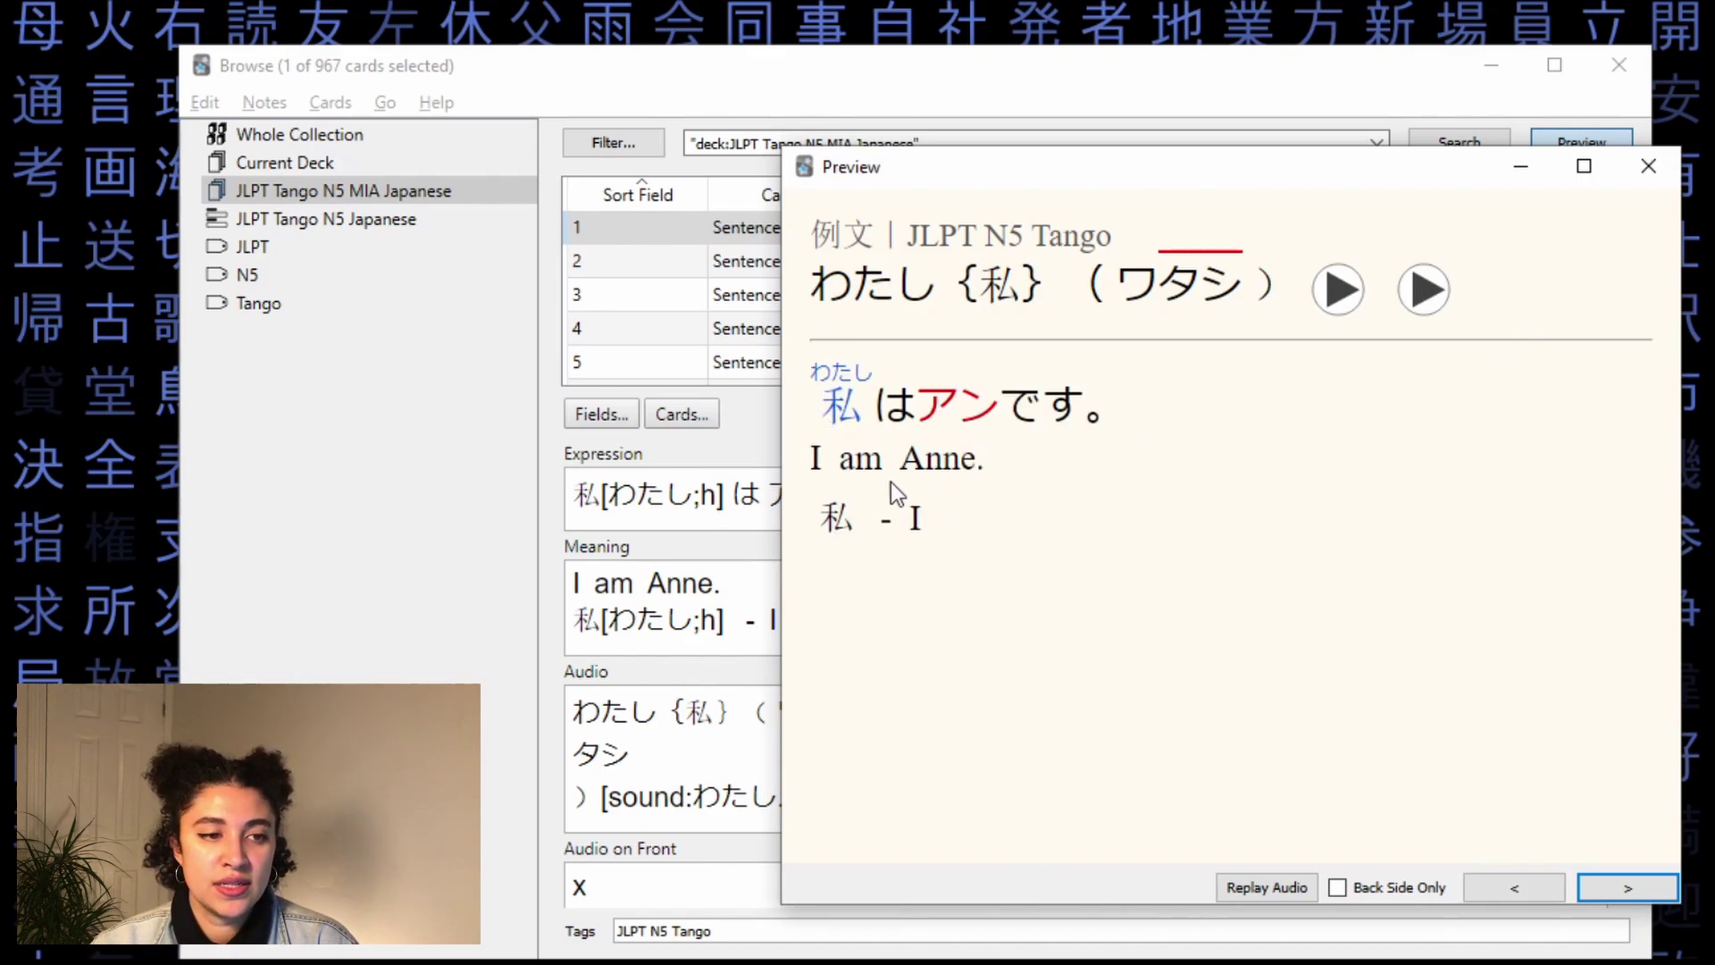
{"action": "left_click_drag", "start_coordinate": [965, 518], "coordinate": [881, 524]}
{"action": "left_click", "coordinate": [1091, 631]}
{"action": "key", "text": "Escape"}
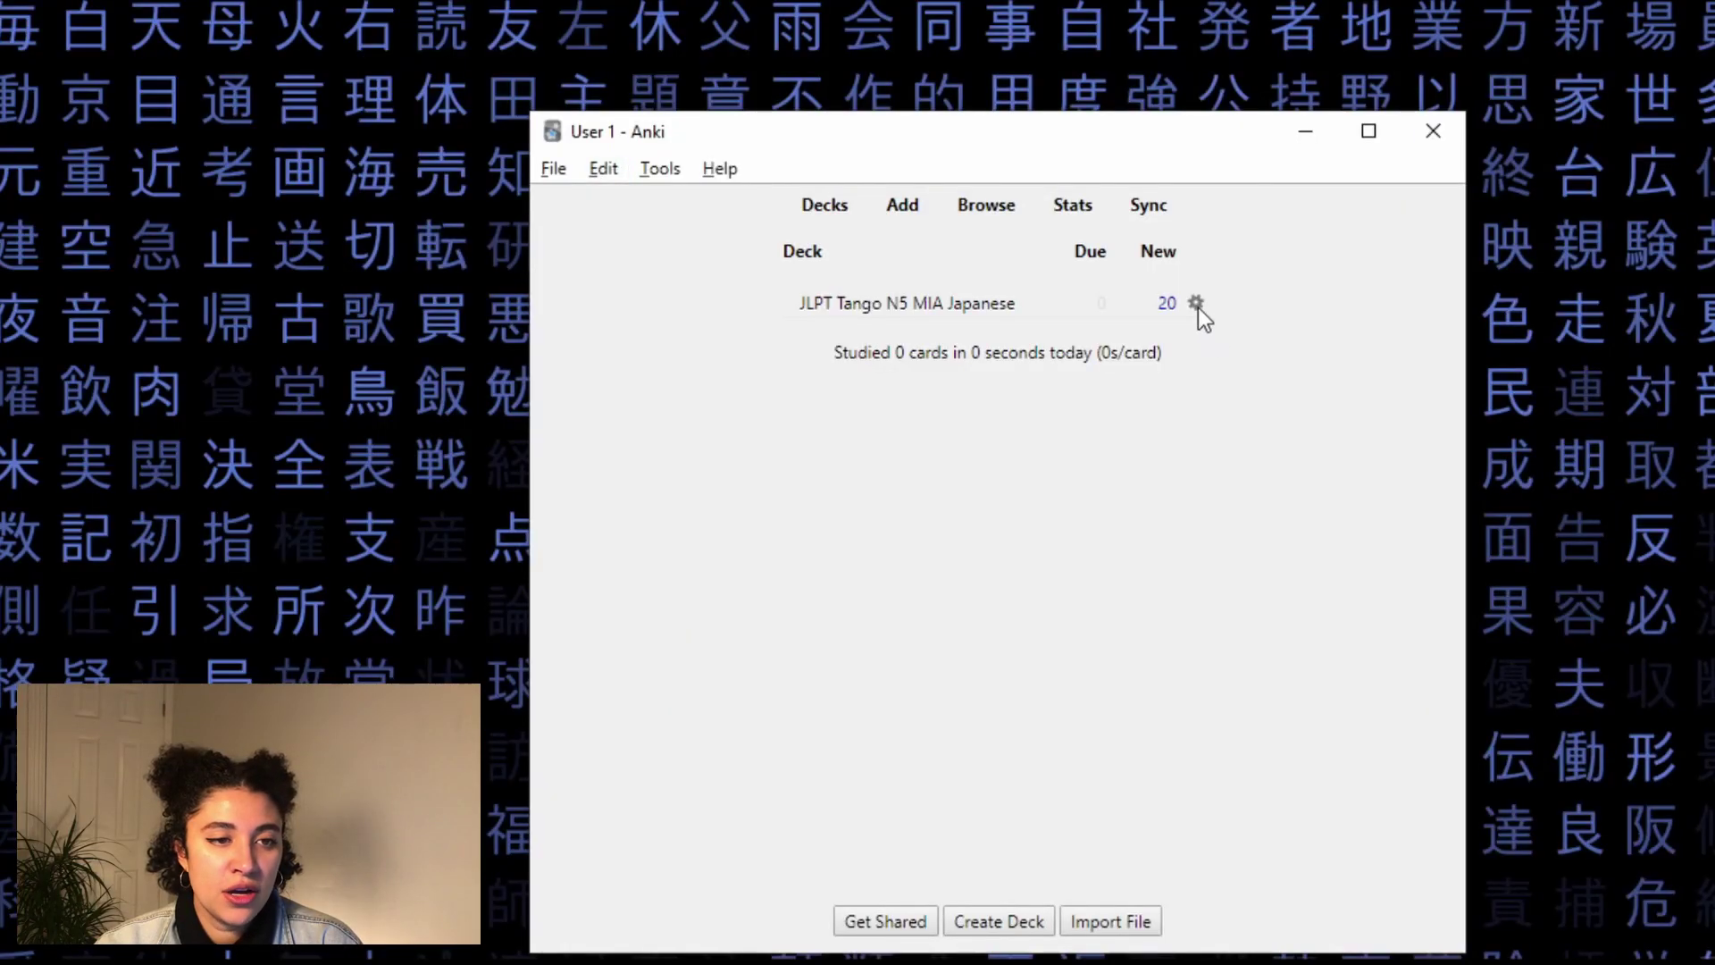
- In the options of the JLPT Tango N5 MIA Japanese deck, set new cards per day to 10 and starting ease to 131%
{"action": "left_click", "coordinate": [1197, 305]}
{"action": "left_click", "coordinate": [1263, 356]}
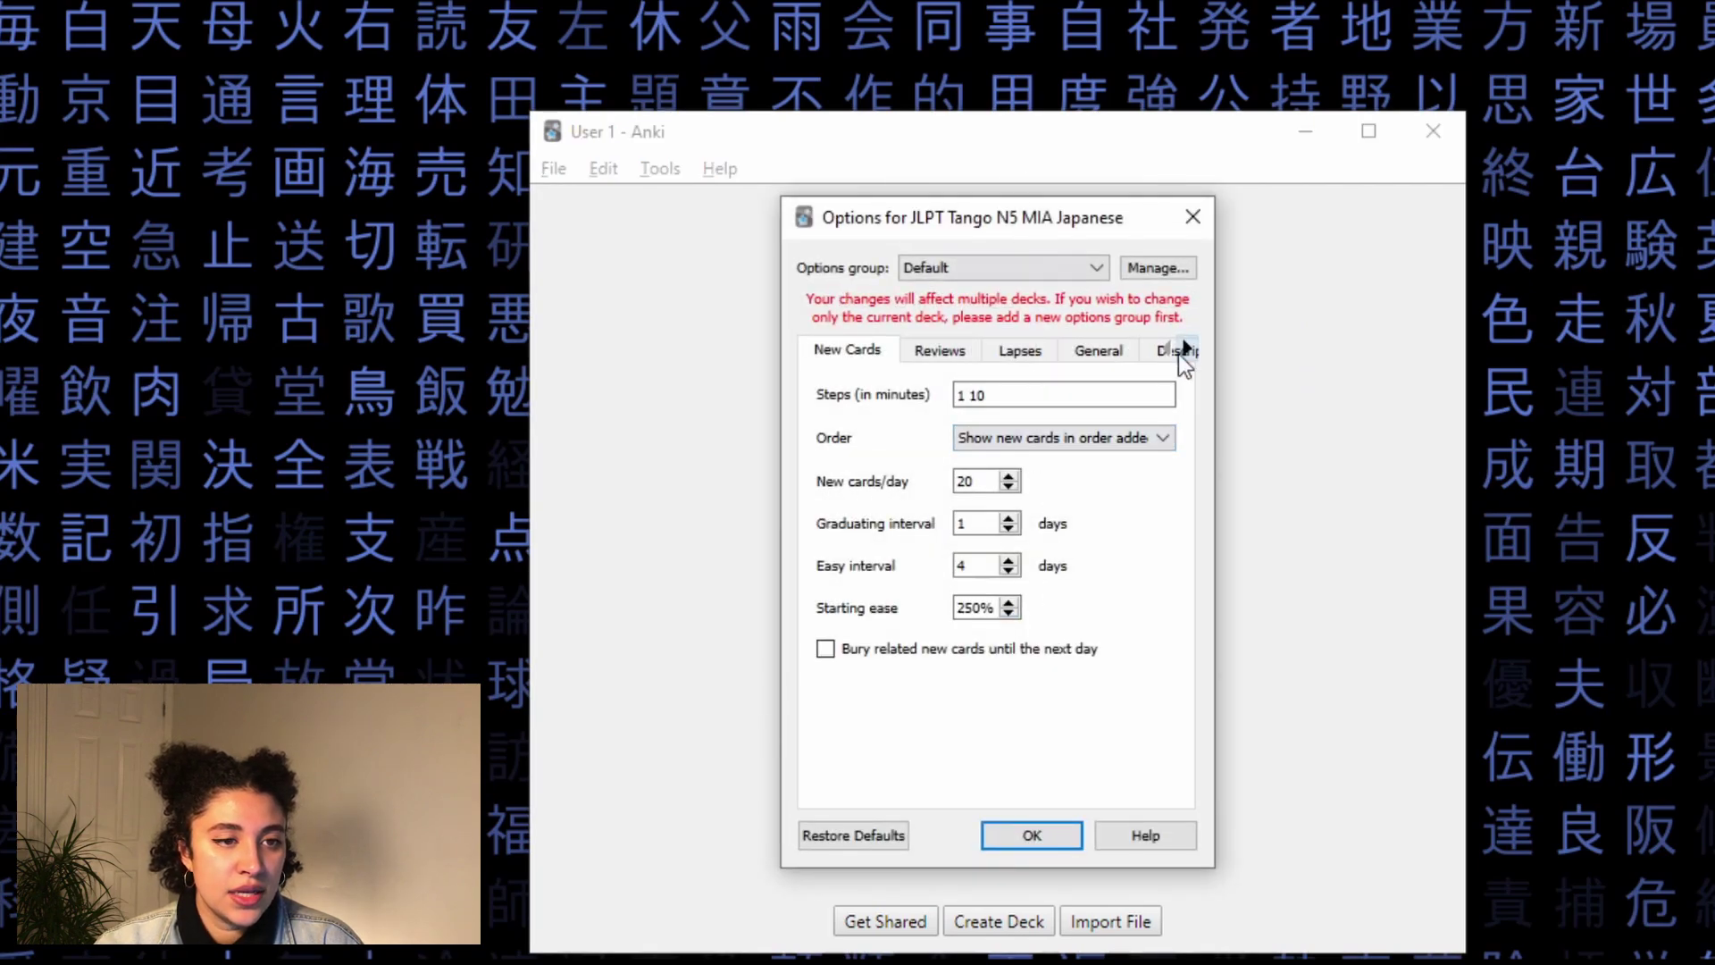
{"action": "left_click_drag", "start_coordinate": [1216, 386], "coordinate": [1382, 409]}
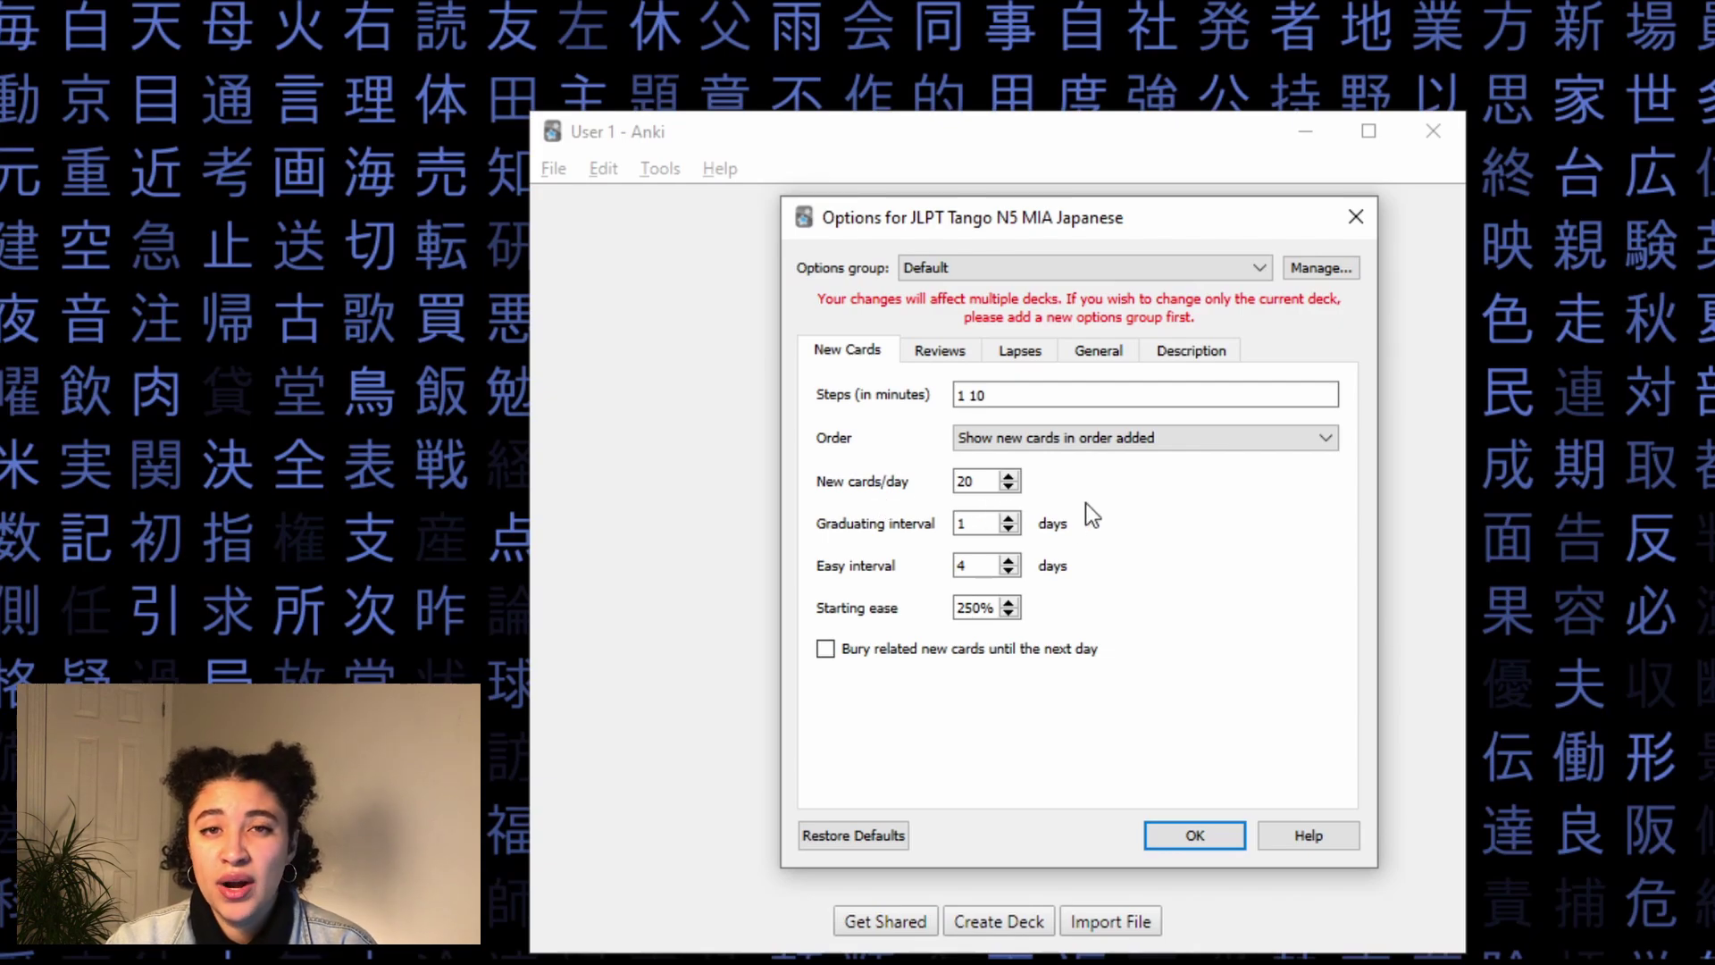
{"action": "left_click", "coordinate": [1009, 487]}
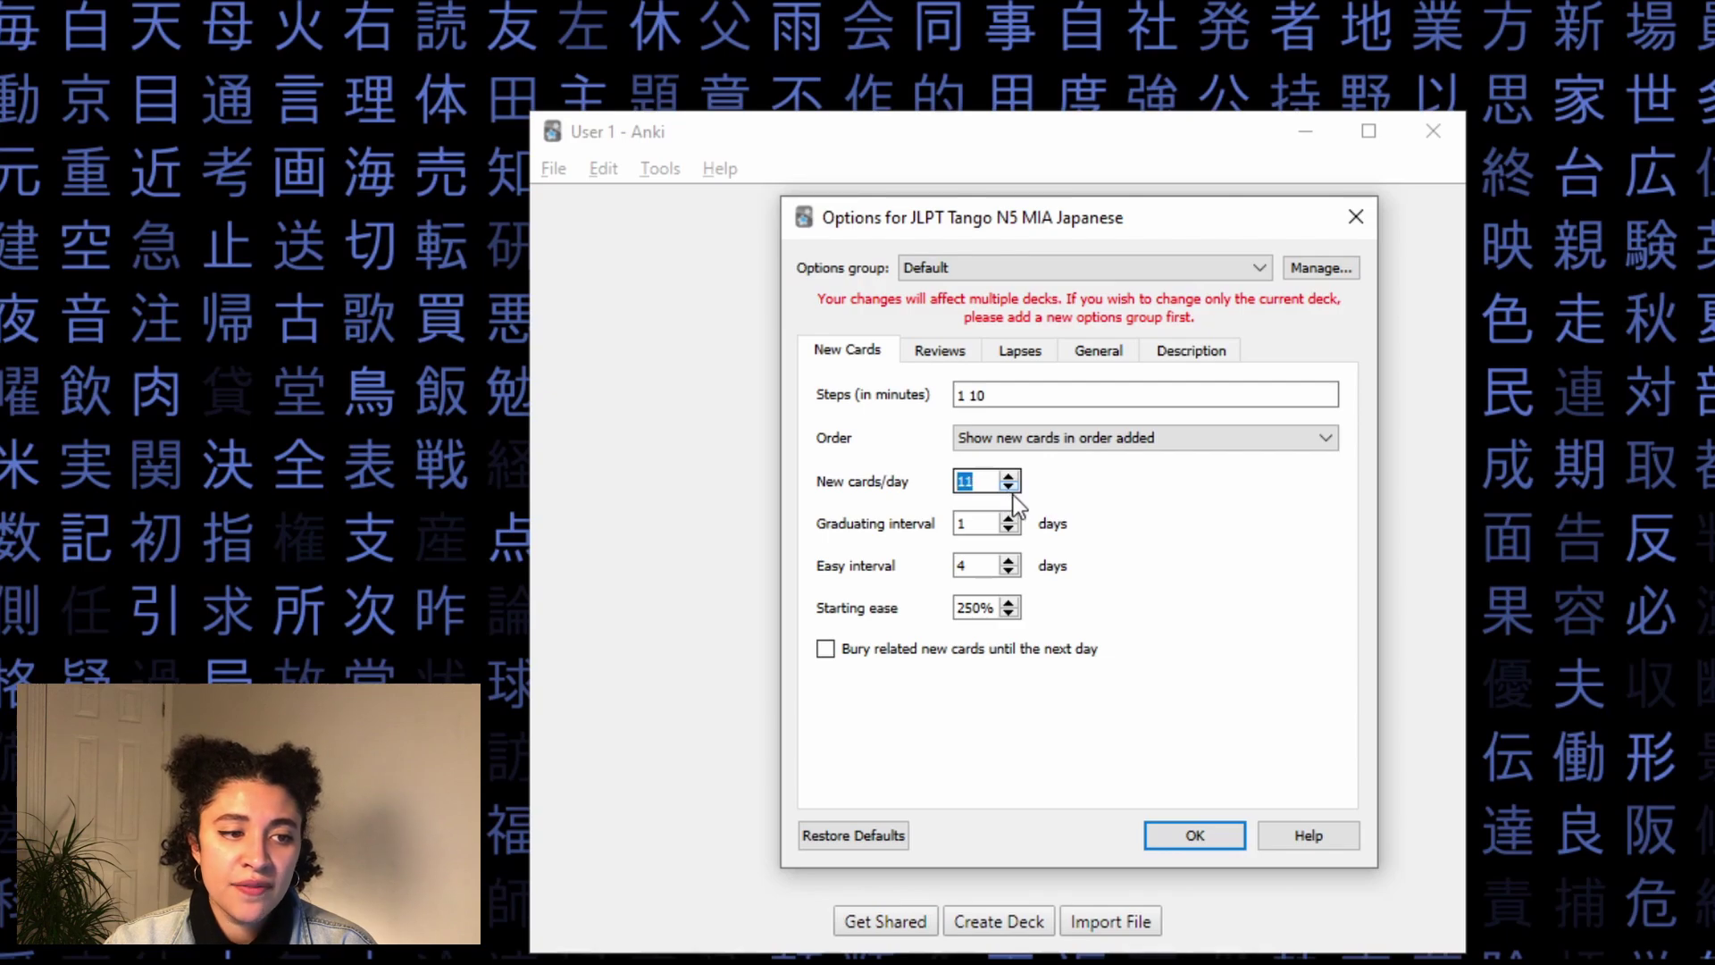
{"action": "left_click", "coordinate": [1008, 487]}
{"action": "left_click", "coordinate": [1010, 488]}
{"action": "left_click", "coordinate": [1011, 487]}
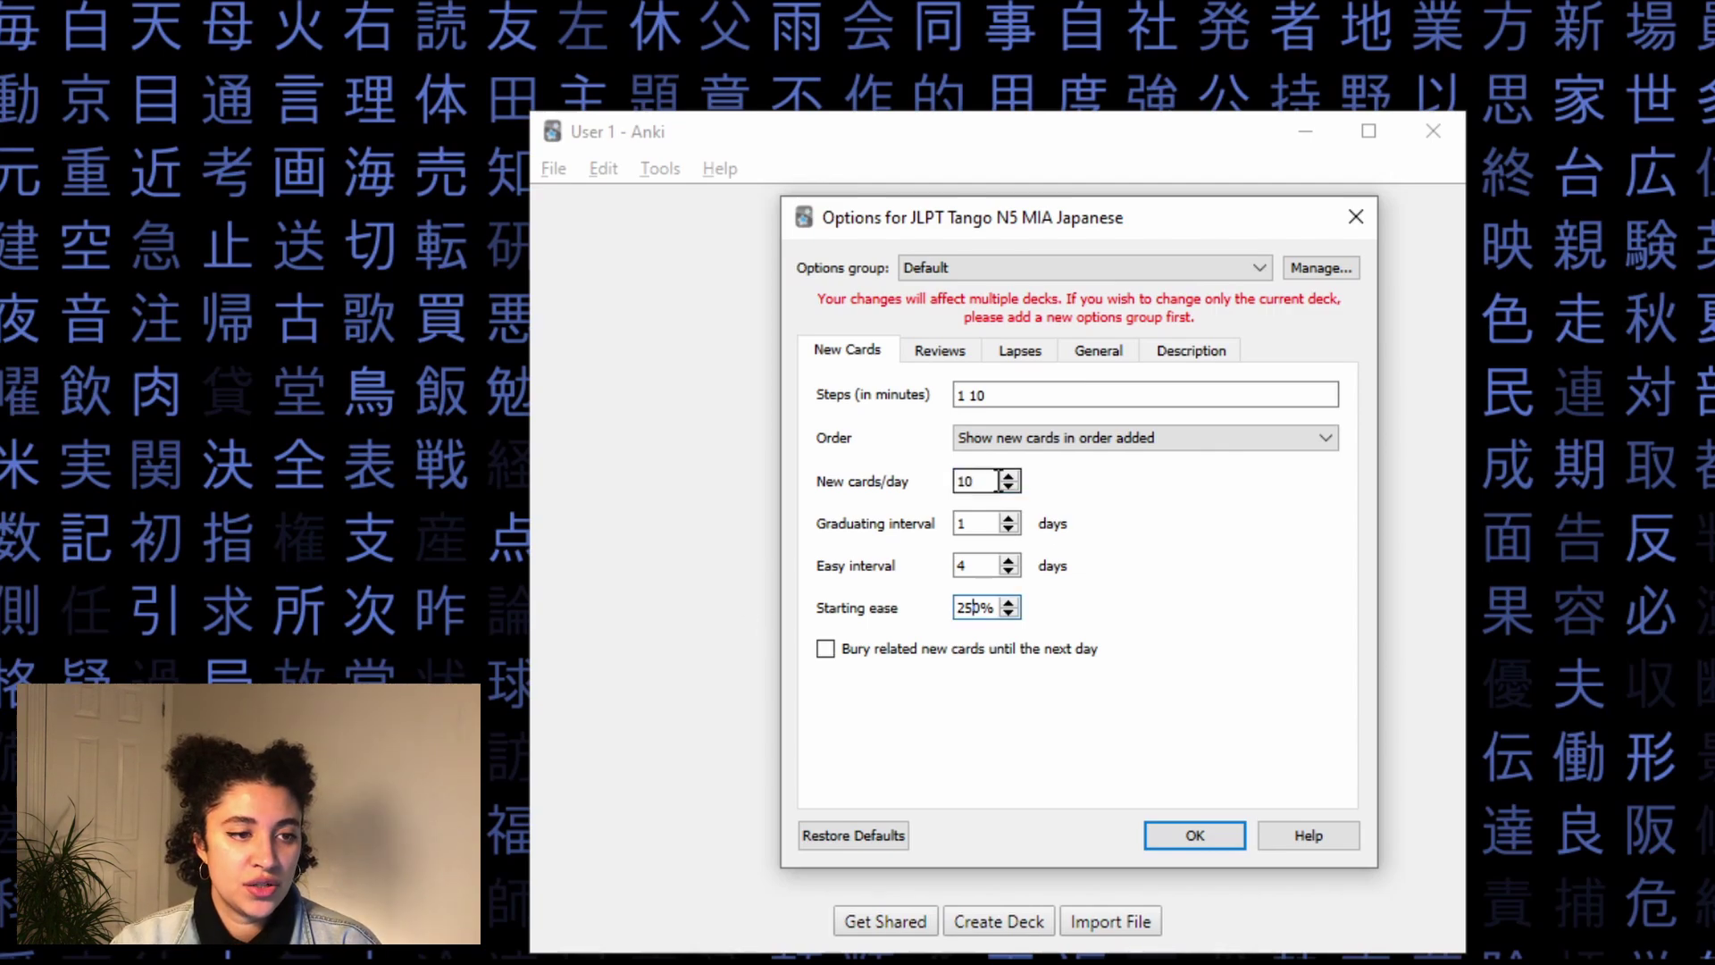
{"action": "double_click", "coordinate": [982, 609]}
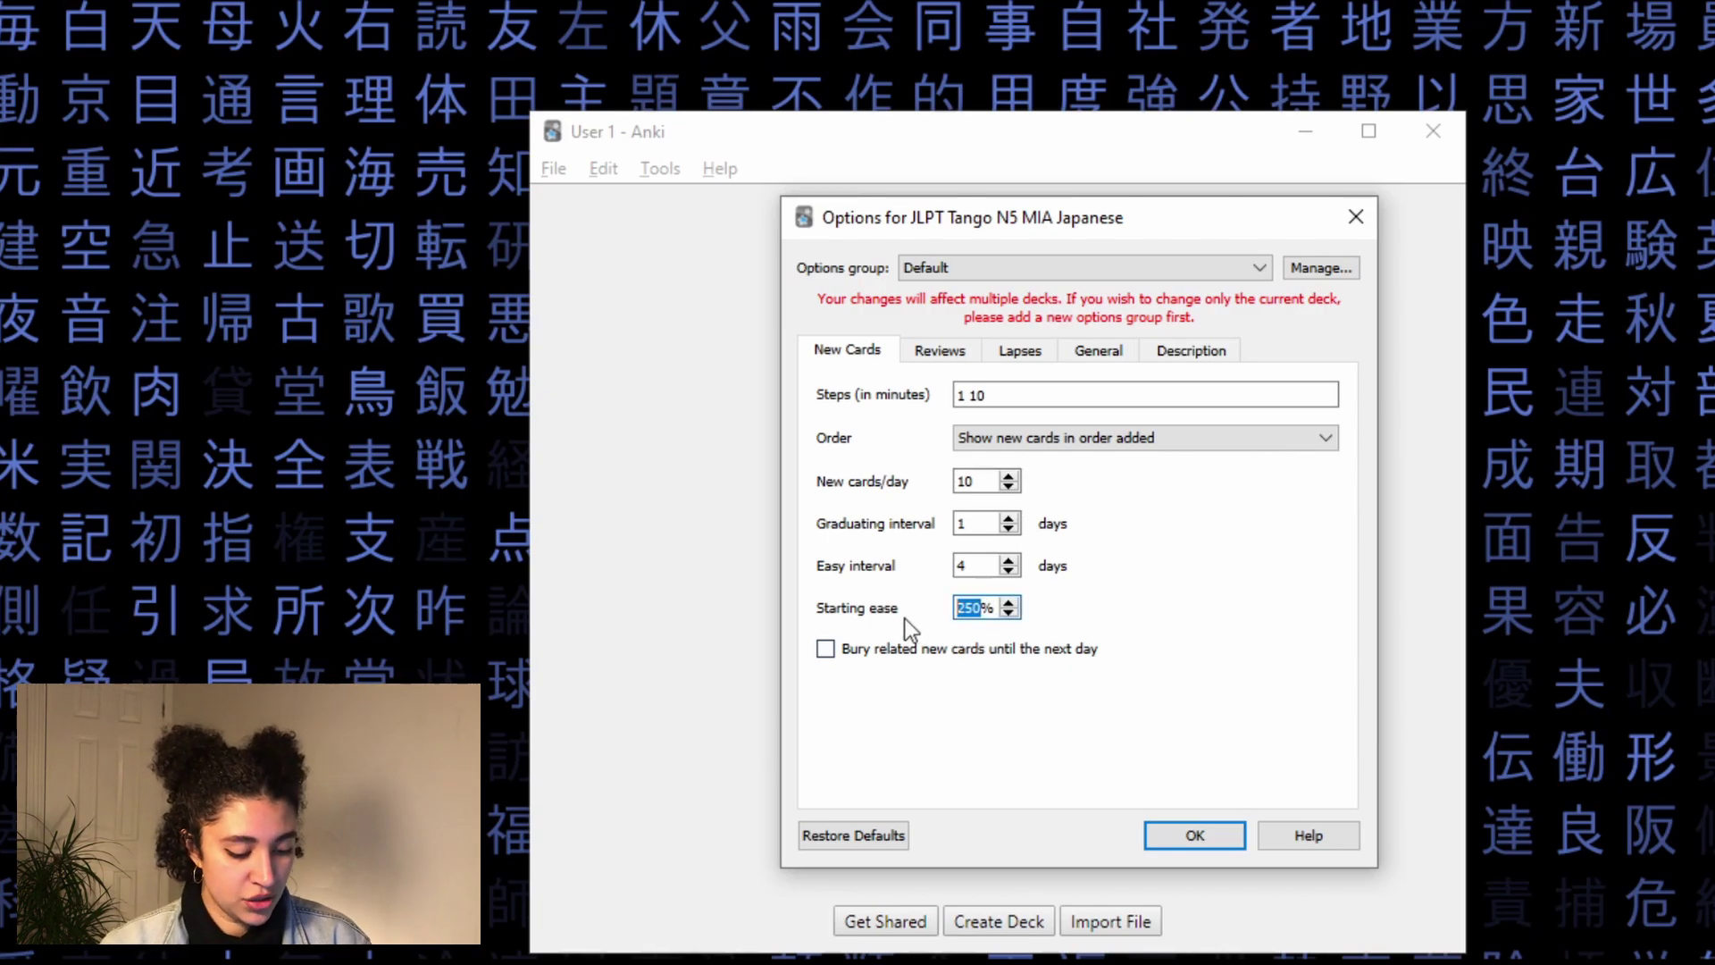
{"action": "type", "text": "131"}
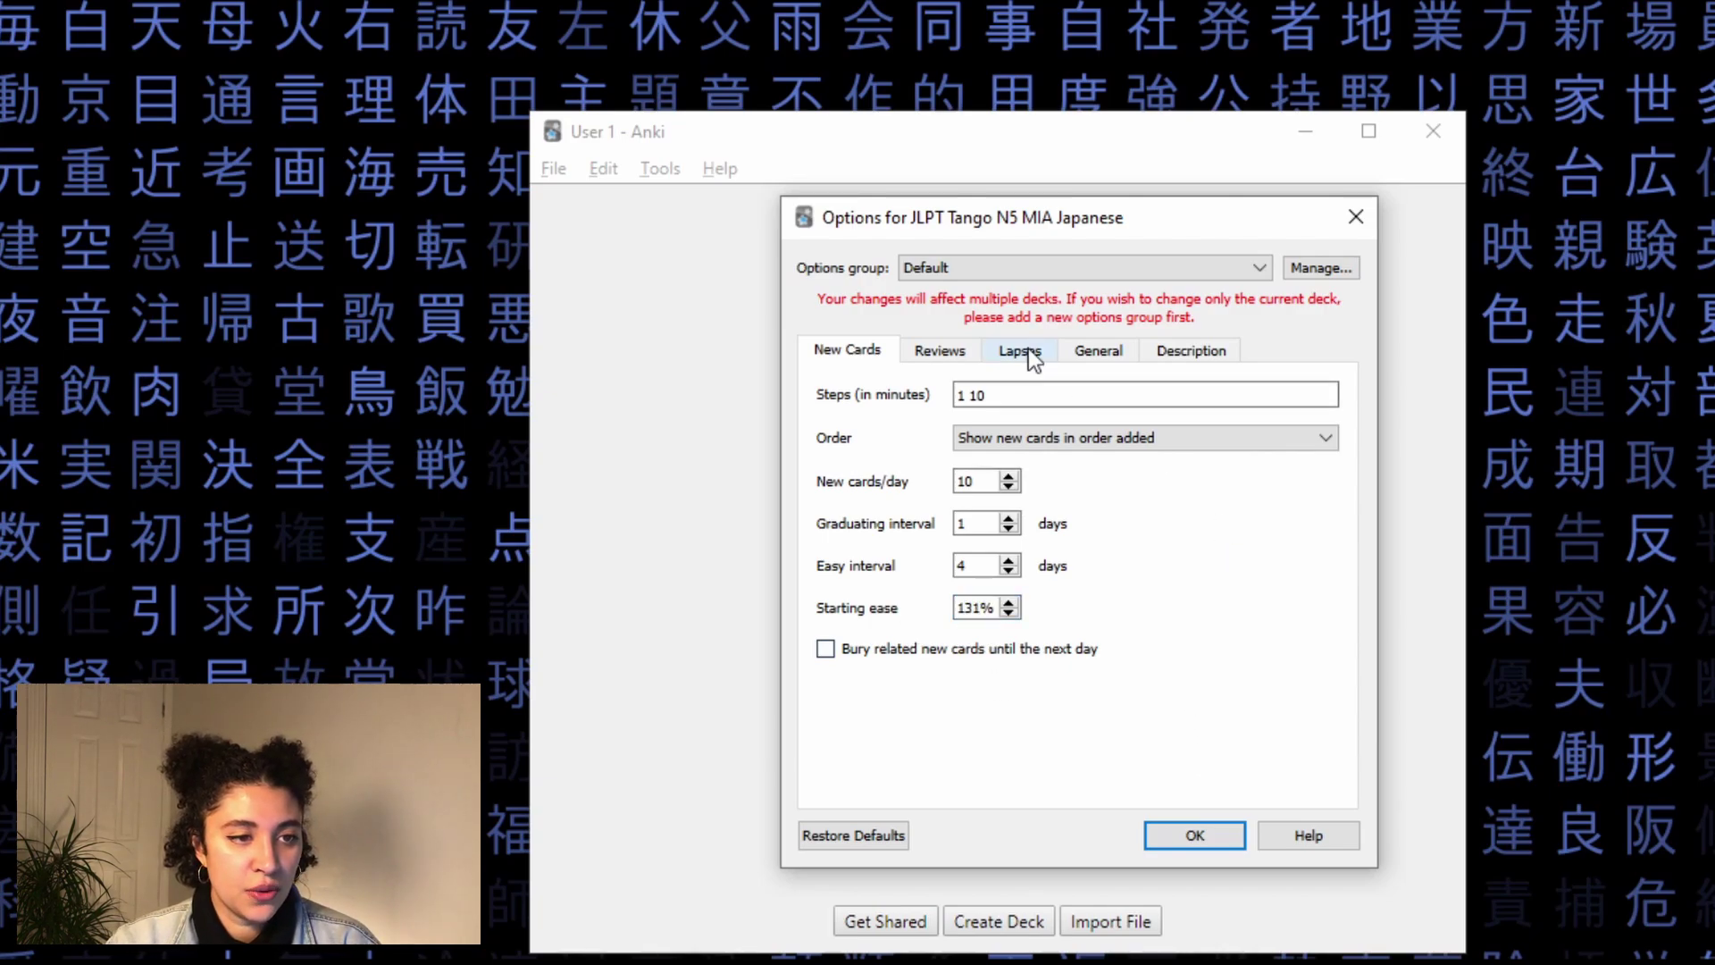
- In the deck's review options, set maximum reviews per day to 9999 and the interval modifier to 191%
{"action": "left_click", "coordinate": [940, 351]}
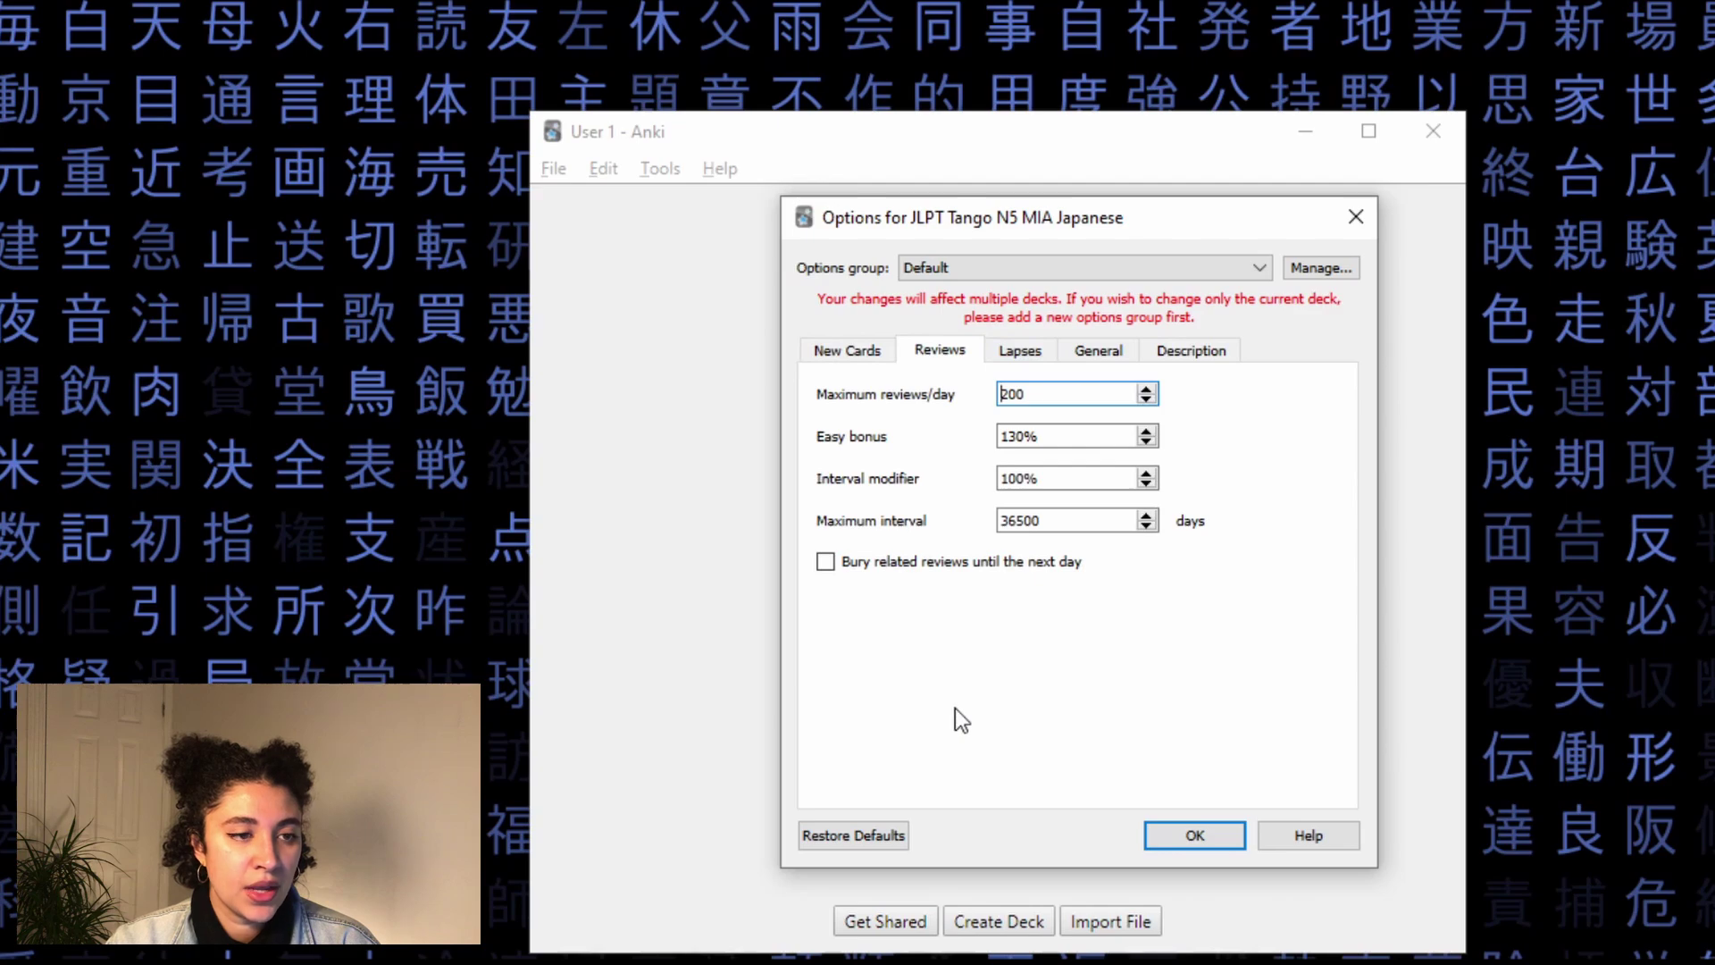
{"action": "left_click_drag", "start_coordinate": [1084, 394], "coordinate": [992, 400]}
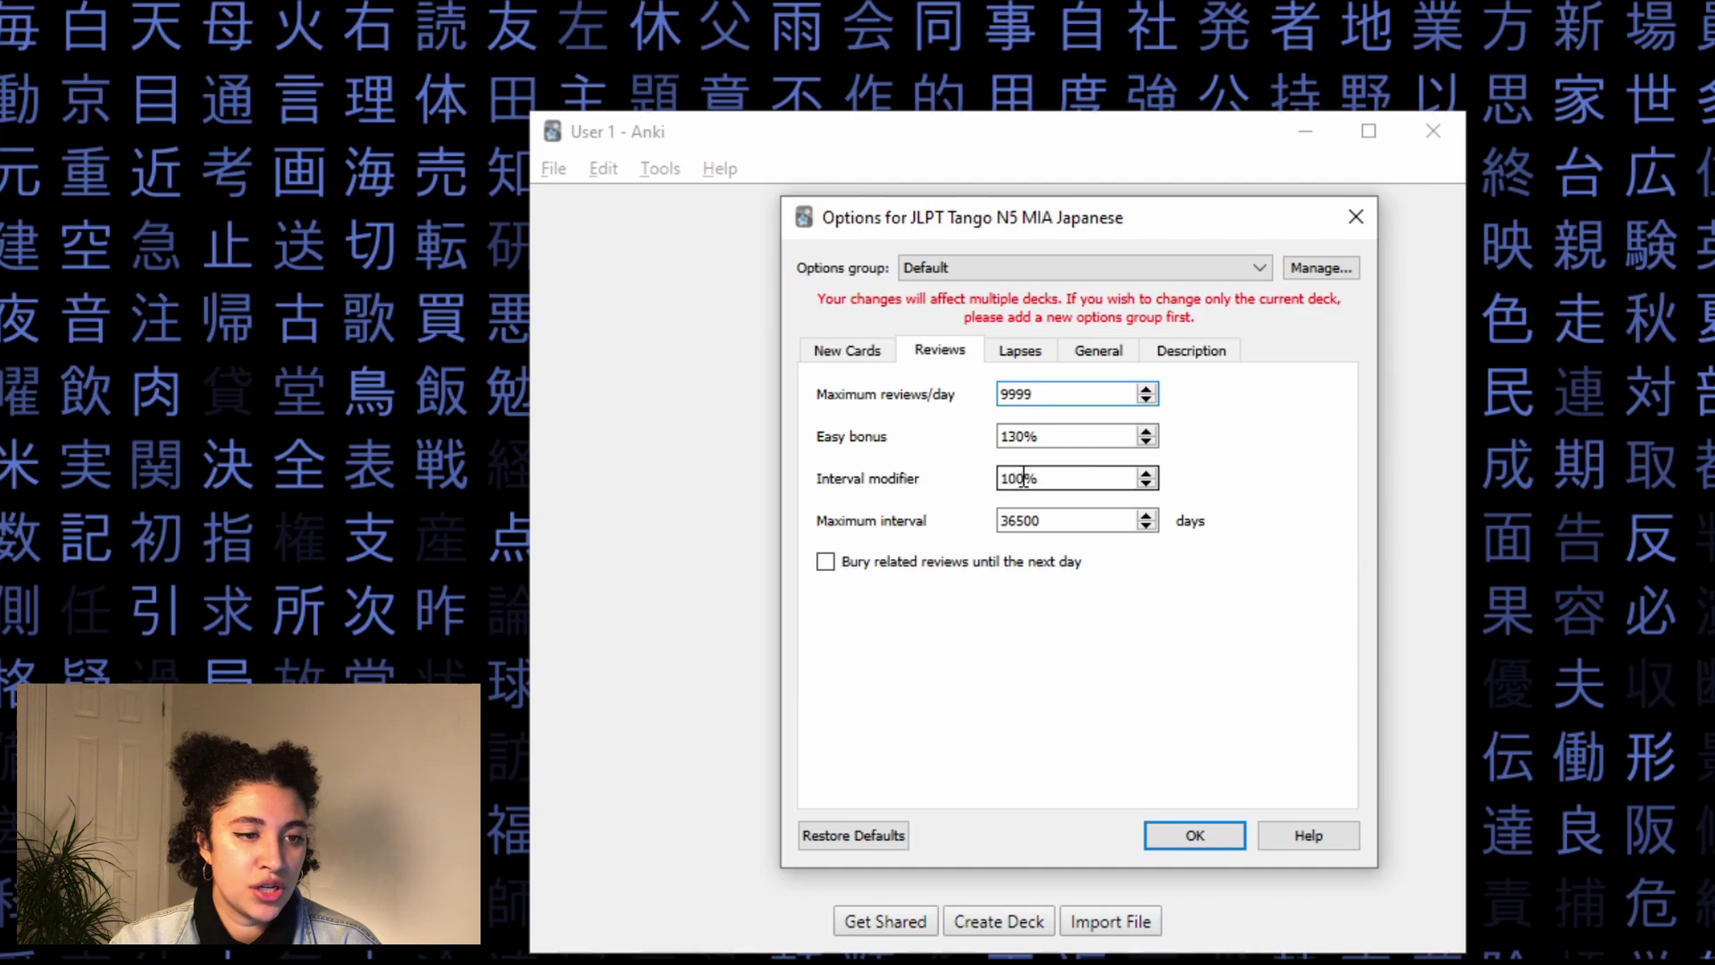
{"action": "left_click_drag", "start_coordinate": [1024, 478], "coordinate": [1013, 479]}
{"action": "type", "text": "91"}
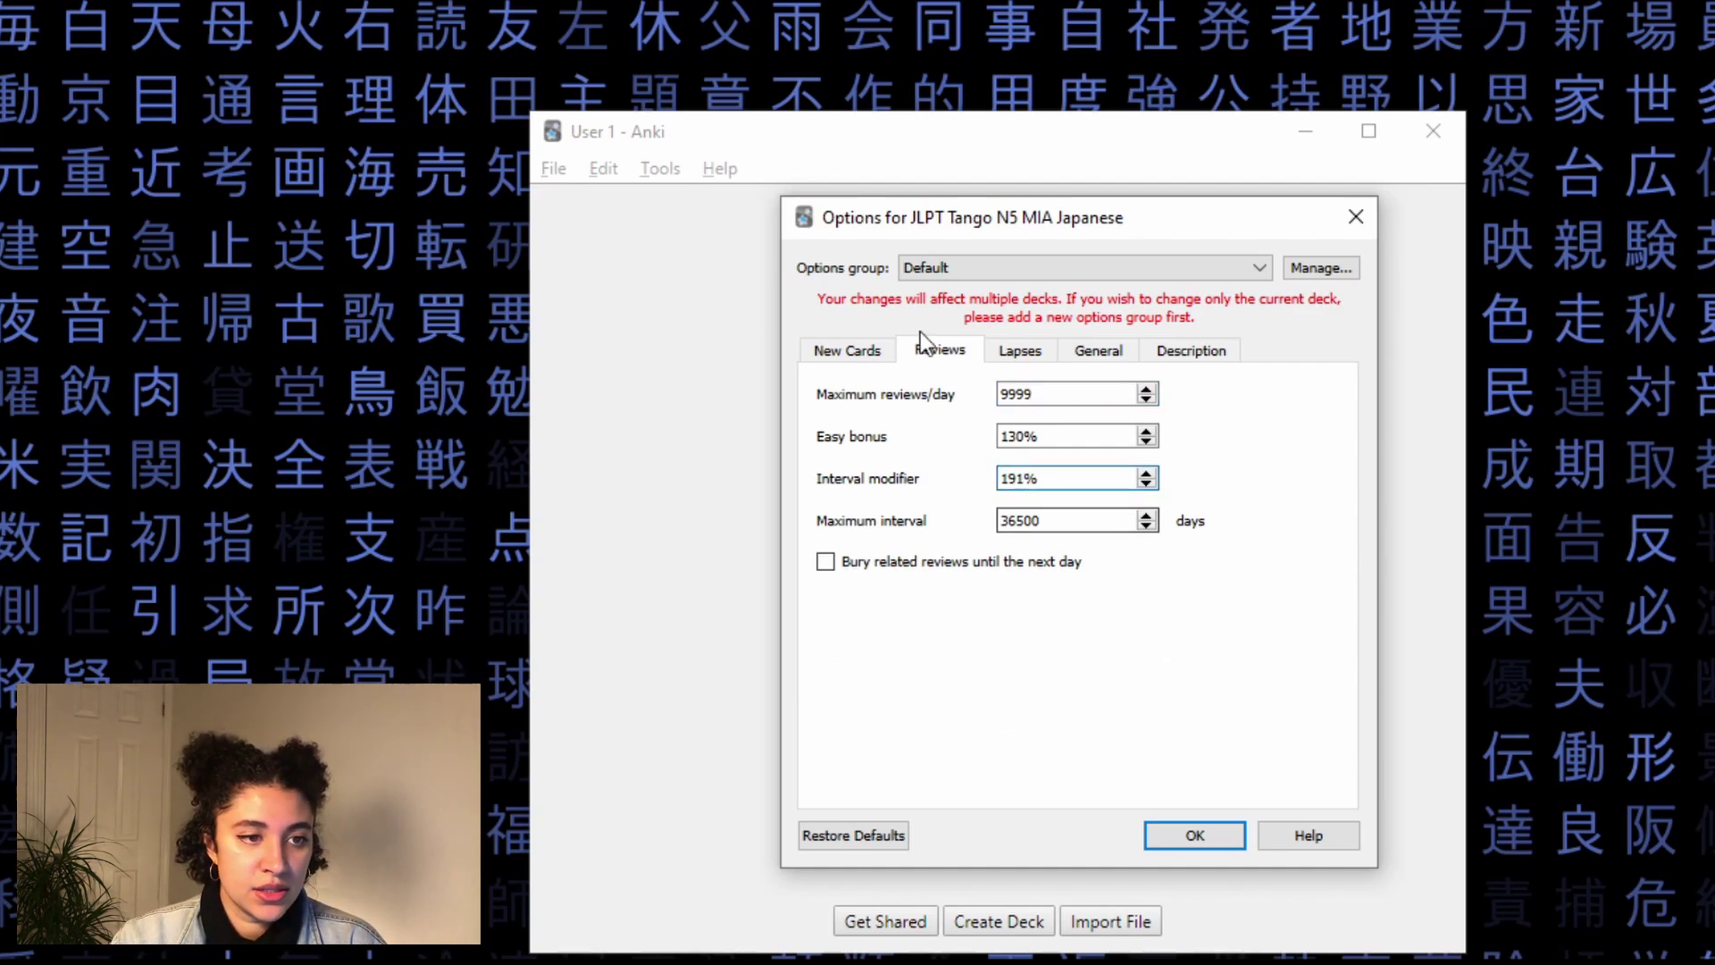
- In the deck's lapse options, set the new interval to 50%, the leech threshold to 6 lapses and the leech action to Suspend Card
{"action": "left_click", "coordinate": [1019, 351]}
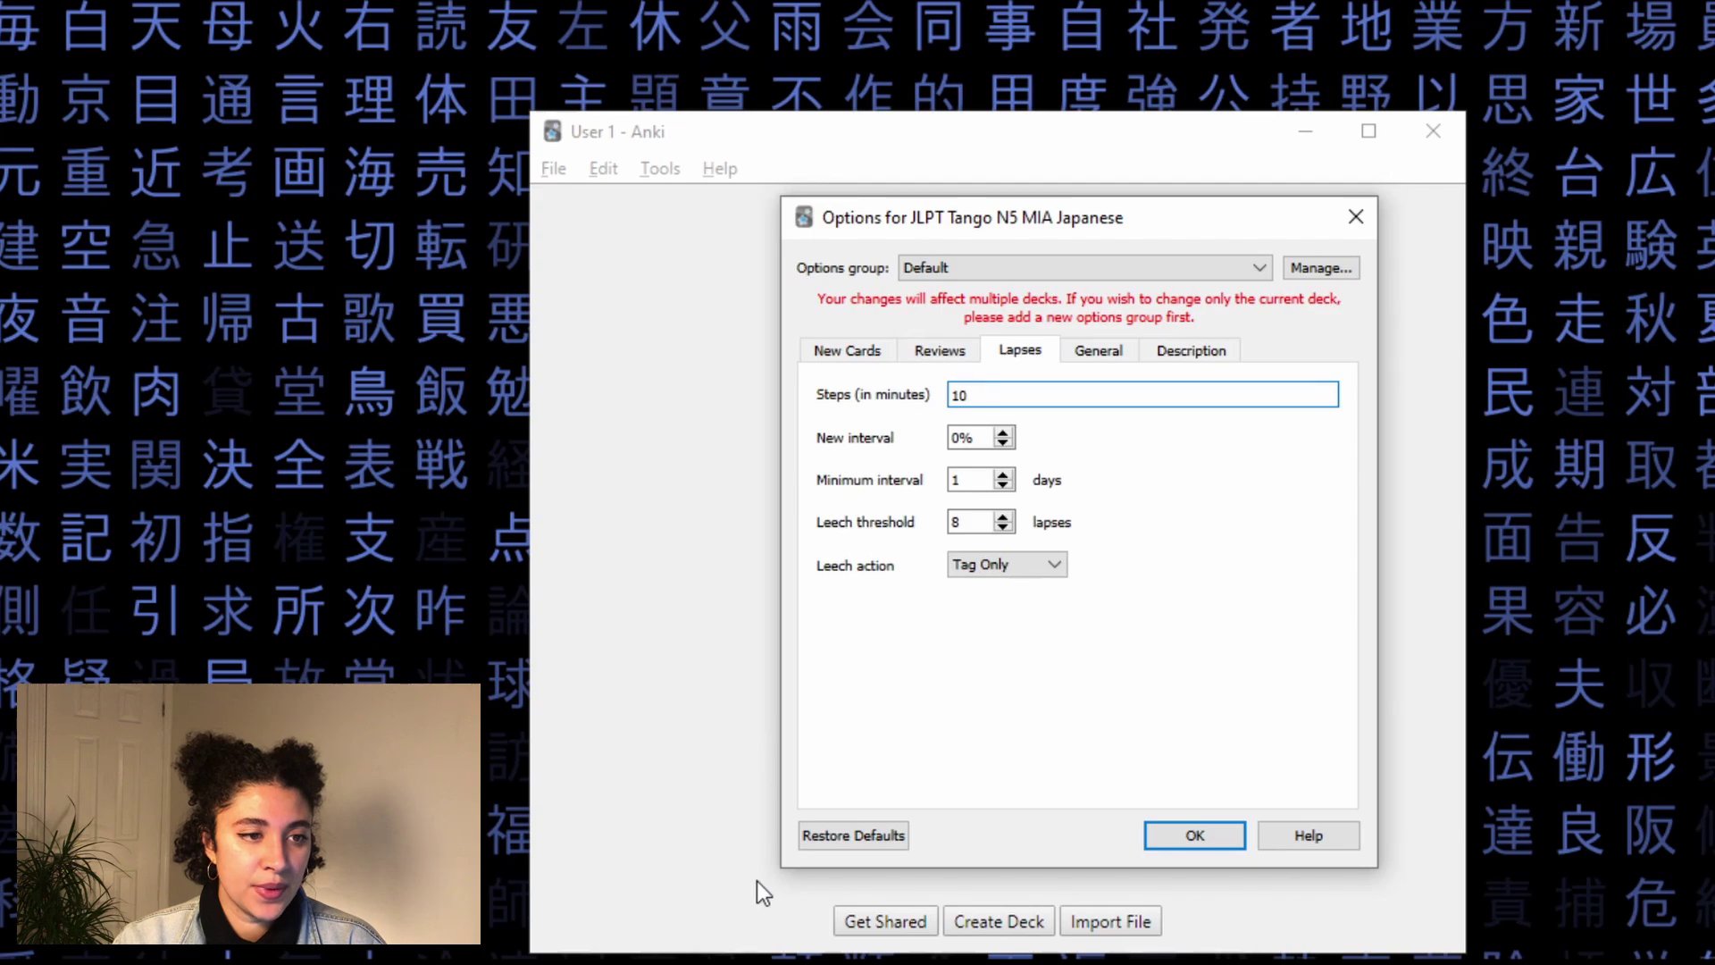
{"action": "left_click", "coordinate": [1071, 391]}
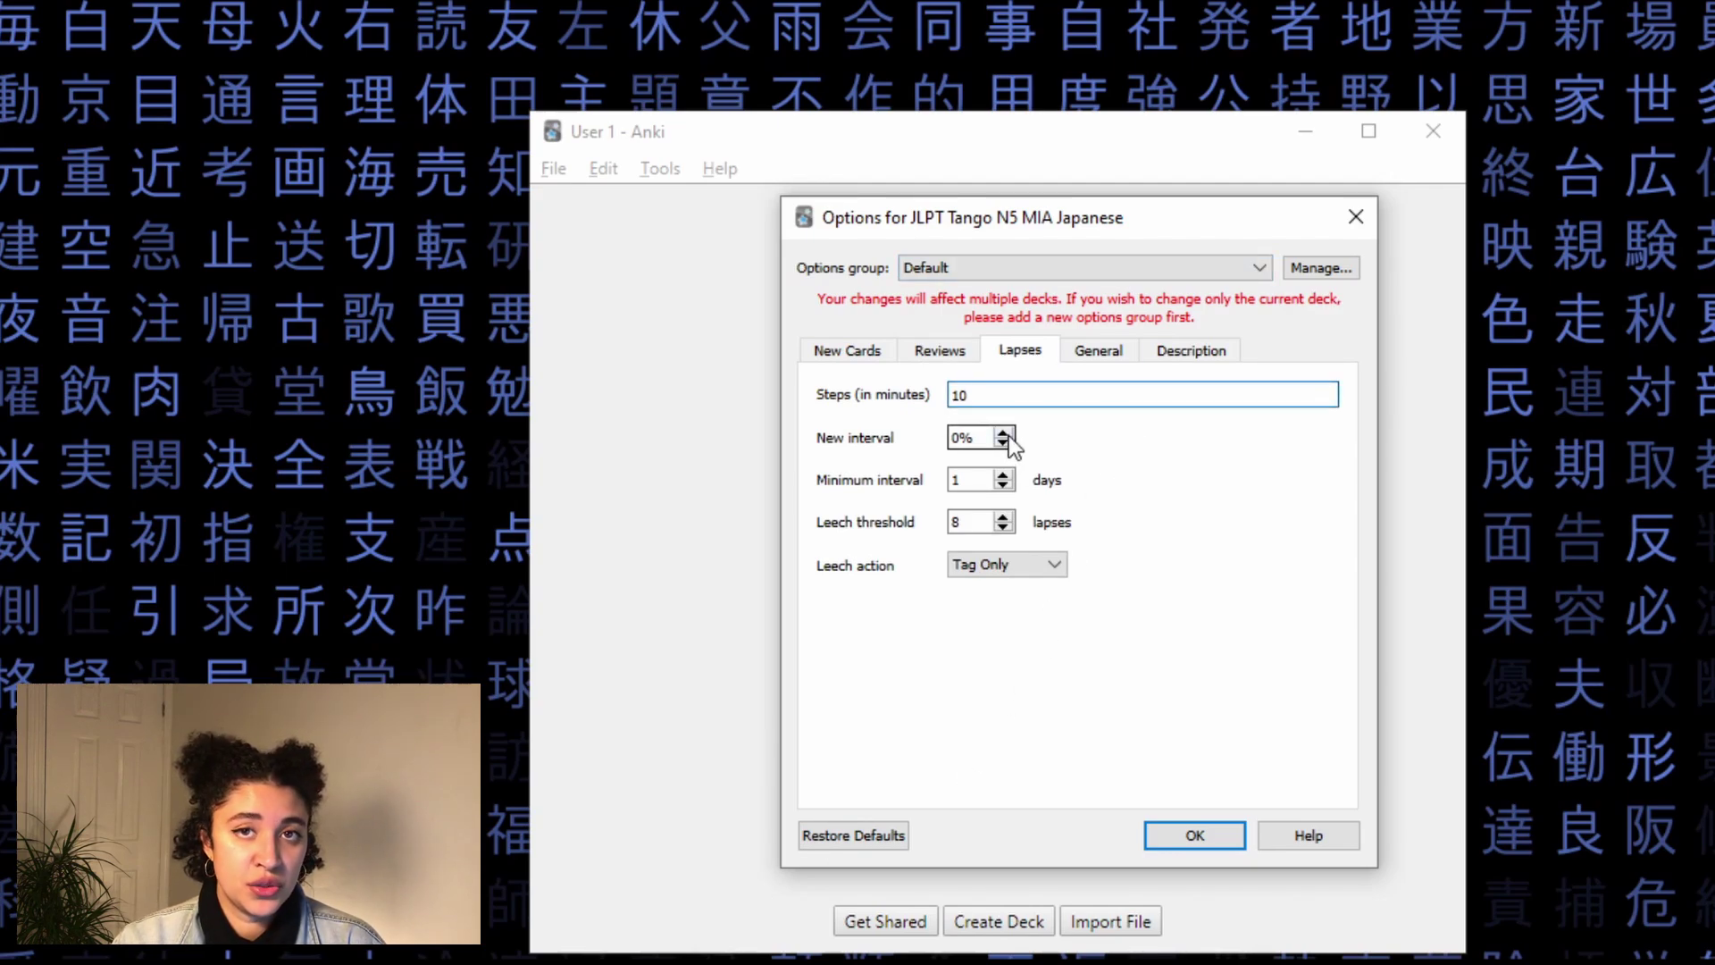
{"action": "key", "text": "Tab"}
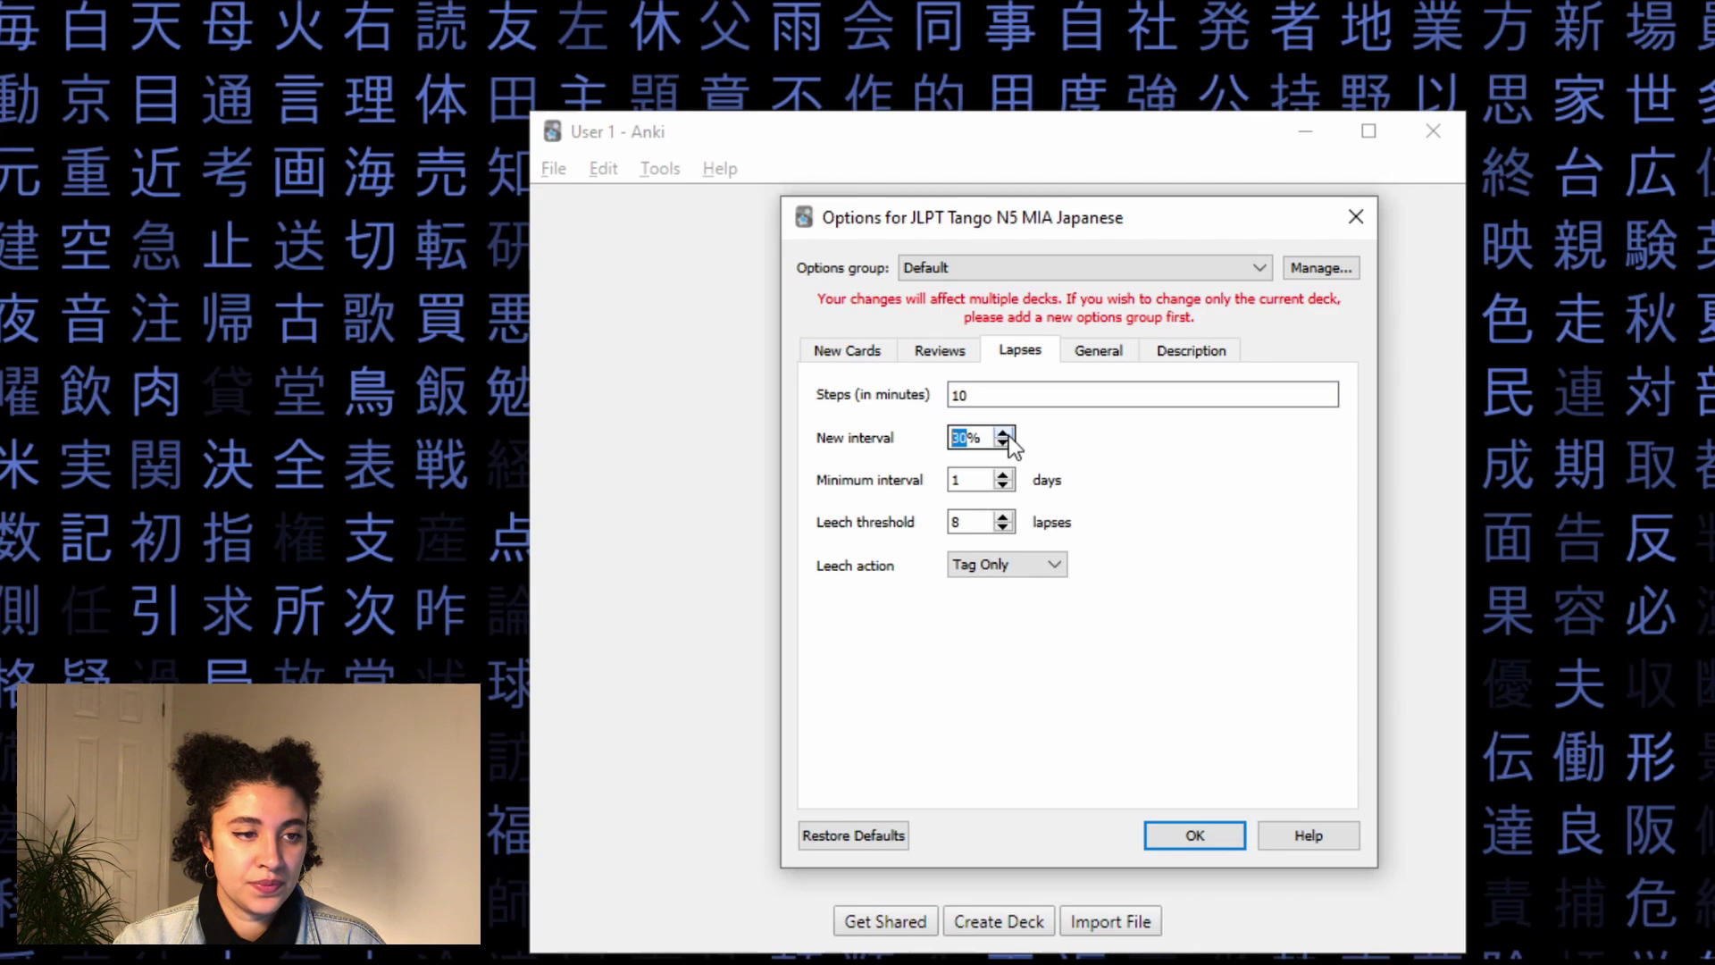
{"action": "left_click", "coordinate": [1006, 433]}
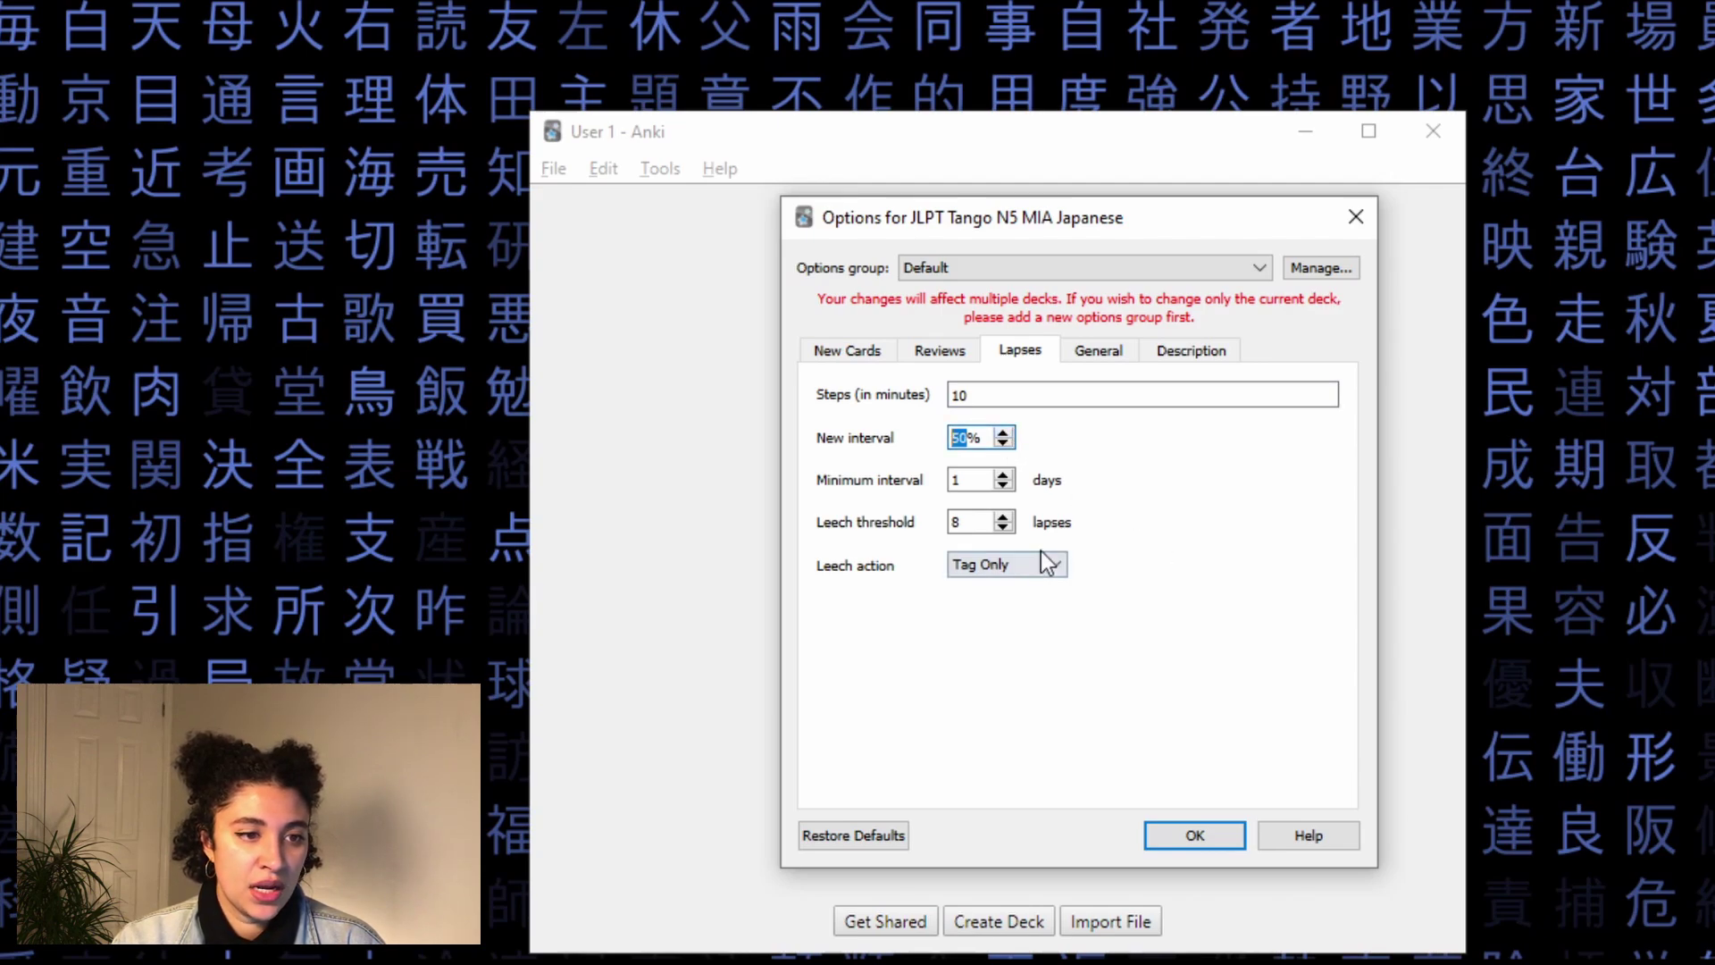
{"action": "left_click", "coordinate": [1002, 528]}
{"action": "left_click", "coordinate": [1003, 528]}
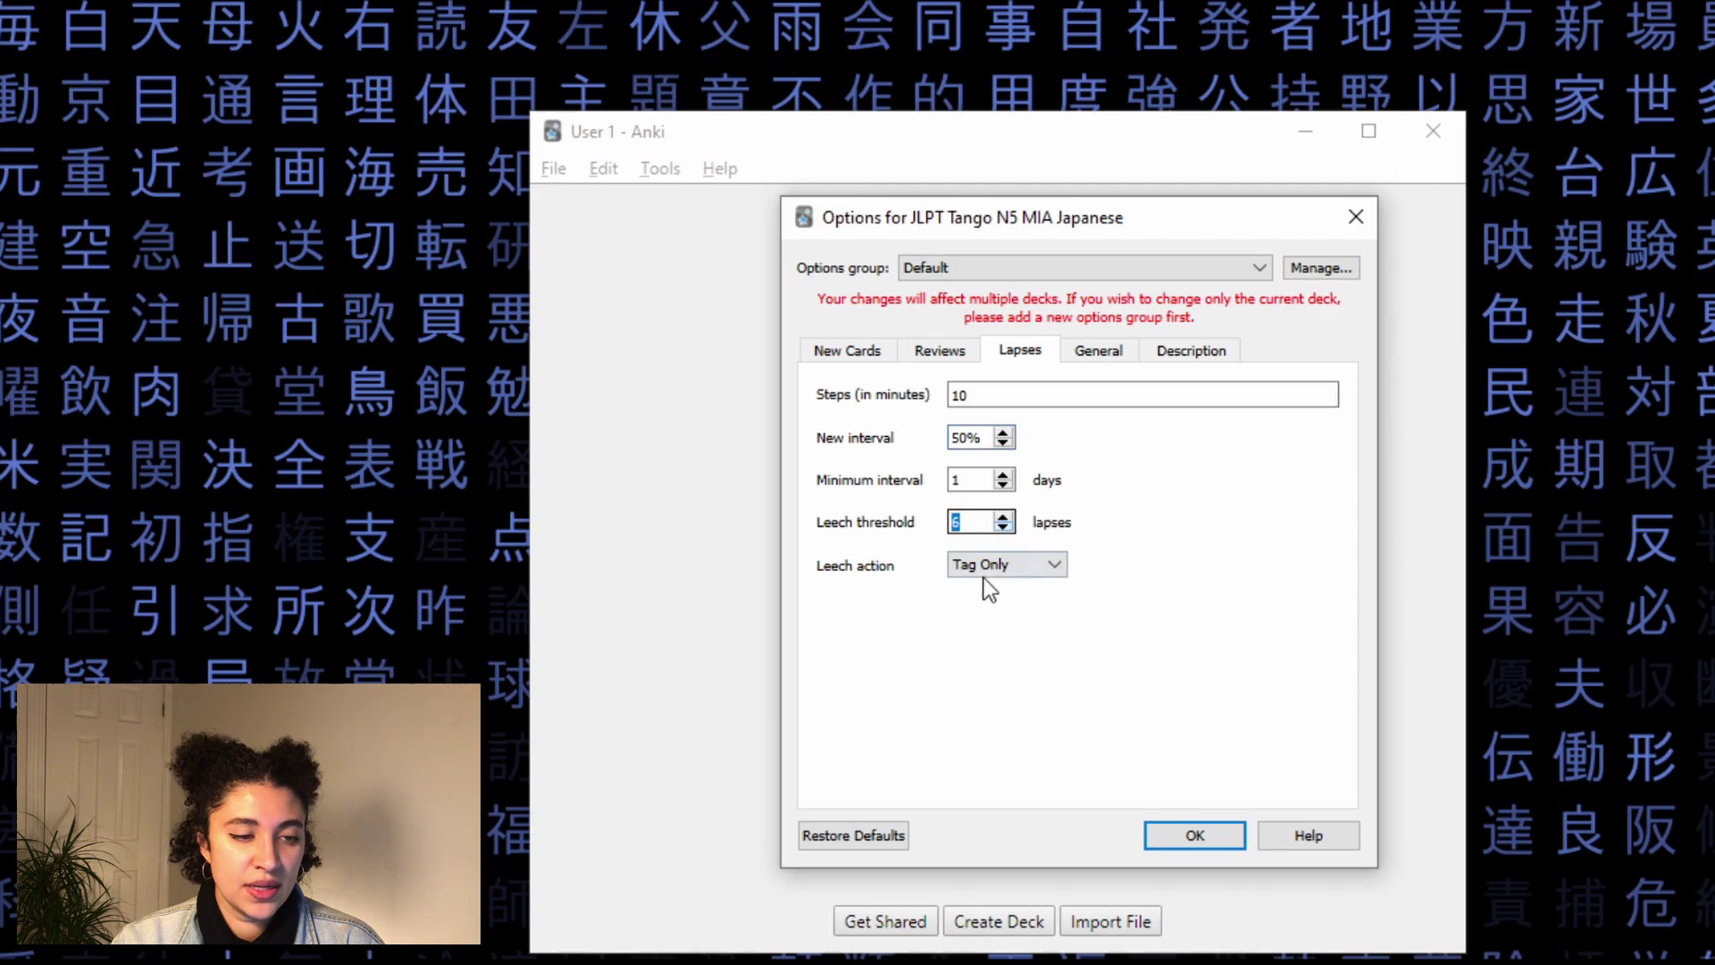
{"action": "left_click", "coordinate": [1033, 563]}
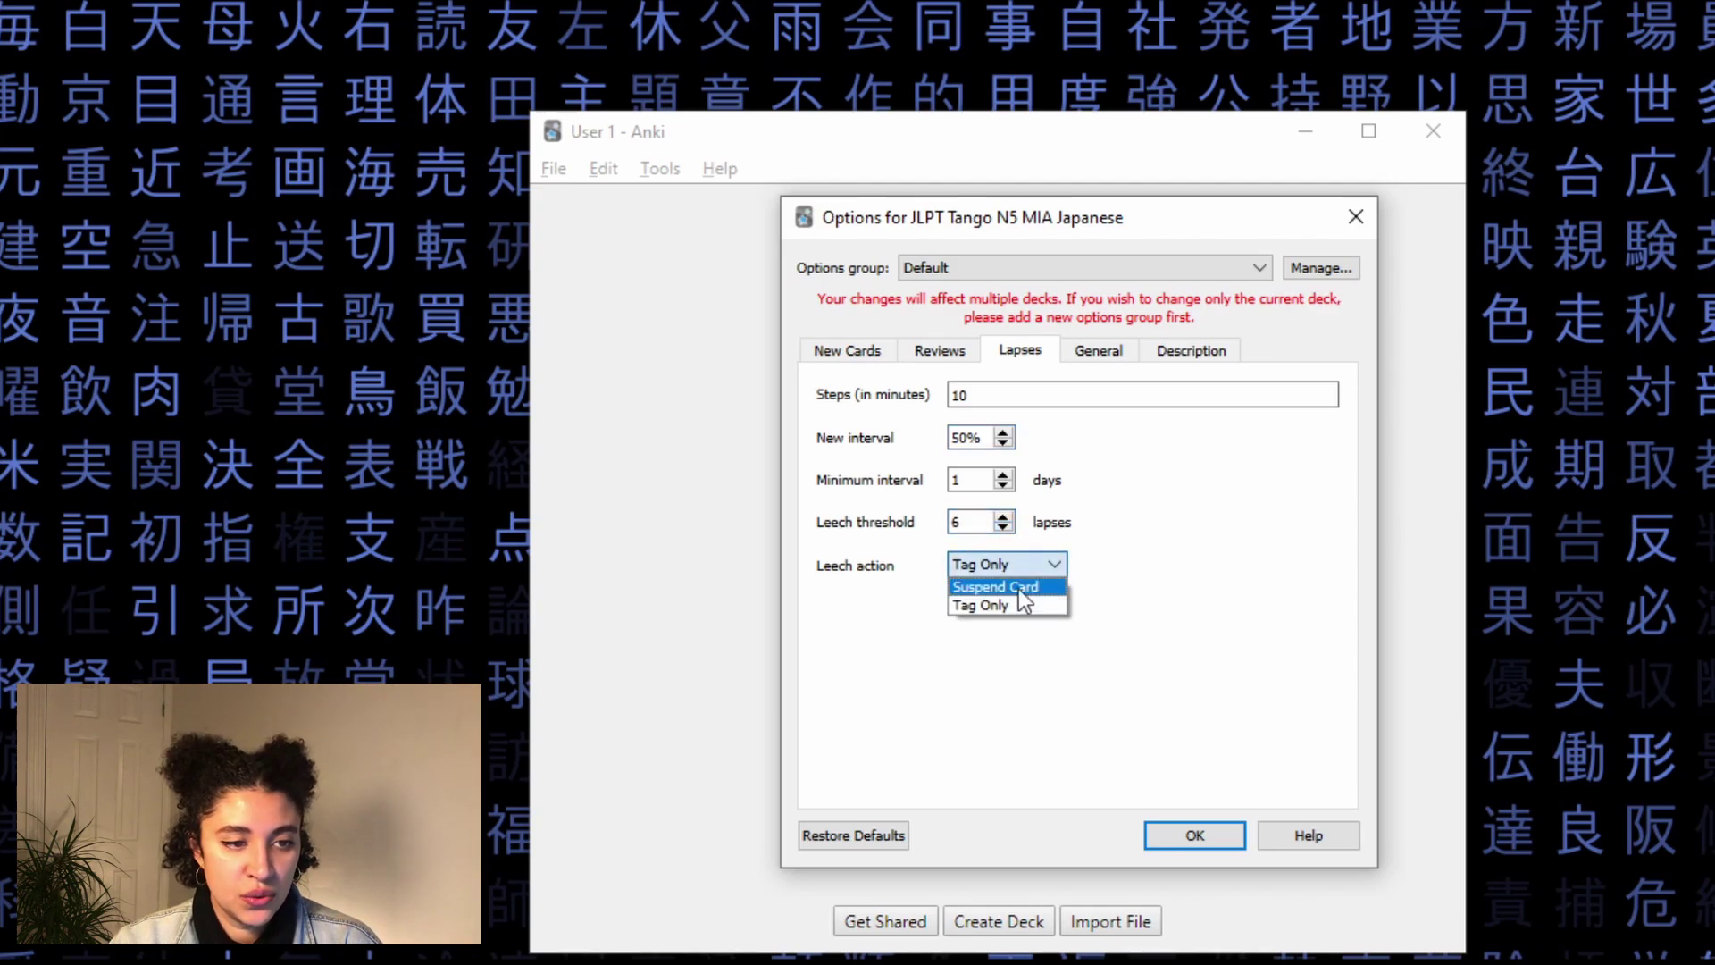
{"action": "left_click", "coordinate": [1018, 588]}
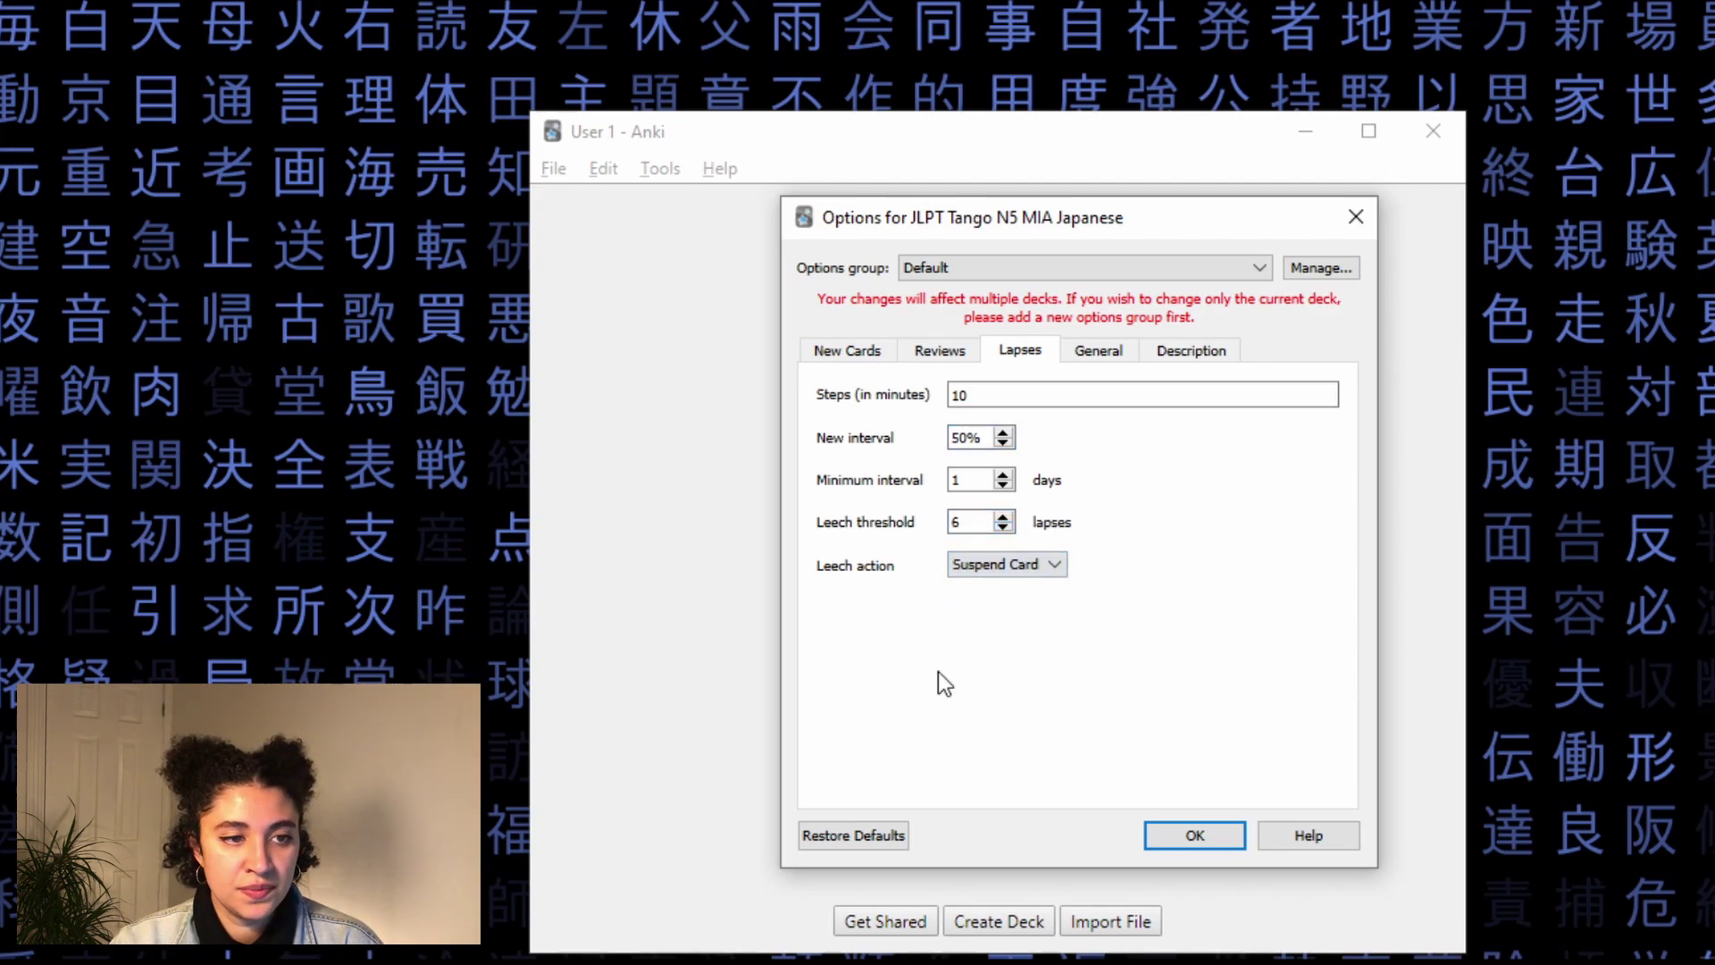
- Check the deck's general options and description text, and save the deck options
{"action": "left_click", "coordinate": [1067, 350]}
{"action": "left_click", "coordinate": [1225, 356]}
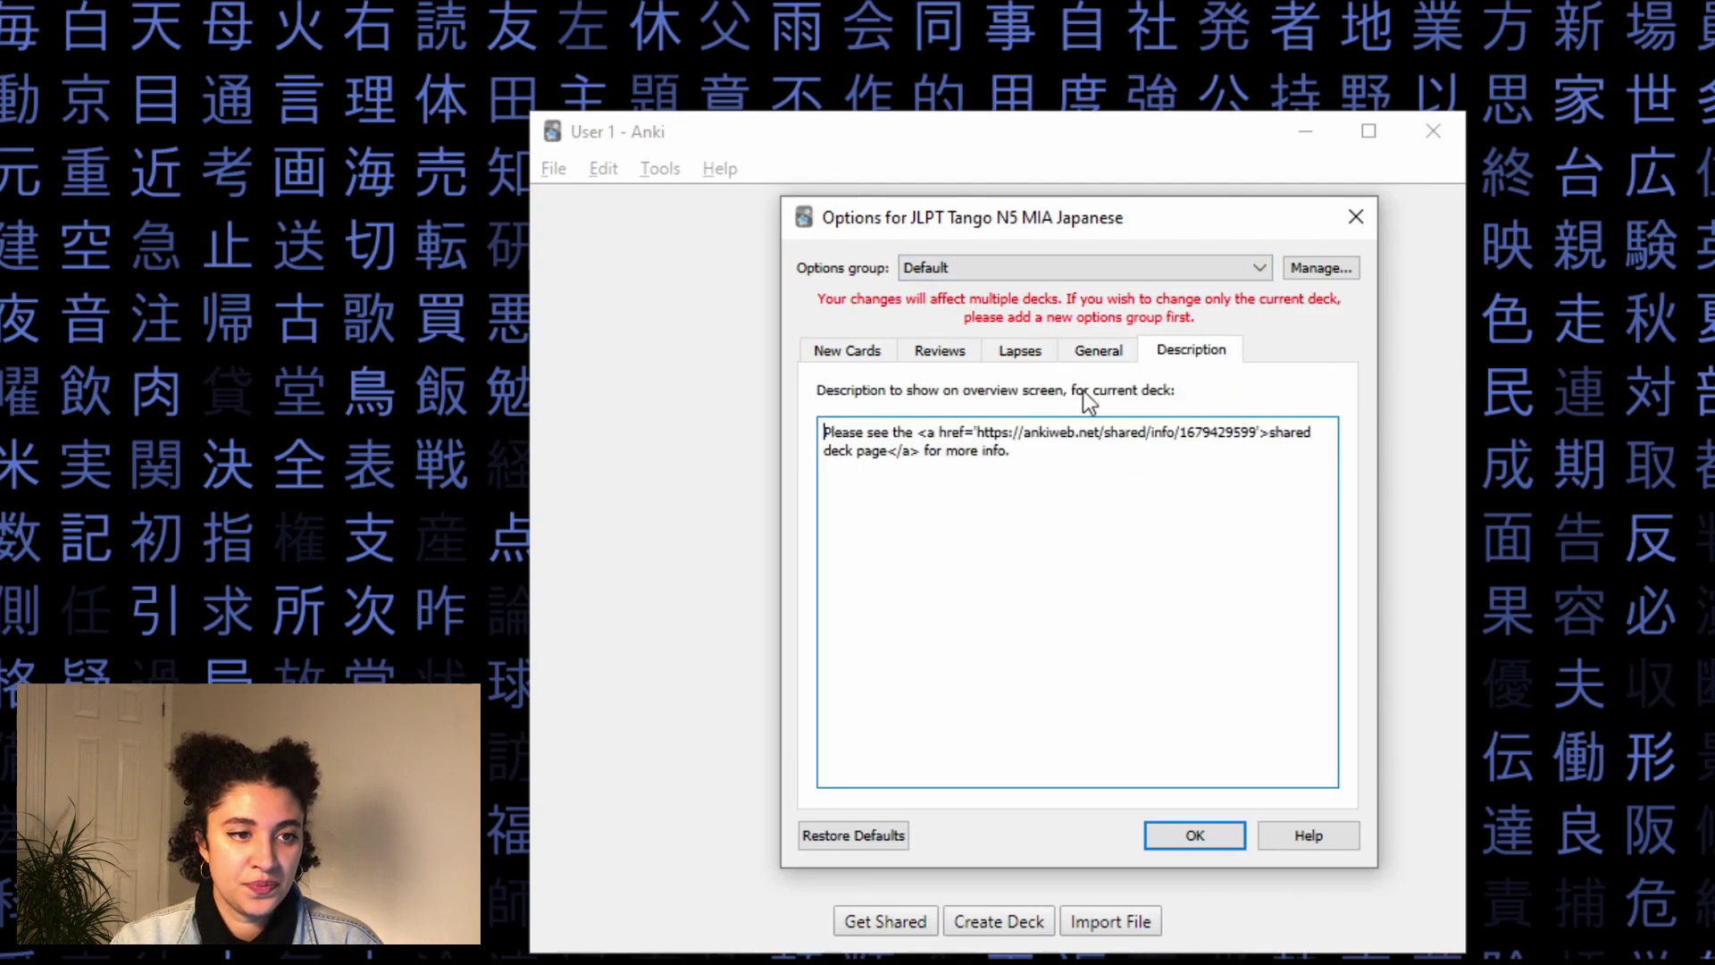
{"action": "left_click", "coordinate": [1196, 836]}
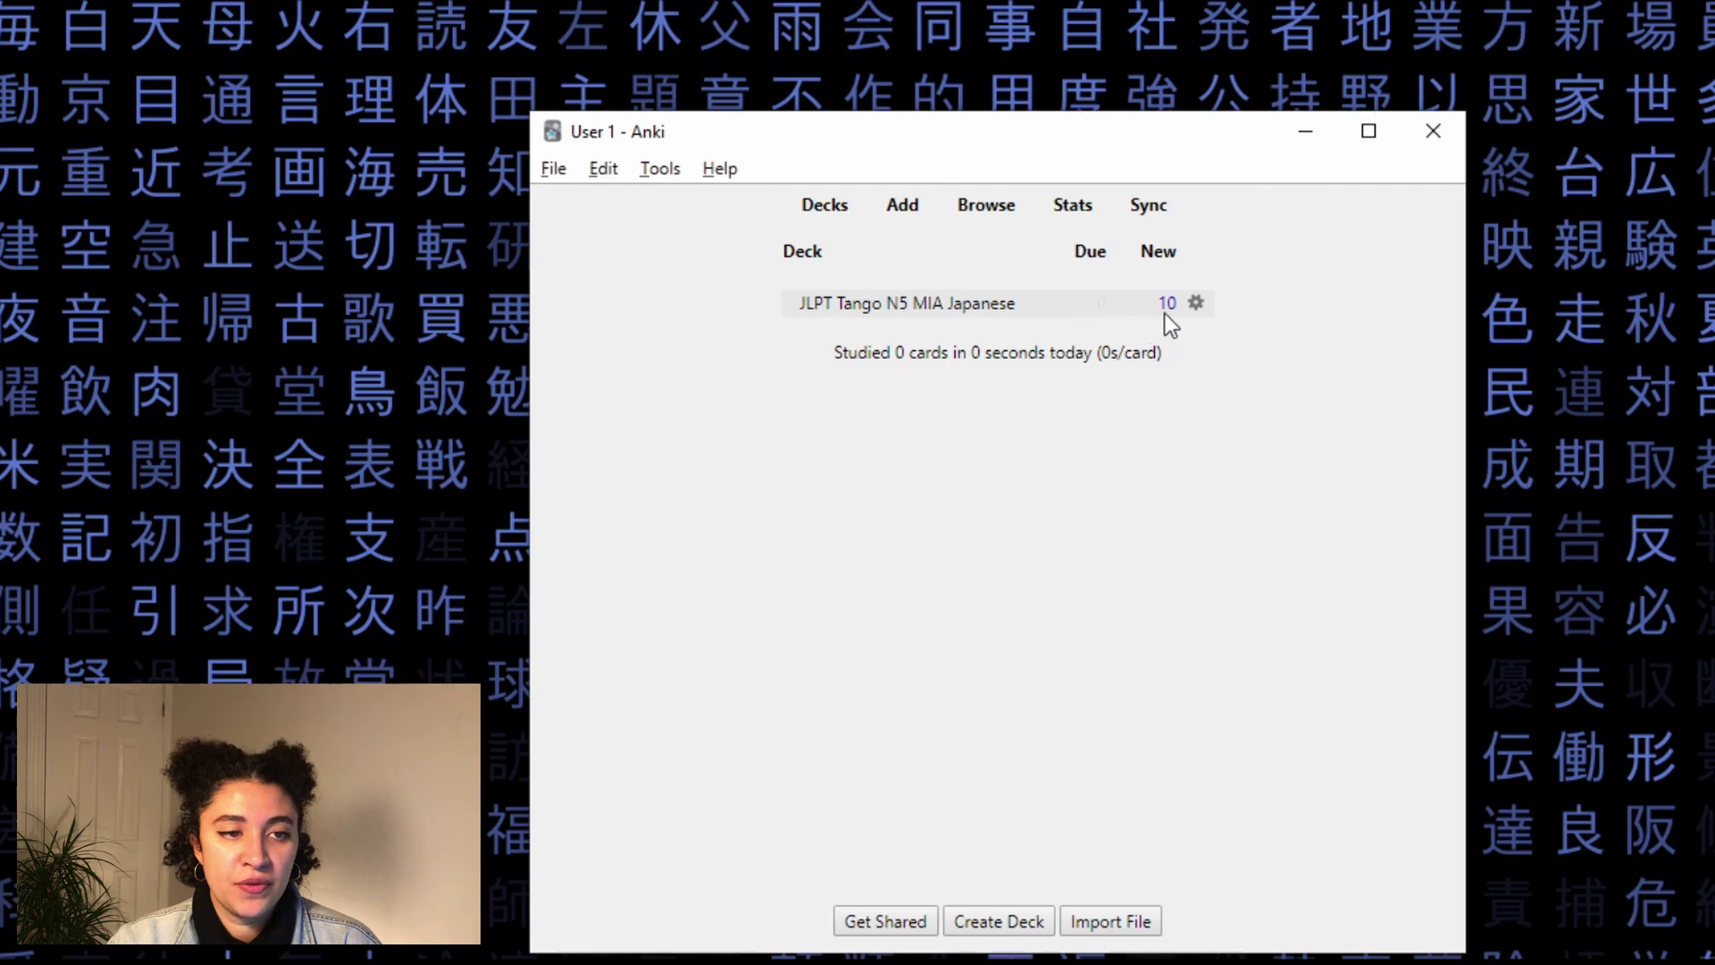
- Start studying the JLPT Tango N5 MIA Japanese deck, reveal the first card's answer and highlight its English translation
{"action": "left_click", "coordinate": [893, 308]}
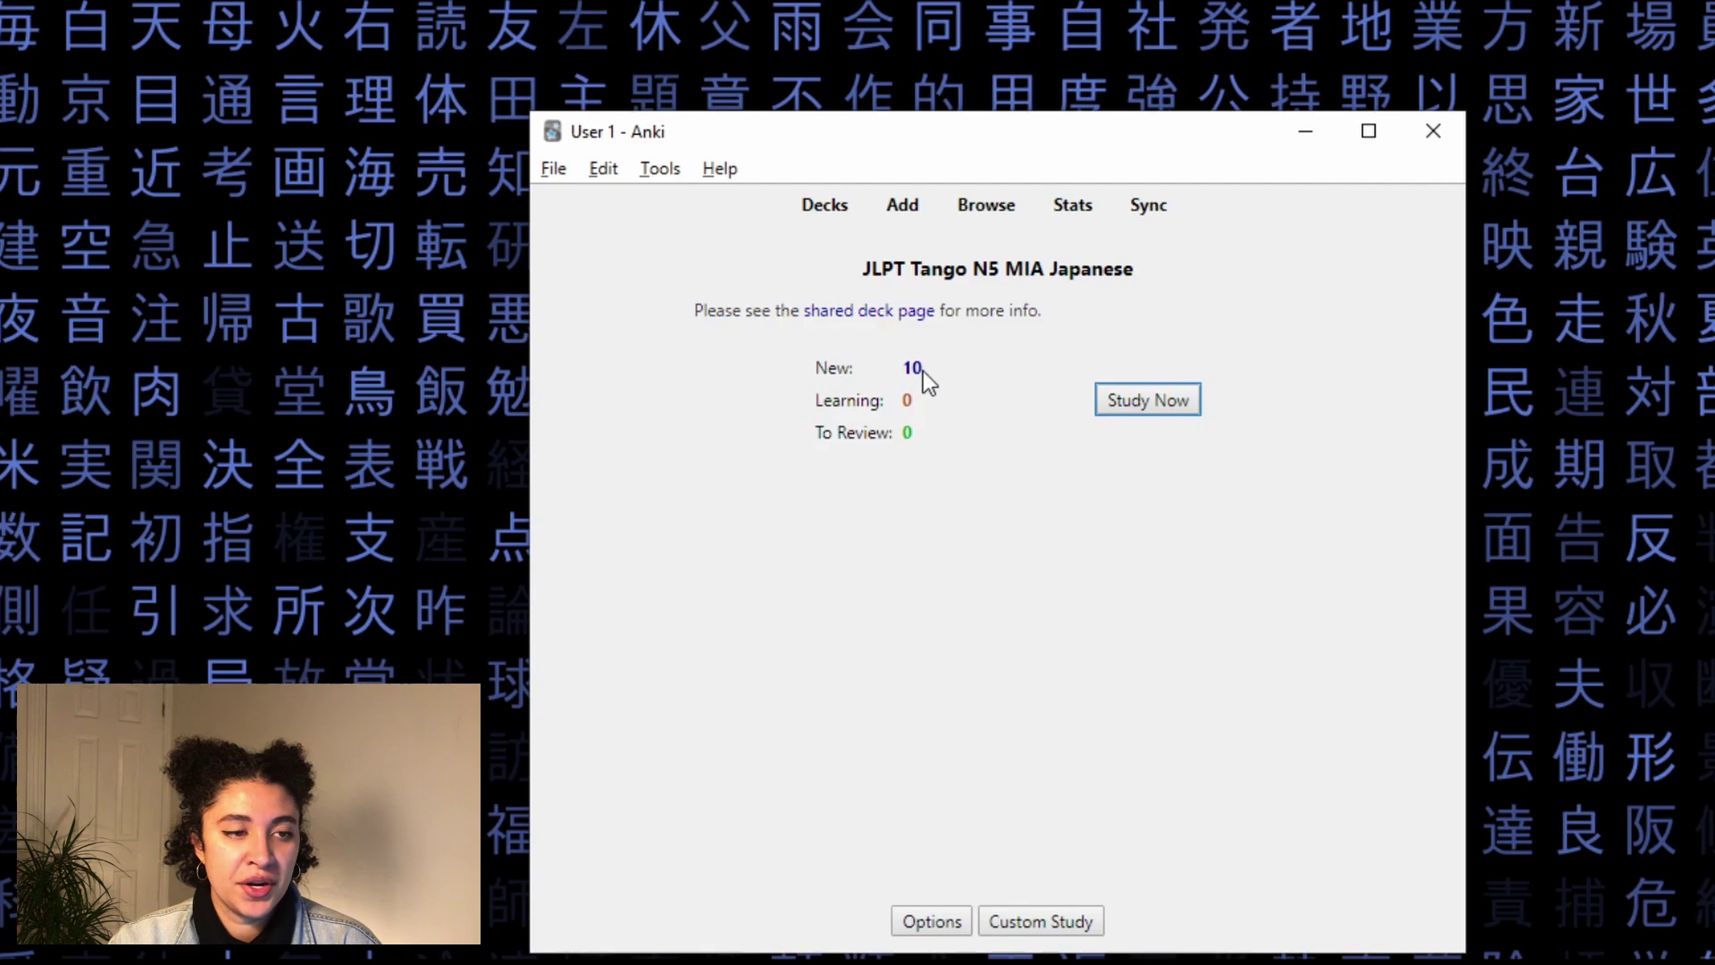
{"action": "left_click", "coordinate": [906, 440]}
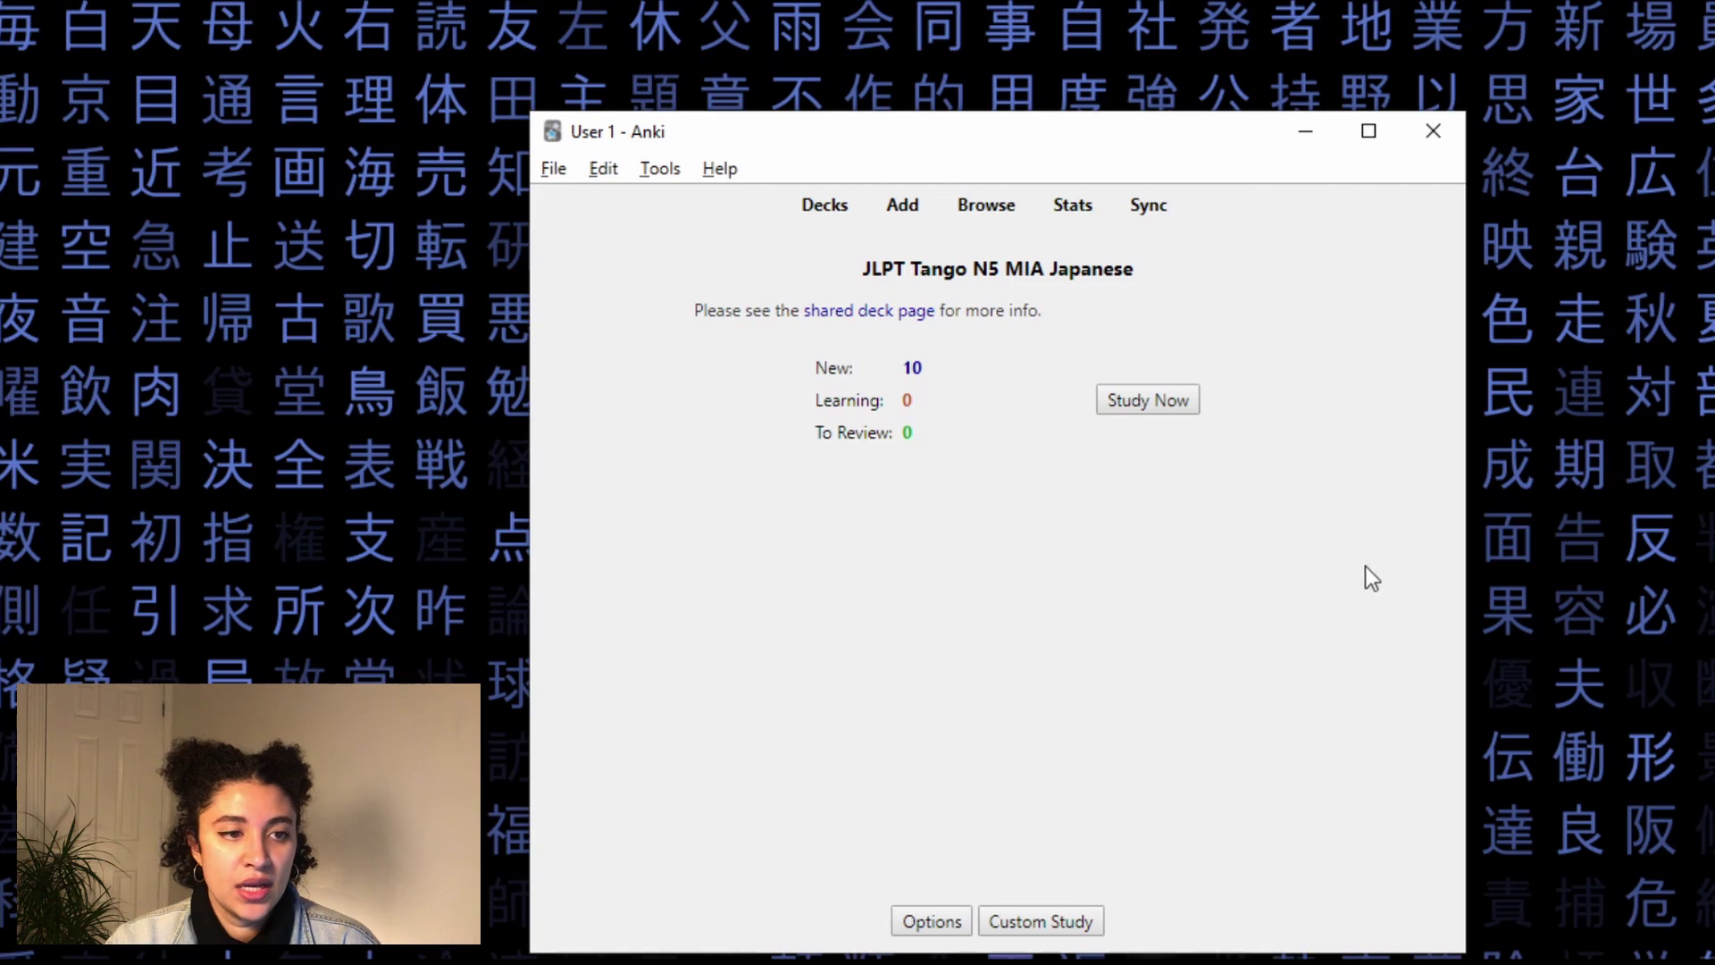
{"action": "left_click", "coordinate": [1135, 400]}
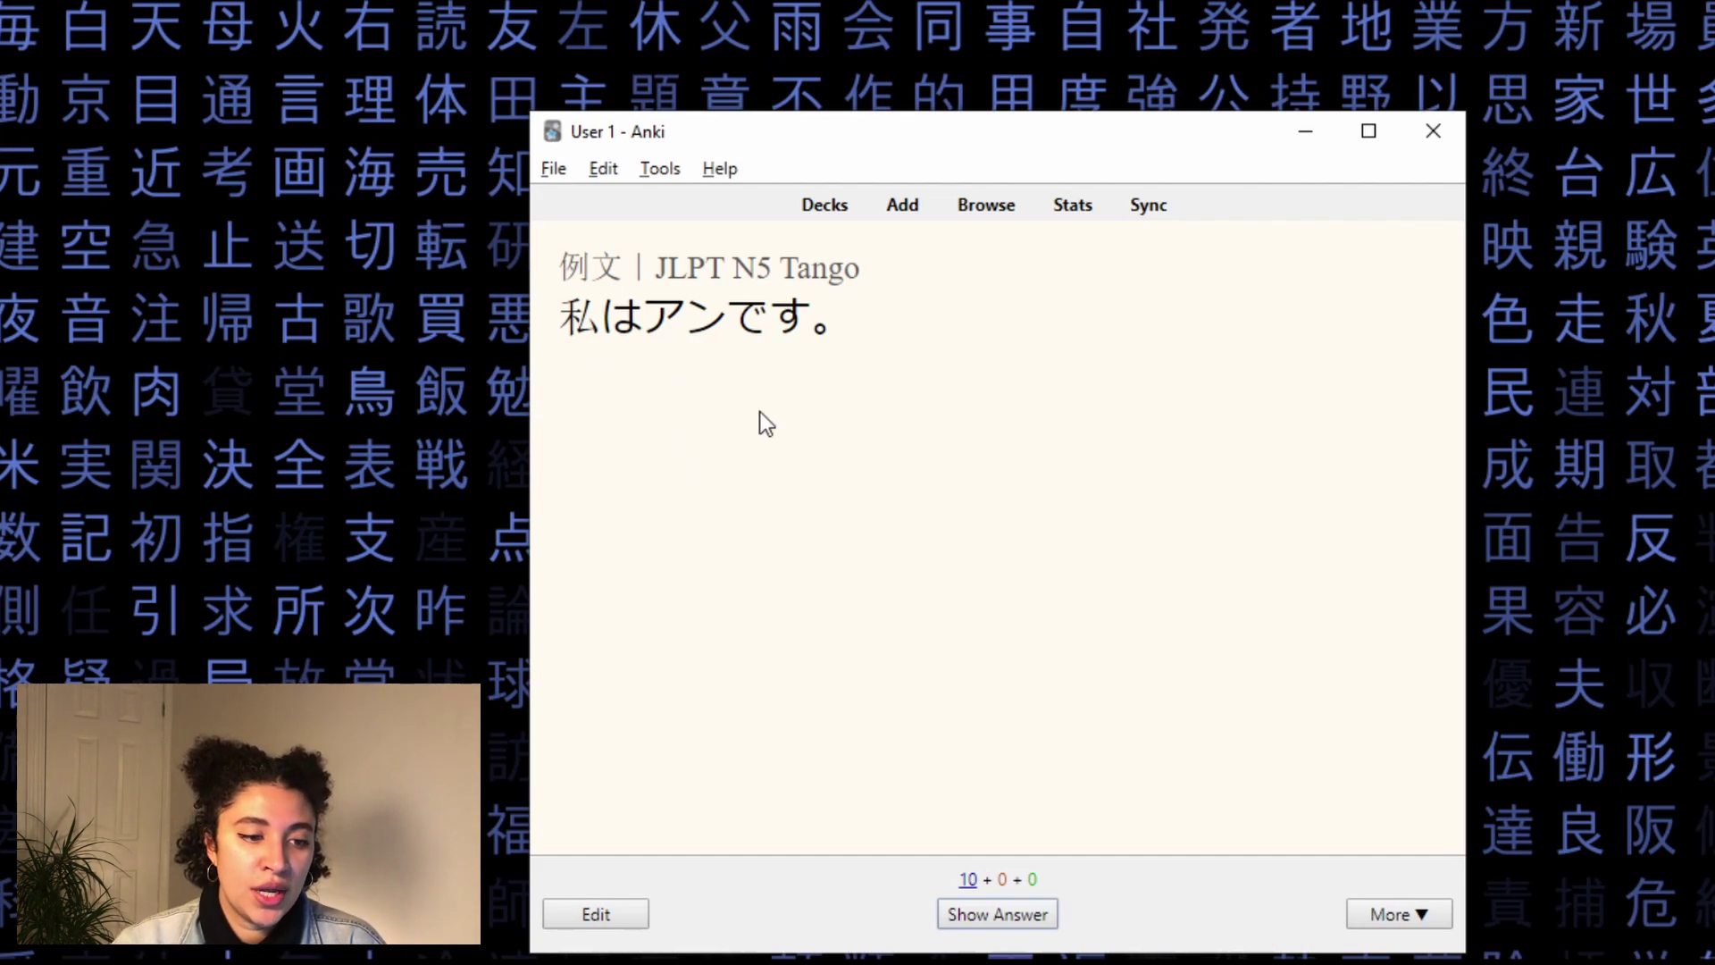
{"action": "left_click", "coordinate": [1004, 924]}
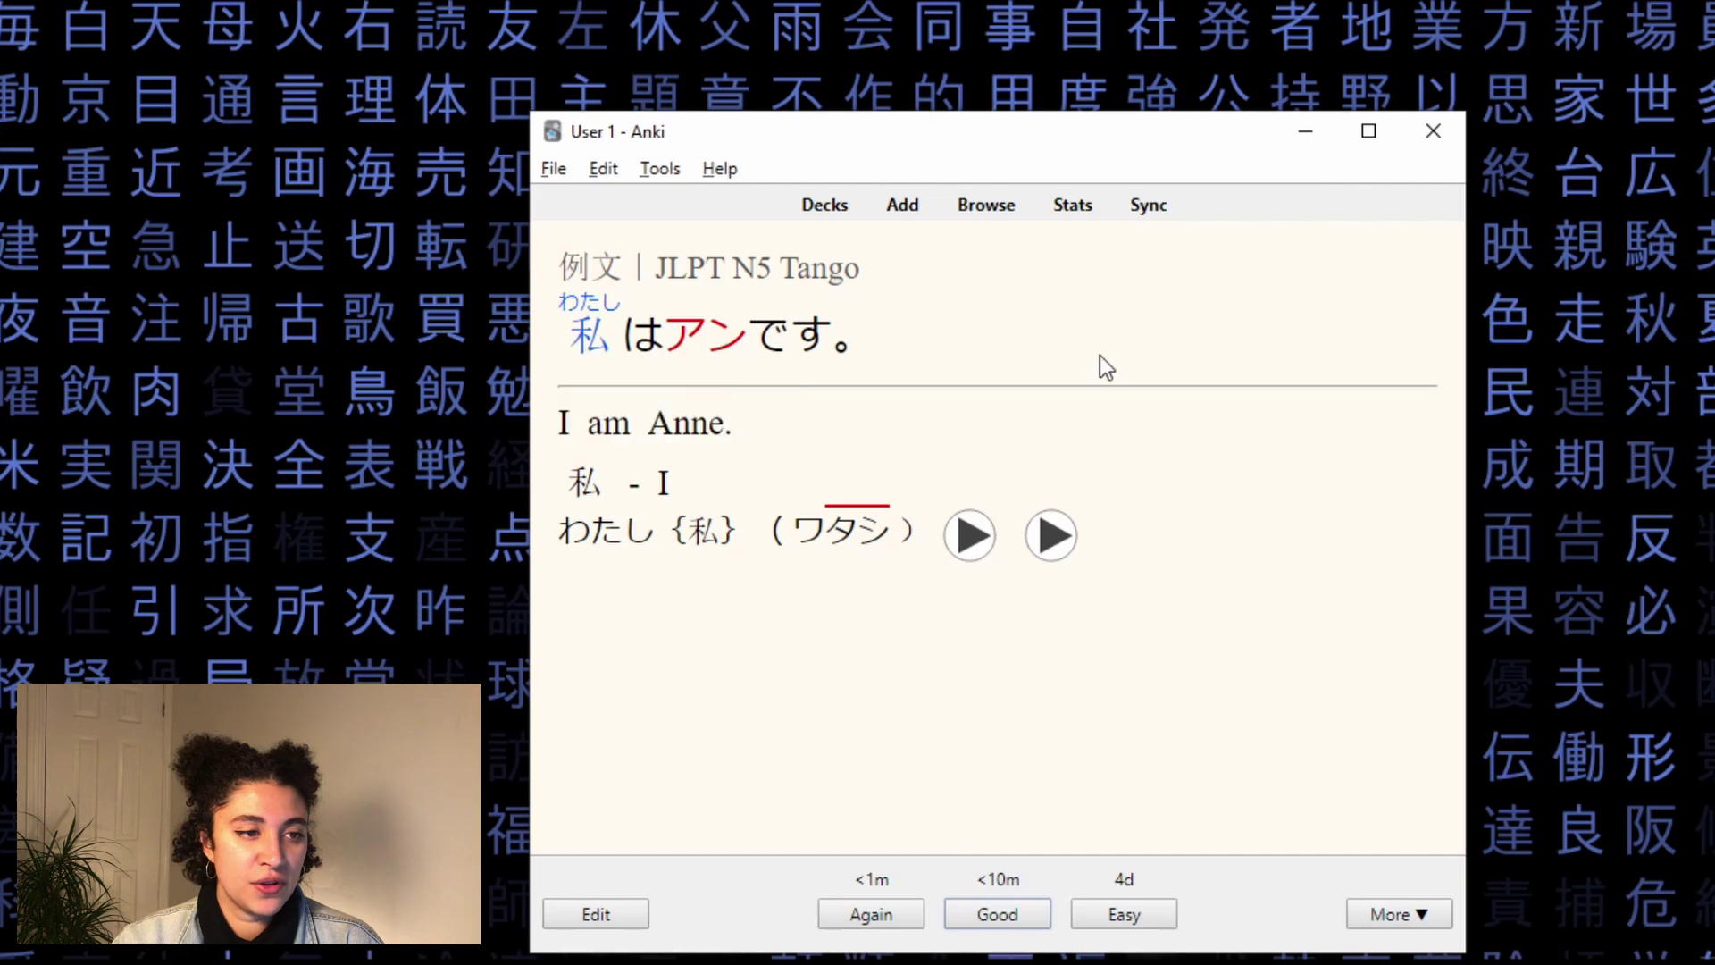
{"action": "left_click_drag", "start_coordinate": [558, 422], "coordinate": [763, 428]}
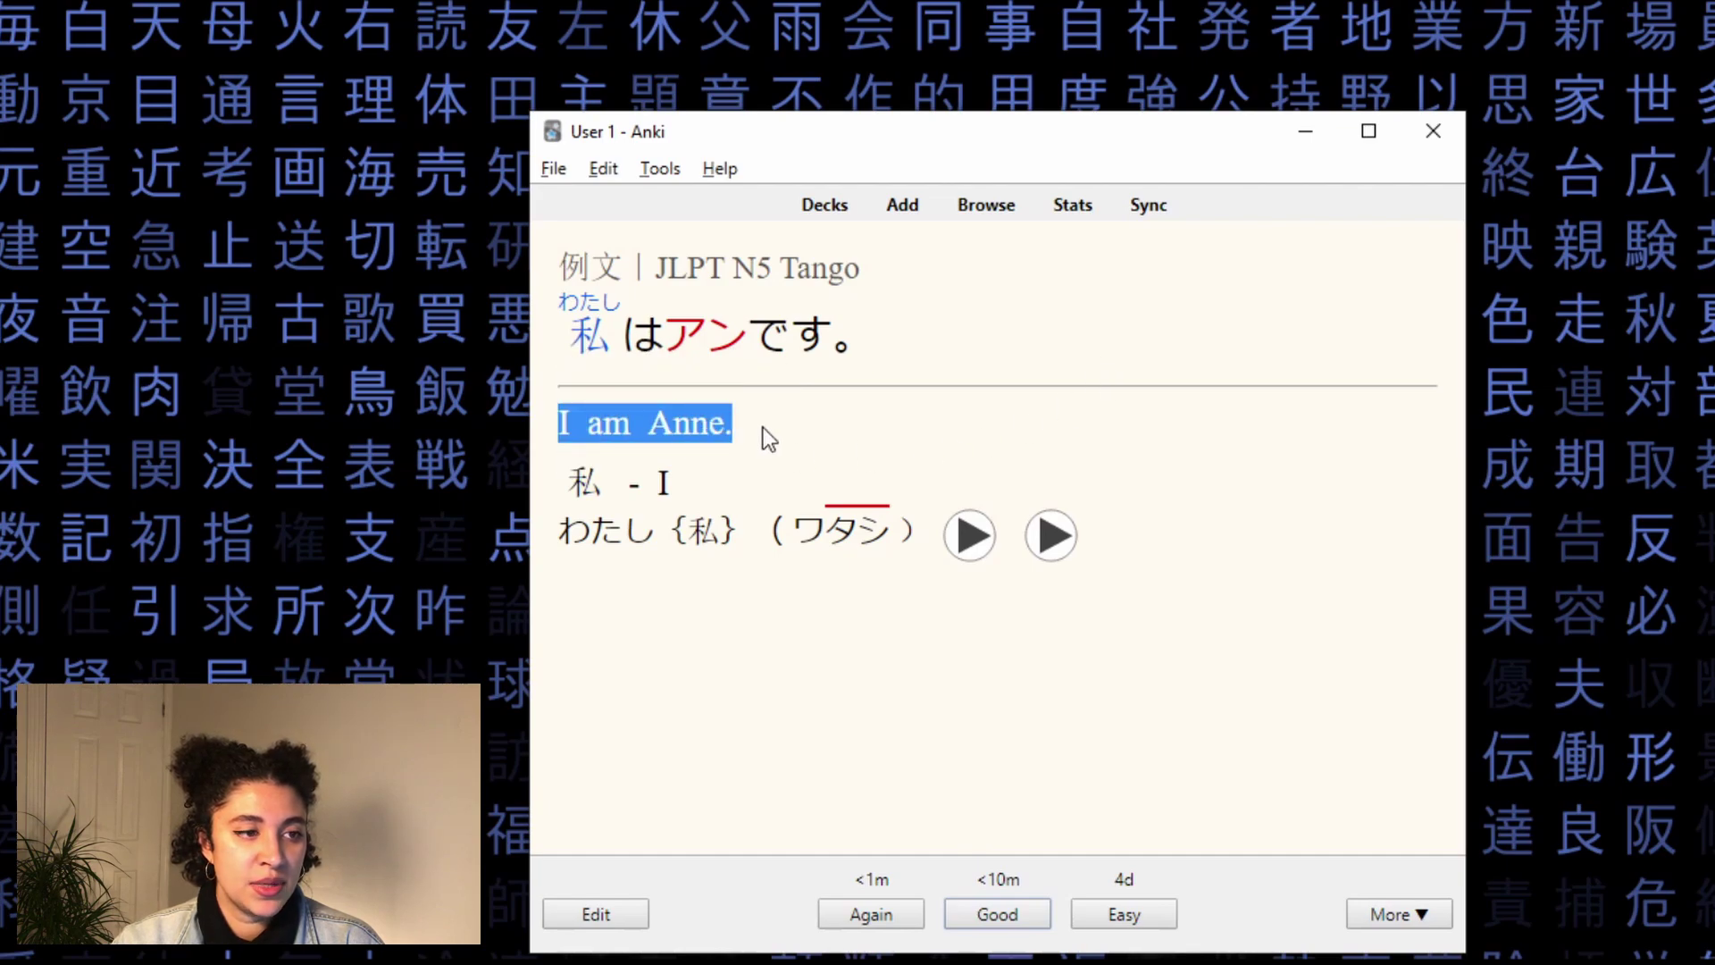
{"action": "left_click", "coordinate": [686, 485]}
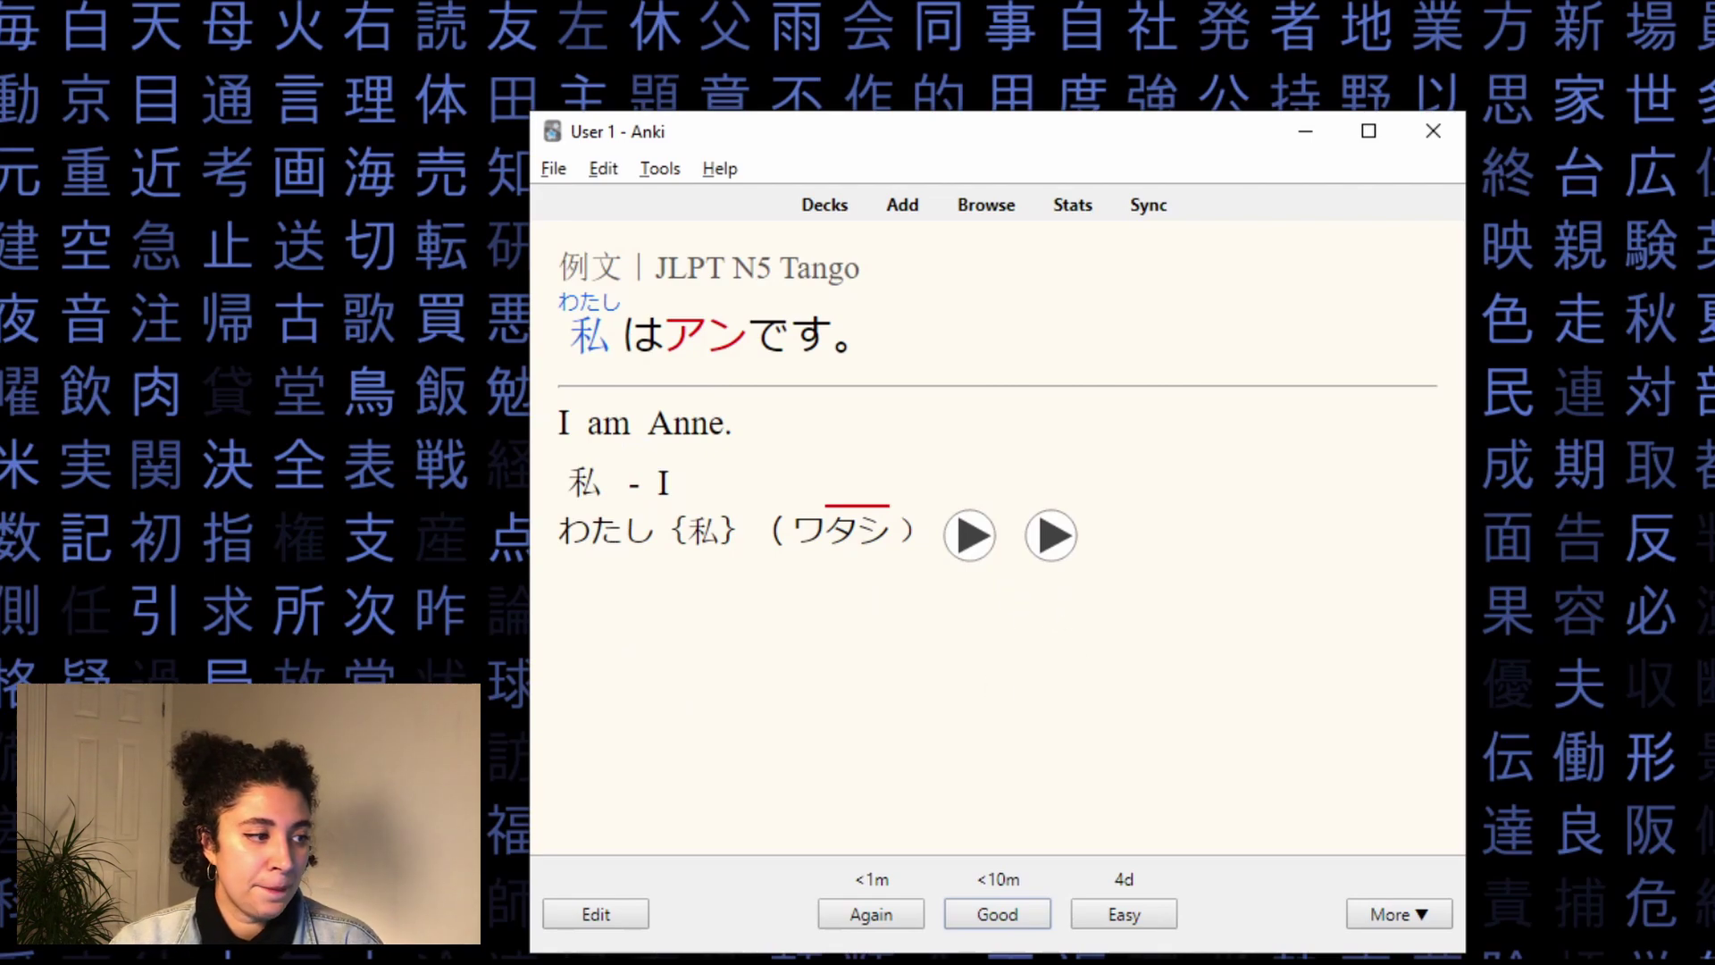
{"action": "mouse_move", "coordinate": [583, 336]}
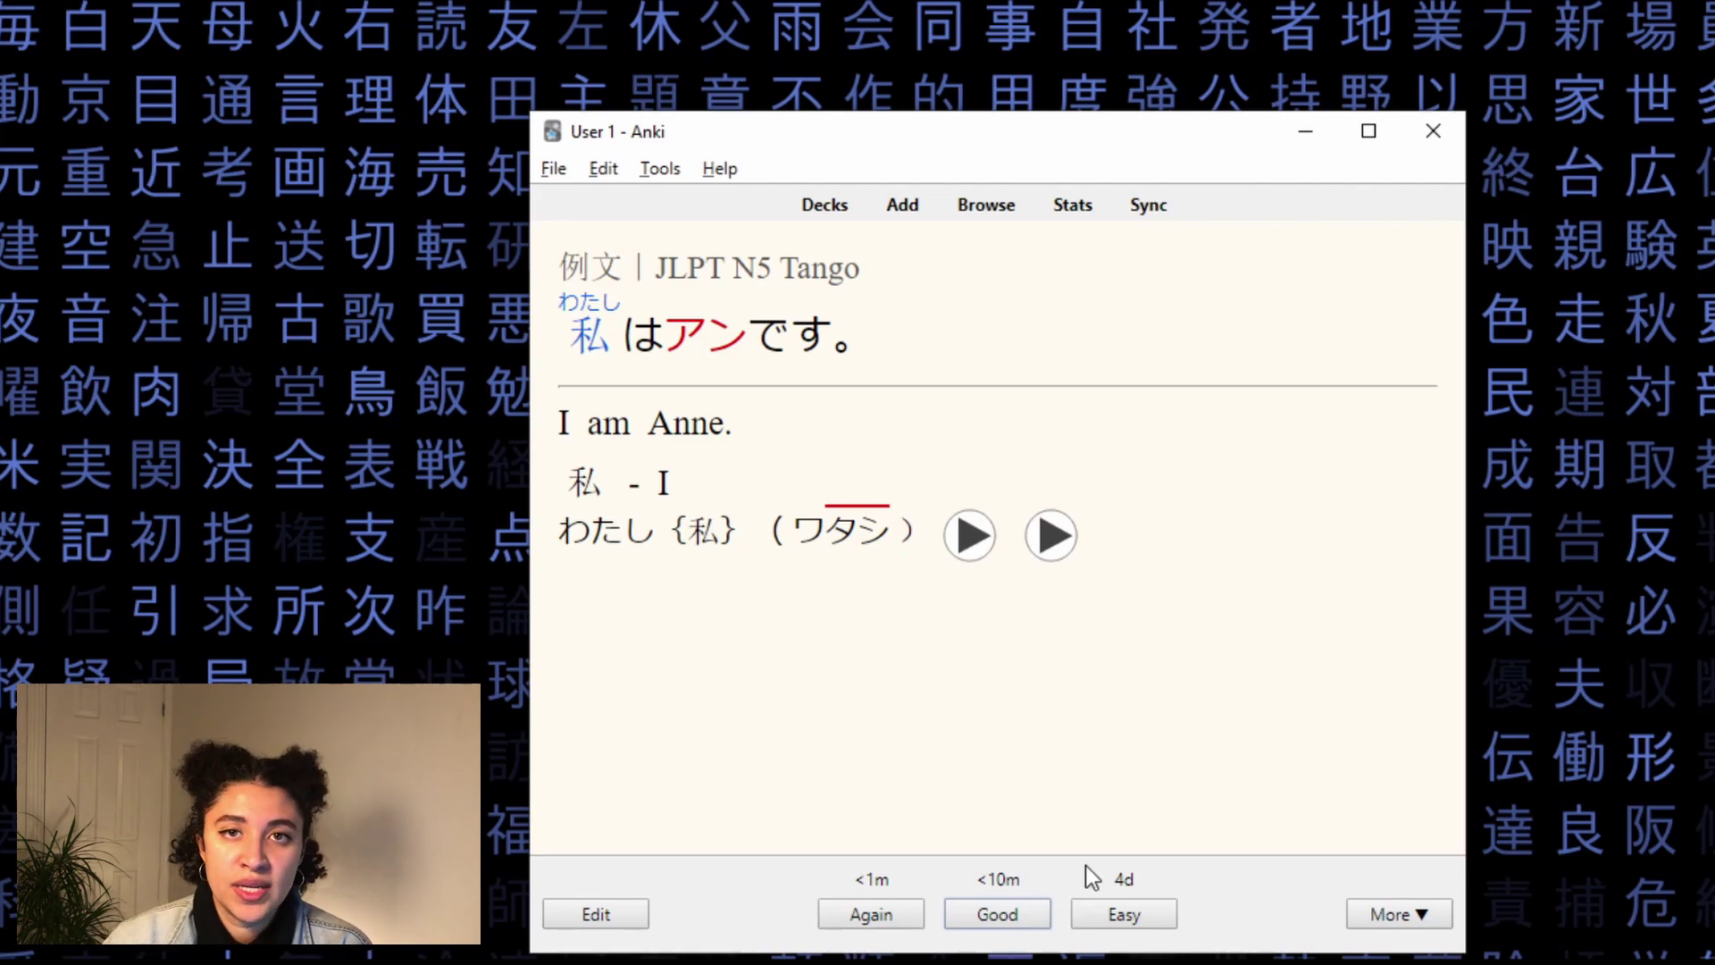
- Look at the extra card actions for the 私 card and delete its note from the deck
{"action": "left_click", "coordinate": [1400, 914]}
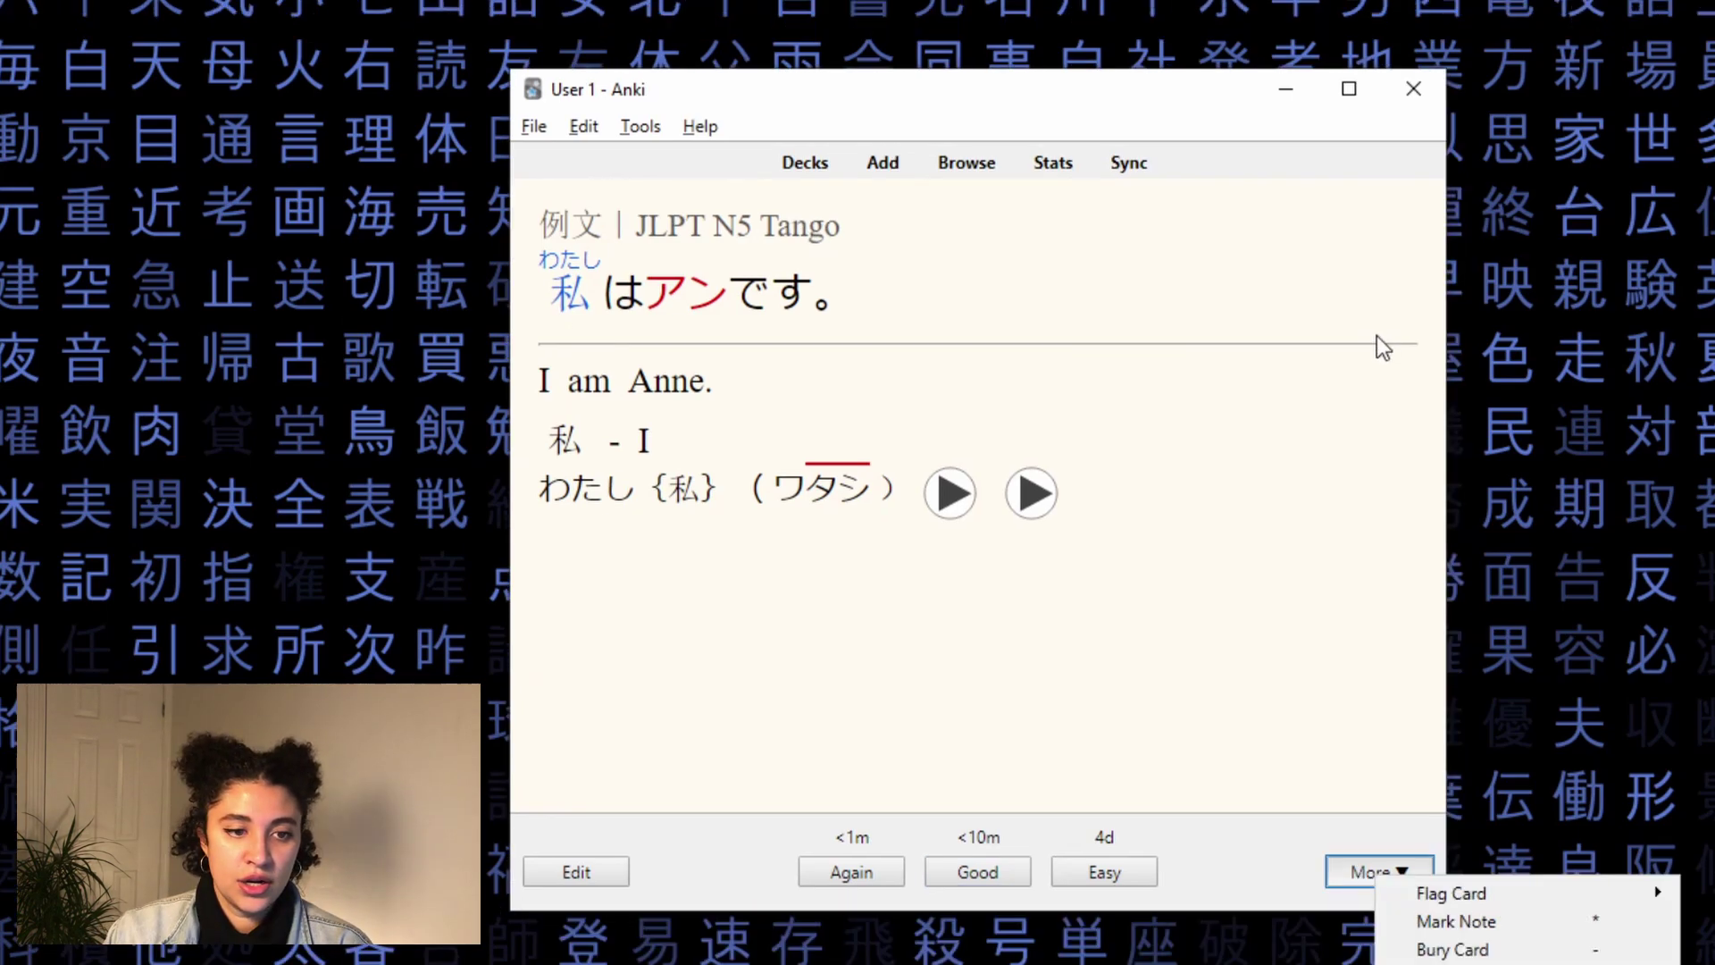
{"action": "left_click", "coordinate": [1421, 920]}
{"action": "left_click", "coordinate": [1420, 920]}
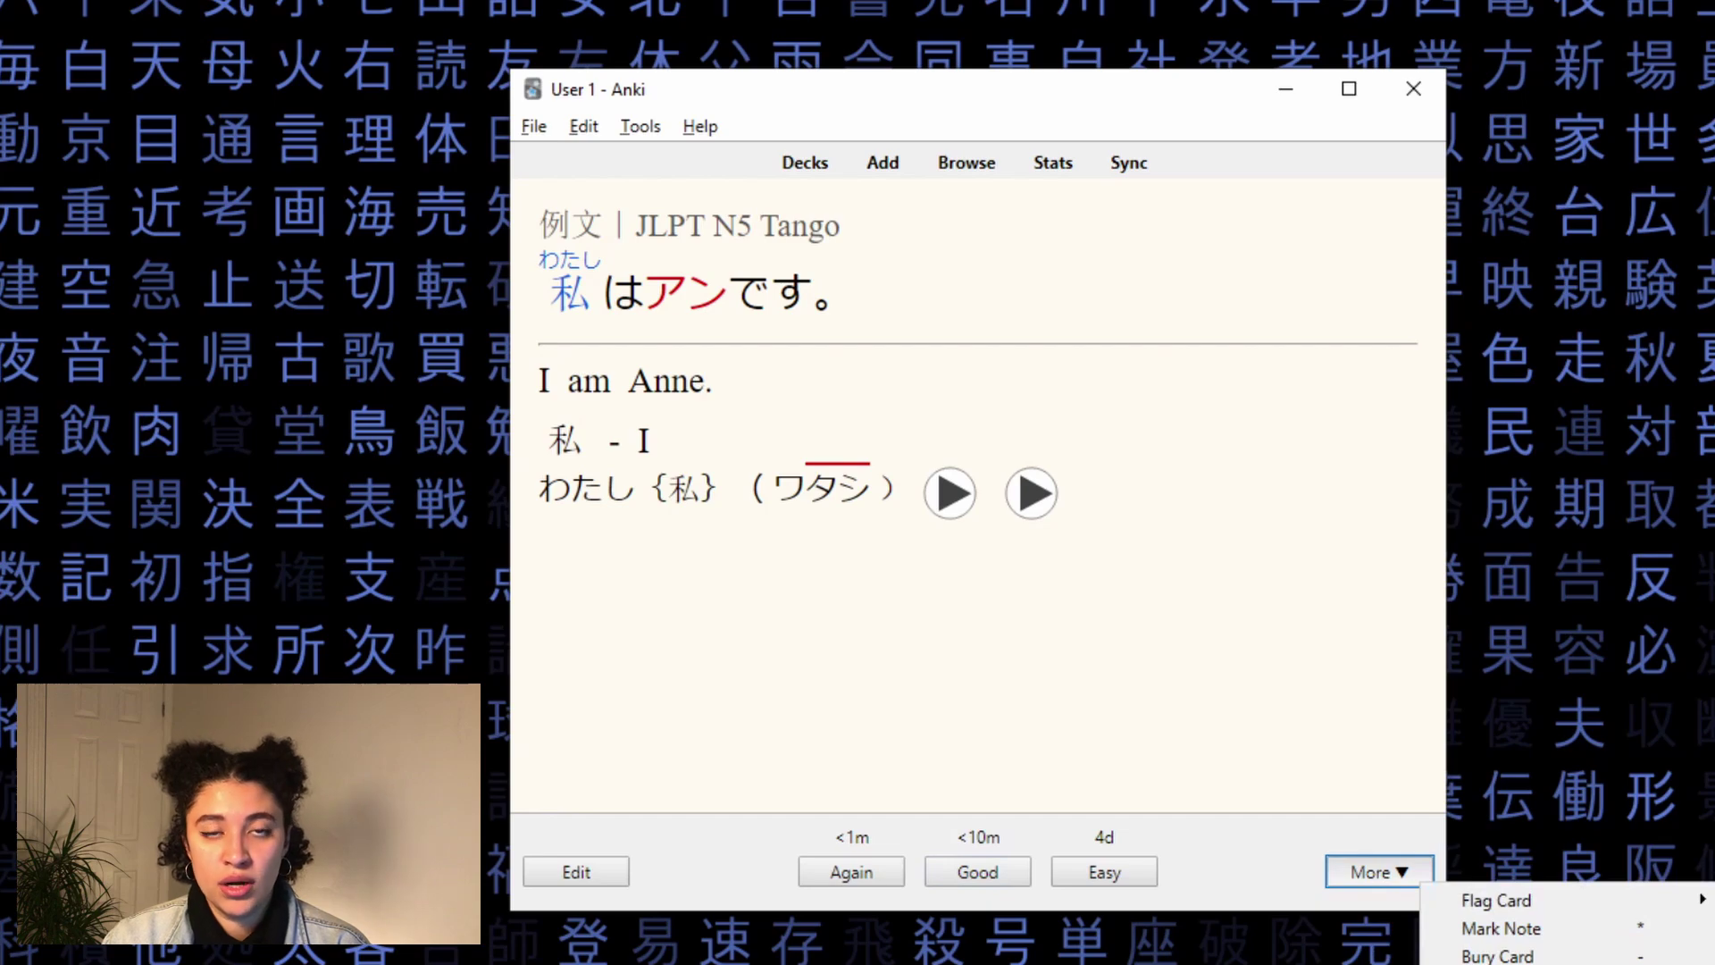
{"action": "key", "text": "ctrl+Delete"}
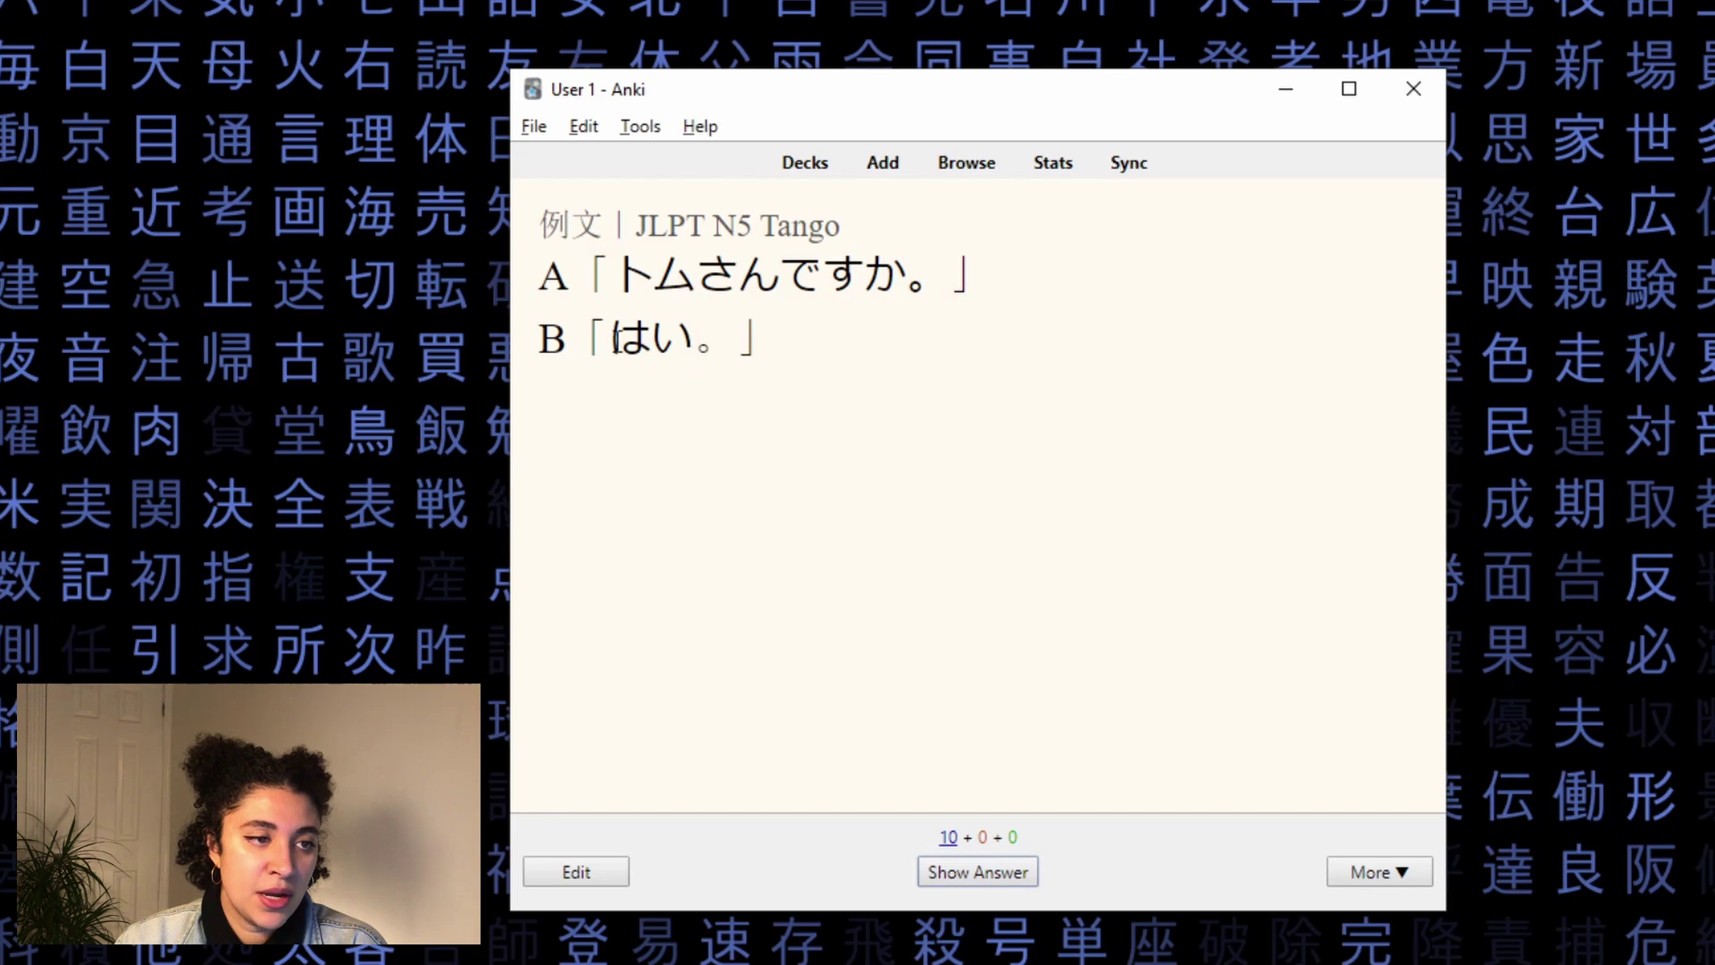
- Reveal the answer of the はい card, highlight its translation and vocabulary meanings, and grade it Good
{"action": "left_click", "coordinate": [979, 879]}
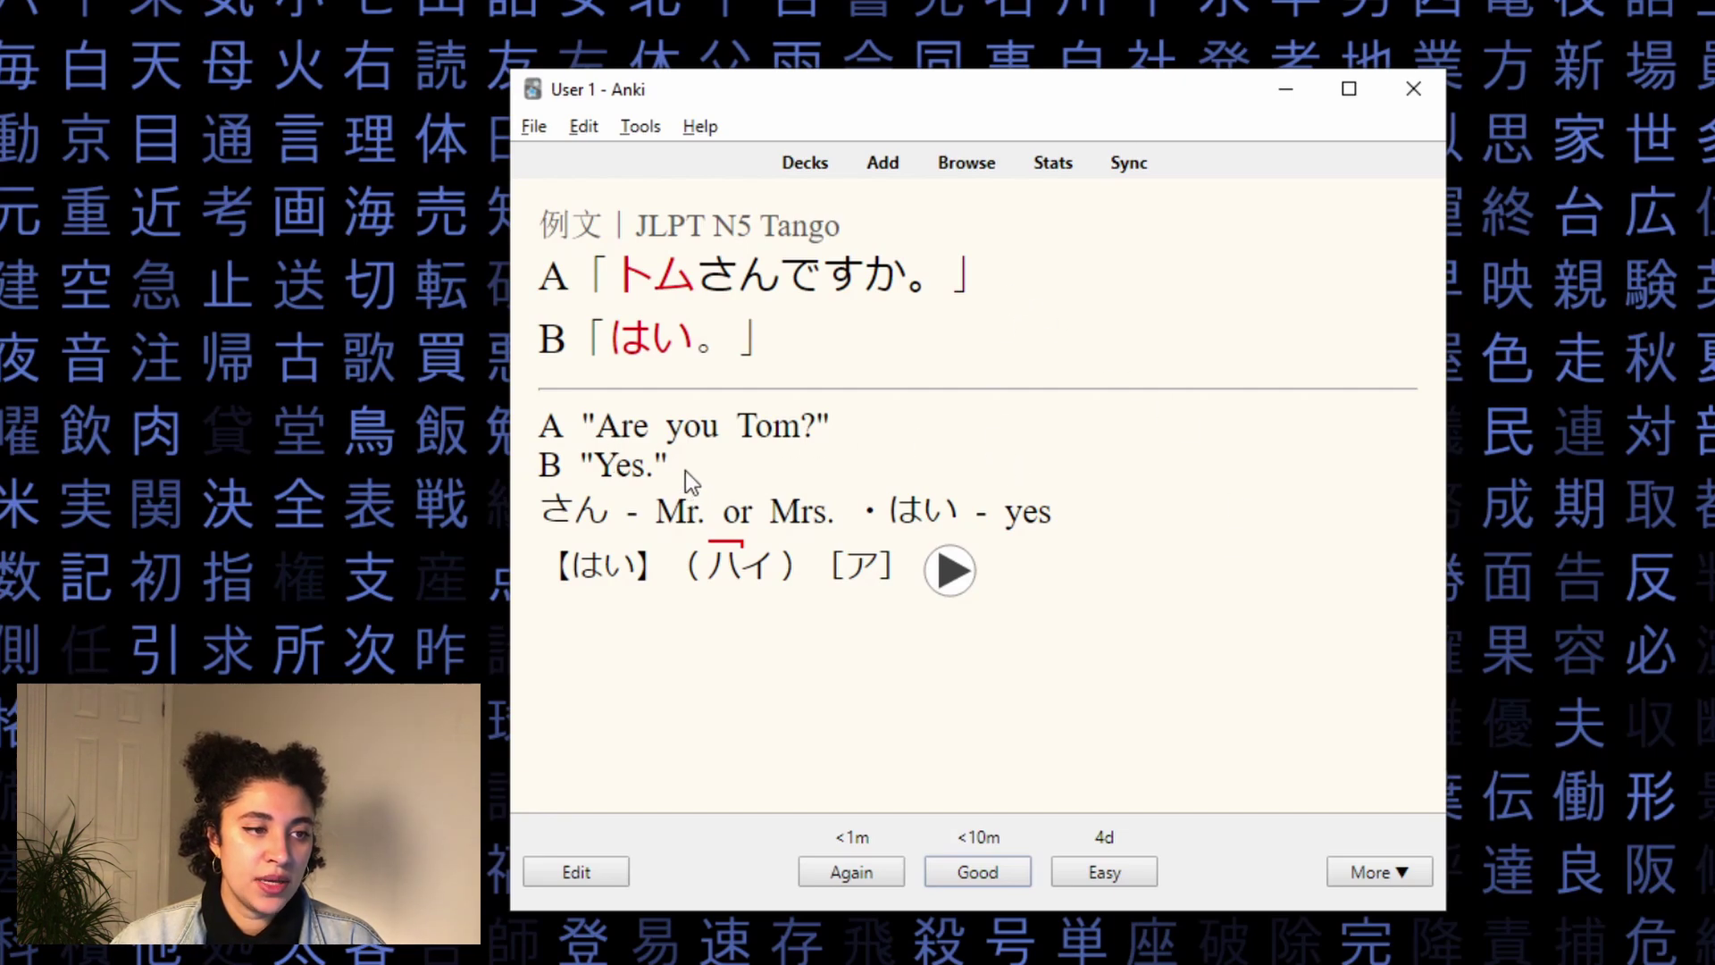
{"action": "left_click_drag", "start_coordinate": [684, 470], "coordinate": [554, 426]}
{"action": "left_click_drag", "start_coordinate": [546, 515], "coordinate": [1102, 541]}
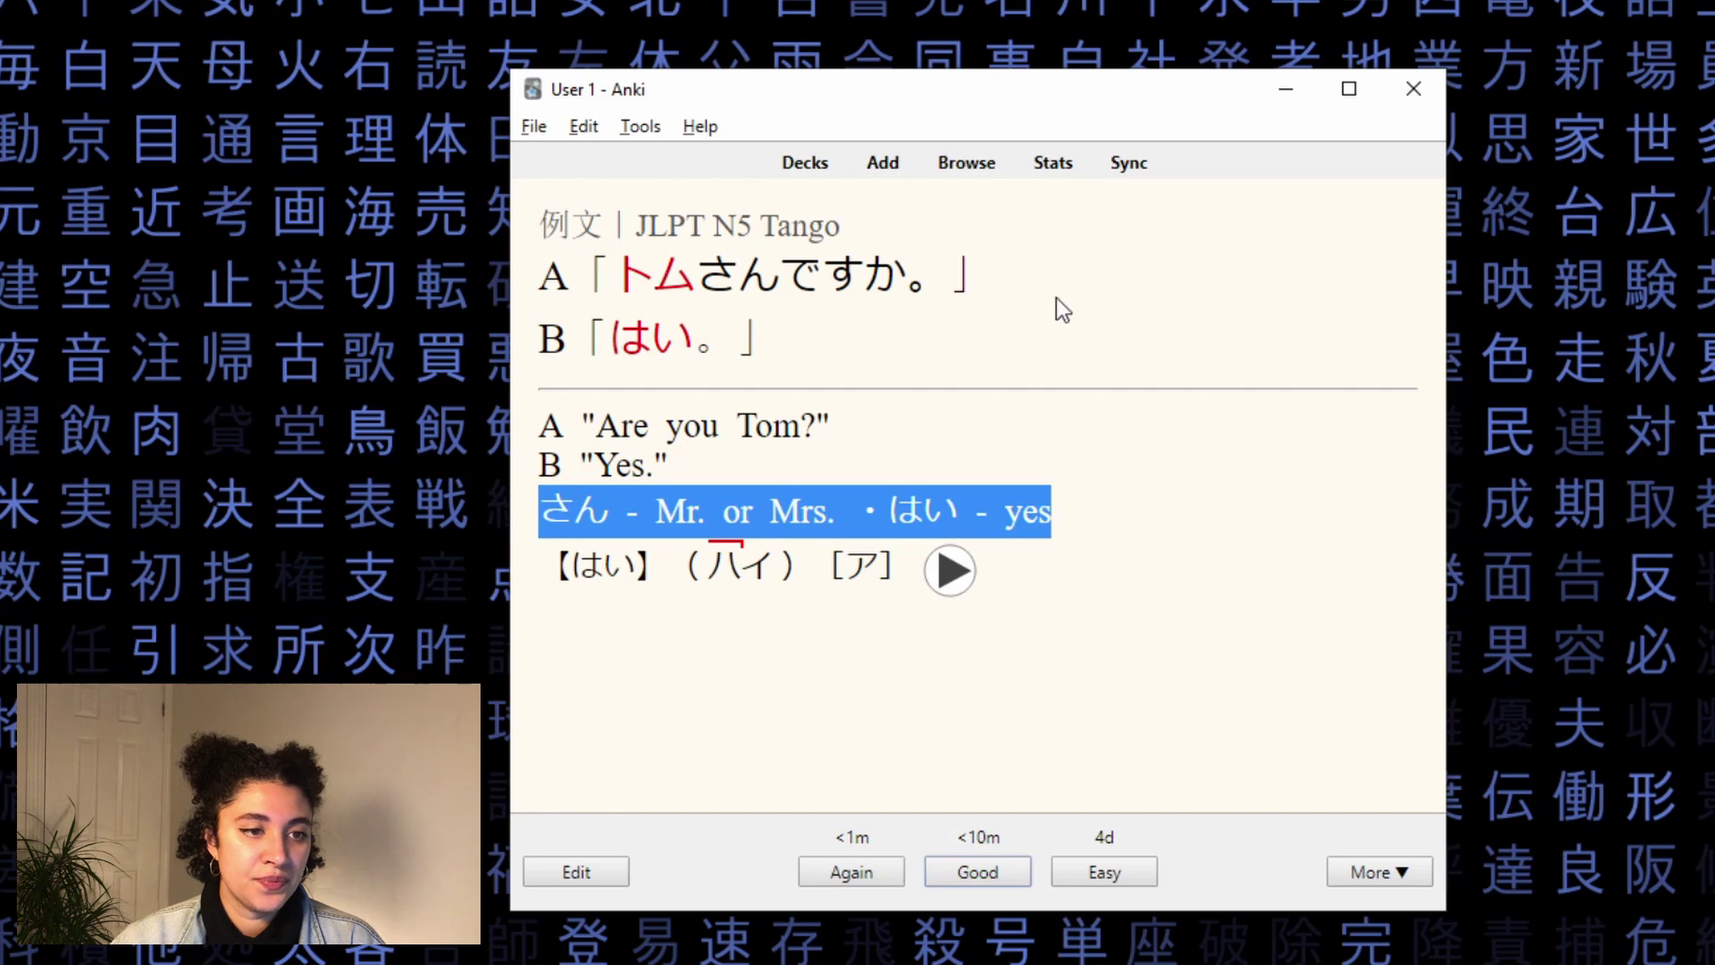
{"action": "left_click", "coordinate": [1060, 436]}
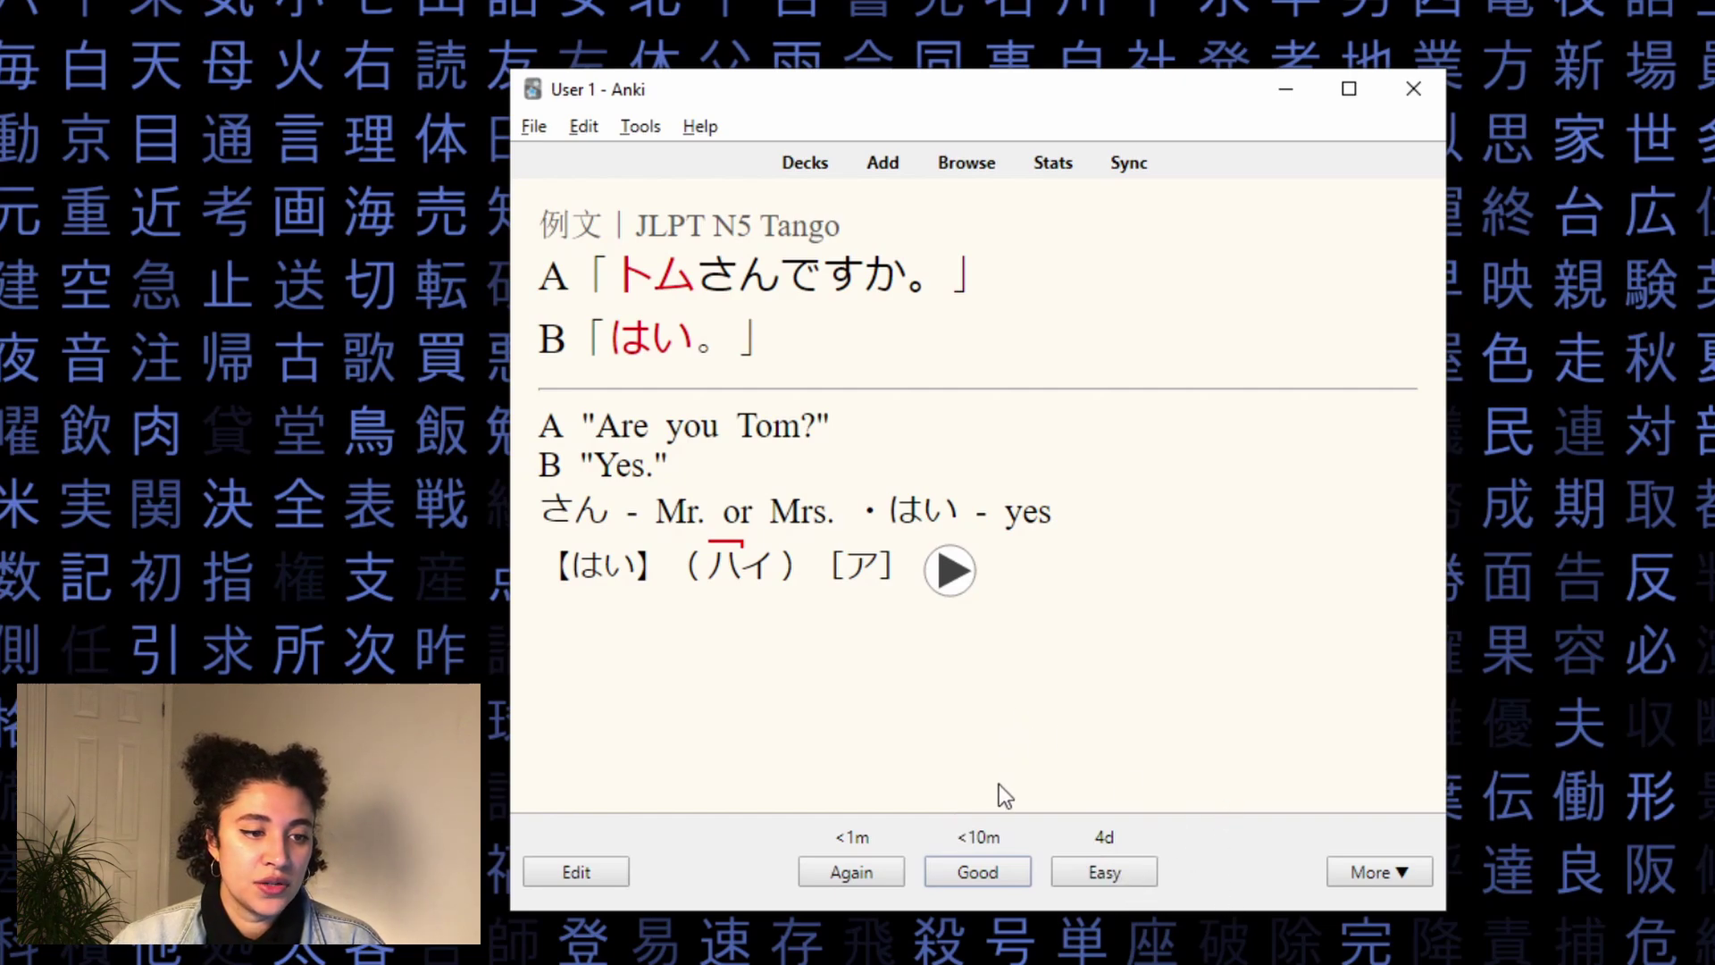
{"action": "left_click", "coordinate": [979, 868]}
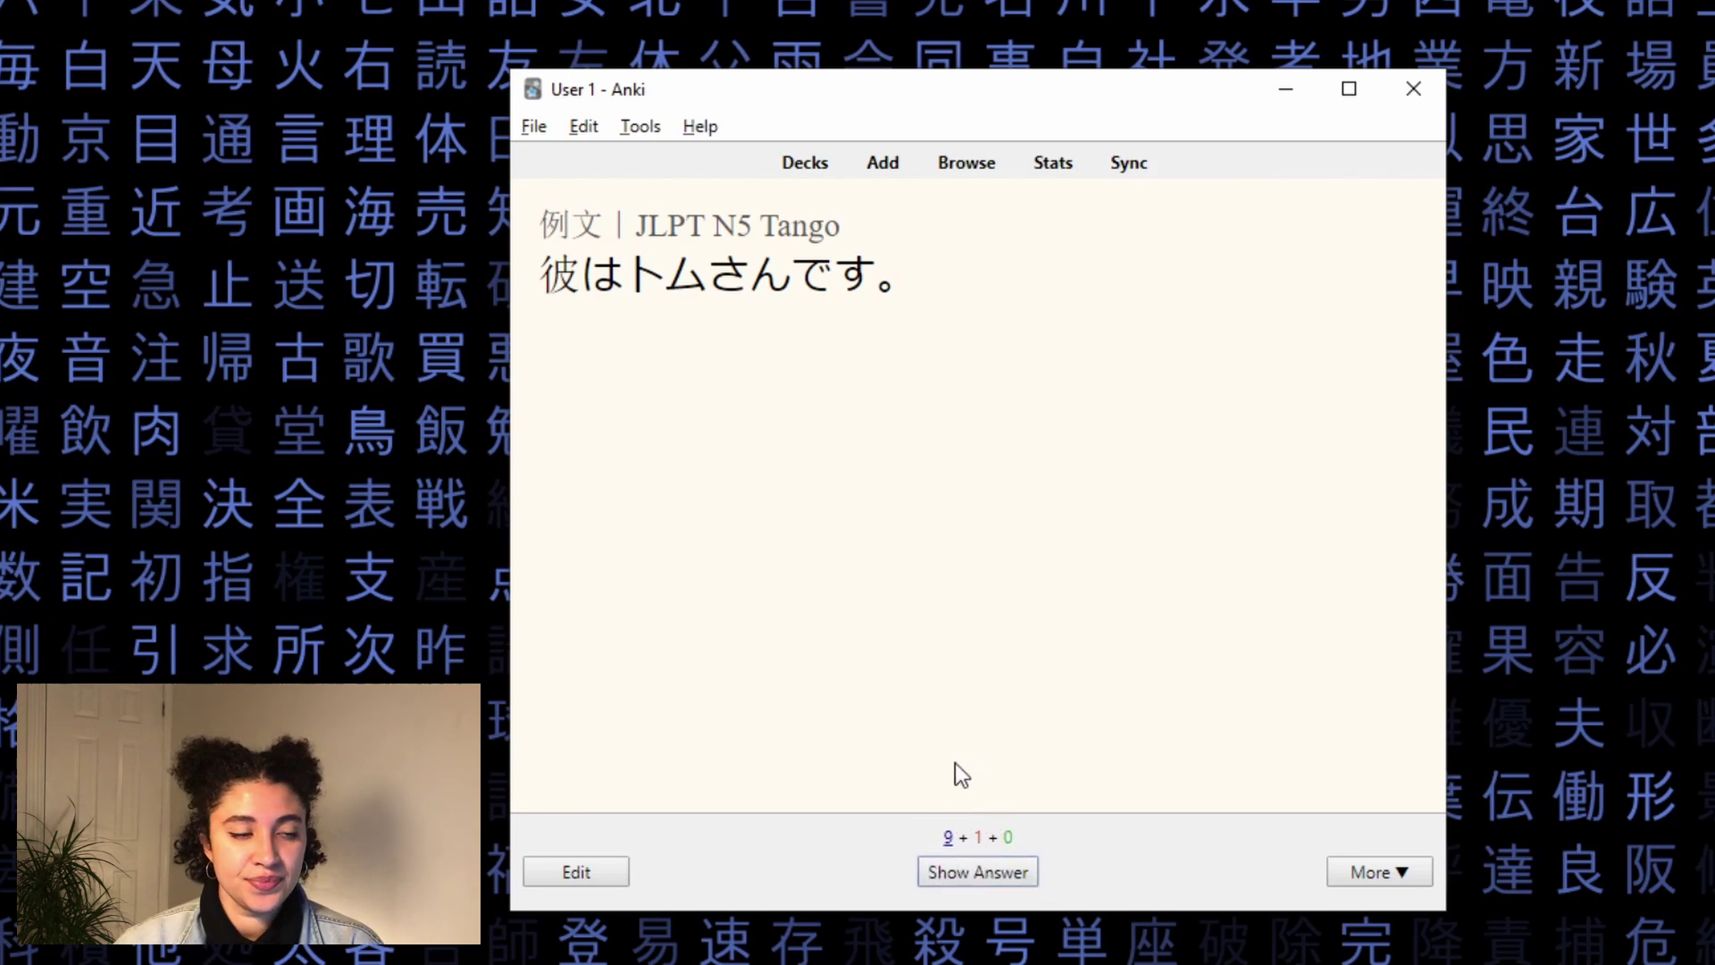
- Reveal and grade each remaining new card as Good until no new cards are left for today
{"action": "left_click", "coordinate": [968, 878]}
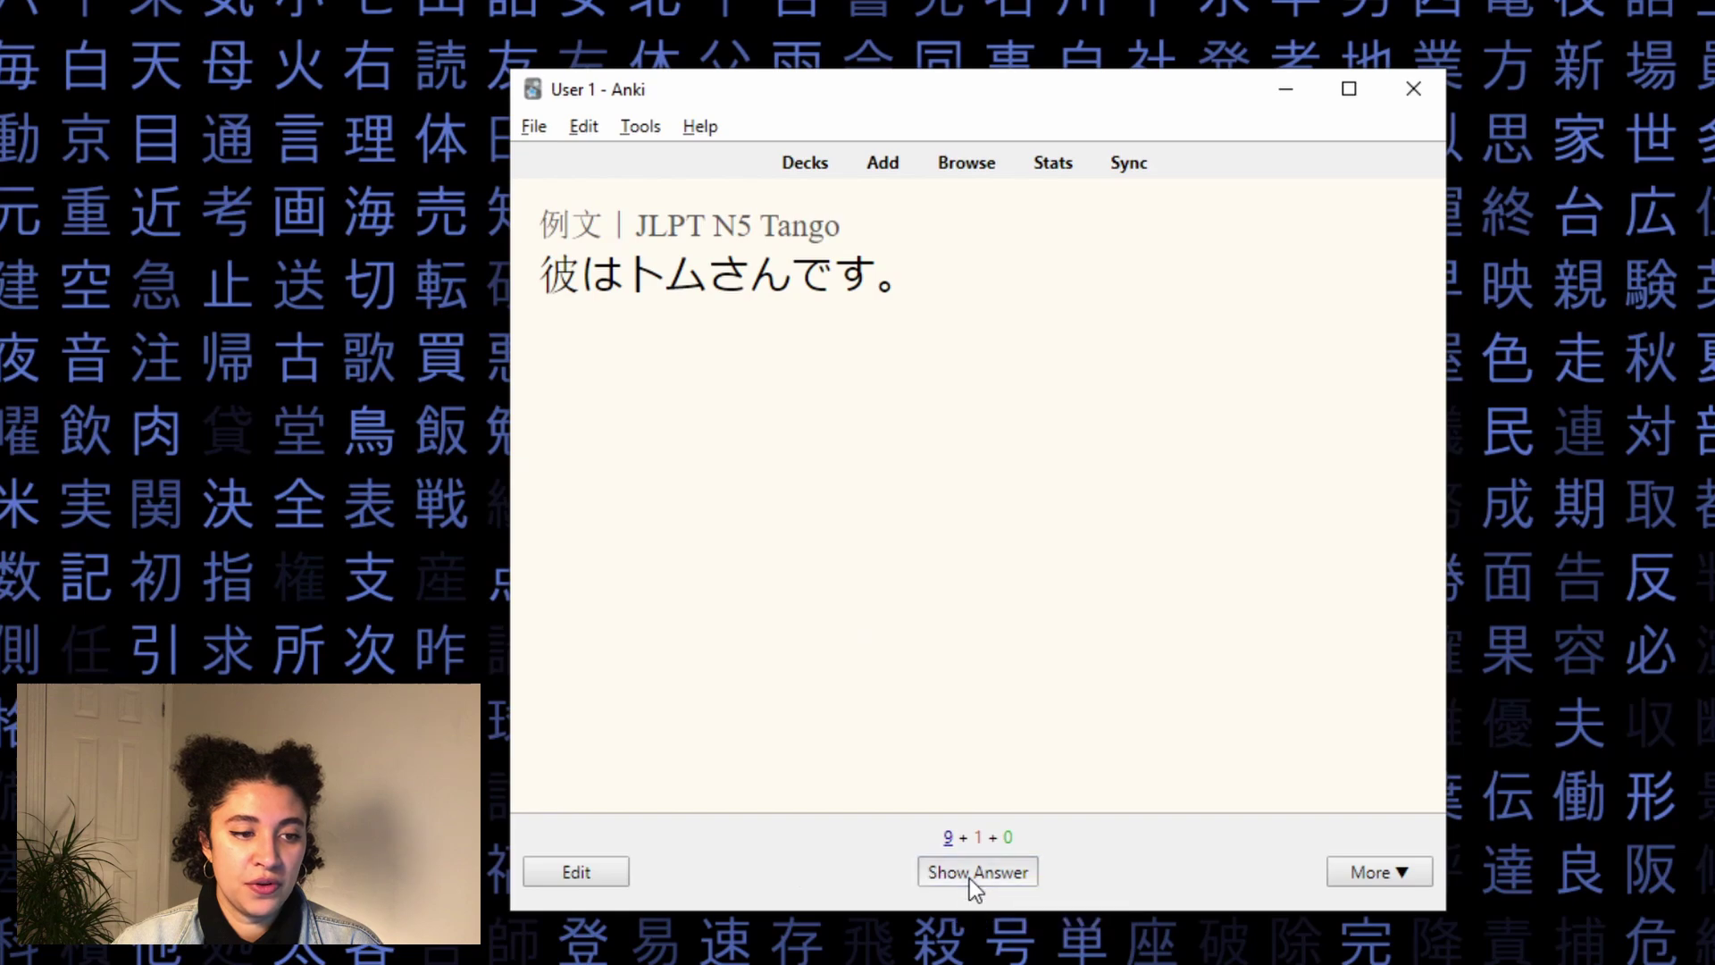
{"action": "left_click", "coordinate": [984, 881]}
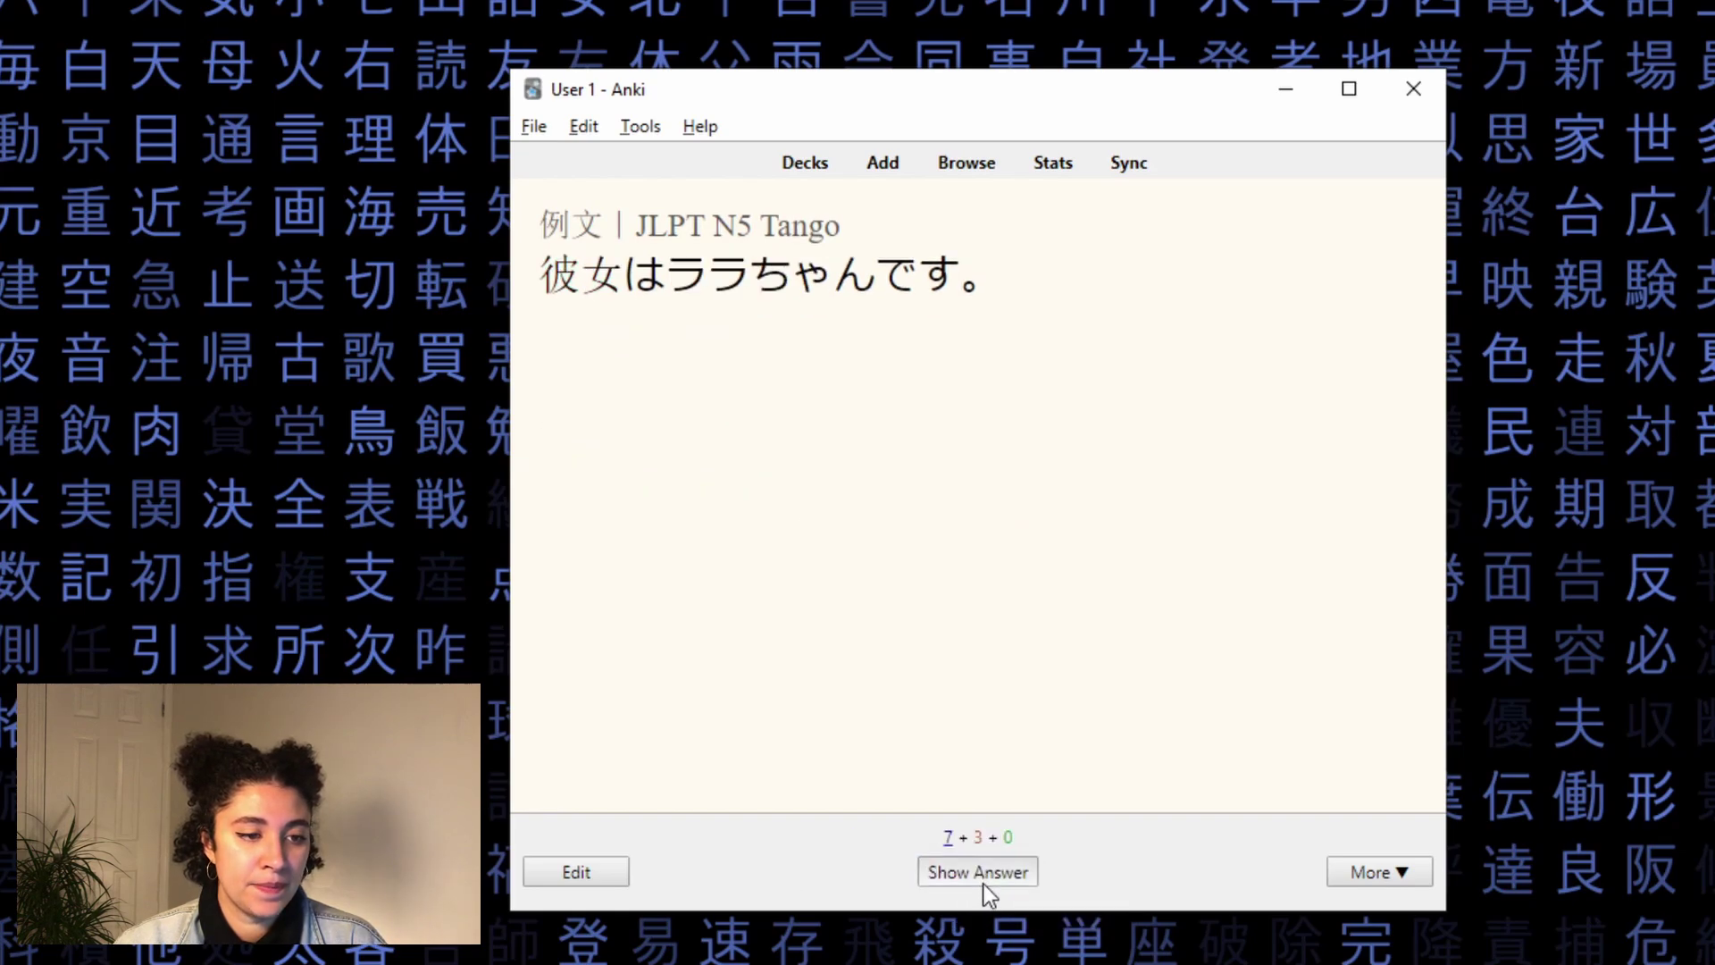
{"action": "left_click", "coordinate": [984, 883]}
{"action": "left_click", "coordinate": [983, 883]}
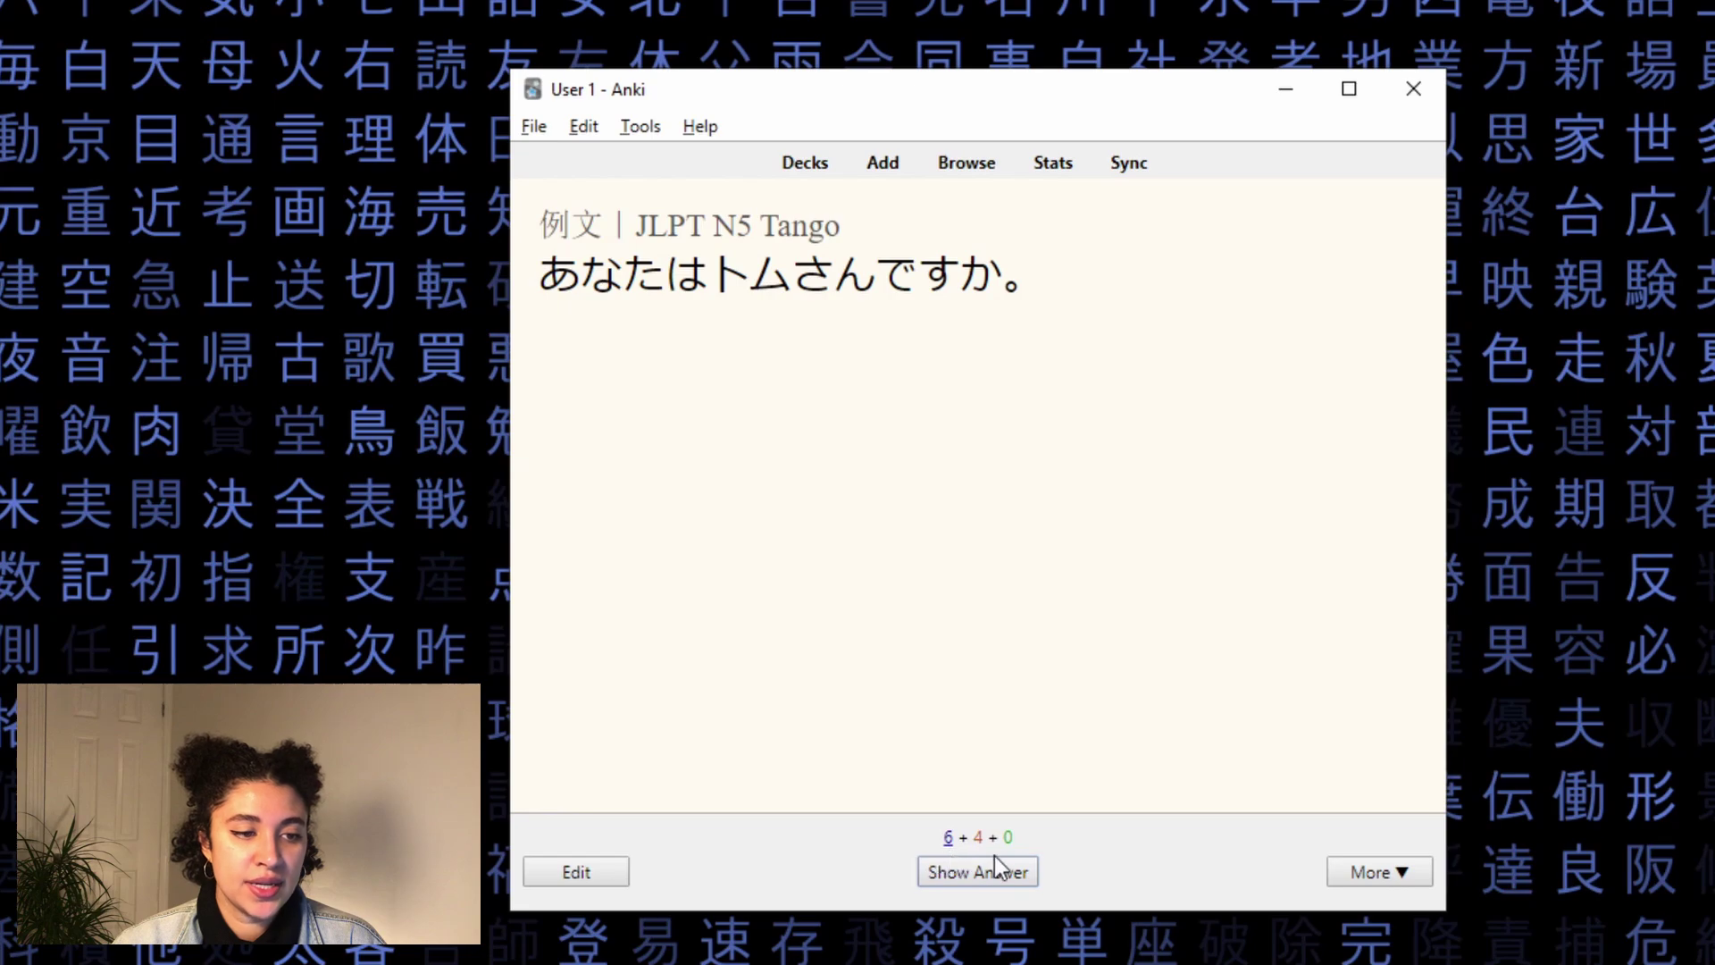
{"action": "left_click", "coordinate": [969, 865]}
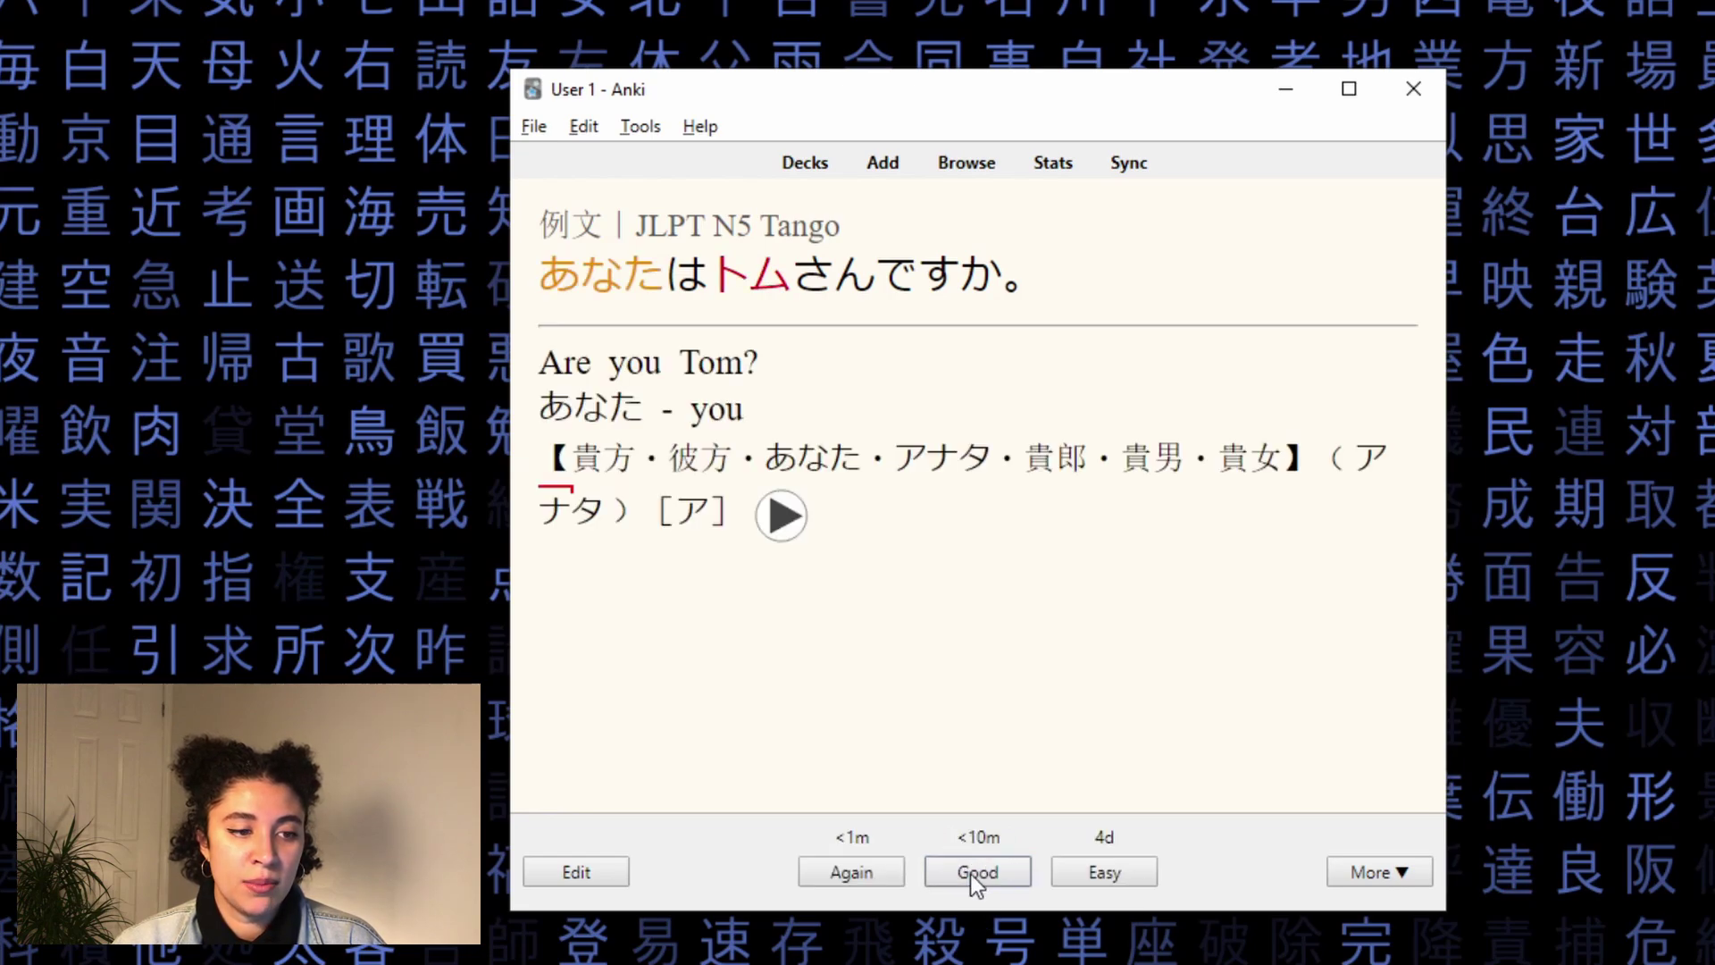
{"action": "left_click", "coordinate": [978, 875]}
{"action": "left_click", "coordinate": [983, 879]}
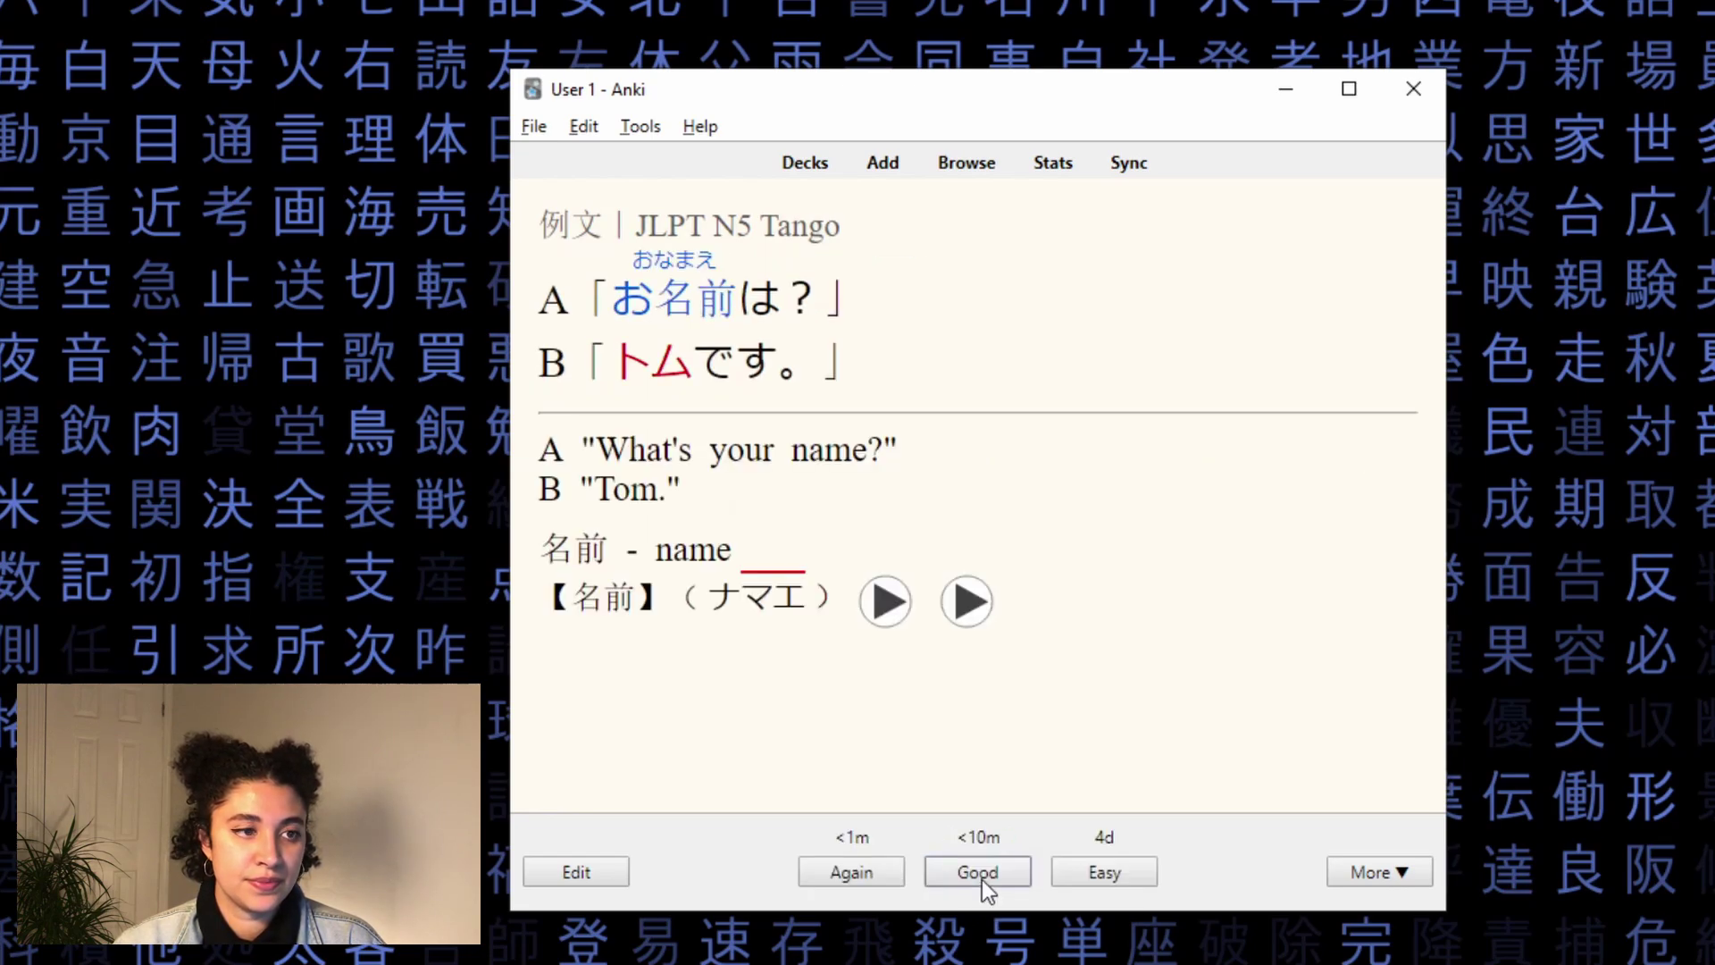
{"action": "left_click", "coordinate": [983, 879]}
{"action": "left_click", "coordinate": [982, 881]}
{"action": "left_click", "coordinate": [977, 874]}
{"action": "left_click", "coordinate": [977, 872]}
{"action": "left_click", "coordinate": [977, 872]}
{"action": "left_click", "coordinate": [977, 872]}
{"action": "left_click", "coordinate": [978, 872]}
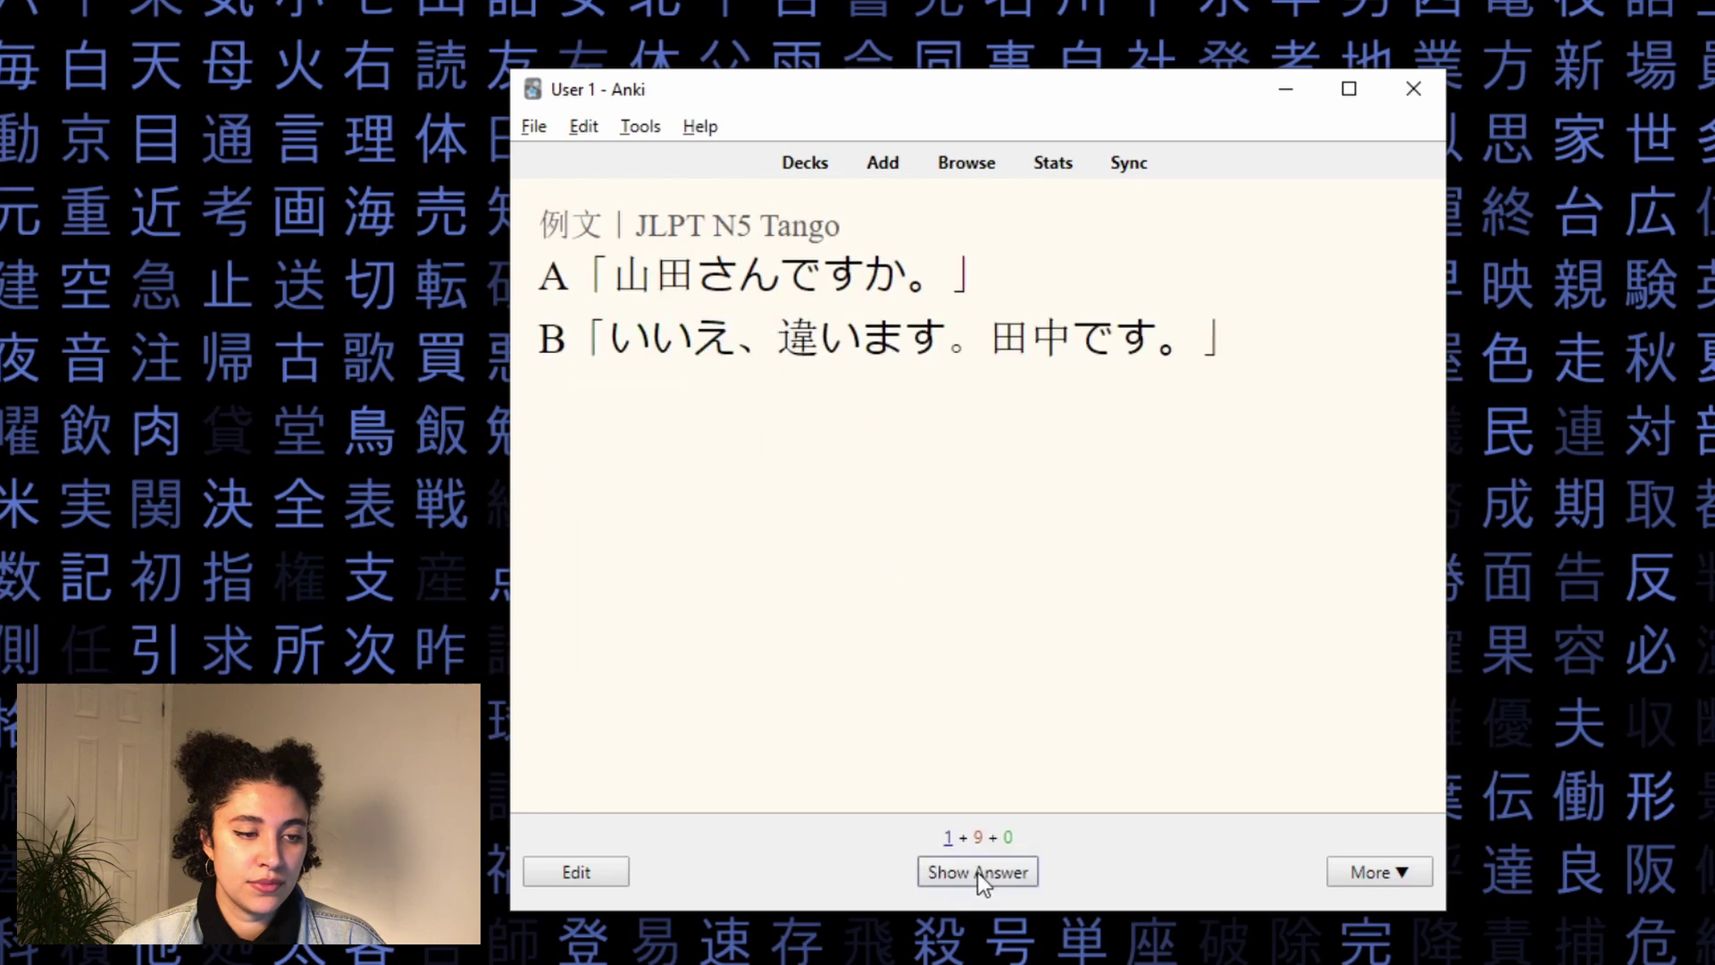
{"action": "left_click", "coordinate": [978, 872]}
{"action": "left_click", "coordinate": [978, 872]}
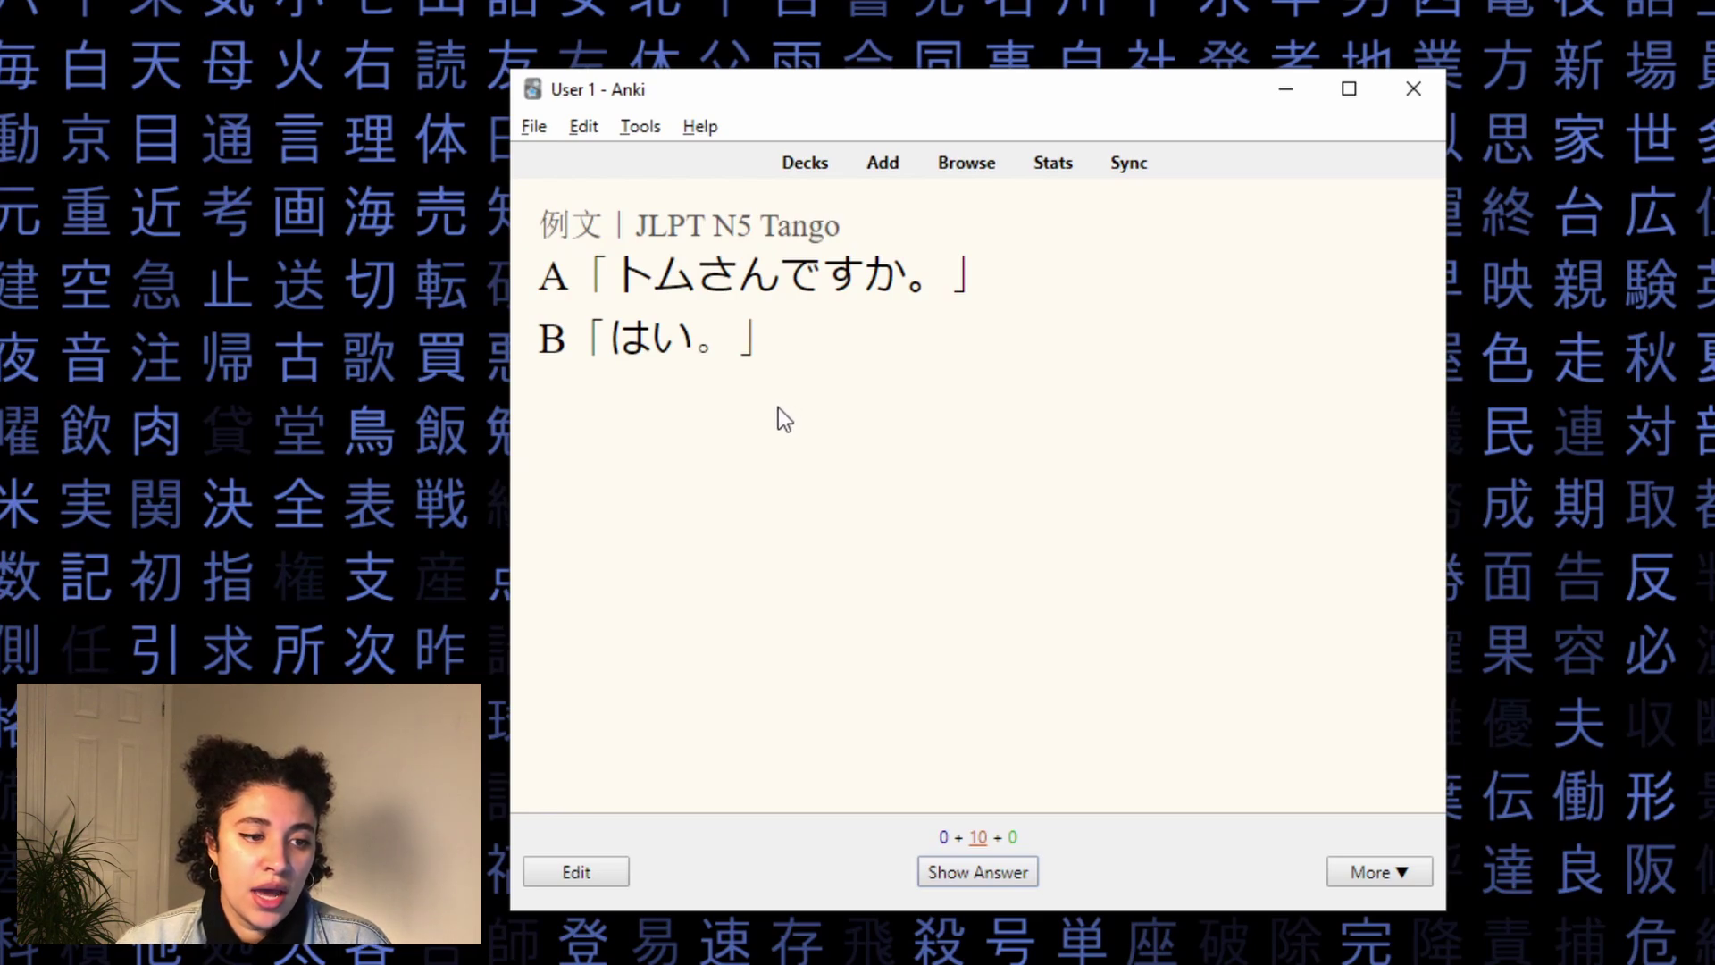
- Reveal the repeated はい card's answer, highlight its translation and grade it Good for a one-day interval
{"action": "left_click", "coordinate": [975, 873]}
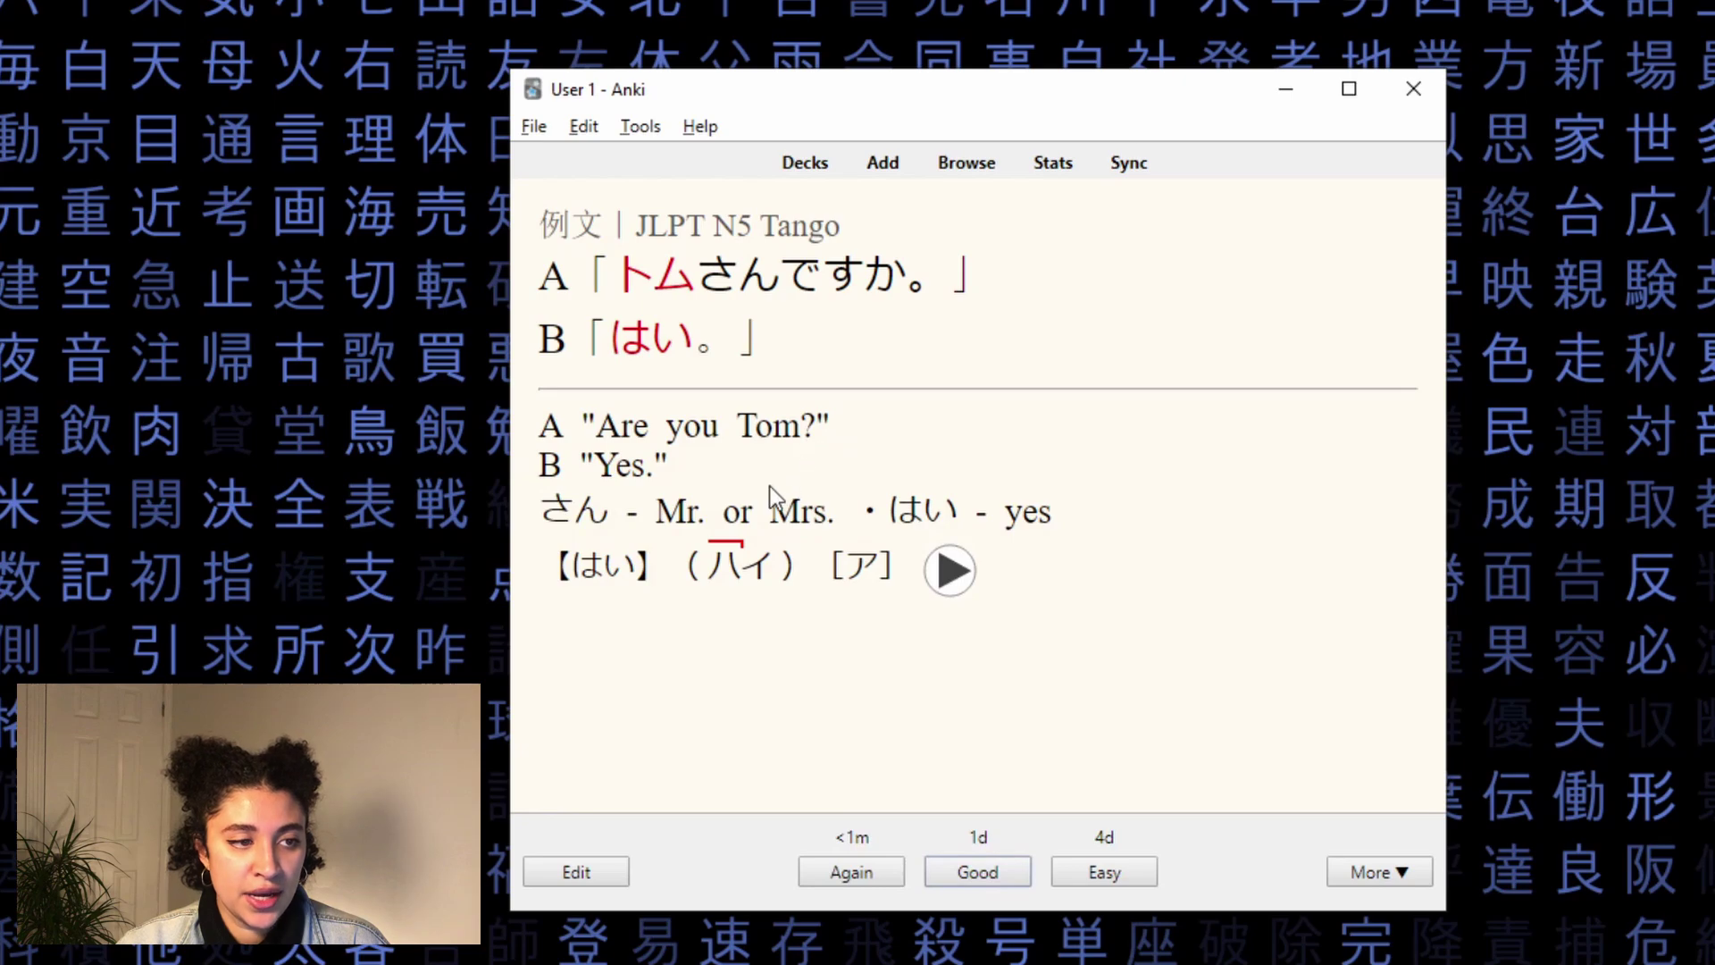
{"action": "left_click_drag", "start_coordinate": [671, 470], "coordinate": [586, 432]}
{"action": "left_click", "coordinate": [698, 449]}
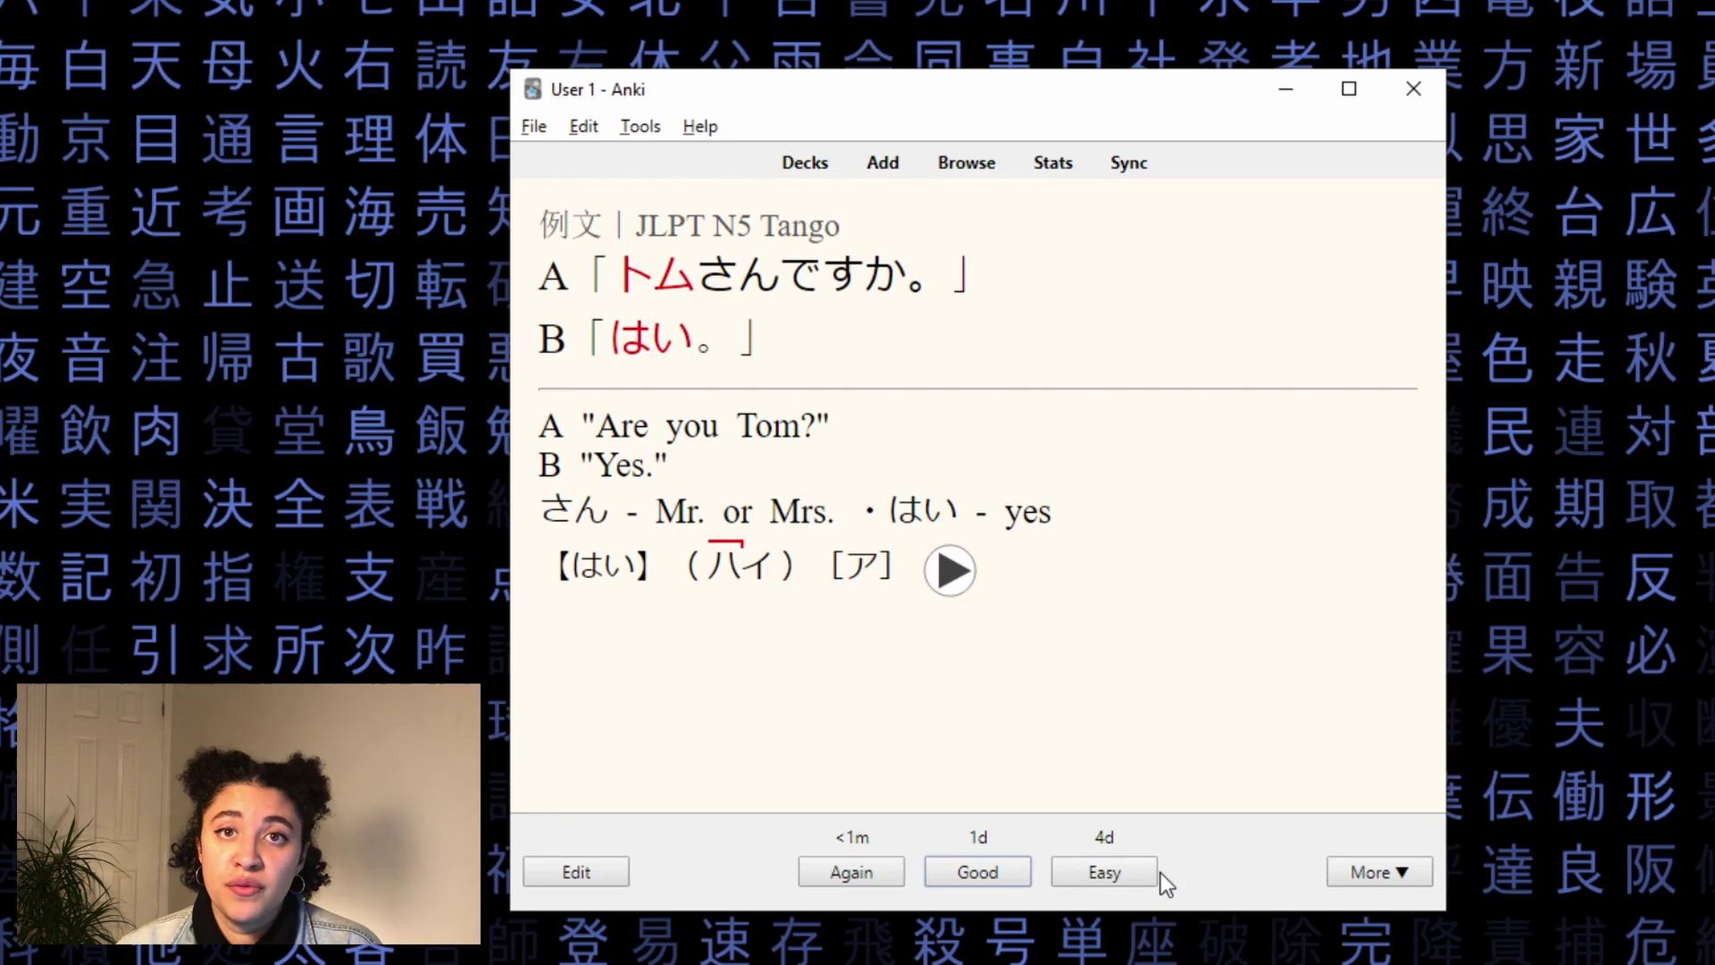
{"action": "left_click", "coordinate": [994, 871]}
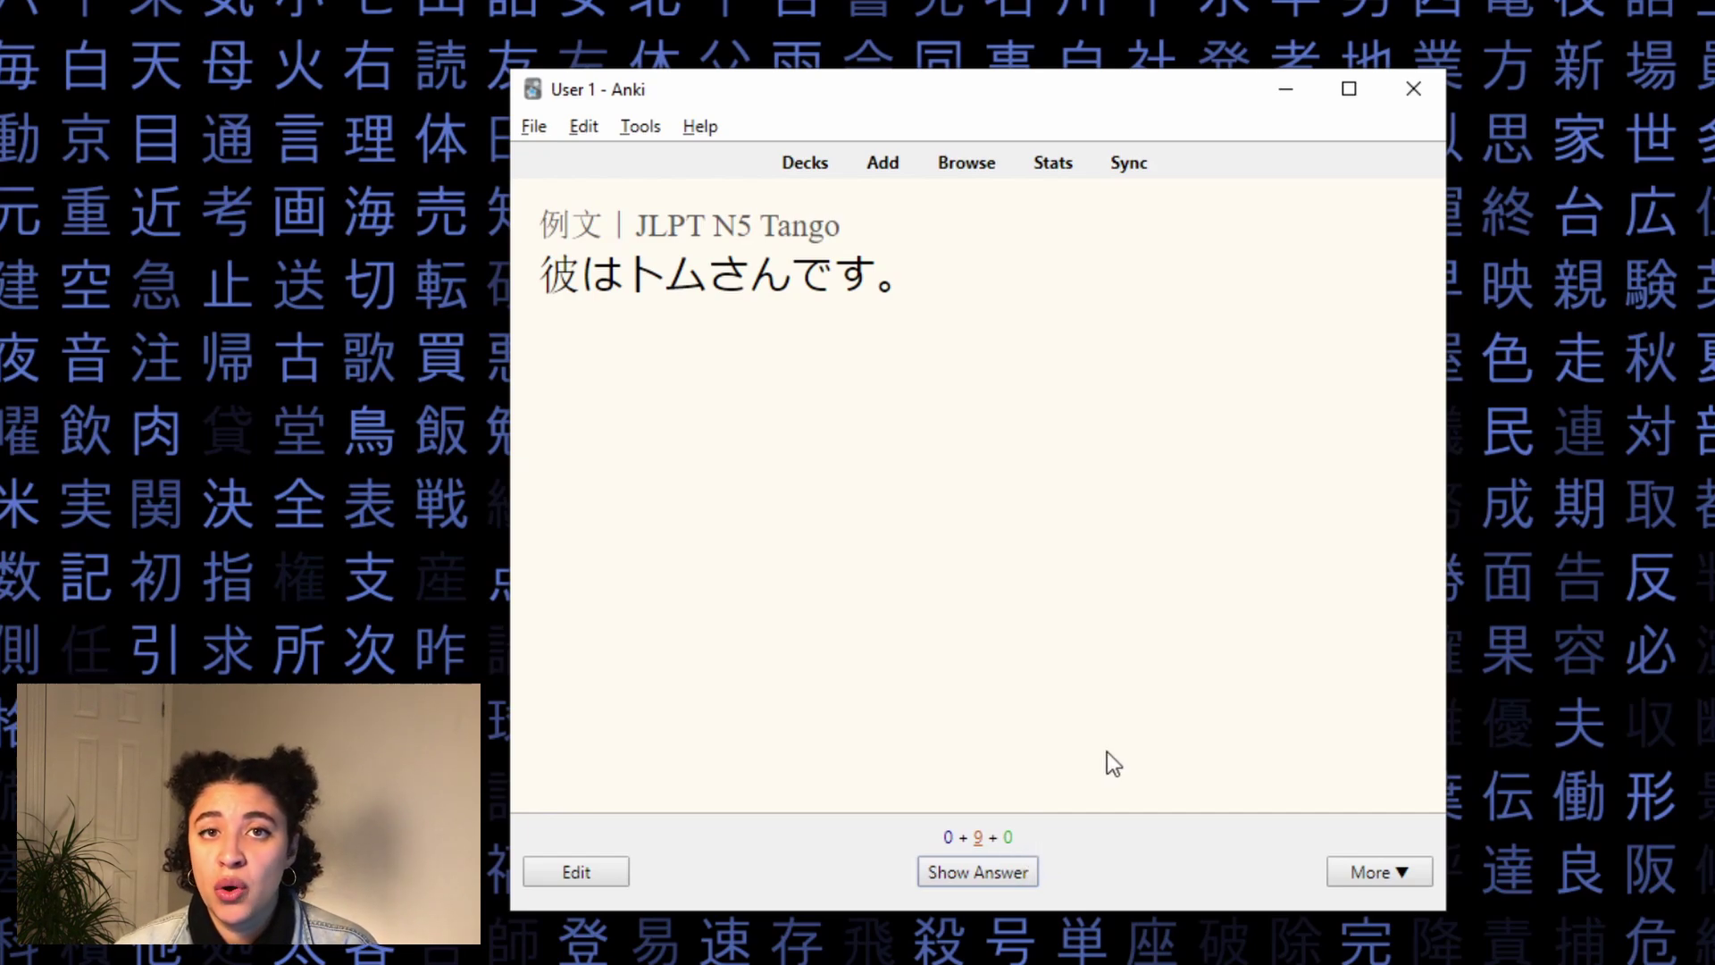
- Reveal the next three cards in the learning queue and grade each one Good
{"action": "left_click", "coordinate": [993, 871]}
{"action": "left_click", "coordinate": [993, 871]}
{"action": "left_click", "coordinate": [994, 871]}
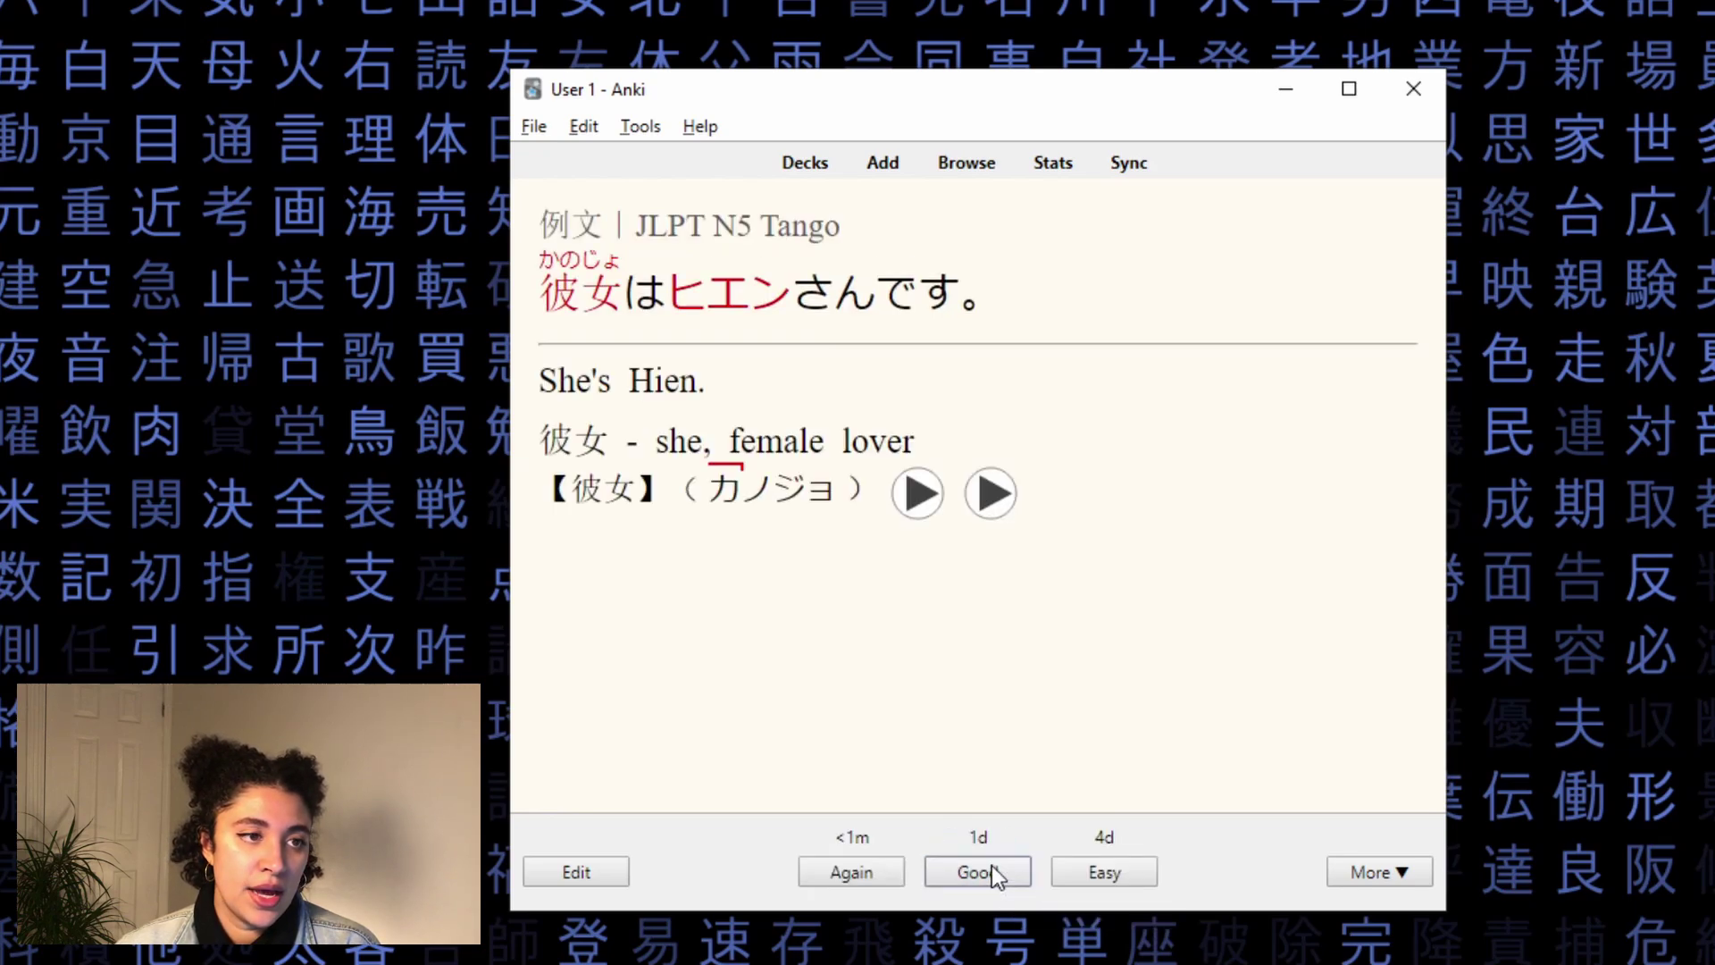
{"action": "left_click", "coordinate": [992, 872]}
{"action": "left_click", "coordinate": [987, 877]}
{"action": "left_click", "coordinate": [985, 878]}
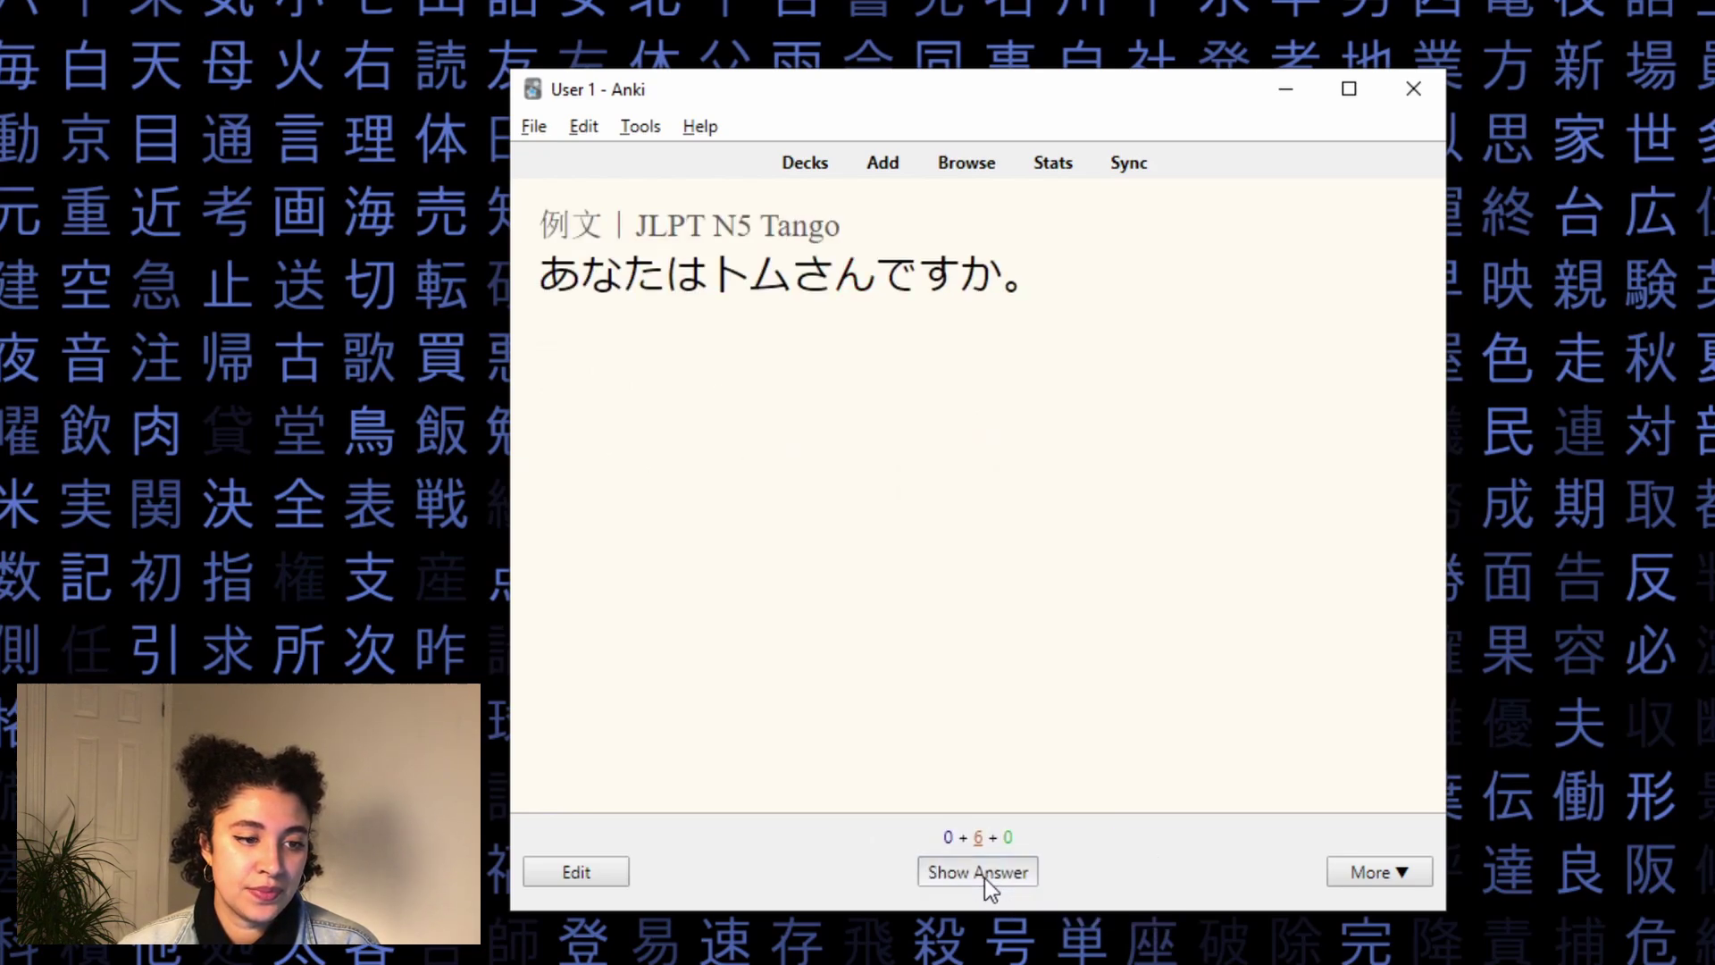
- Reveal and grade each card in the learning queue as Good until only the 違います card remains
{"action": "left_click", "coordinate": [984, 877]}
{"action": "left_click", "coordinate": [984, 878]}
{"action": "left_click", "coordinate": [985, 877]}
{"action": "left_click", "coordinate": [985, 877]}
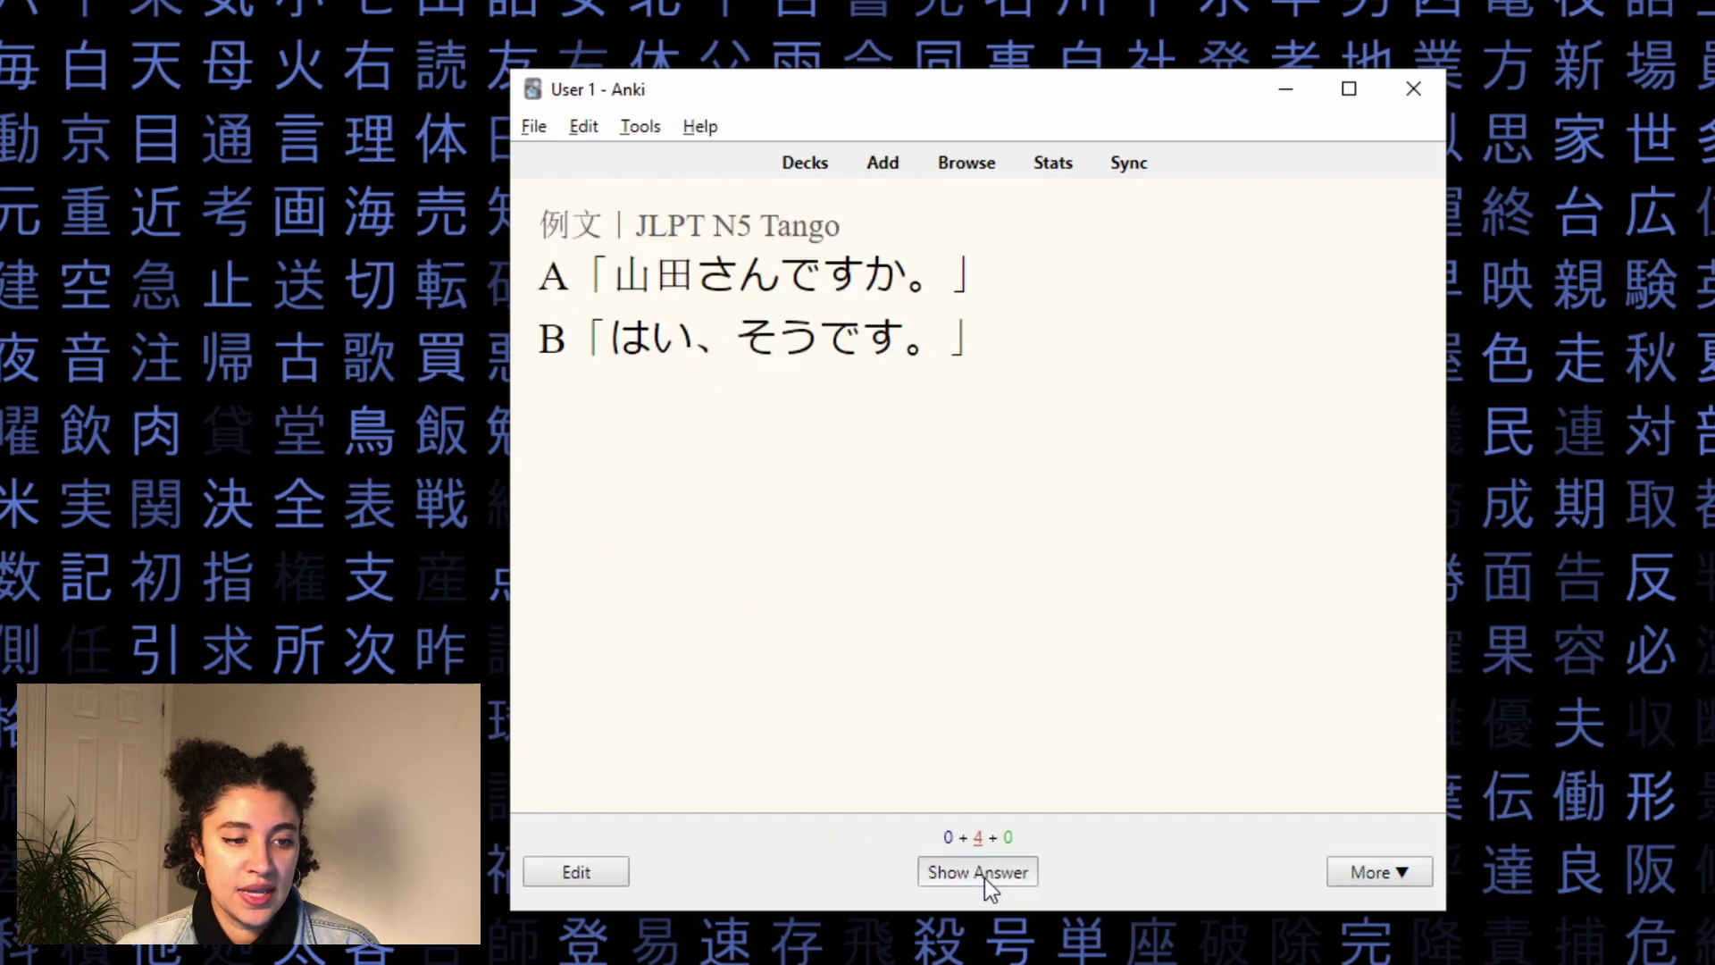
{"action": "left_click", "coordinate": [985, 877]}
{"action": "left_click", "coordinate": [984, 878]}
{"action": "left_click", "coordinate": [984, 877]}
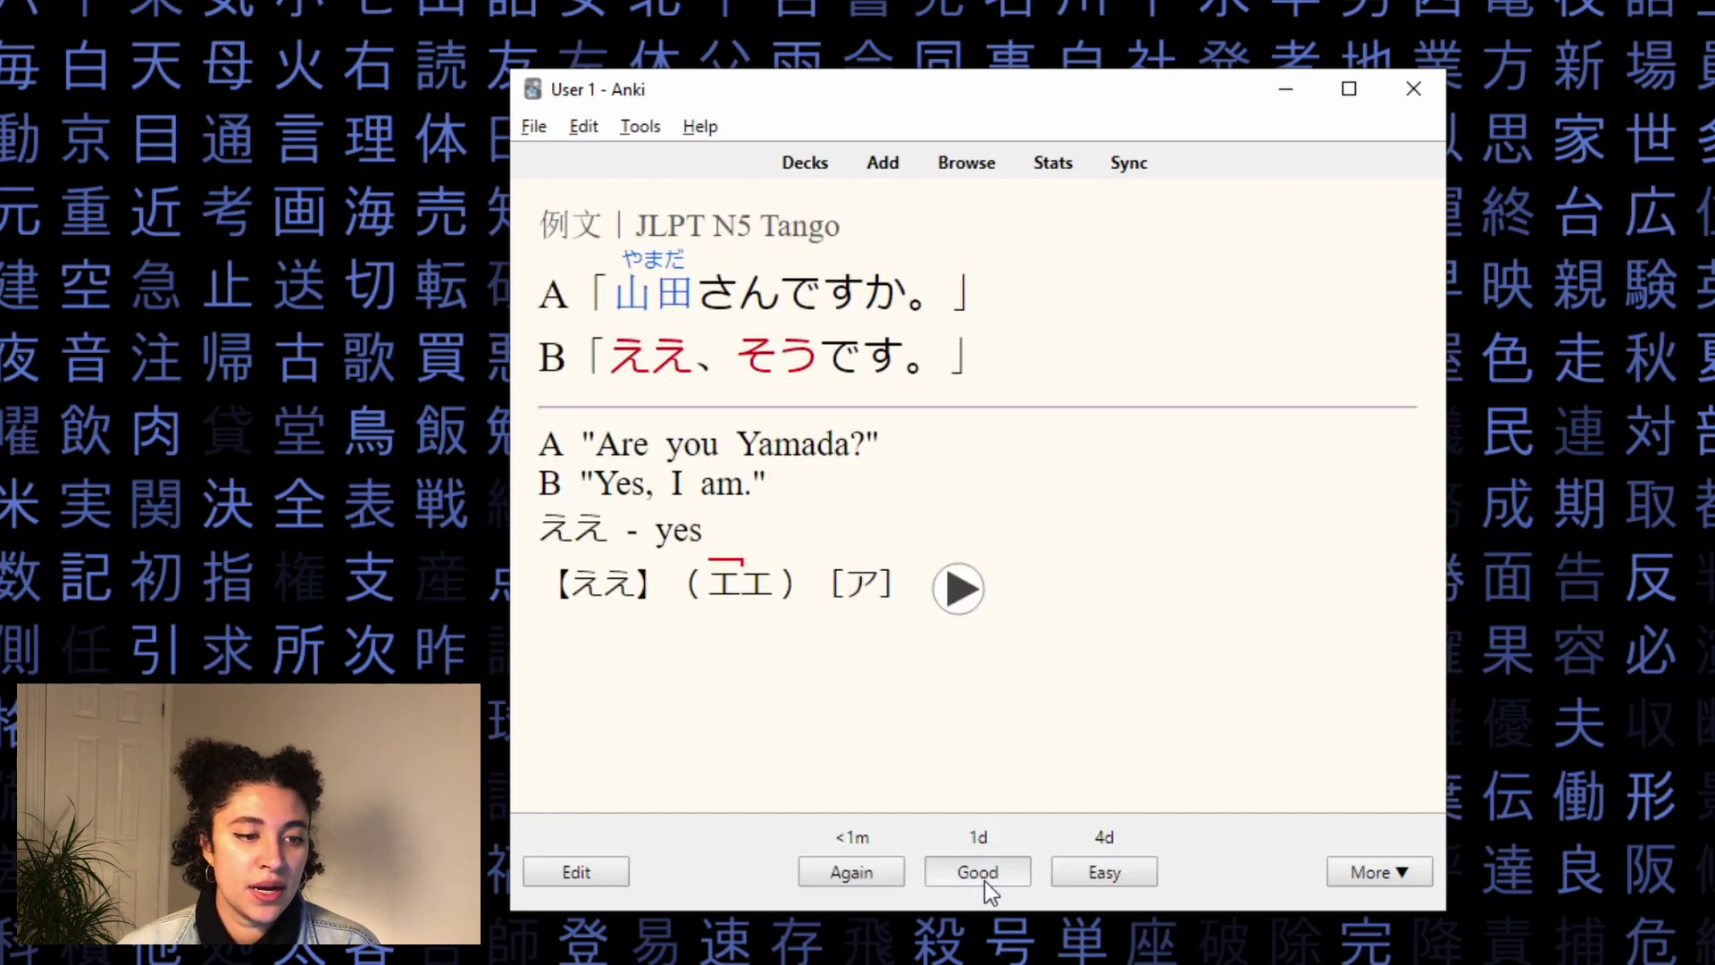
{"action": "left_click", "coordinate": [985, 881]}
{"action": "left_click", "coordinate": [984, 881]}
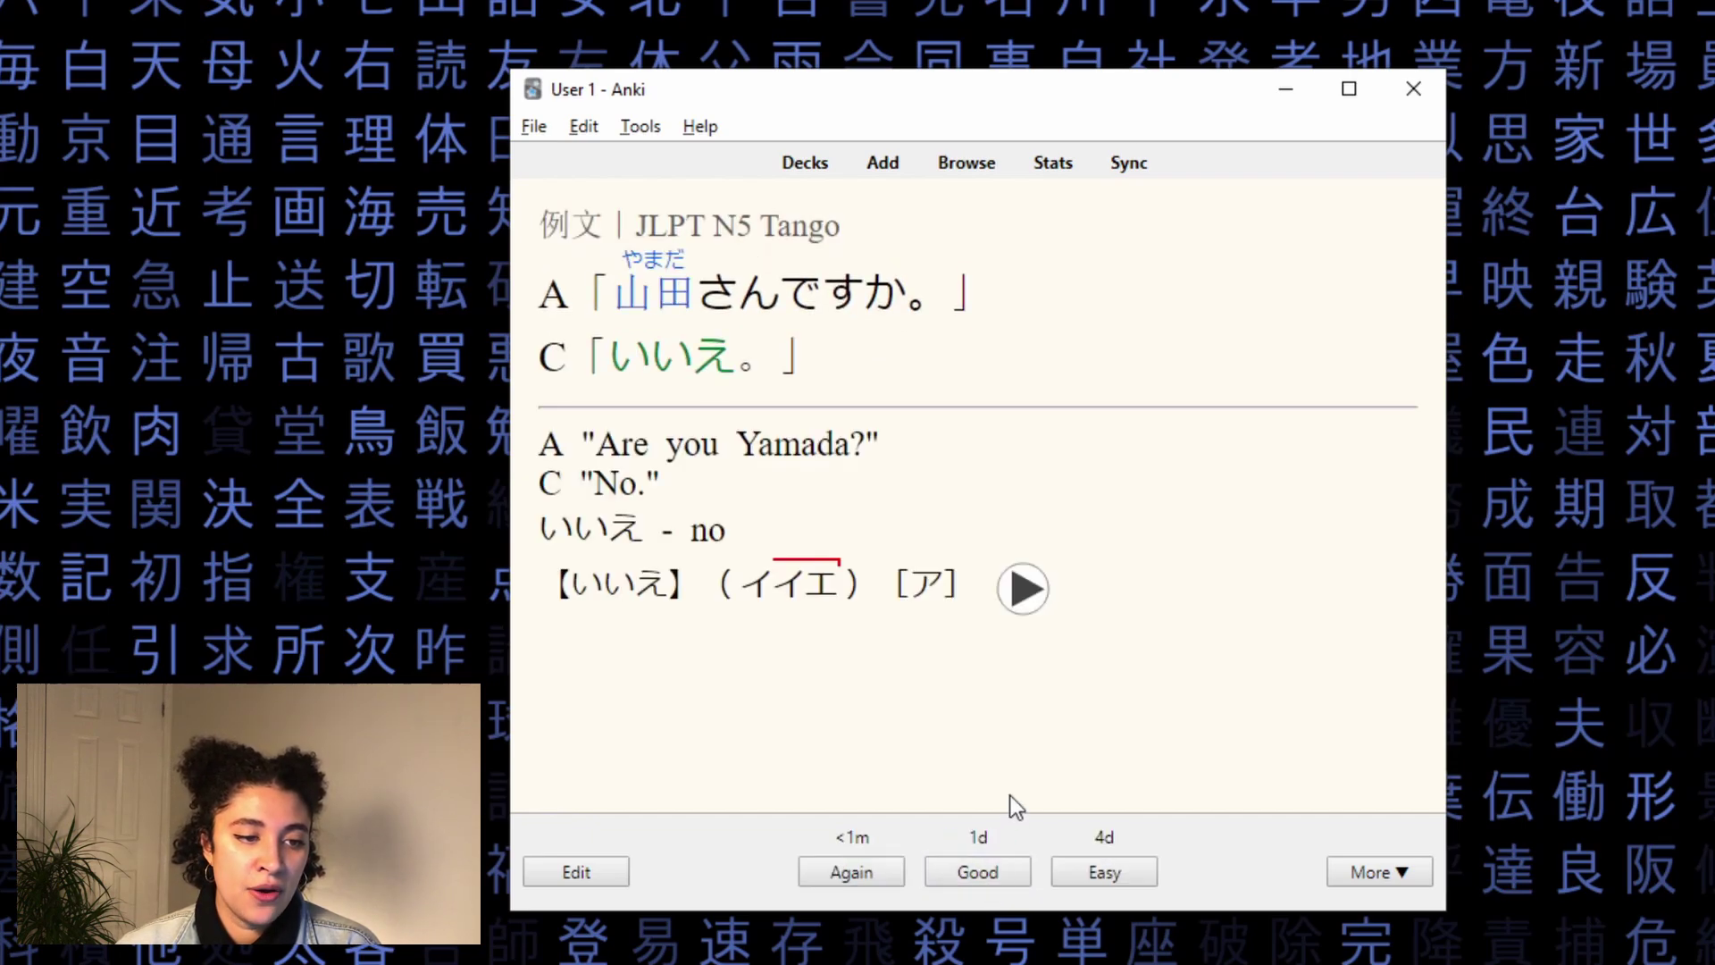
{"action": "left_click", "coordinate": [984, 877]}
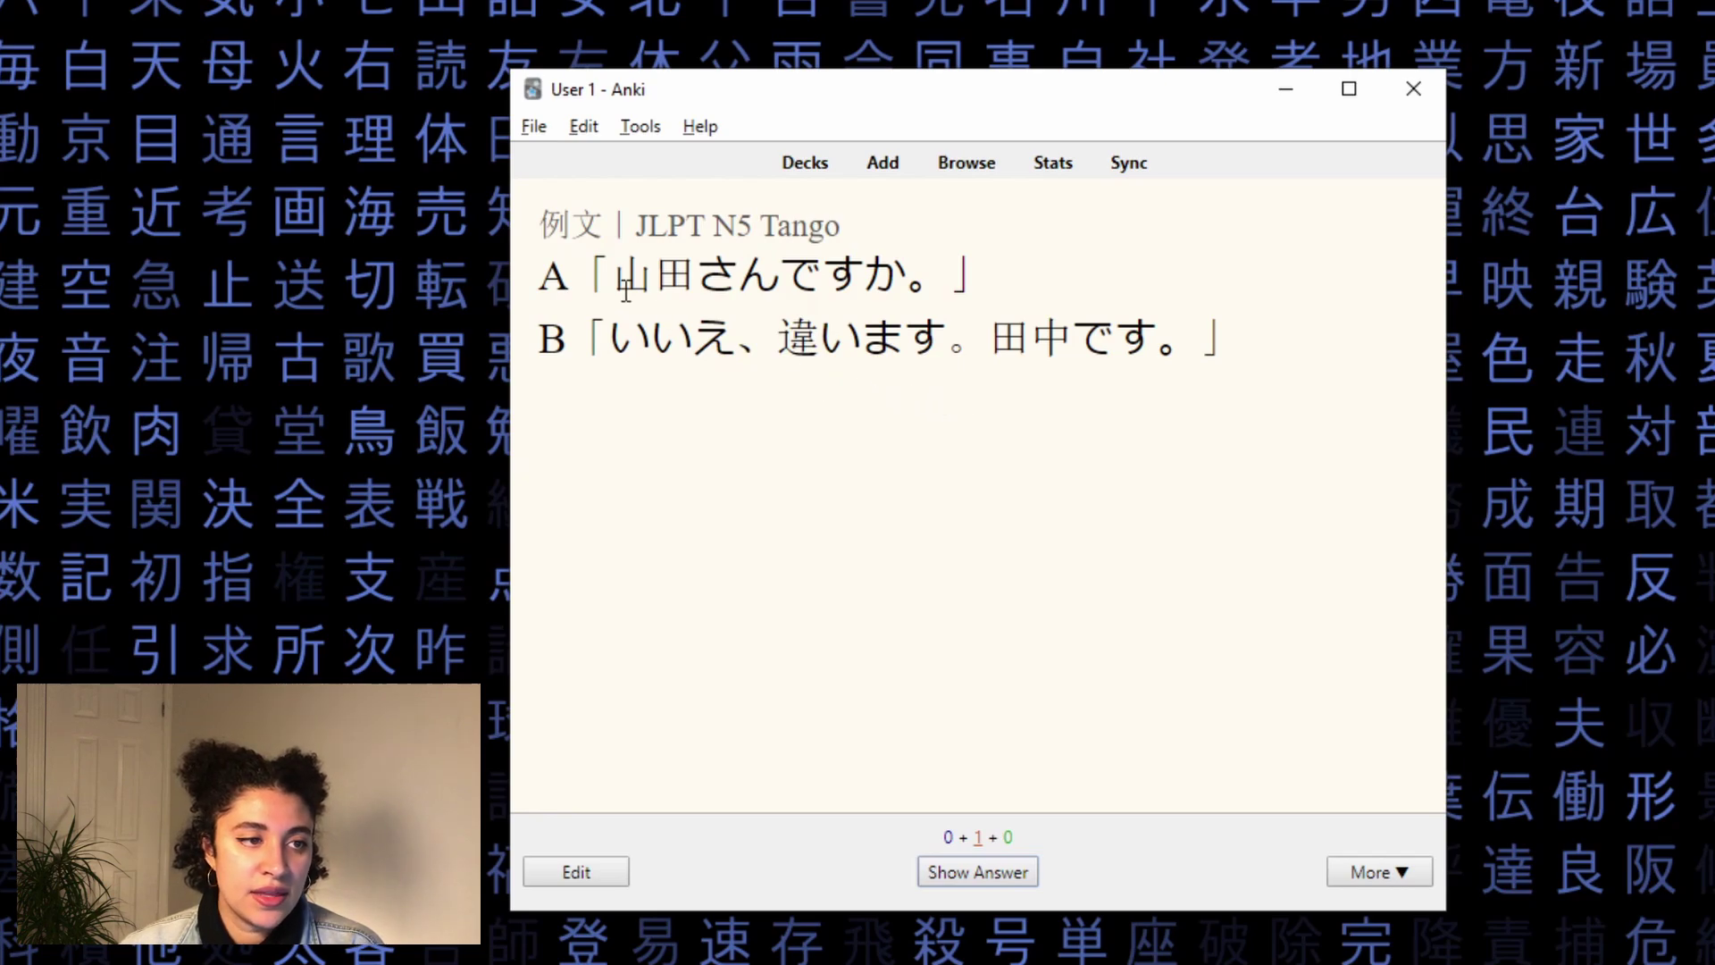
- Highlight the first kanji on the 違います card, reveal its answer, highlight the surname in the translated question, and grade the card Again
{"action": "left_click_drag", "start_coordinate": [613, 268], "coordinate": [650, 267]}
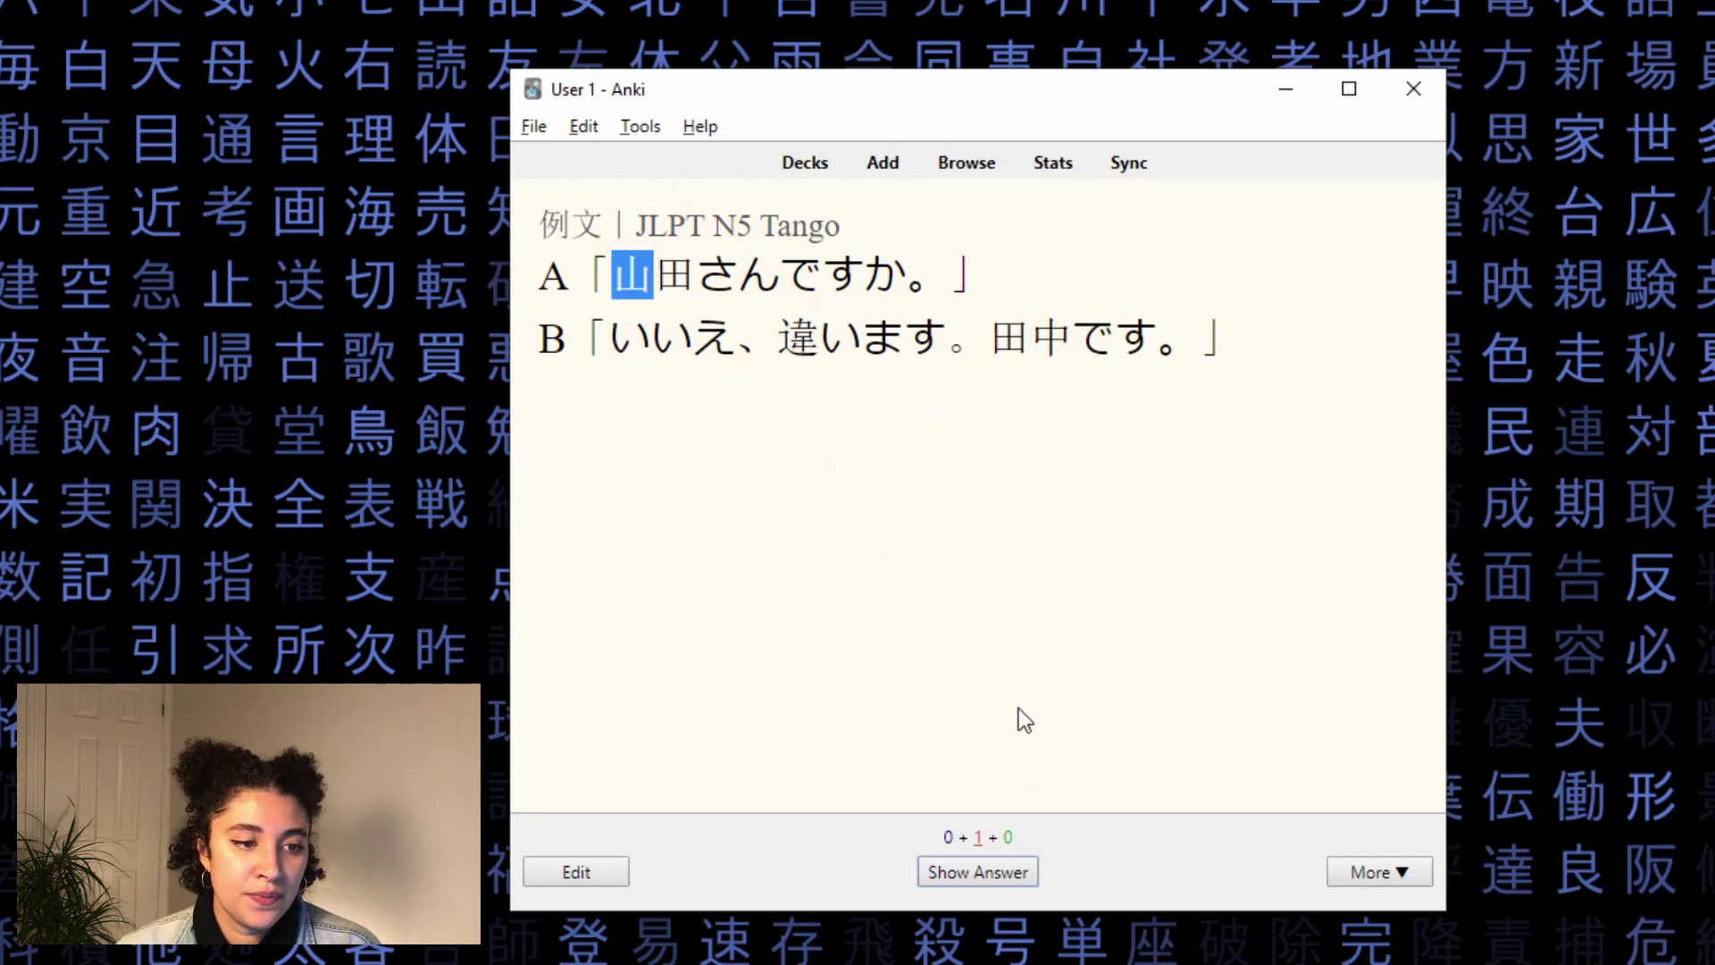
{"action": "left_click", "coordinate": [1011, 871]}
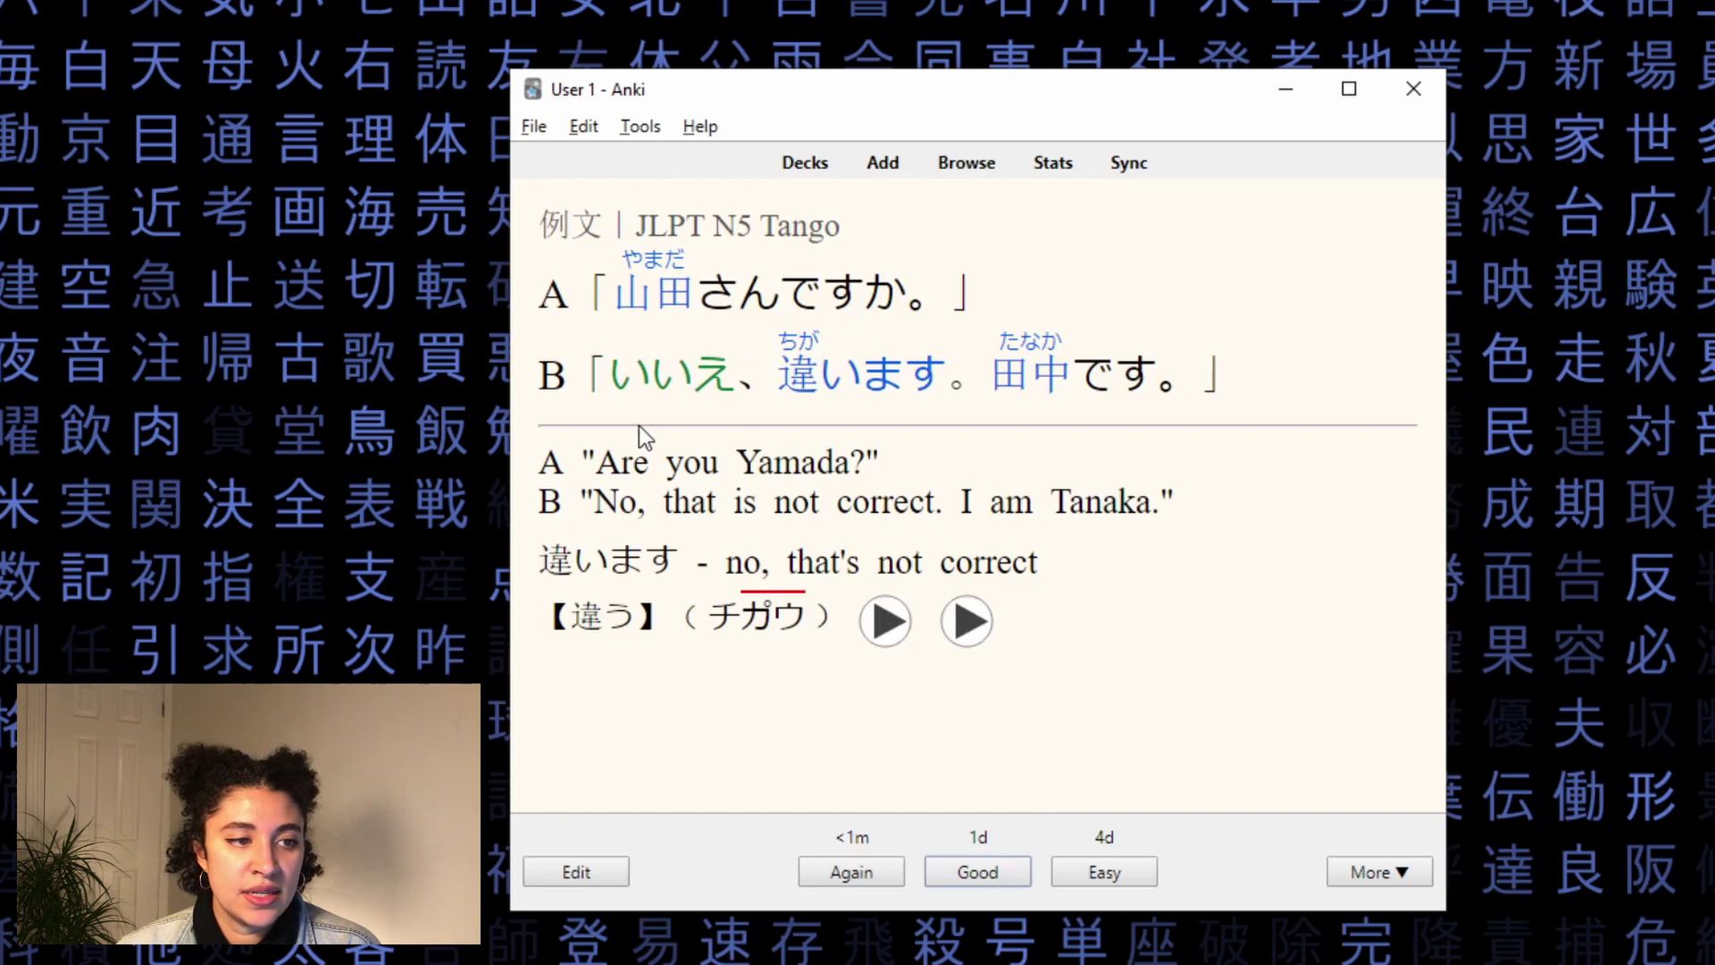
{"action": "left_click_drag", "start_coordinate": [735, 463], "coordinate": [847, 471]}
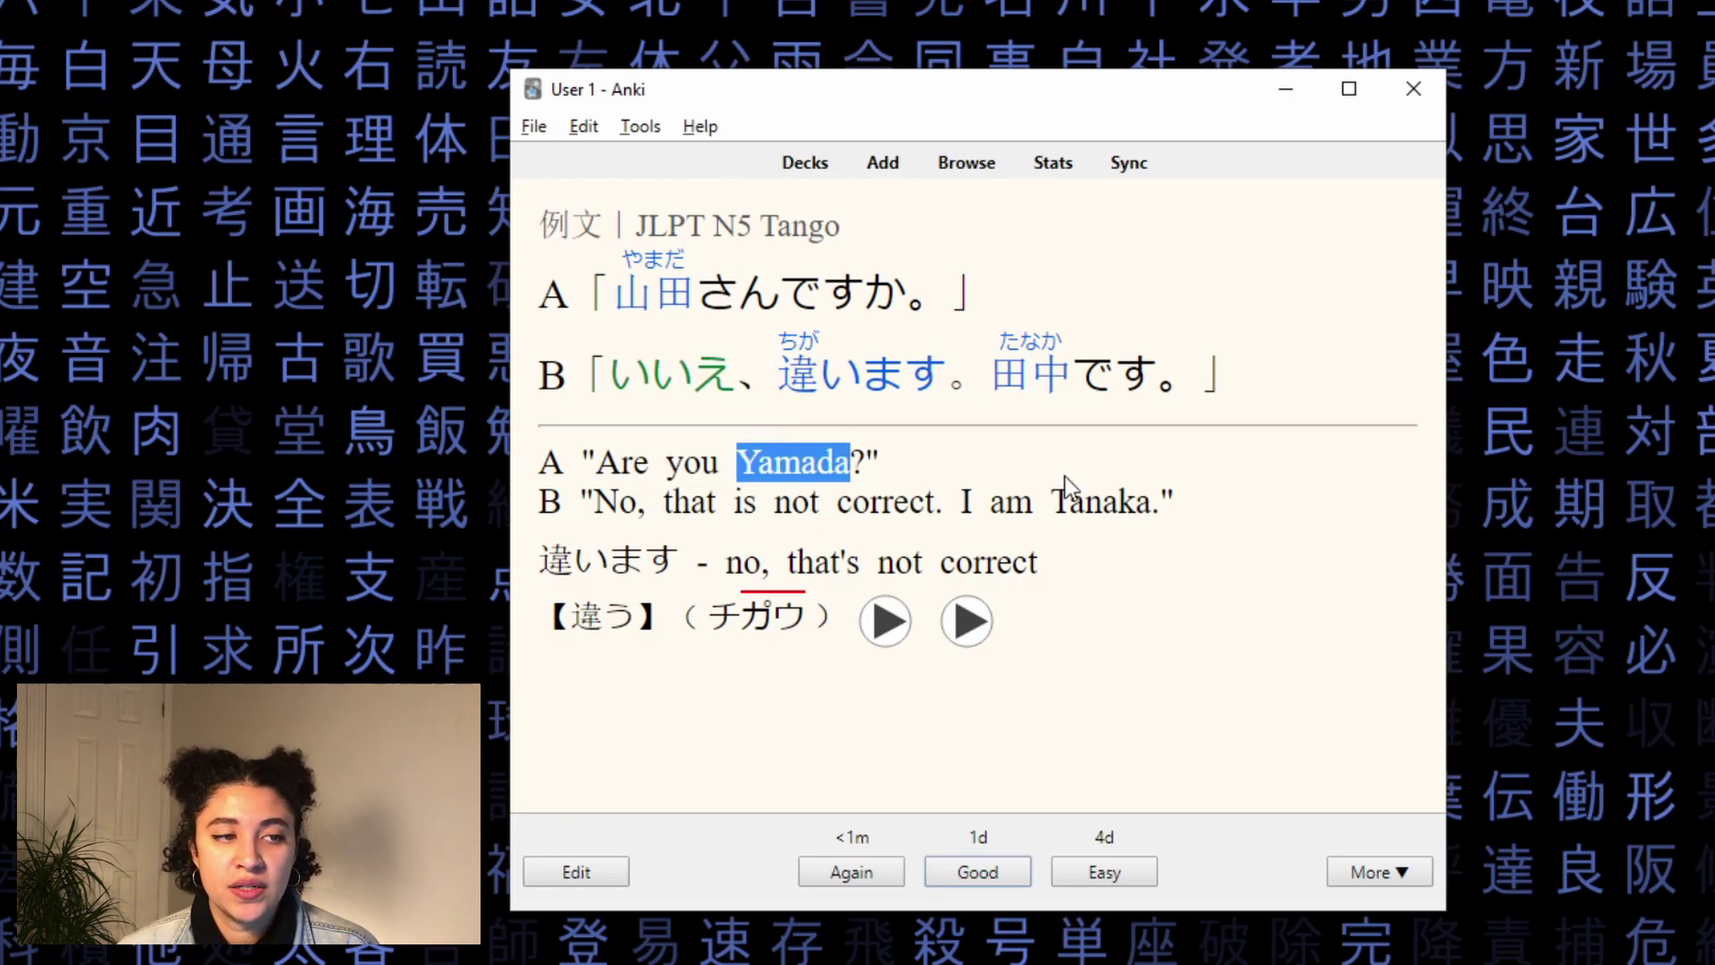
{"action": "left_click", "coordinate": [1041, 541]}
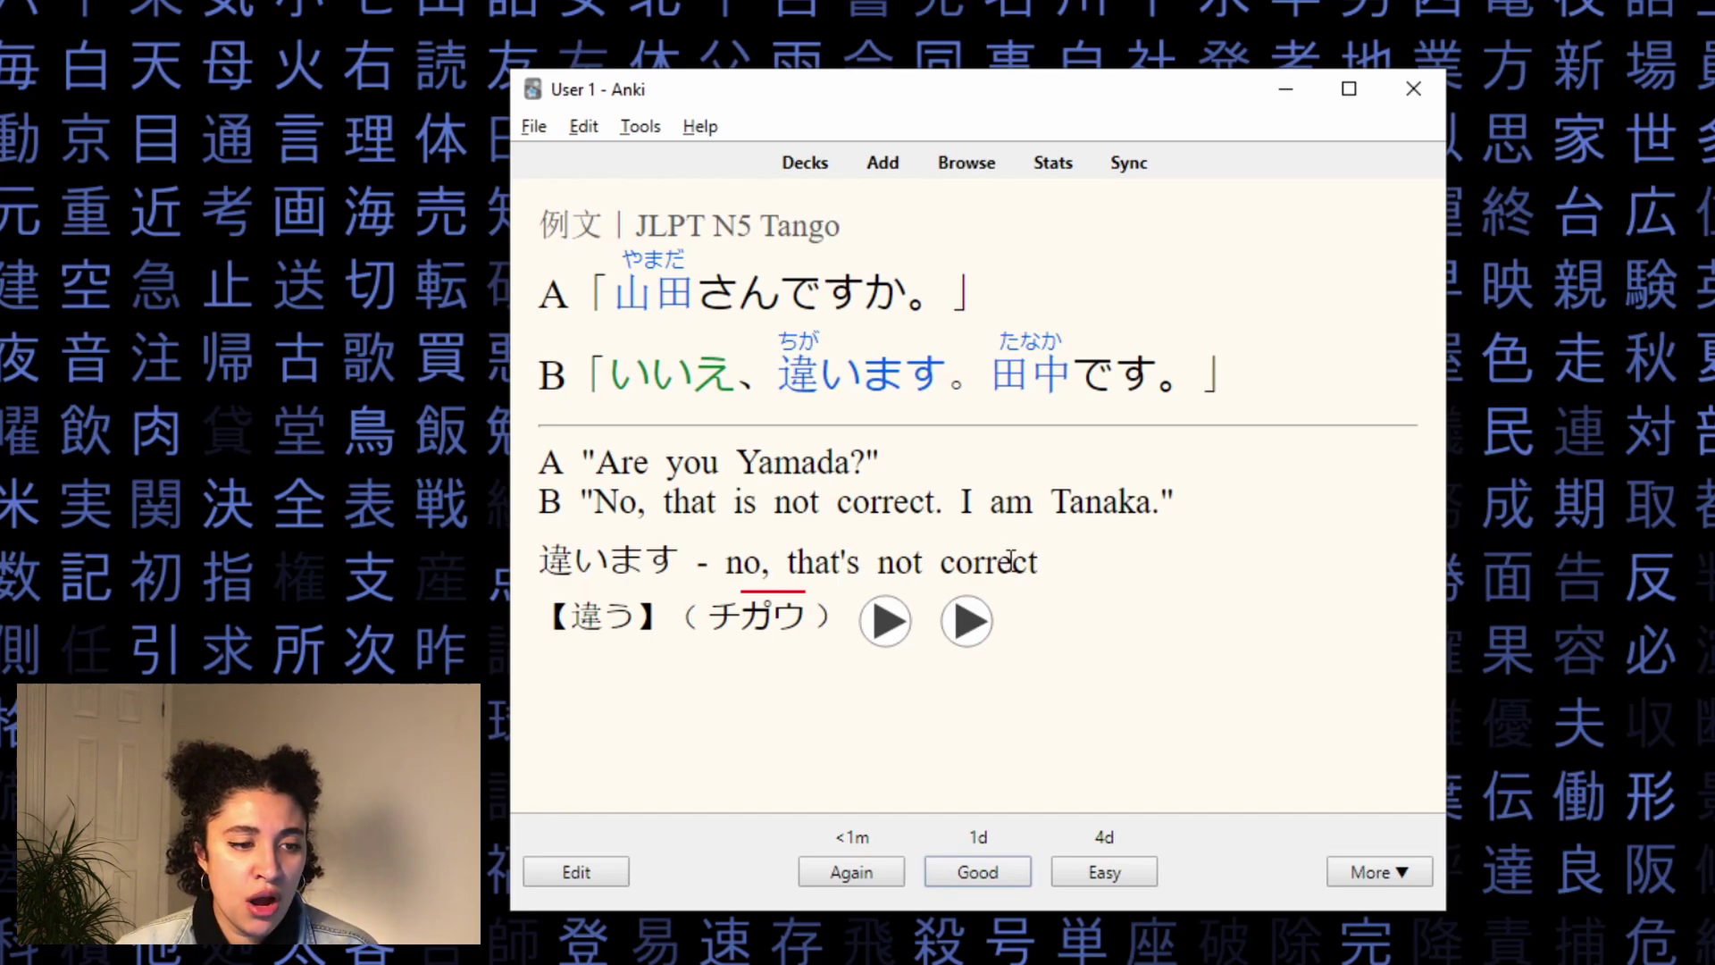
{"action": "left_click", "coordinate": [818, 881]}
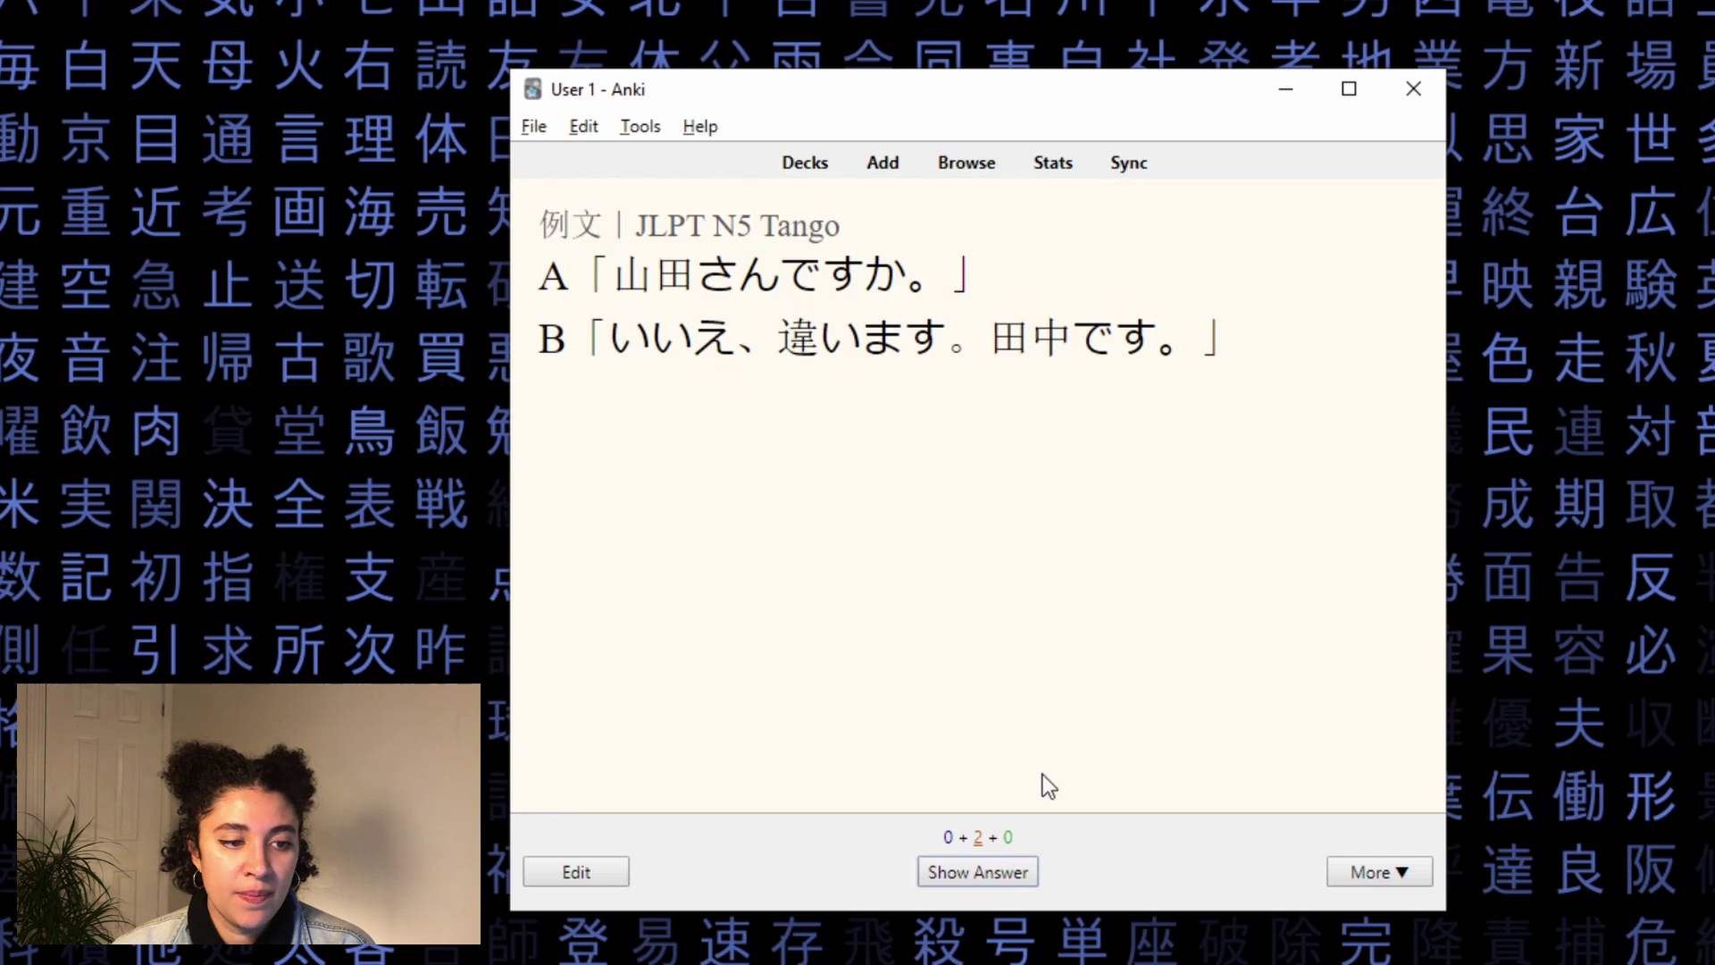
- Reveal the repeated 違います card's answer, highlight its English translation, and grade it Good for the under-ten-minute interval
{"action": "left_click", "coordinate": [1001, 879]}
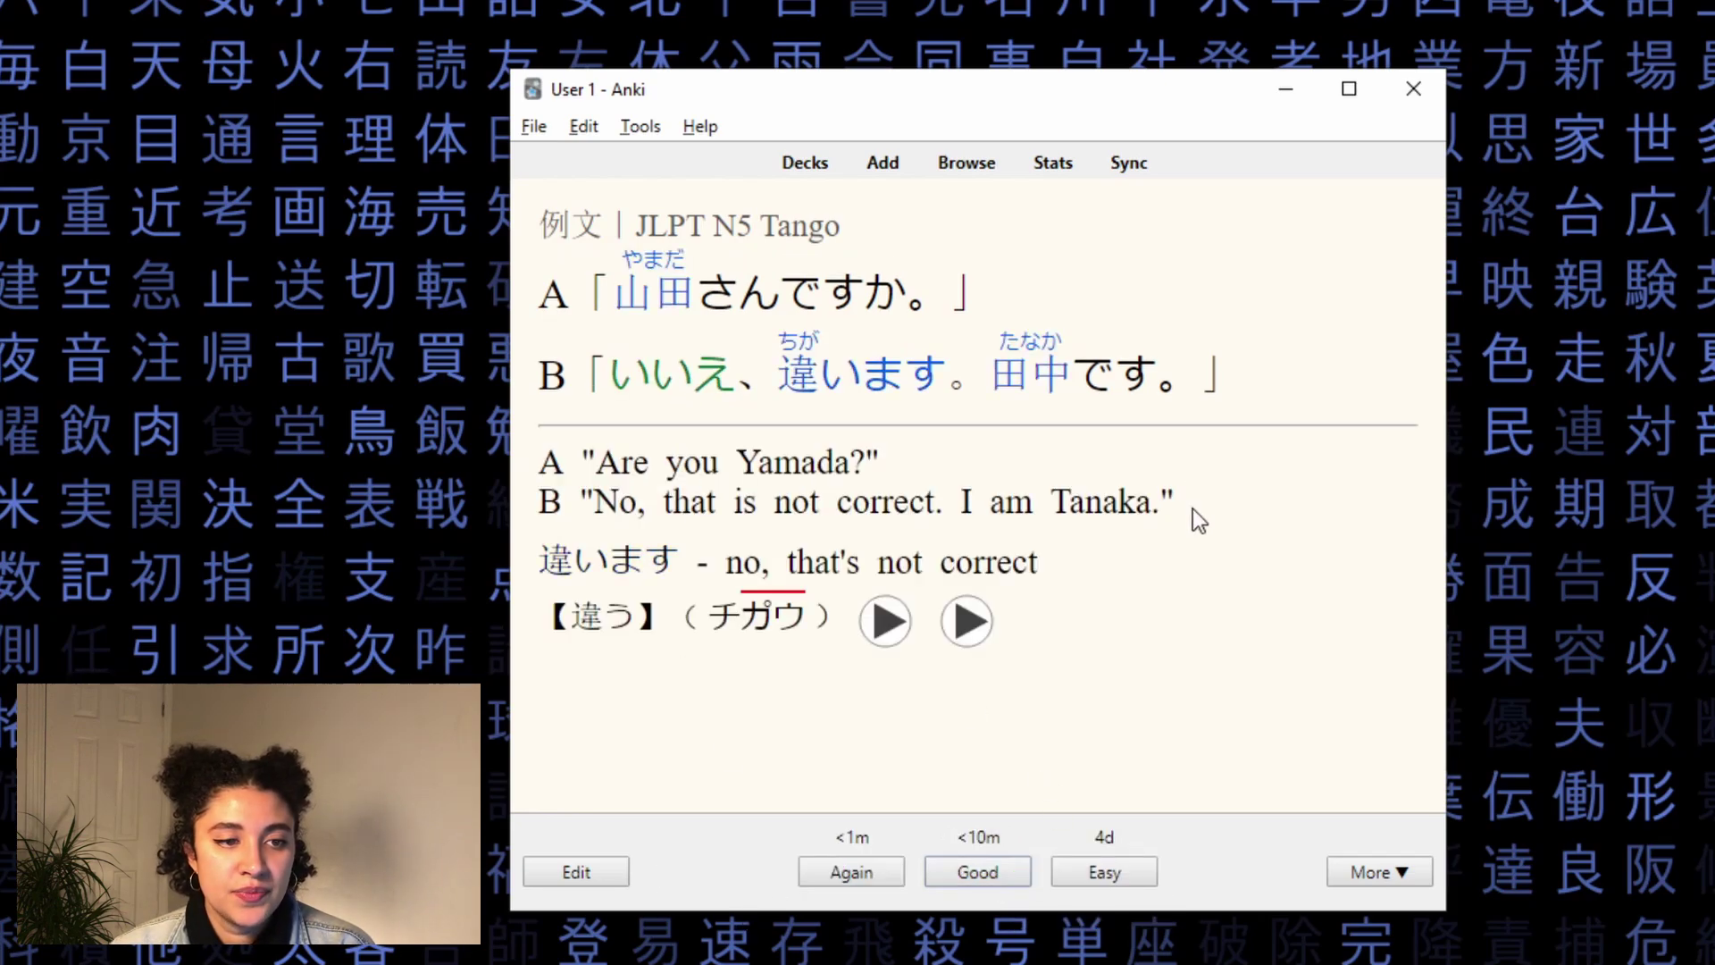
{"action": "left_click_drag", "start_coordinate": [595, 463], "coordinate": [1173, 483]}
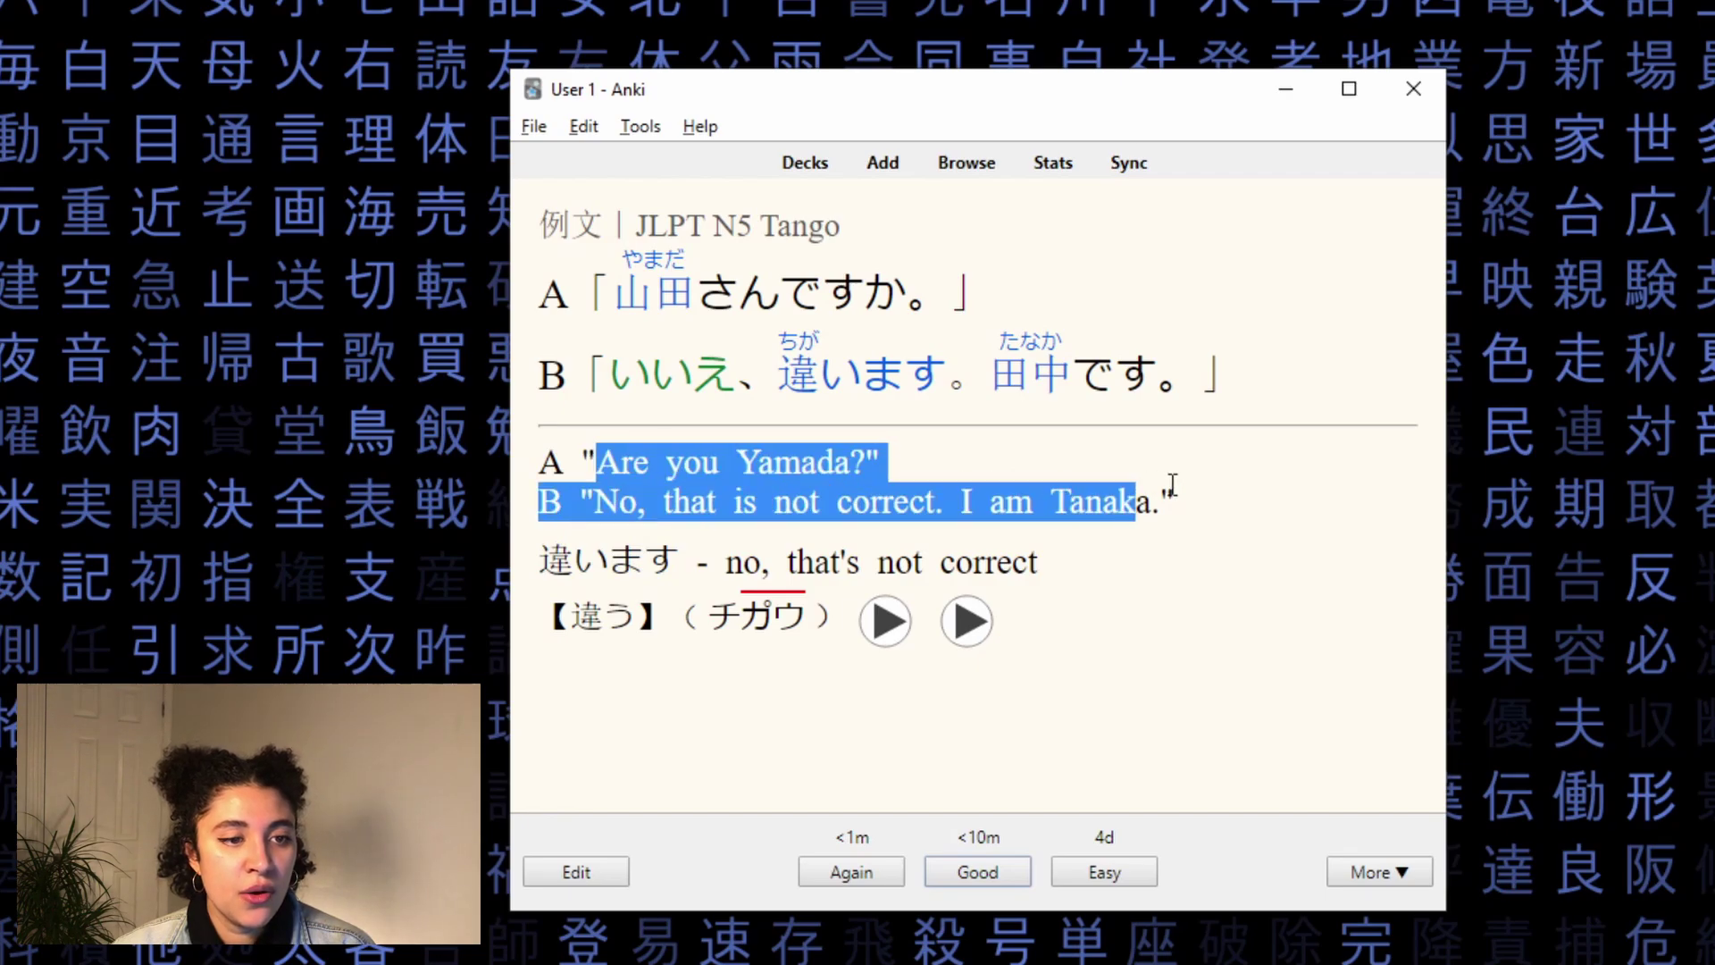
{"action": "left_click", "coordinate": [994, 724]}
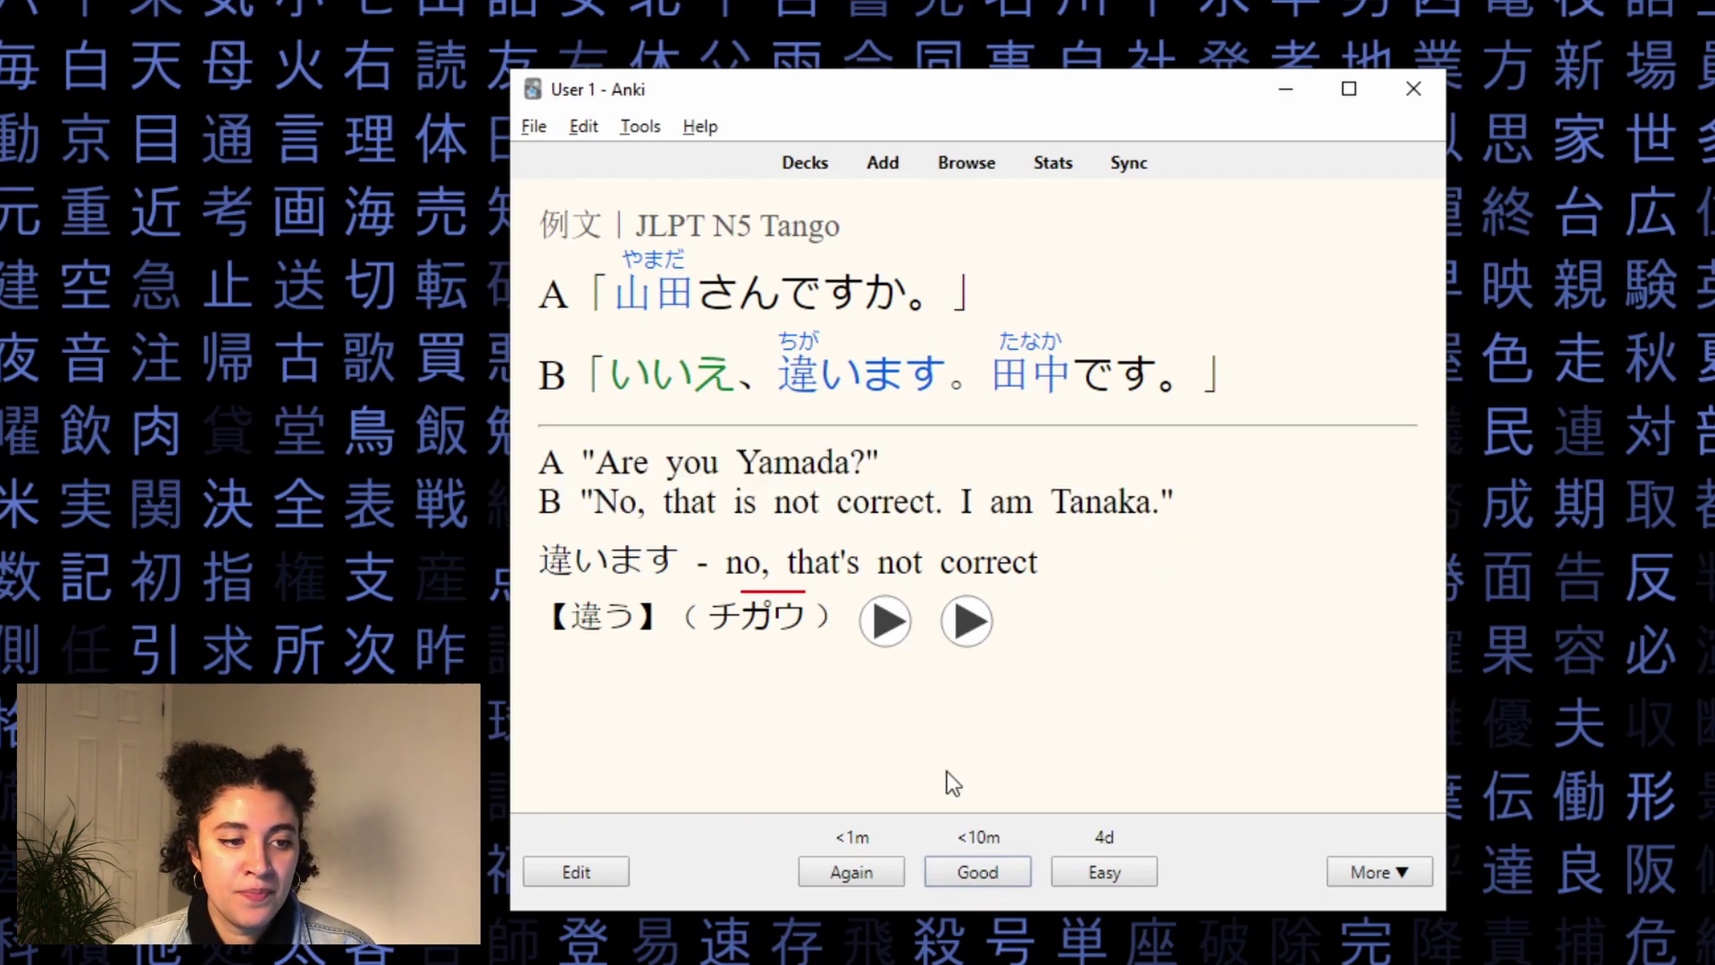
{"action": "left_click", "coordinate": [983, 877]}
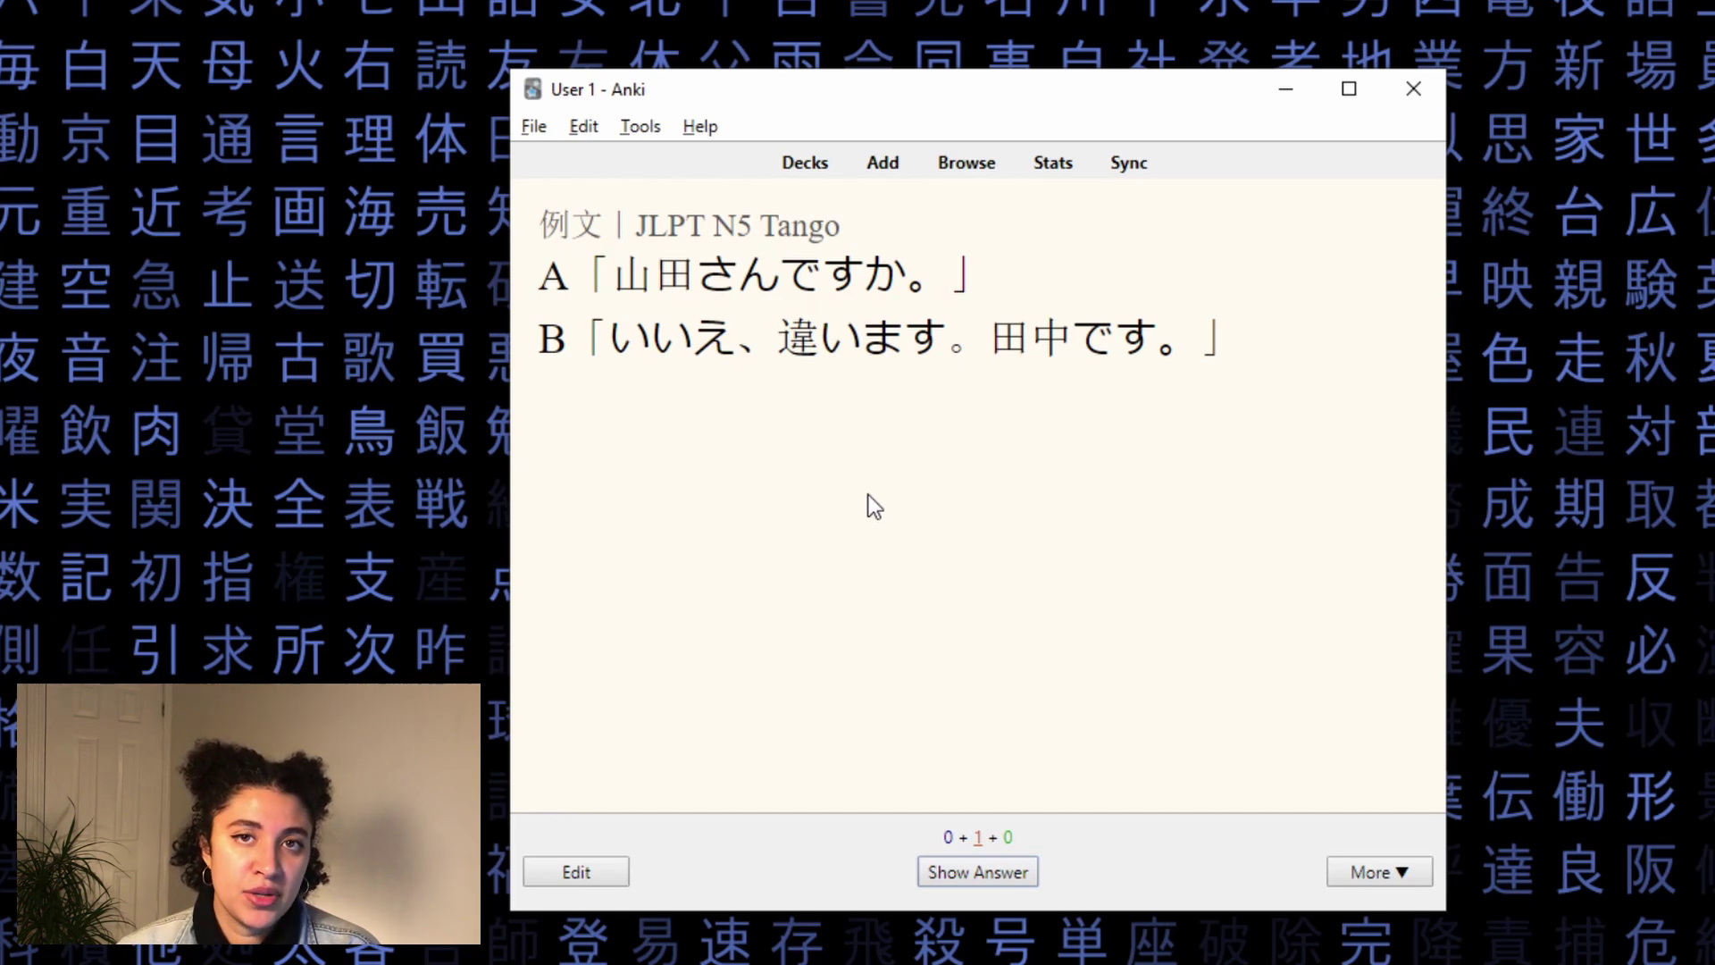
- Reveal the last 違います card, grade it Good for a one-day interval, and return to the deck list
{"action": "left_click", "coordinate": [979, 877]}
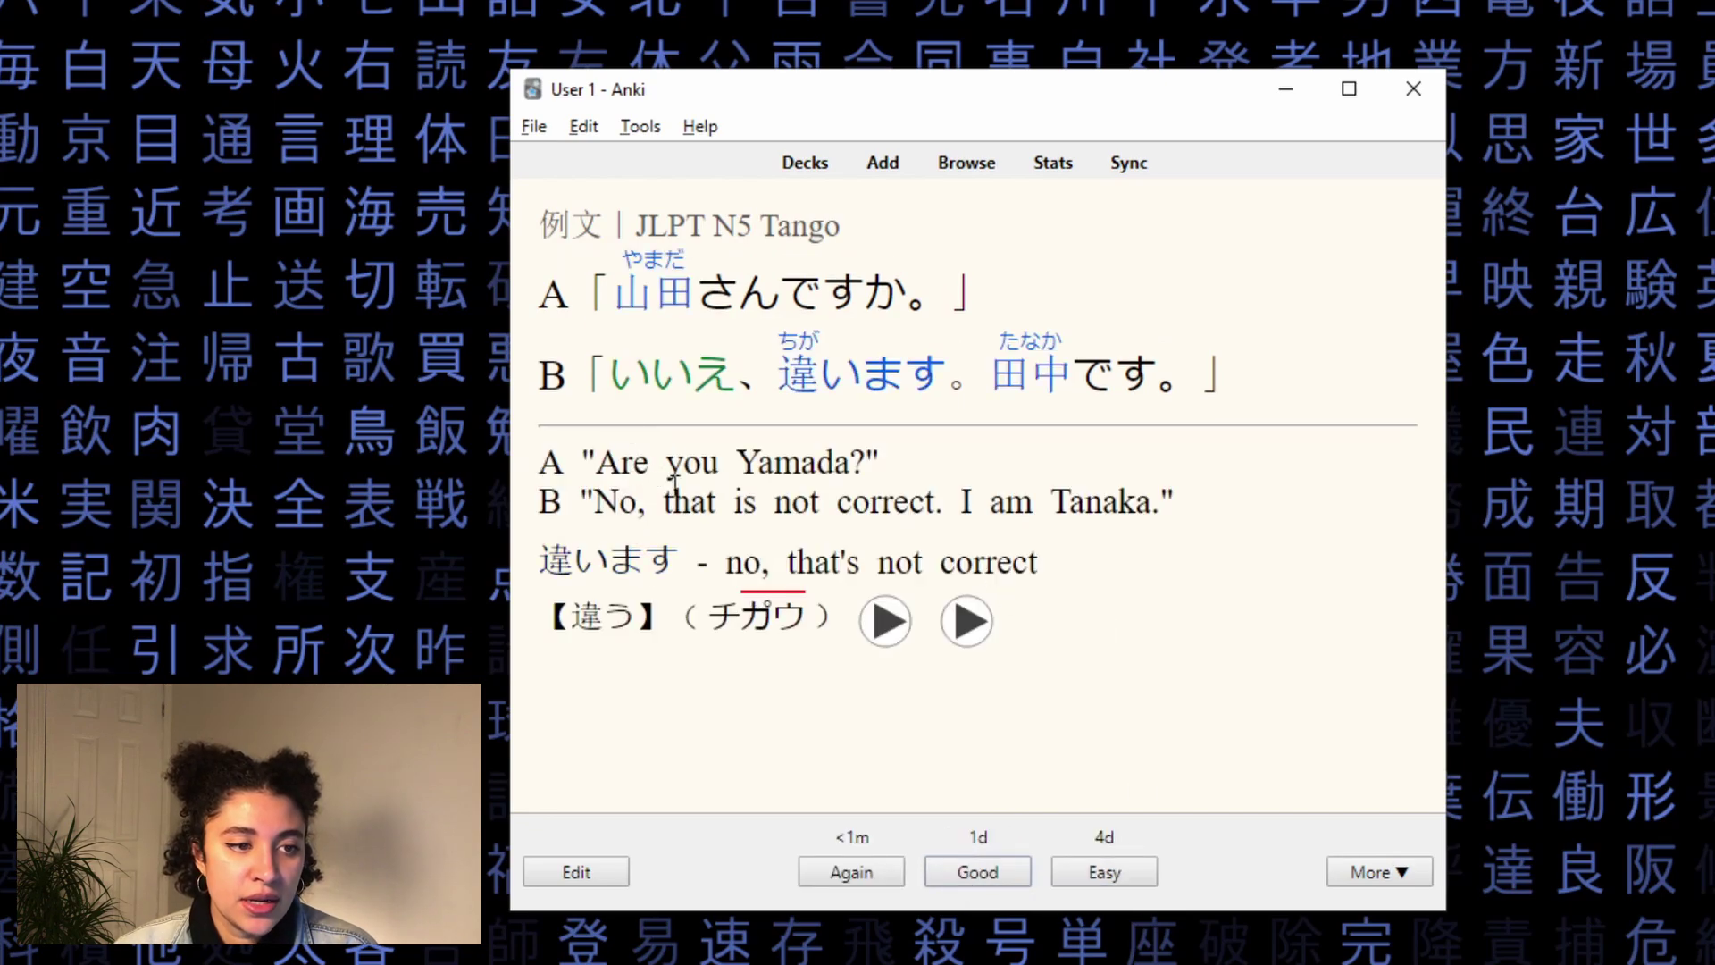
{"action": "left_click", "coordinate": [1017, 868]}
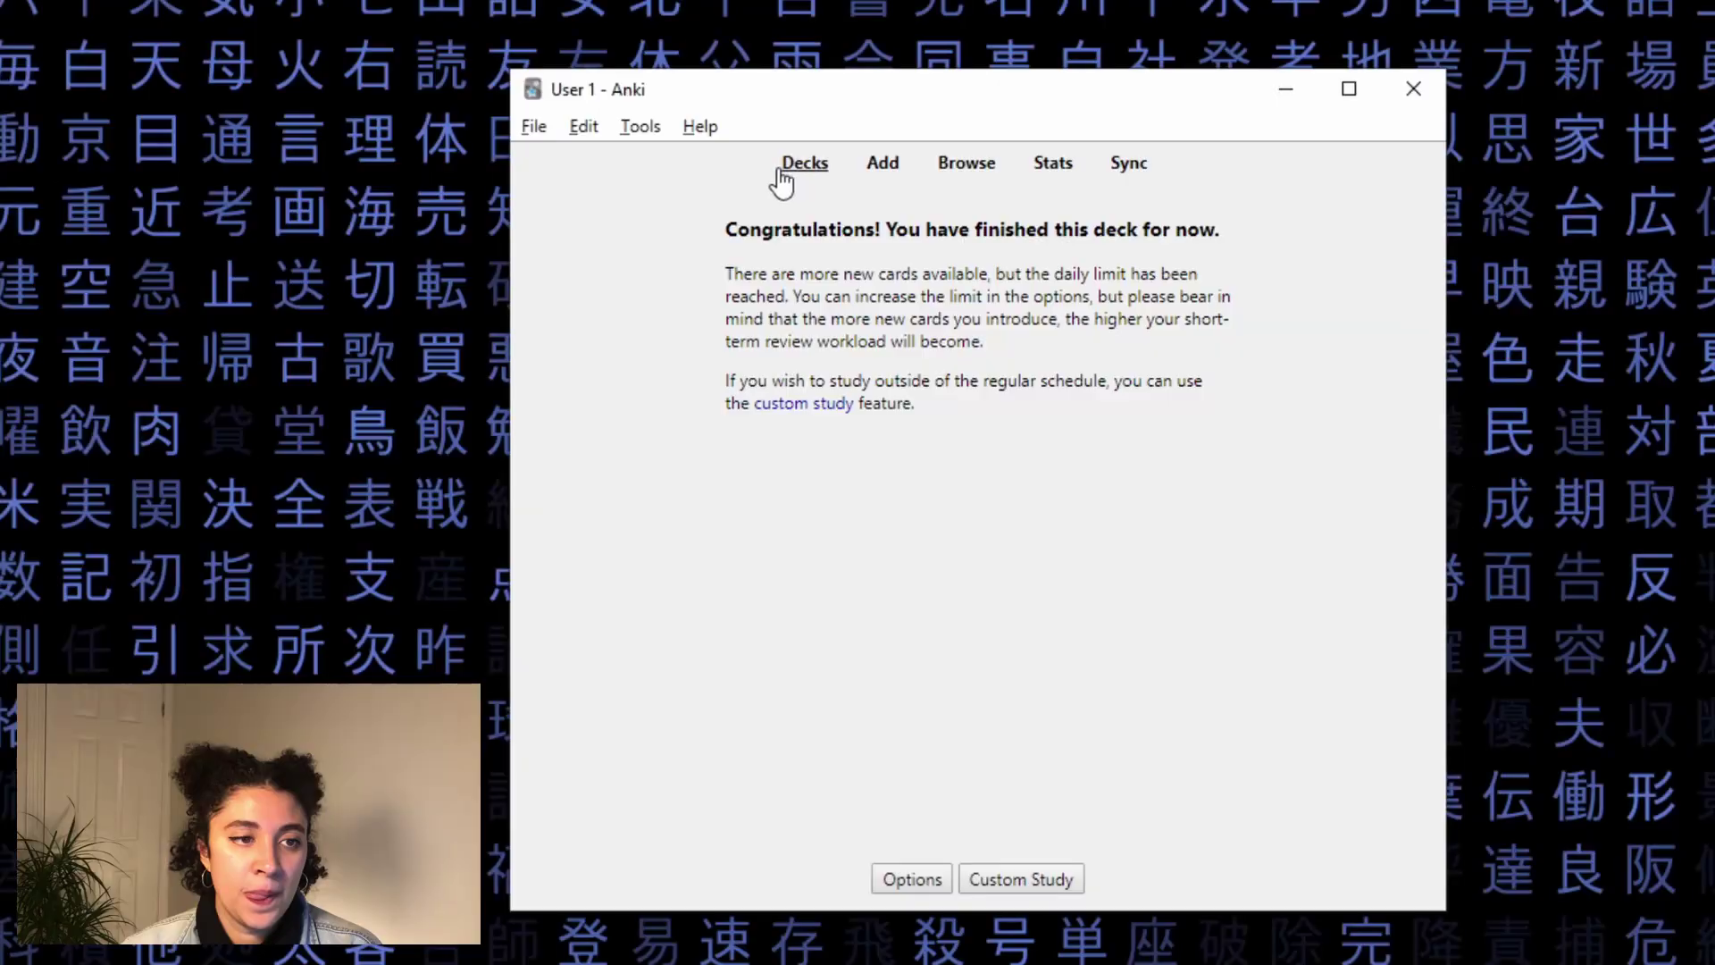
{"action": "left_click", "coordinate": [779, 175]}
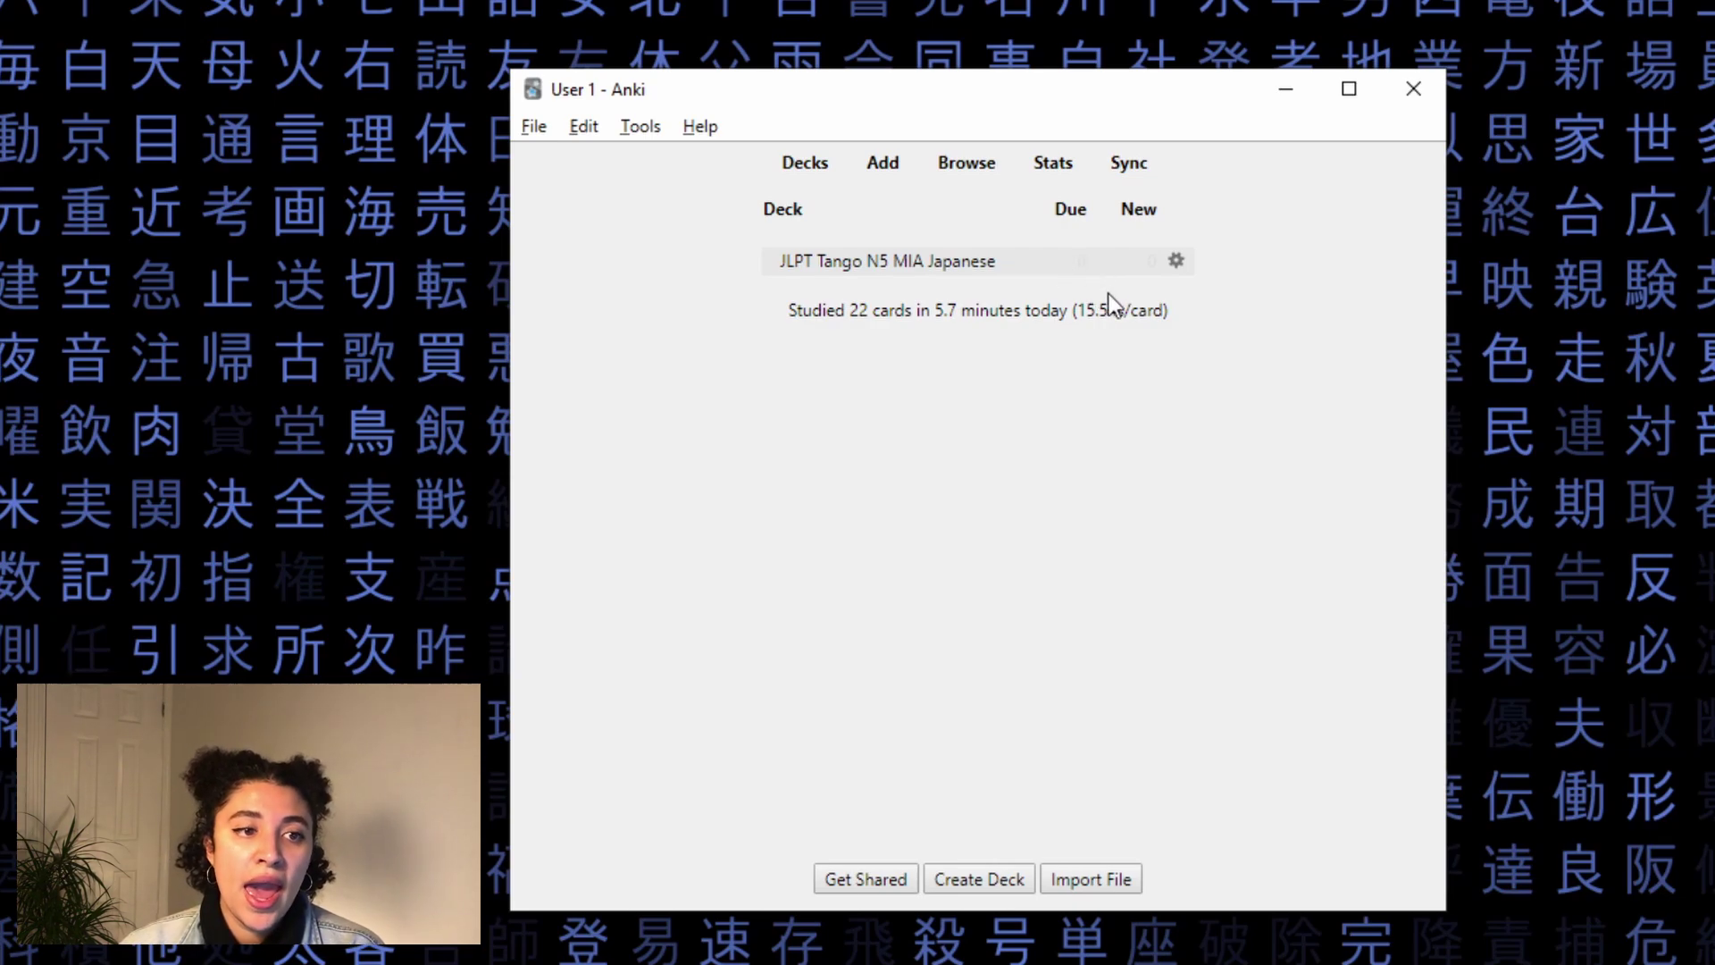
{"action": "left_click_drag", "start_coordinate": [1140, 266], "coordinate": [1145, 270]}
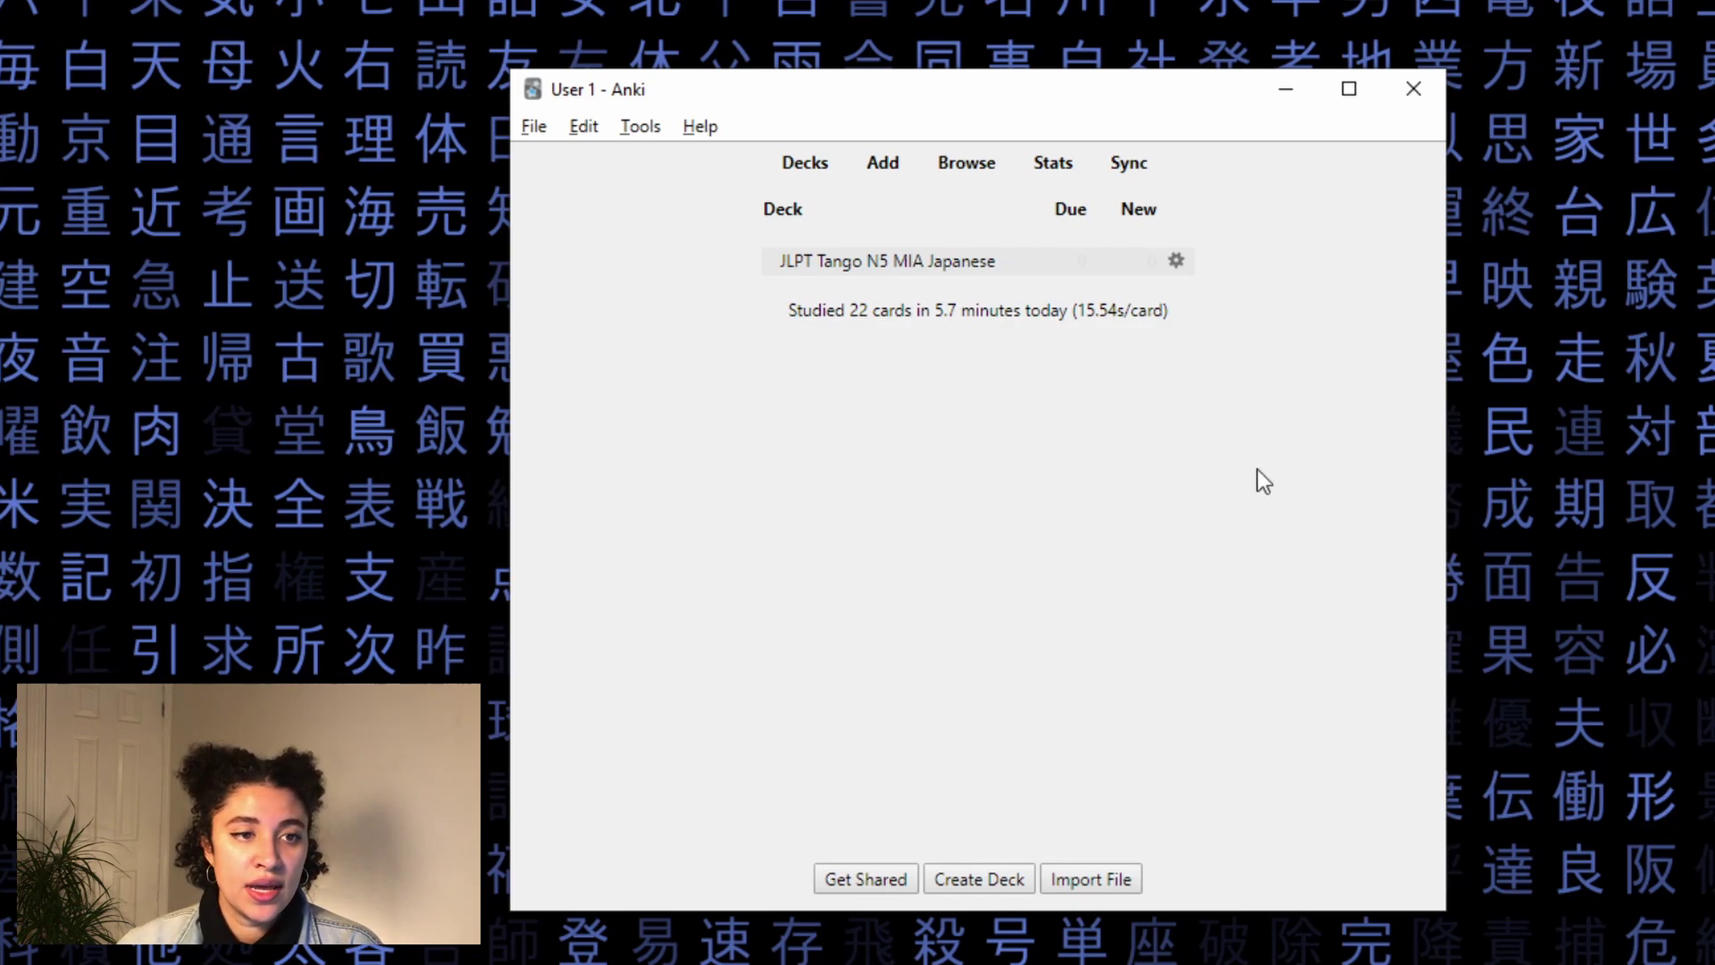
- Lower the JLPT Tango N5 MIA Japanese deck's new cards per day to 8 in its options
{"action": "left_click", "coordinate": [1177, 265]}
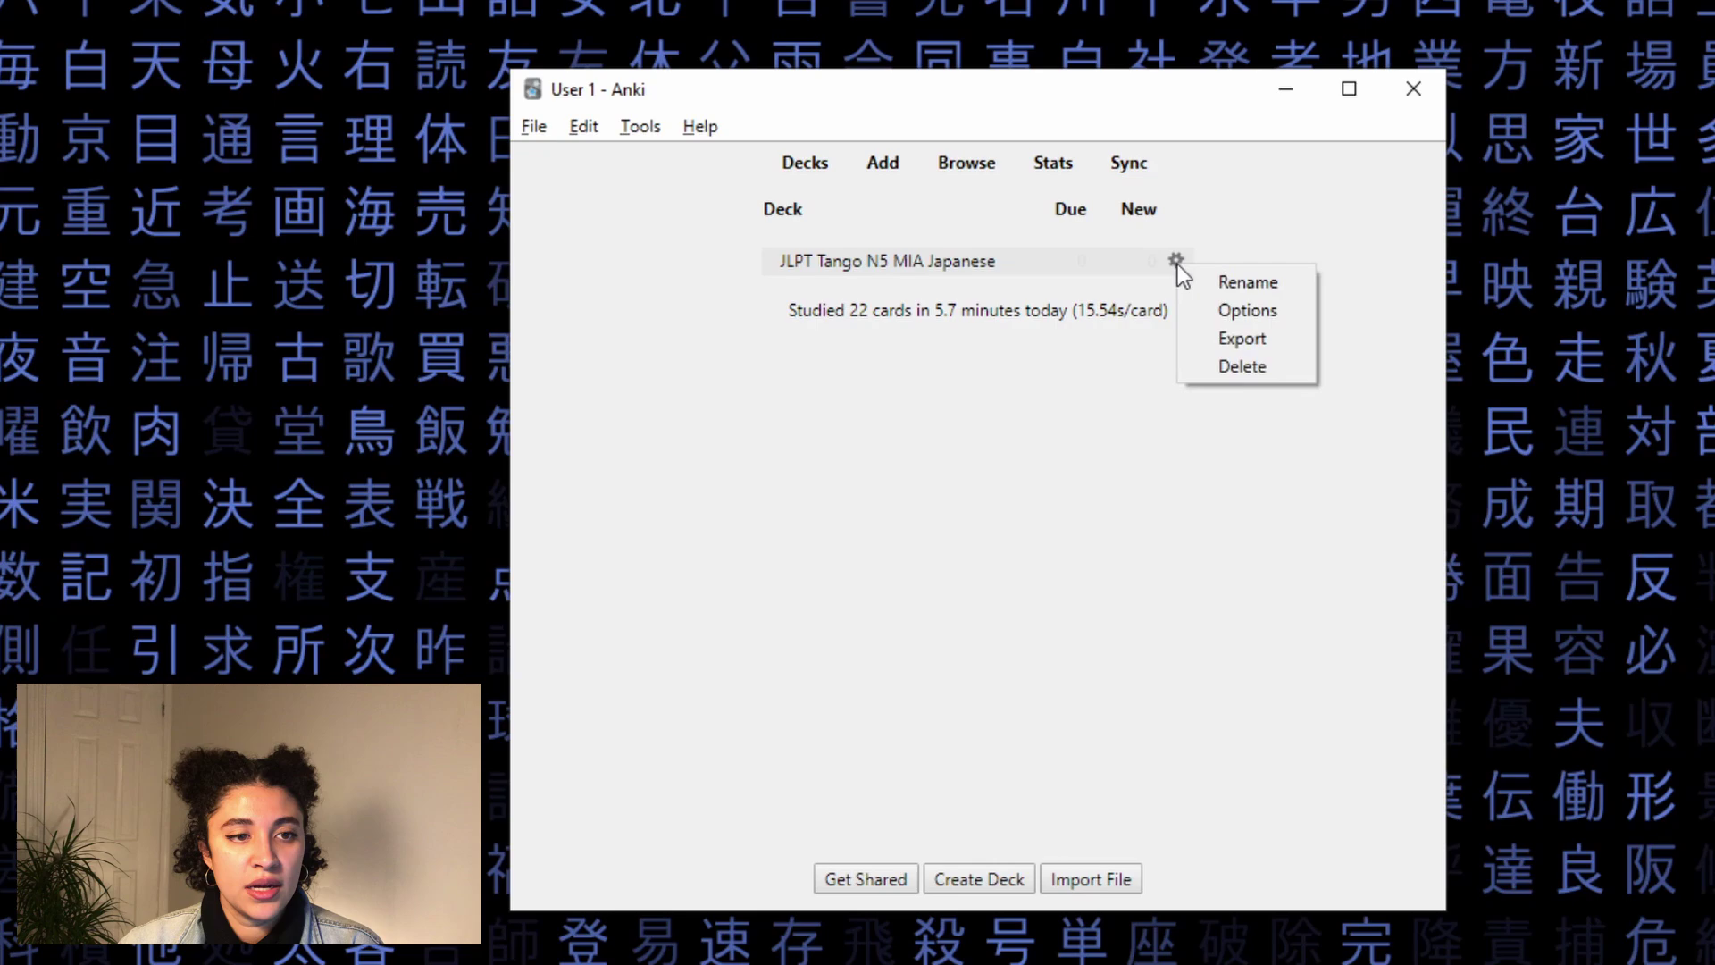
{"action": "left_click", "coordinate": [1235, 304]}
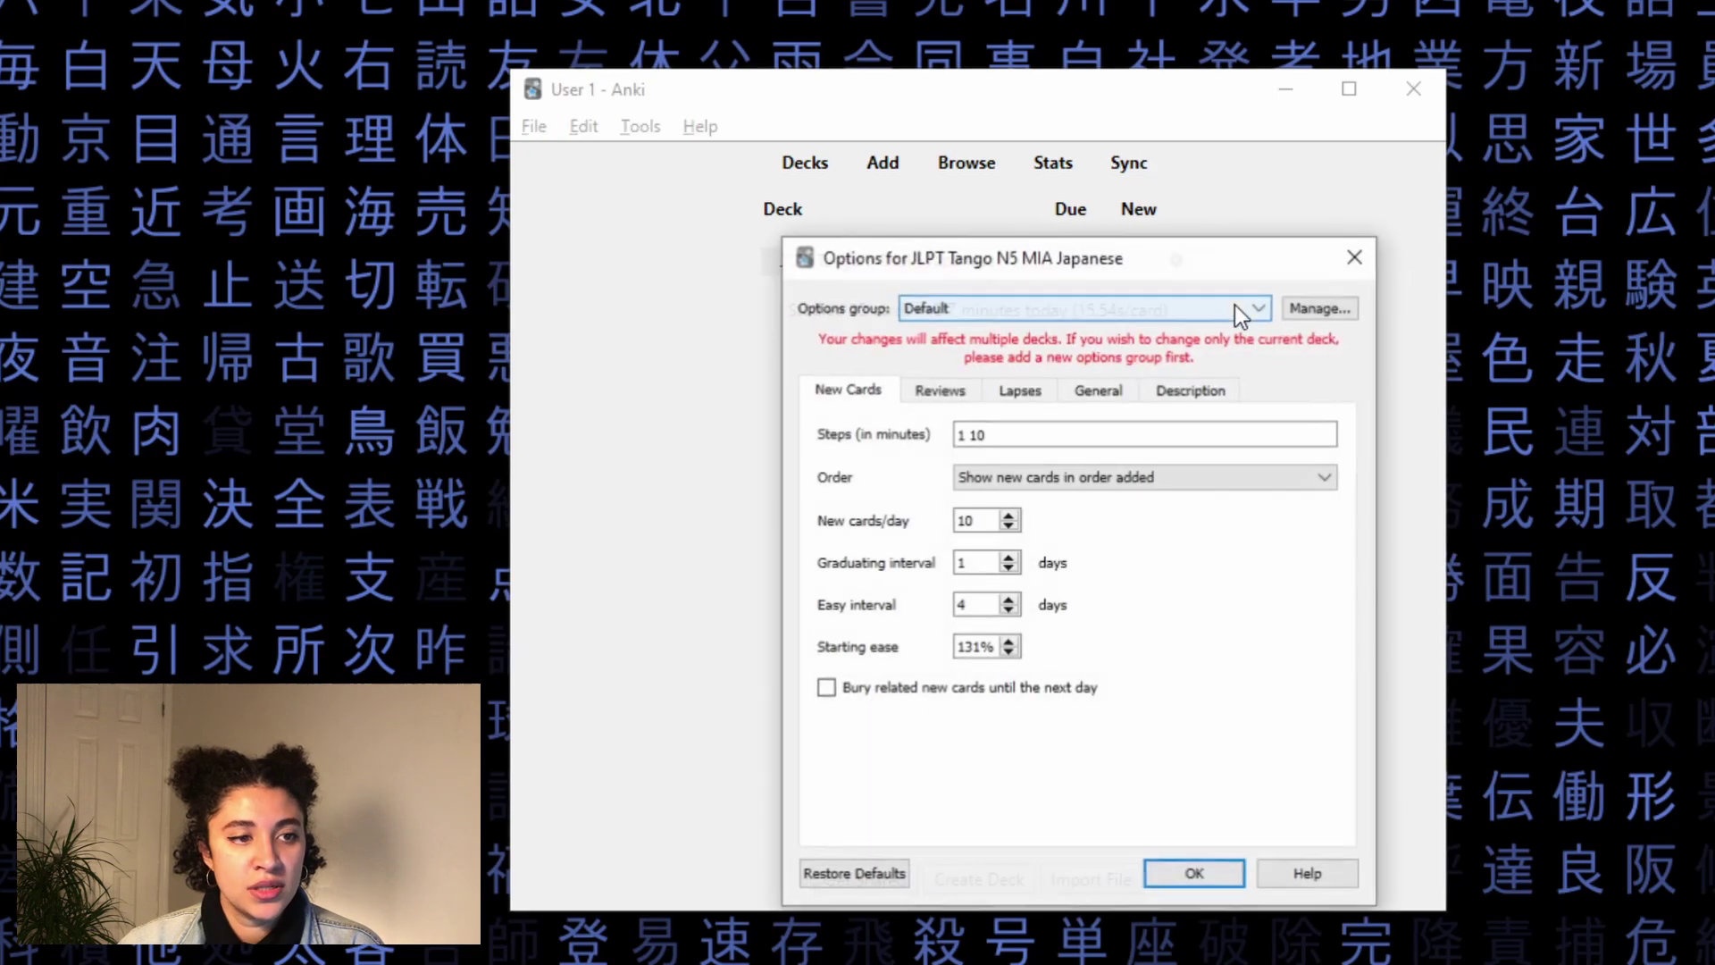
{"action": "left_click", "coordinate": [1009, 527]}
{"action": "left_click", "coordinate": [1008, 527]}
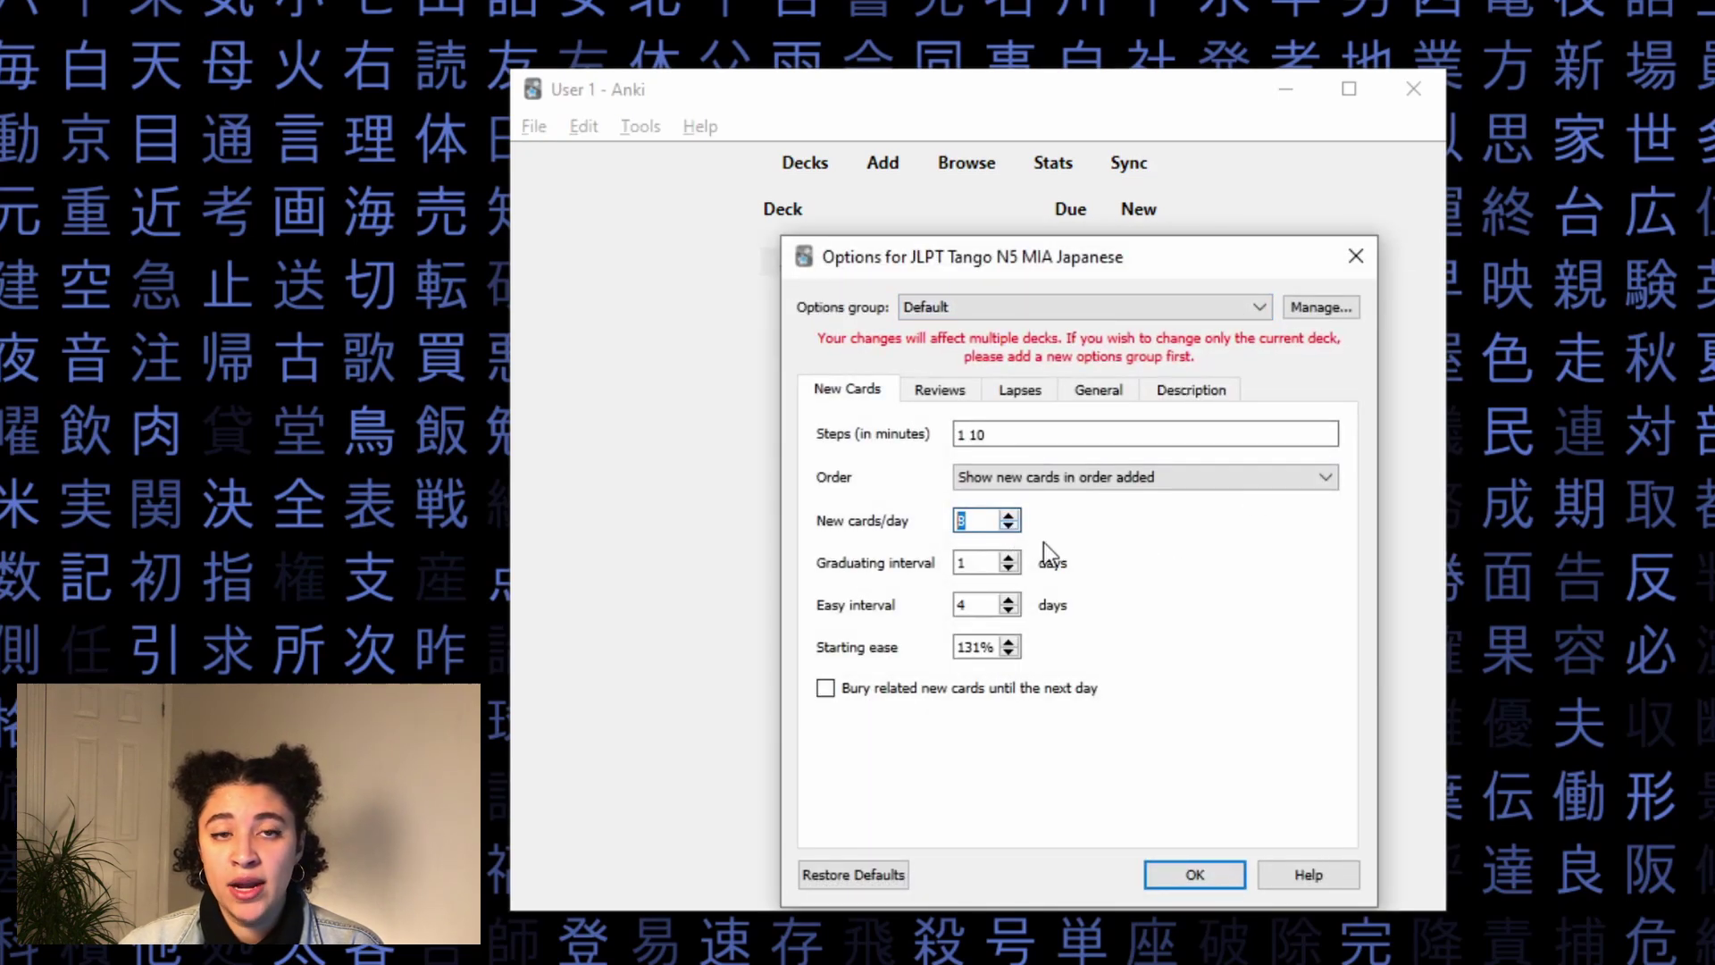
{"action": "key", "text": "Return"}
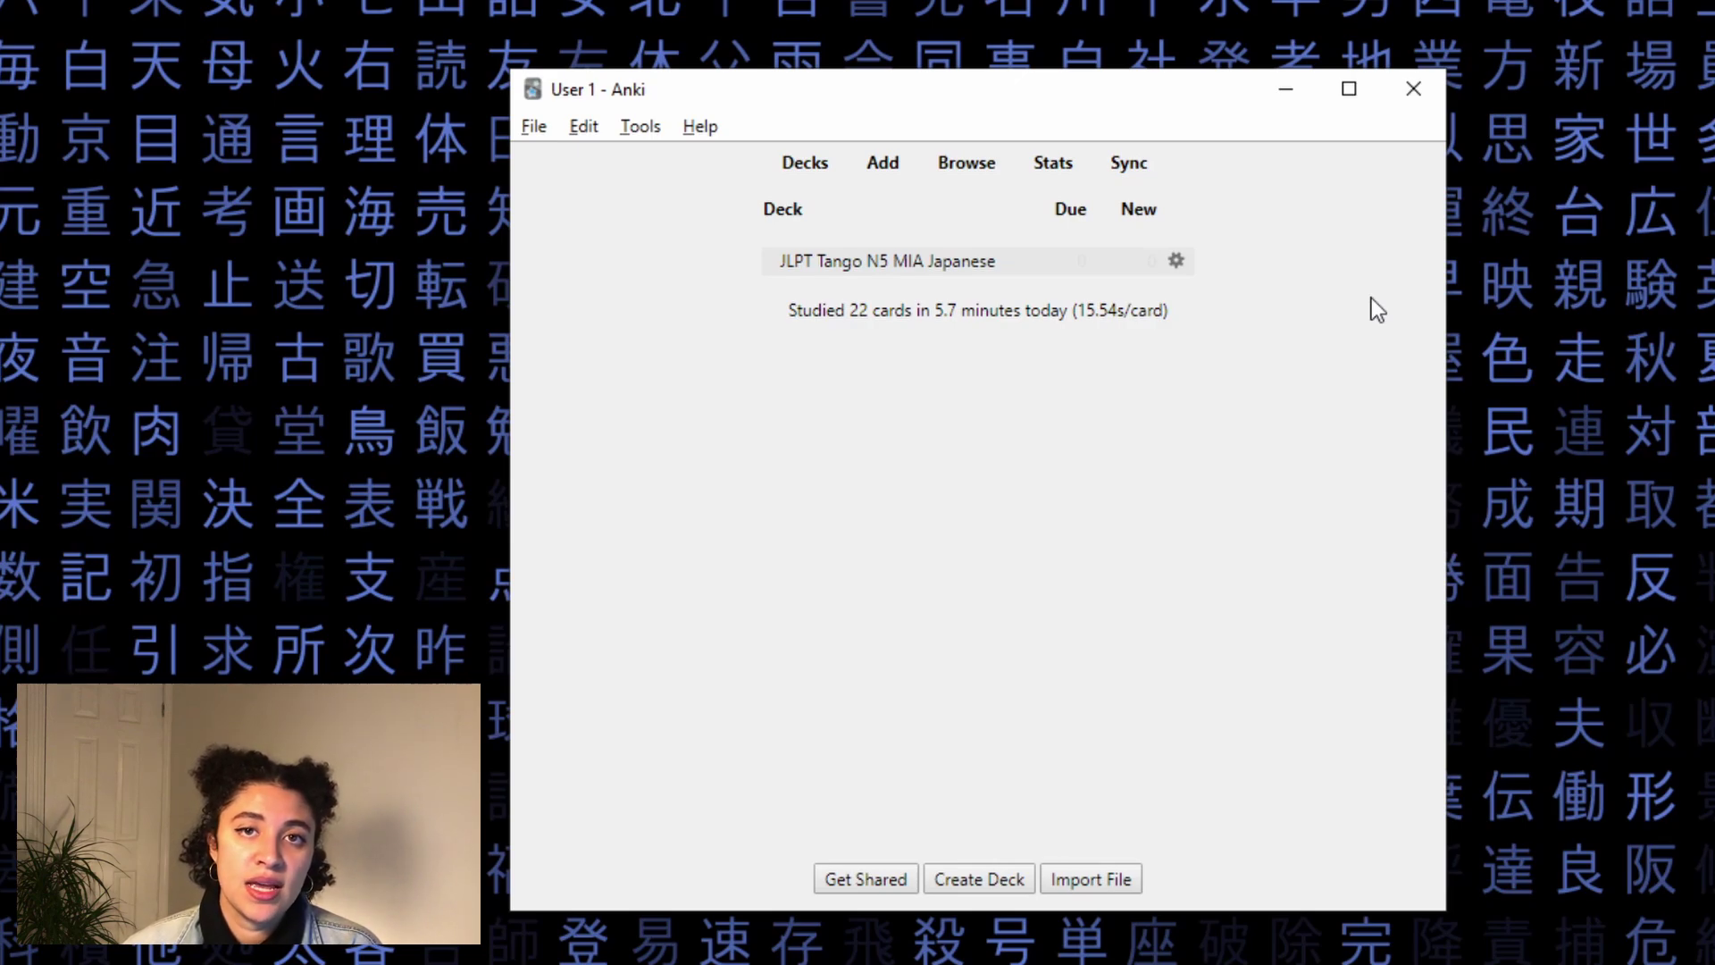
- Raise the JLPT Tango N5 MIA Japanese deck's new cards per day to 12 and save its options
{"action": "left_click", "coordinate": [1176, 260]}
{"action": "left_click", "coordinate": [1242, 300]}
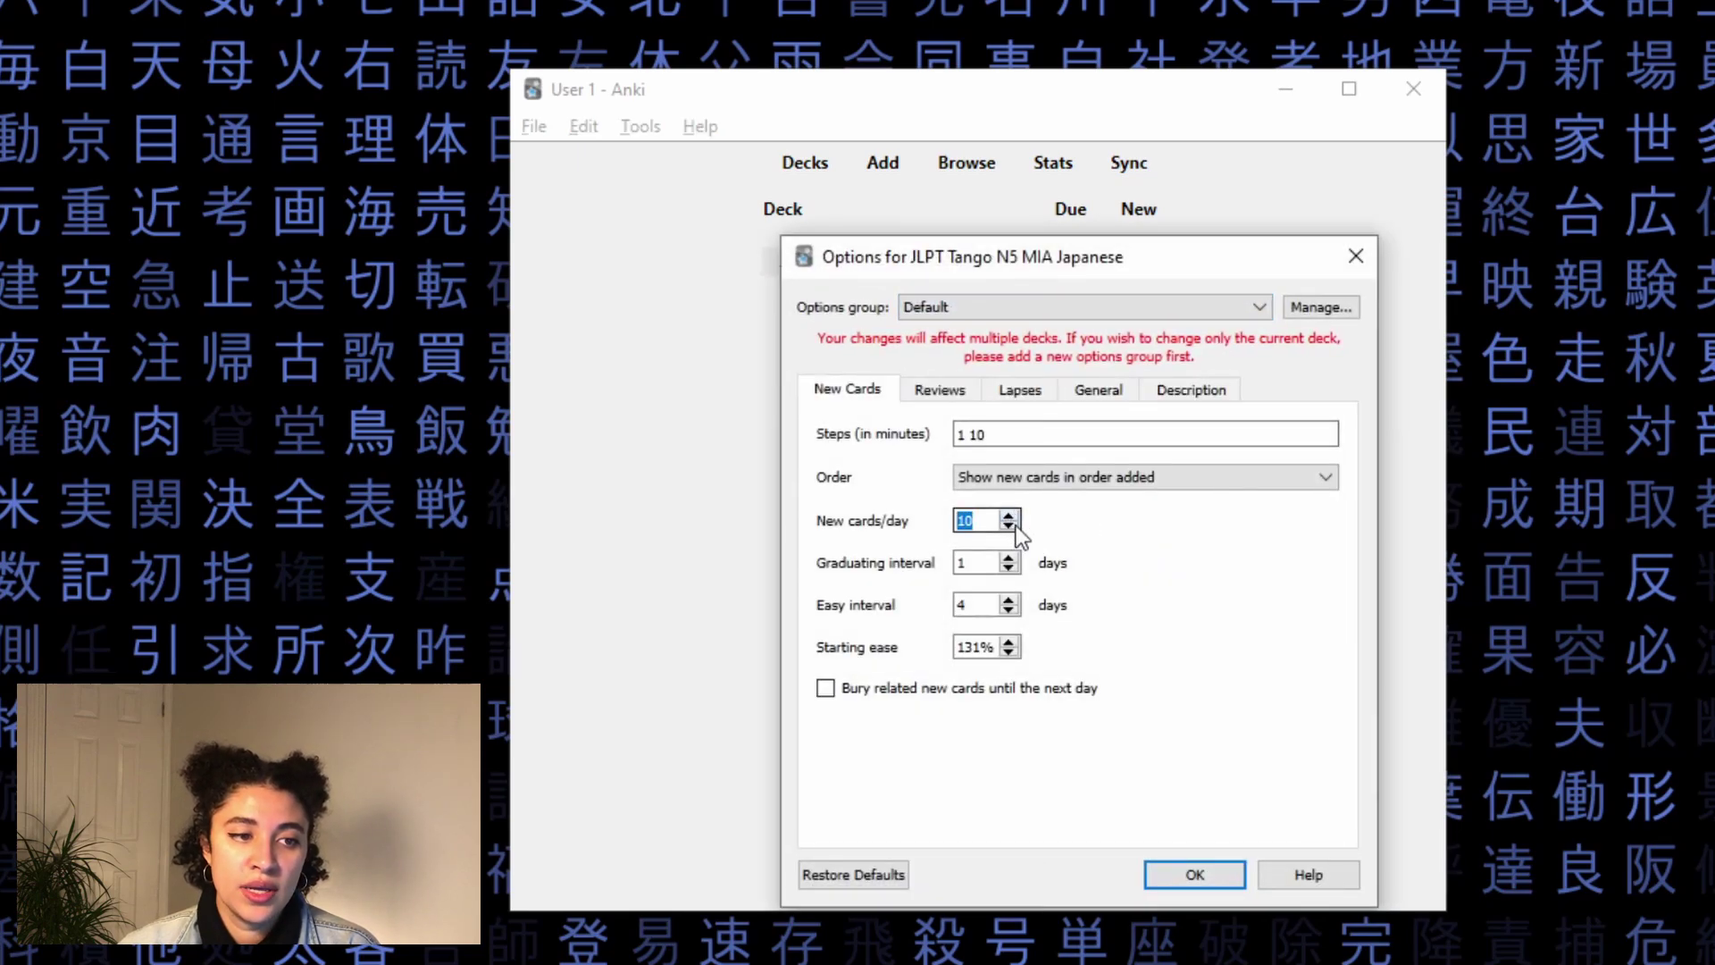
{"action": "left_click", "coordinate": [1010, 515]}
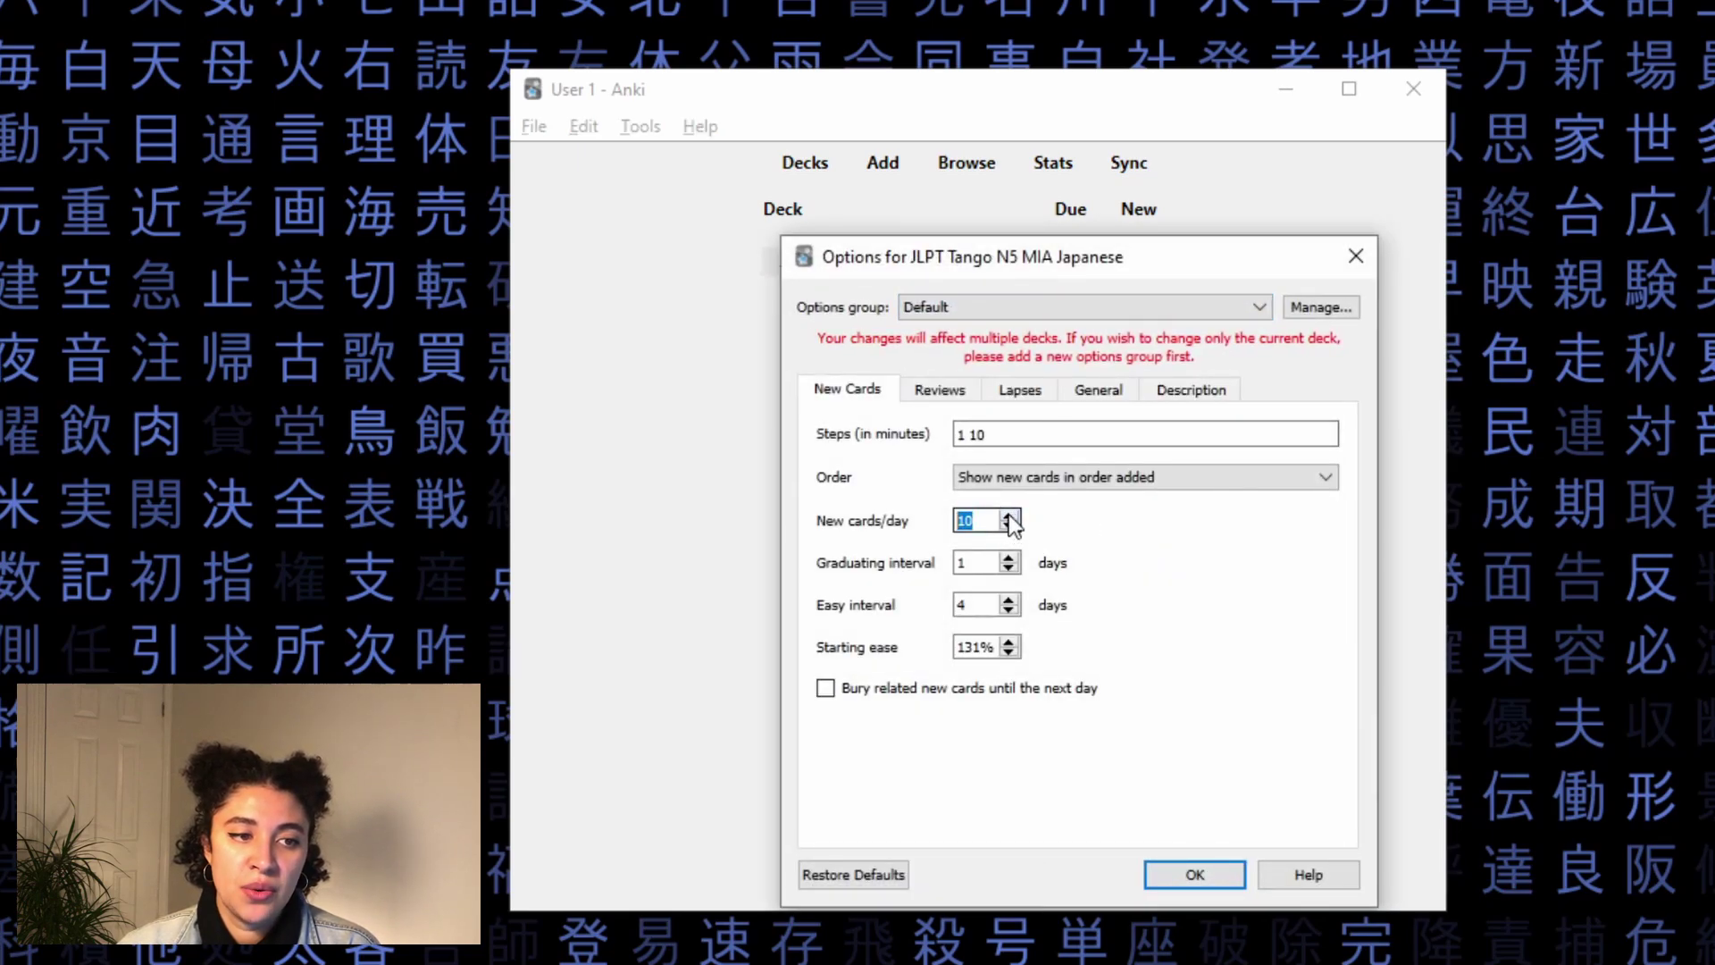
{"action": "left_click", "coordinate": [1009, 516]}
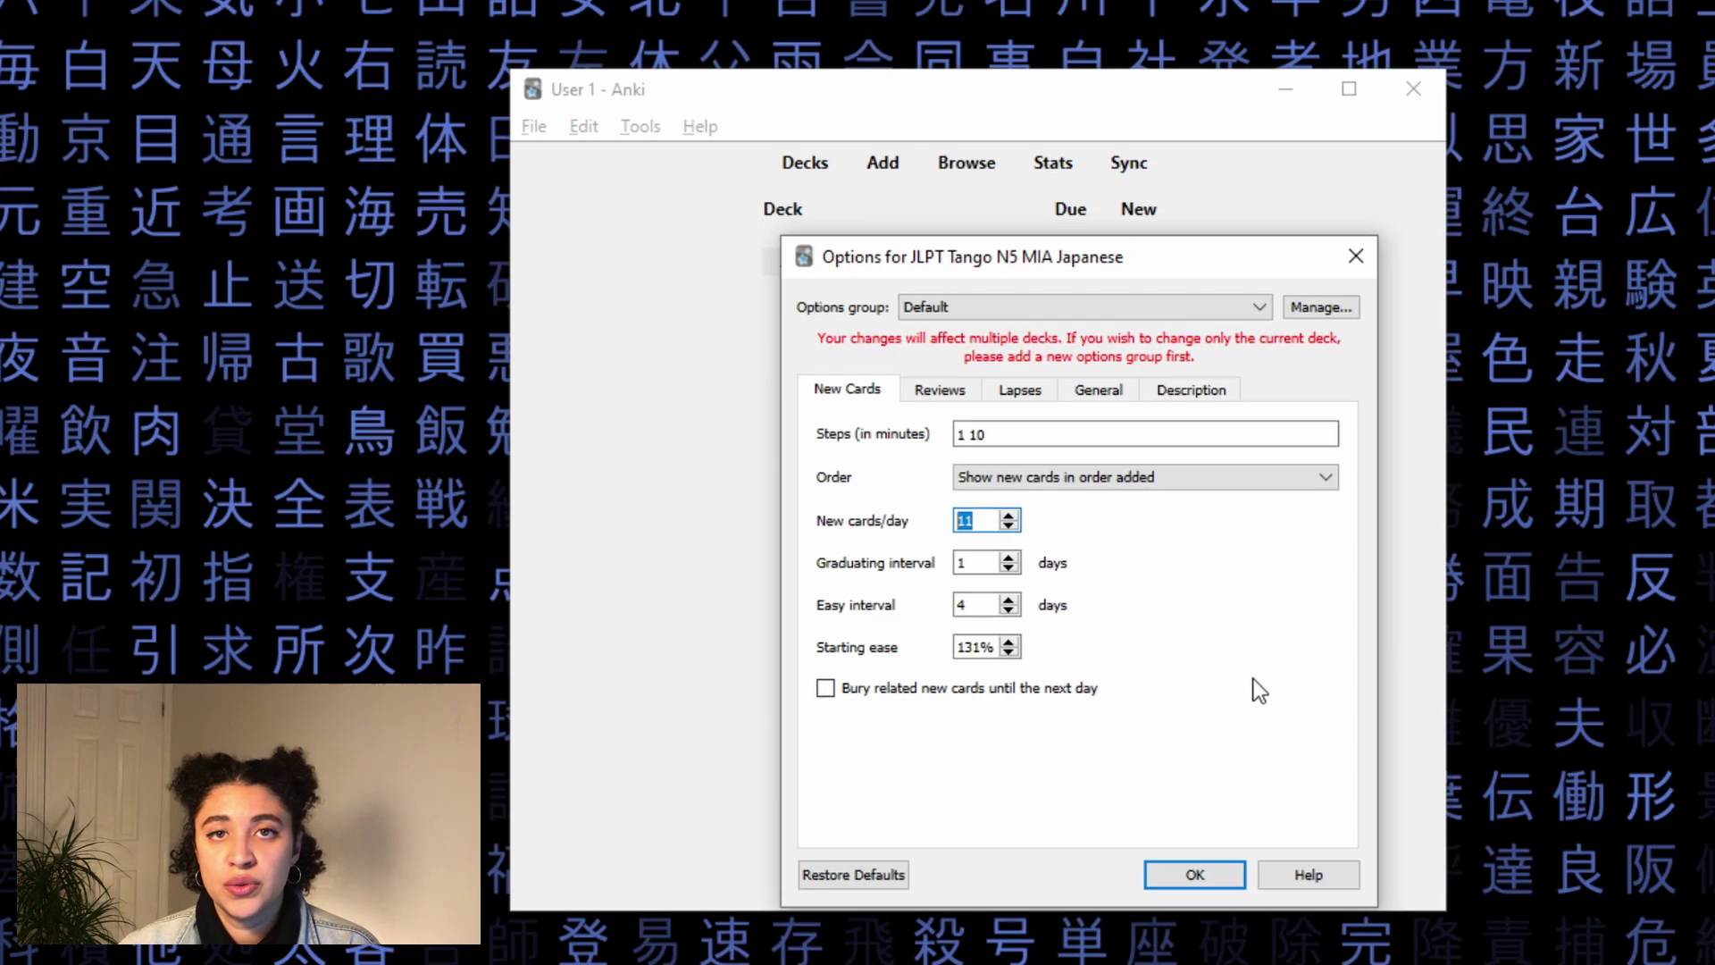
{"action": "left_click", "coordinate": [1008, 515]}
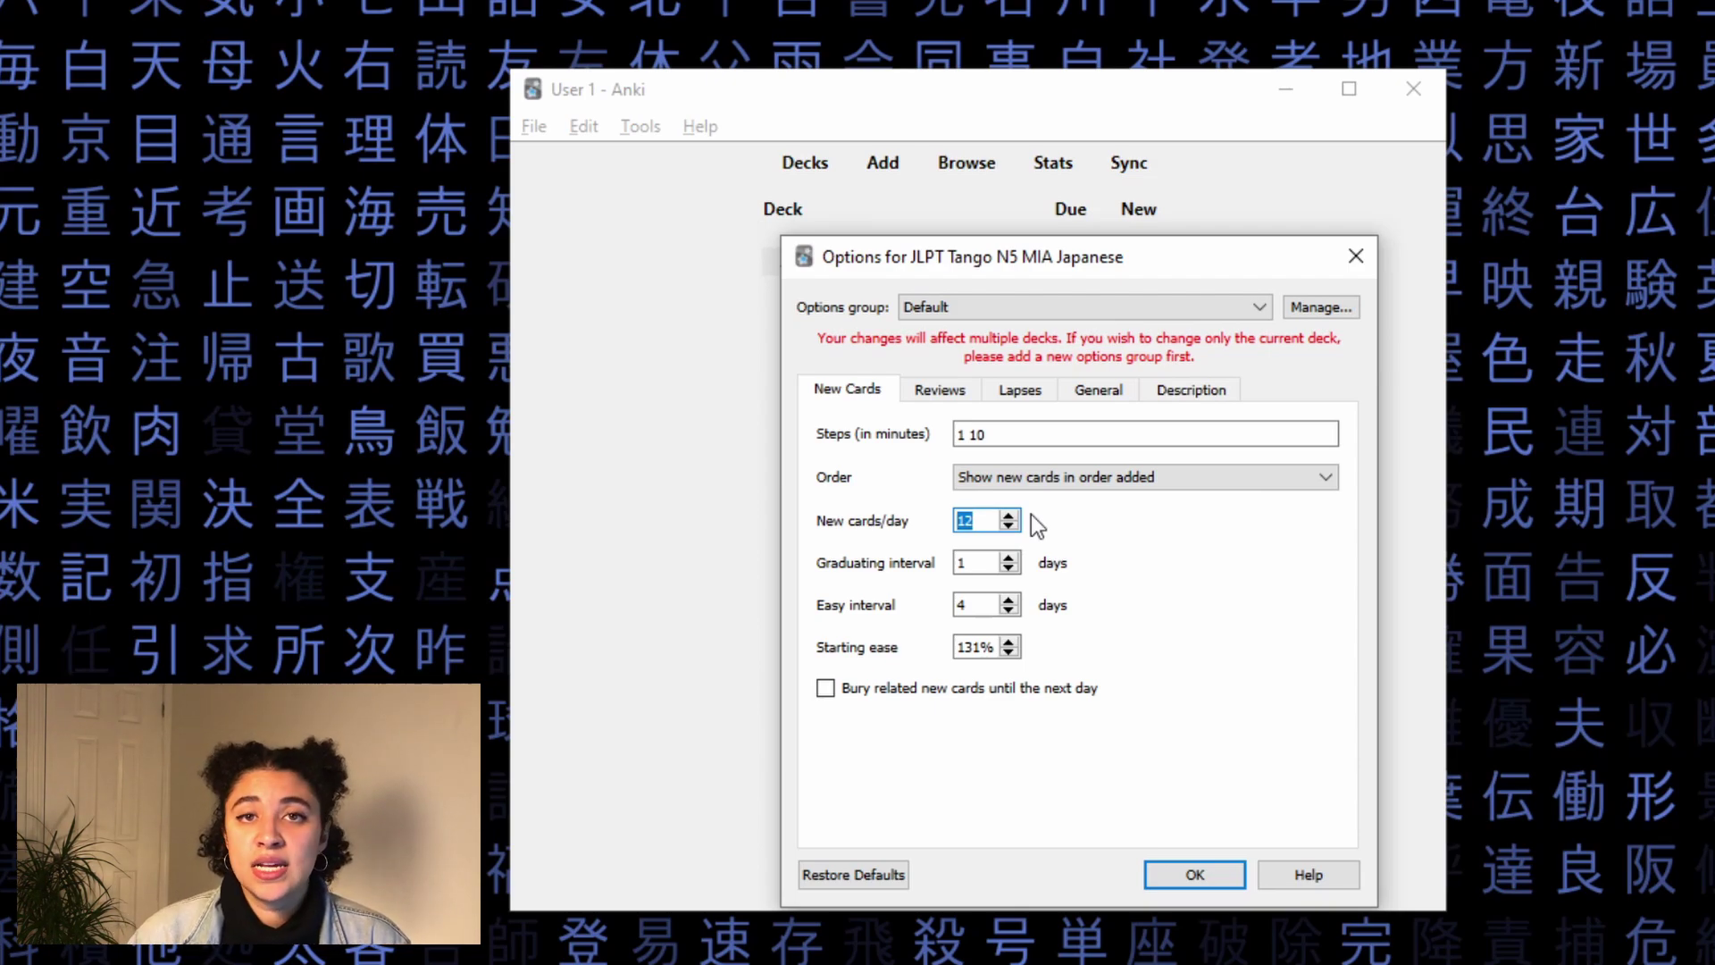
{"action": "key", "text": "Return"}
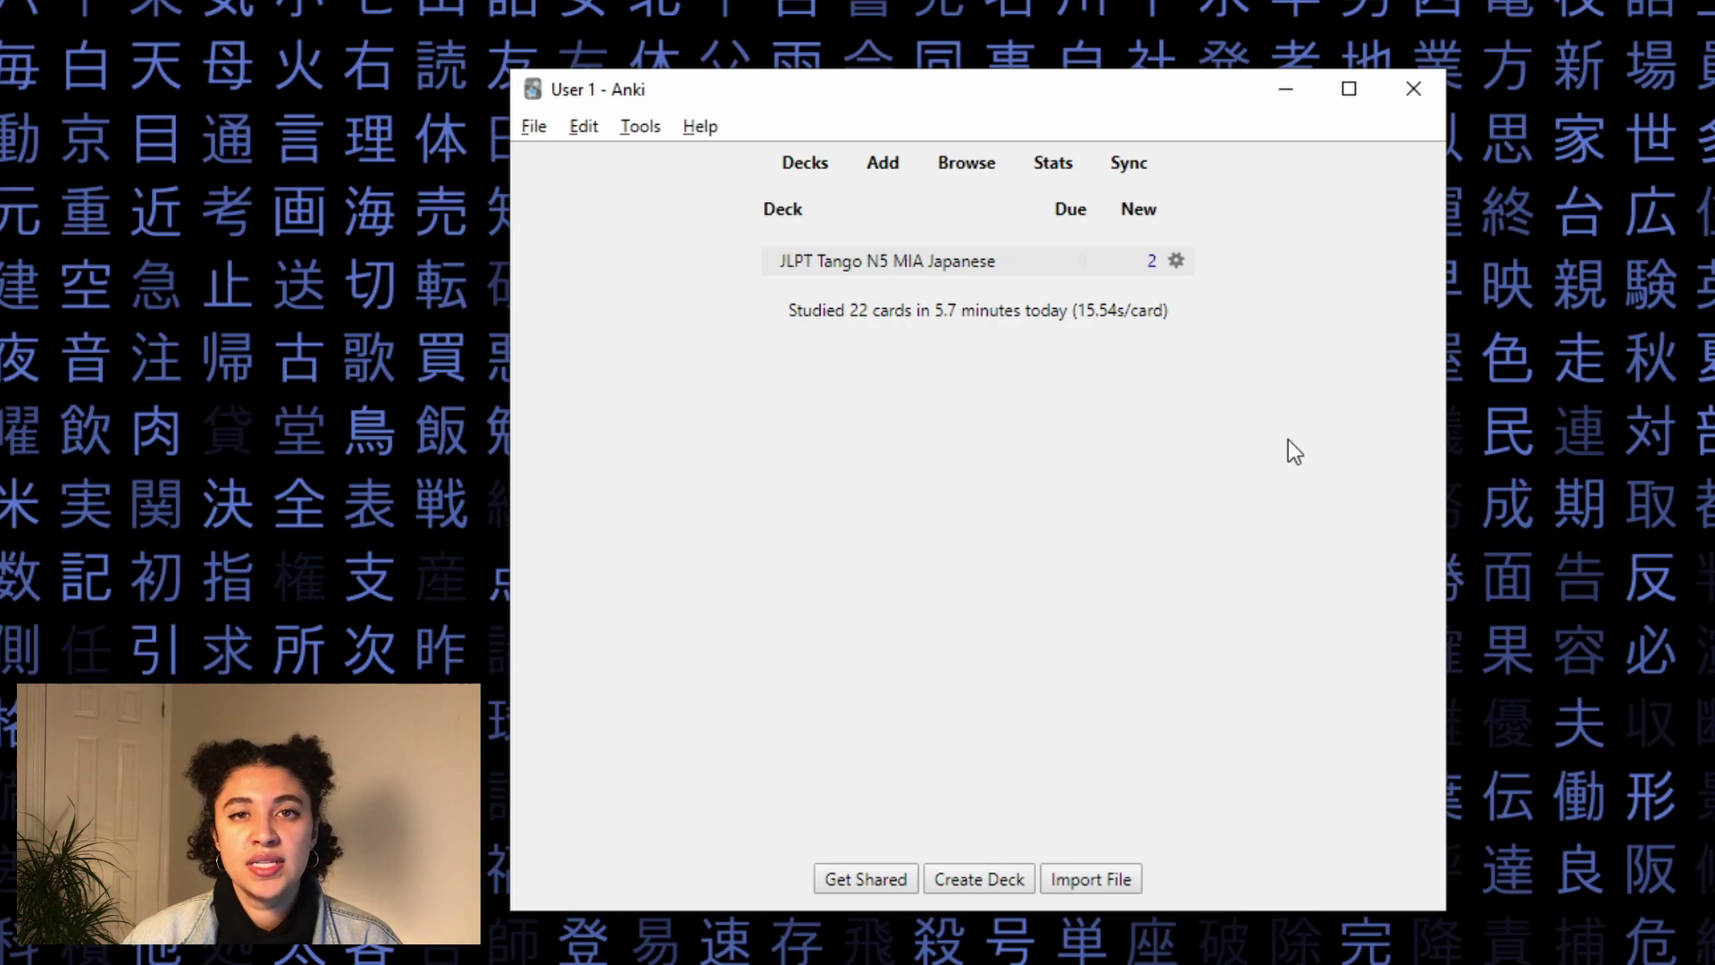